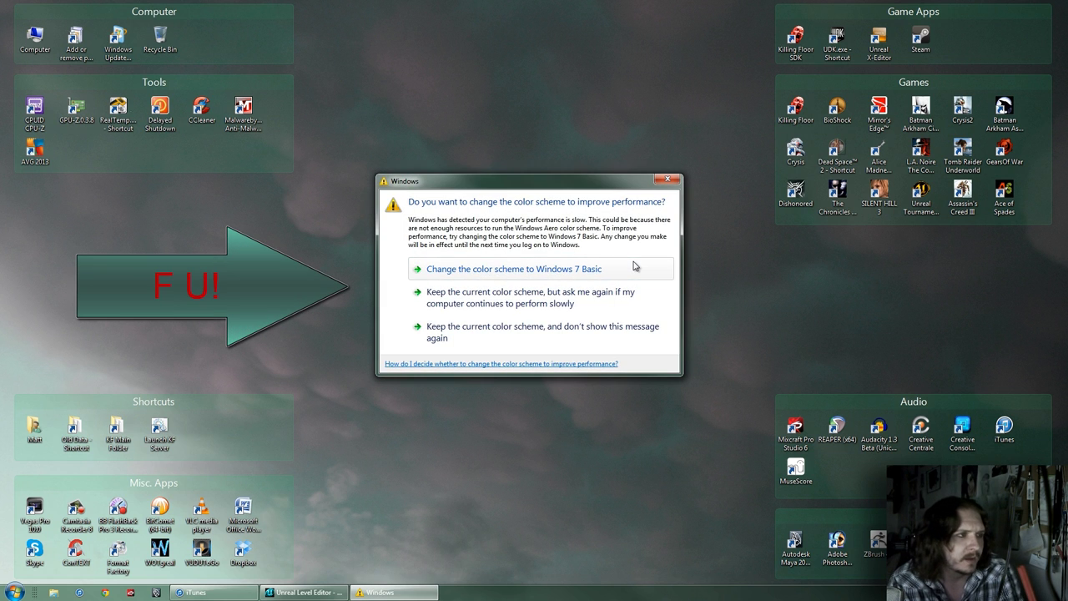
Keep the current color scheme and stop the performance message from being shown again
left_click(604, 332)
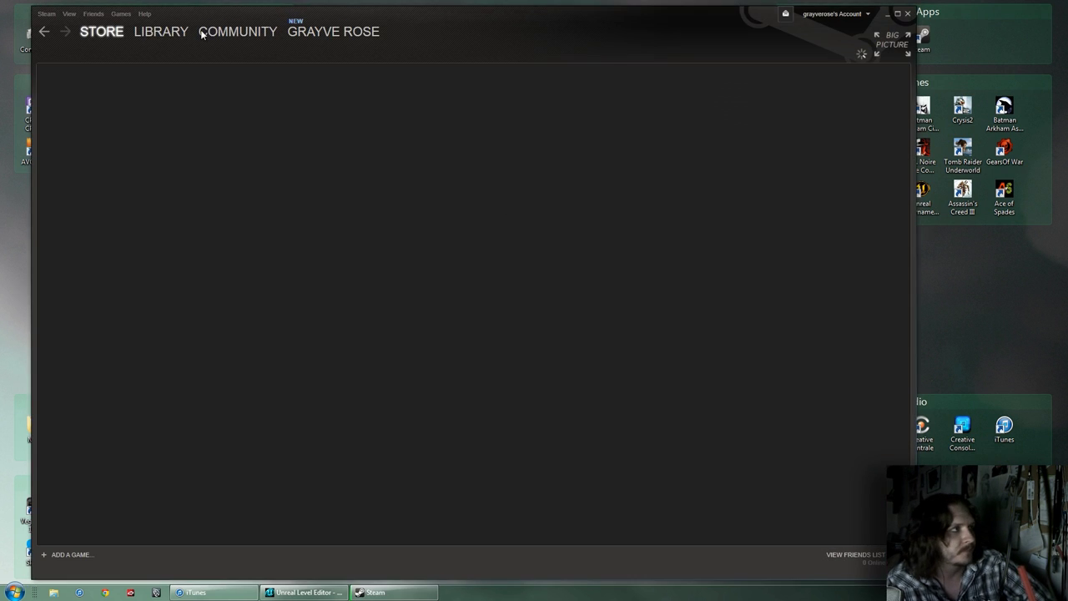
View the available options for Killing Floor SDK in Steam's tools library and close Steam
mouse_move(170, 38)
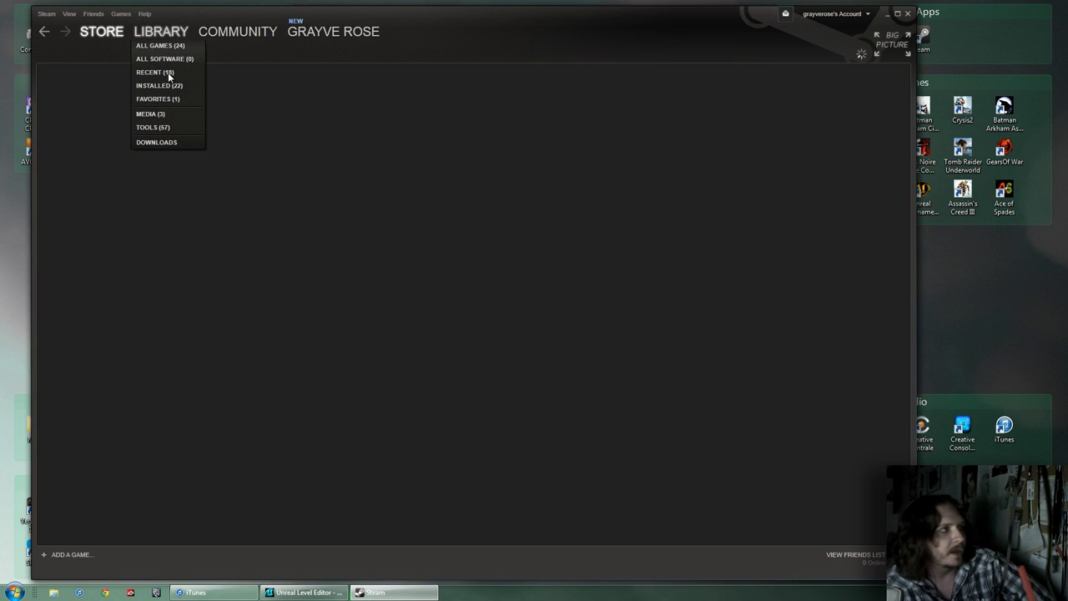
left_click(154, 129)
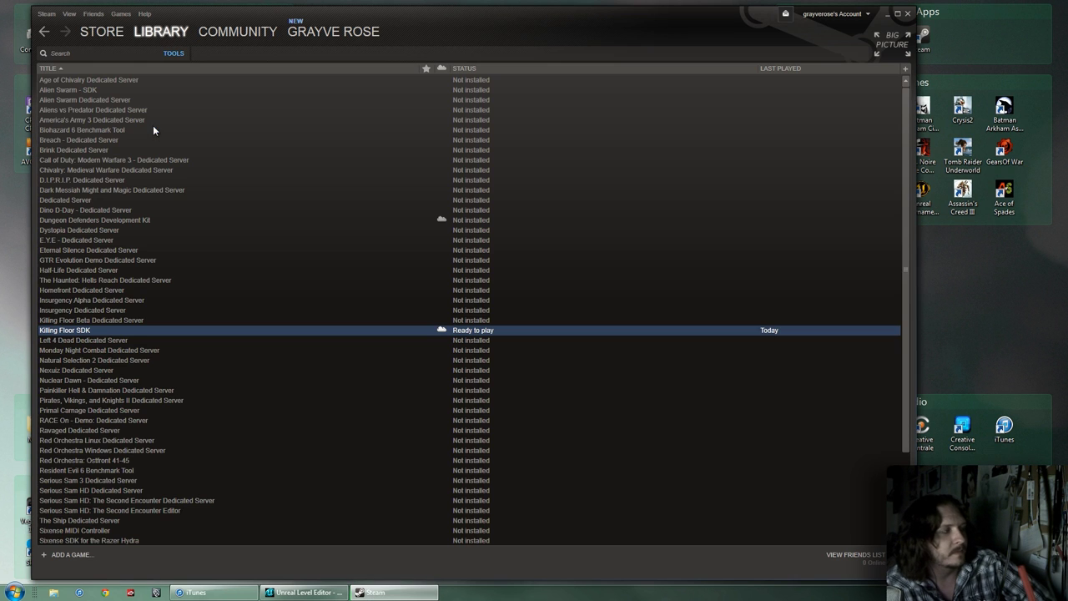
right_click(104, 330)
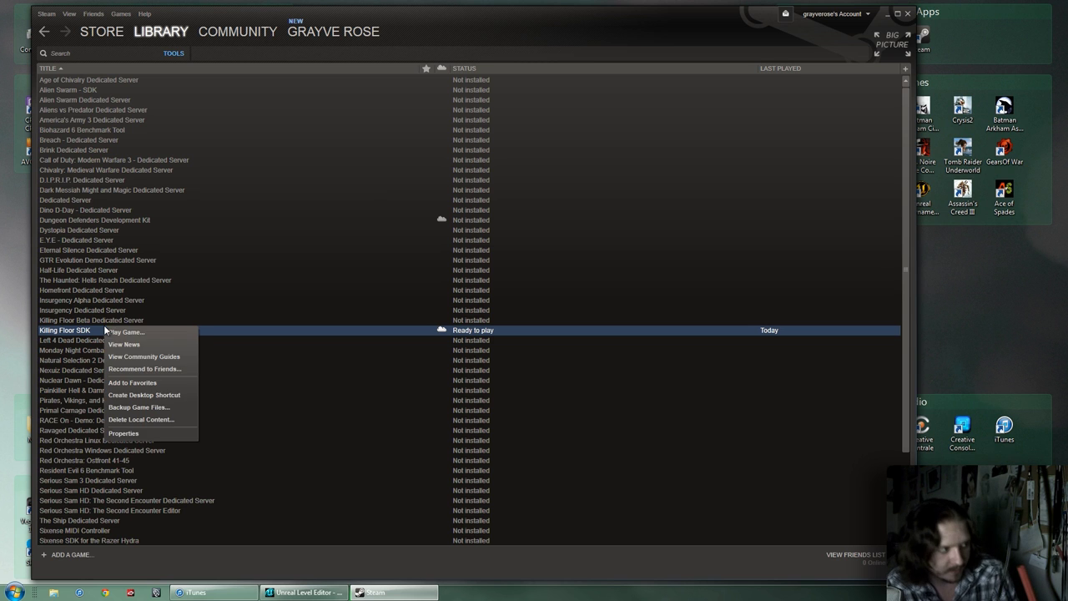
left_click(907, 14)
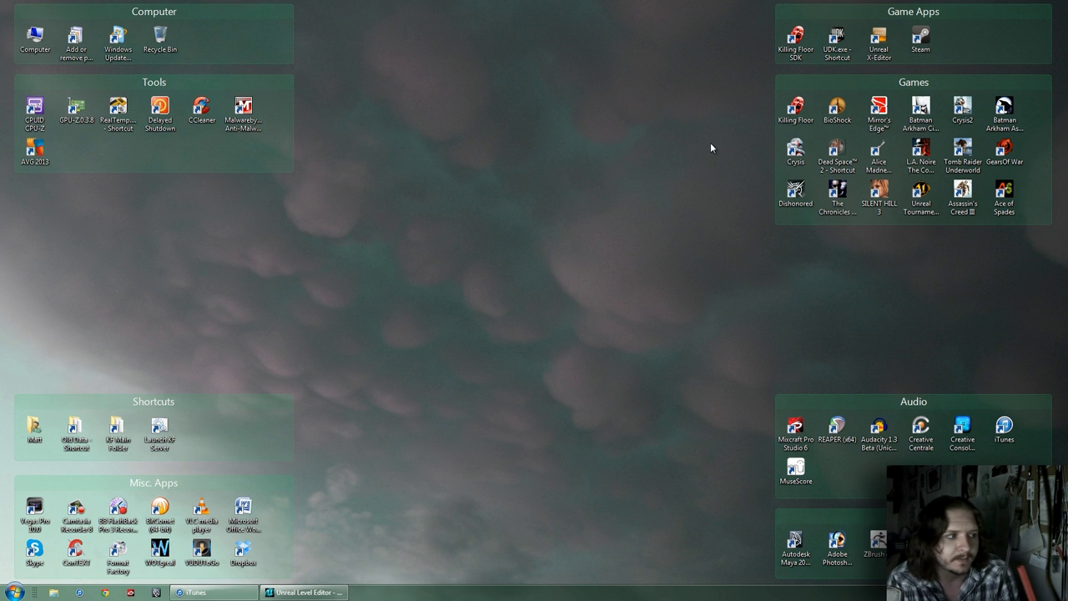
Open the System folder inside the killingfloor folder, starting from the KF Main Folder desktop shortcut
double_click(125, 428)
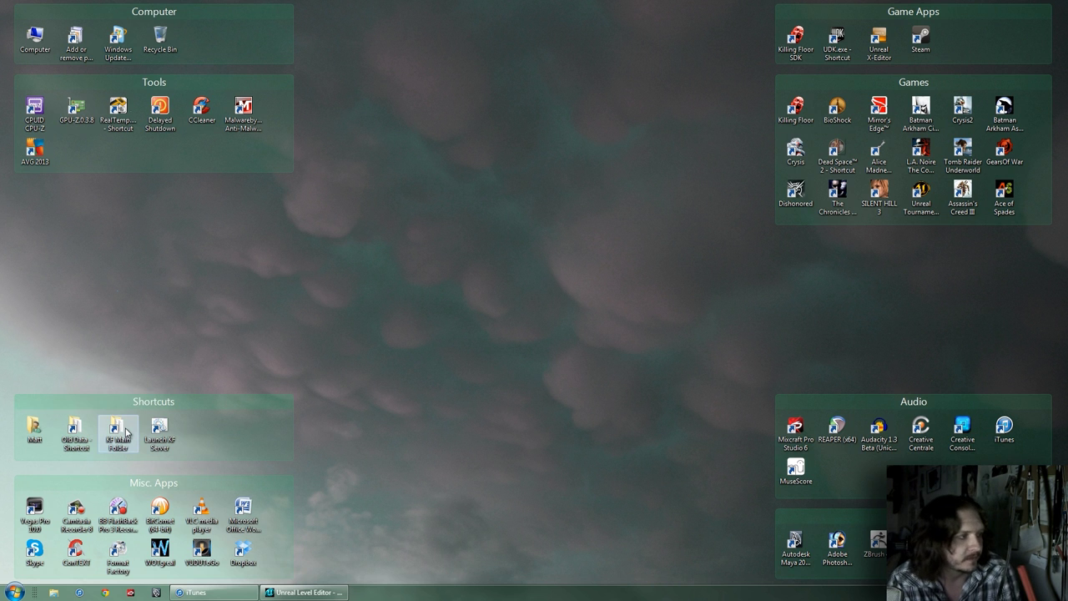
double_click(118, 429)
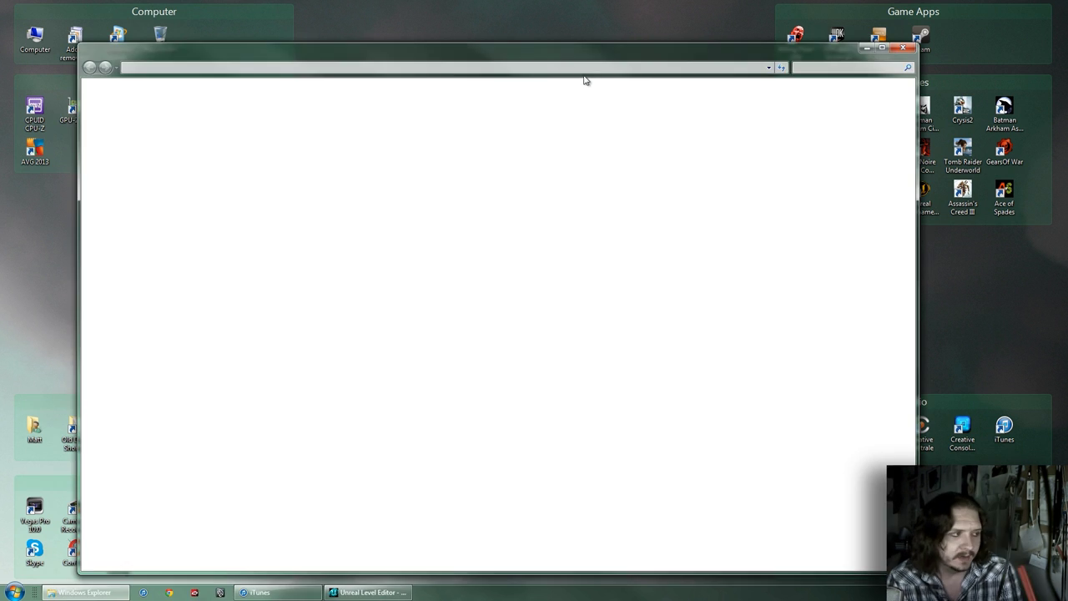
left_click_drag(579, 47, 604, 40)
mouse_move(693, 136)
left_mouse_down()
mouse_move(692, 194)
mouse_move(690, 117)
left_mouse_up()
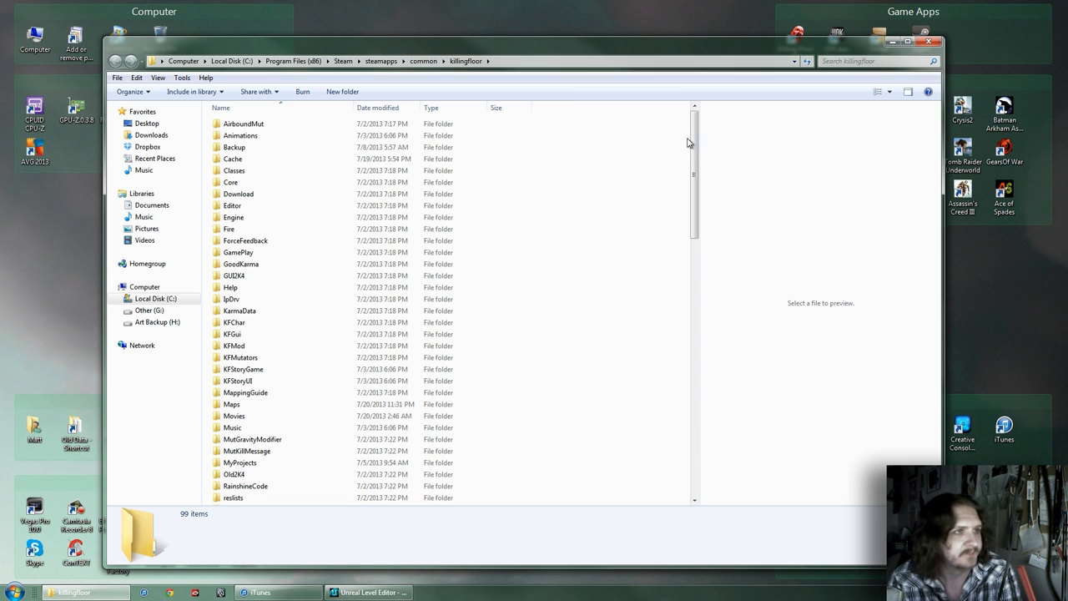
left_click_drag(692, 160, 689, 288)
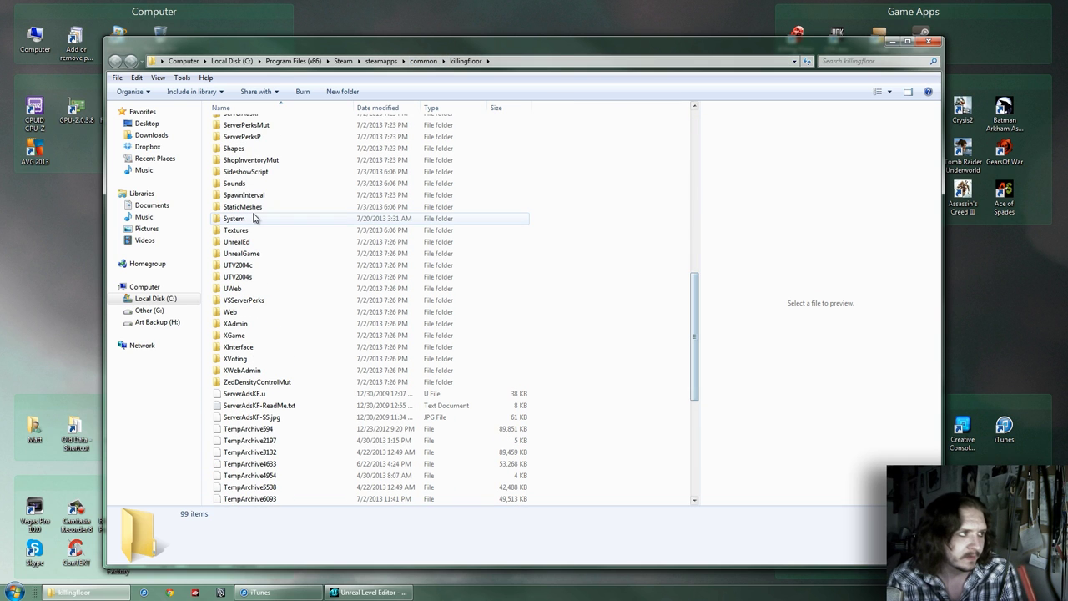
left_click(267, 219)
key("Return")
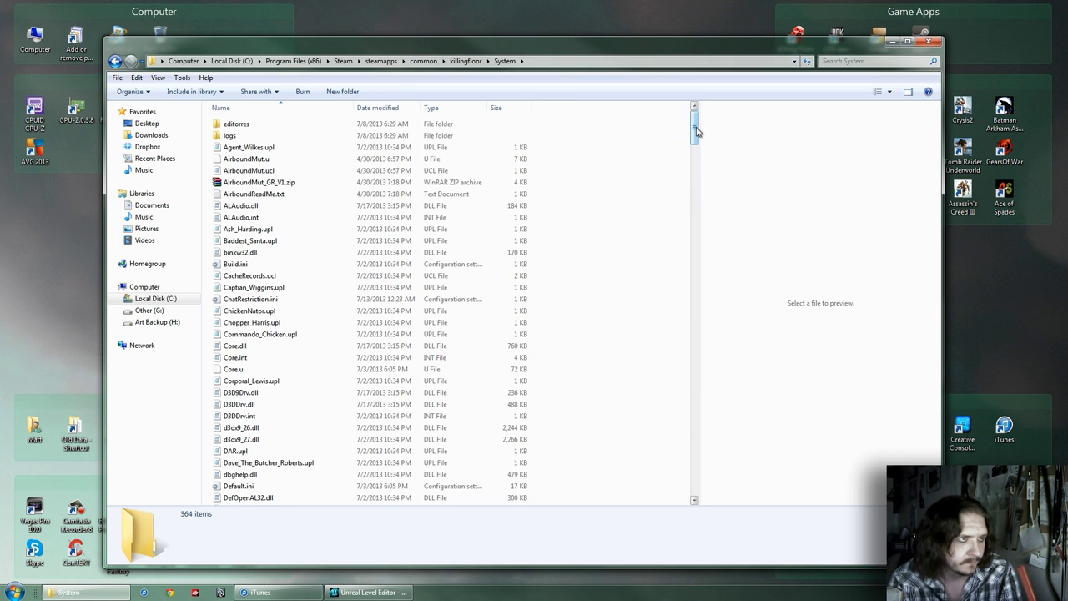
Locate KFEd.exe in the System folder and close the folder window
left_click_drag(695, 119, 708, 223)
left_click(382, 268)
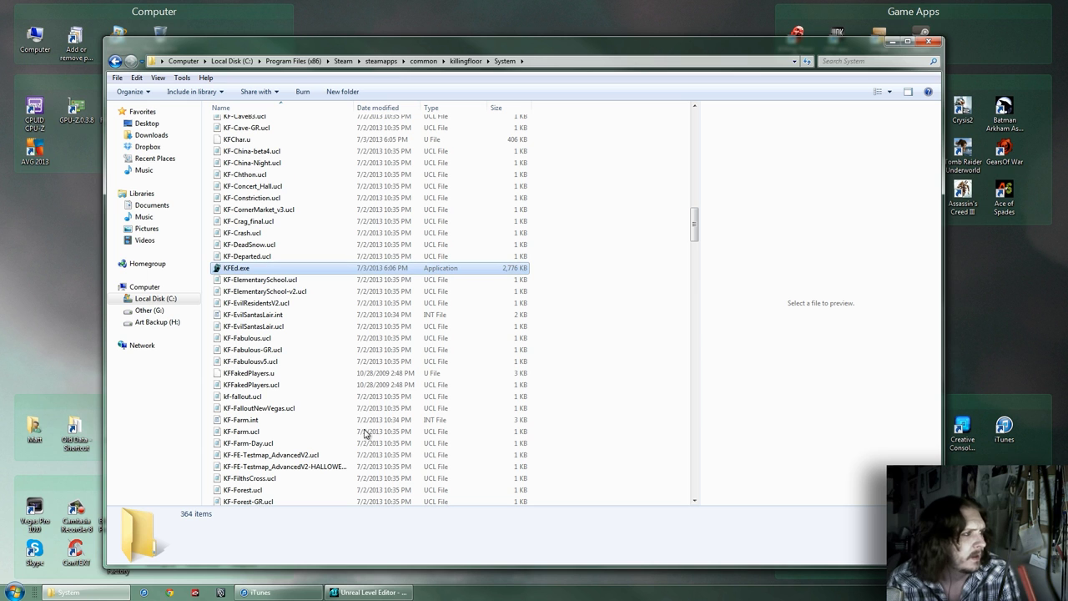
left_click(924, 43)
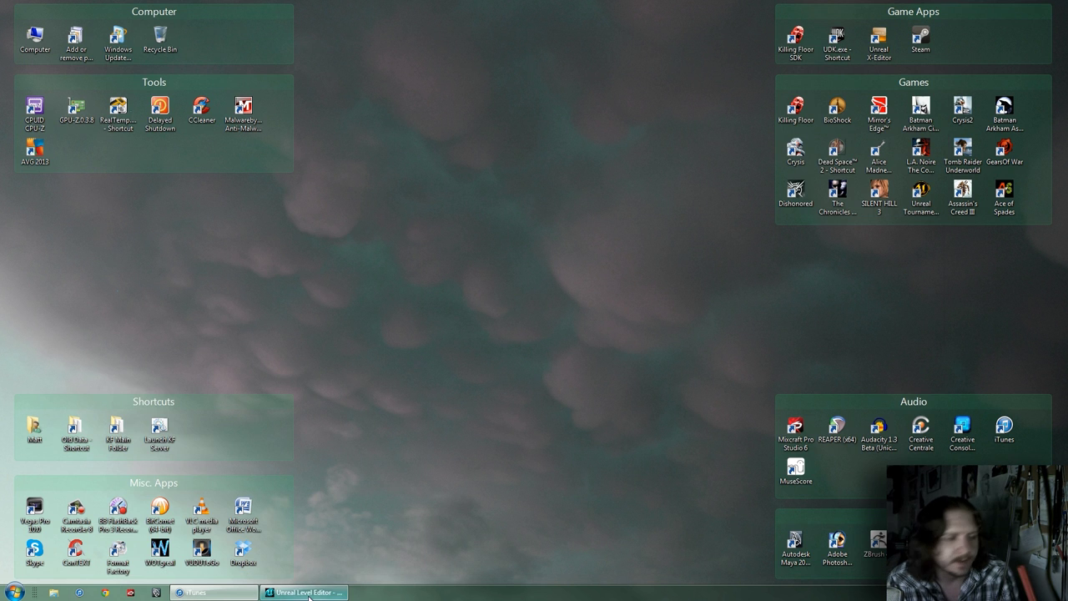
Switch to Unreal Level Editor and review its file commands and recent maps
left_click(313, 593)
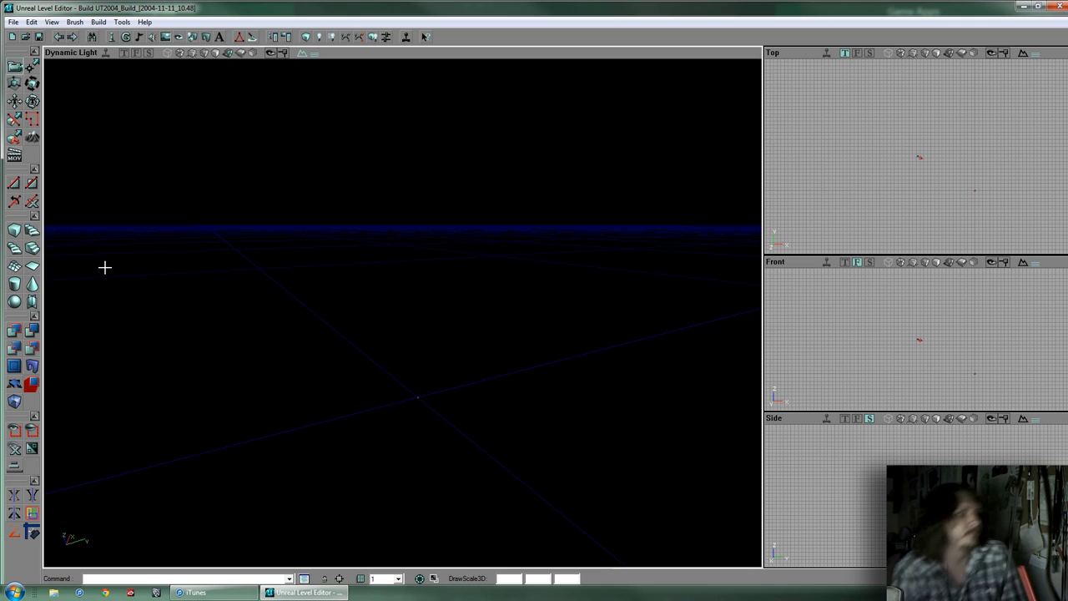
left_click(14, 21)
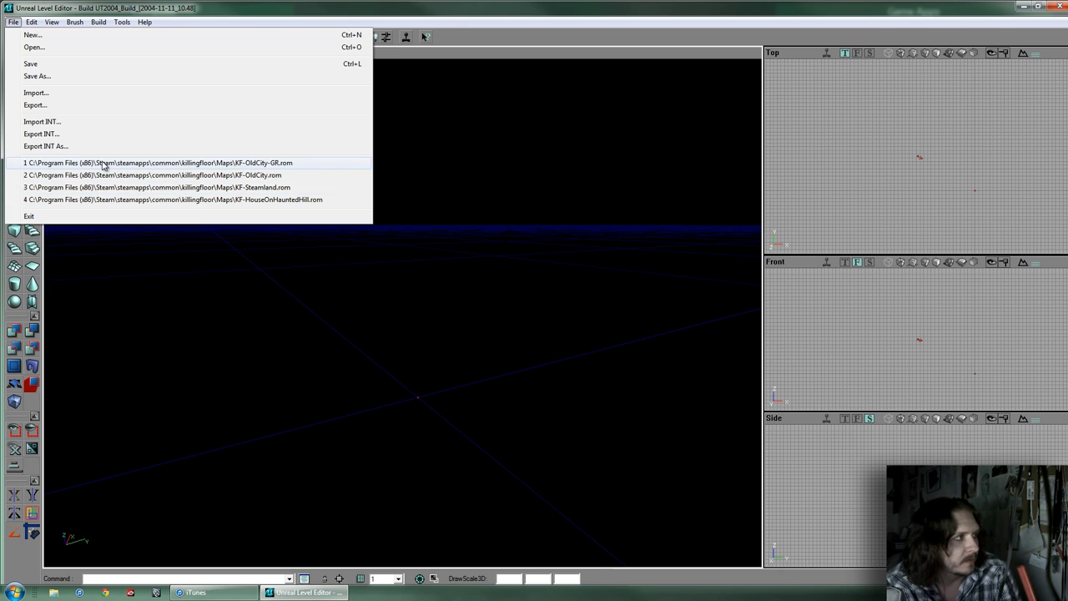
mouse_move(31, 23)
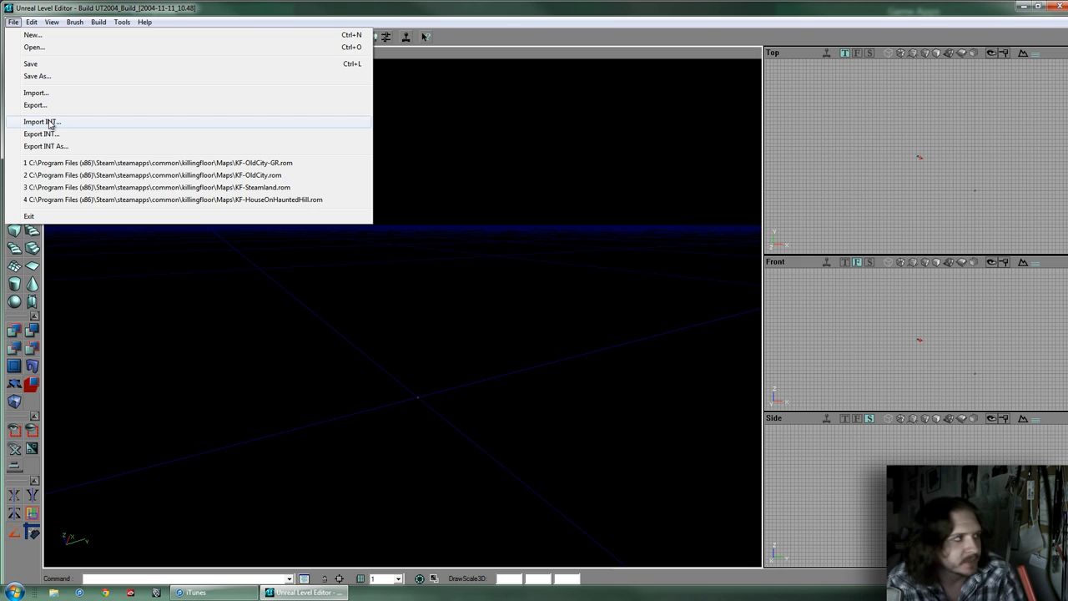
Look through the actor names and filter fields in Search for Actors and close the dialog
mouse_move(30, 25)
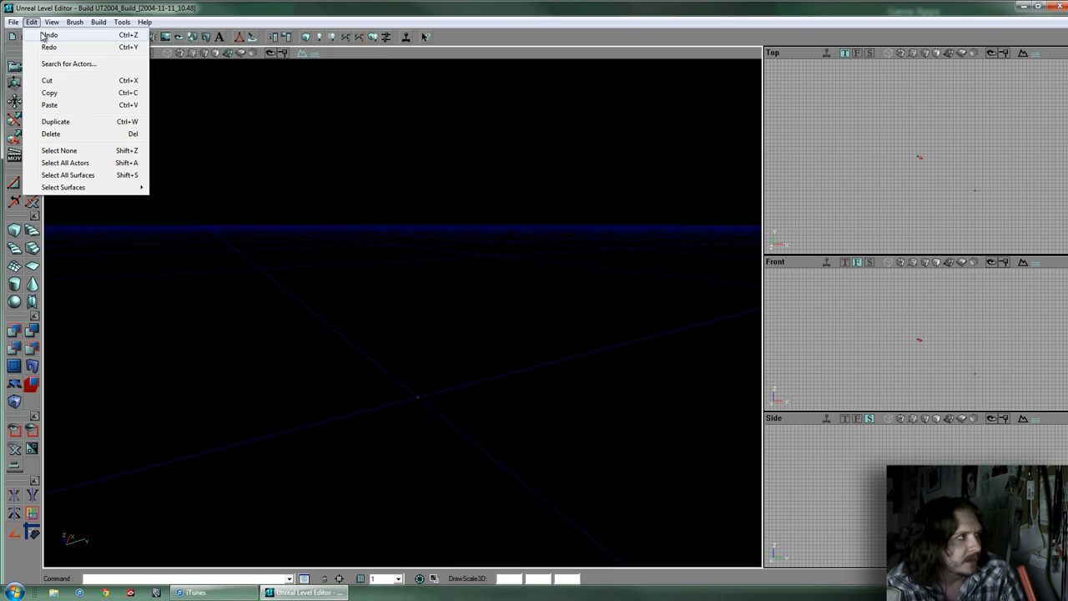
left_click(70, 64)
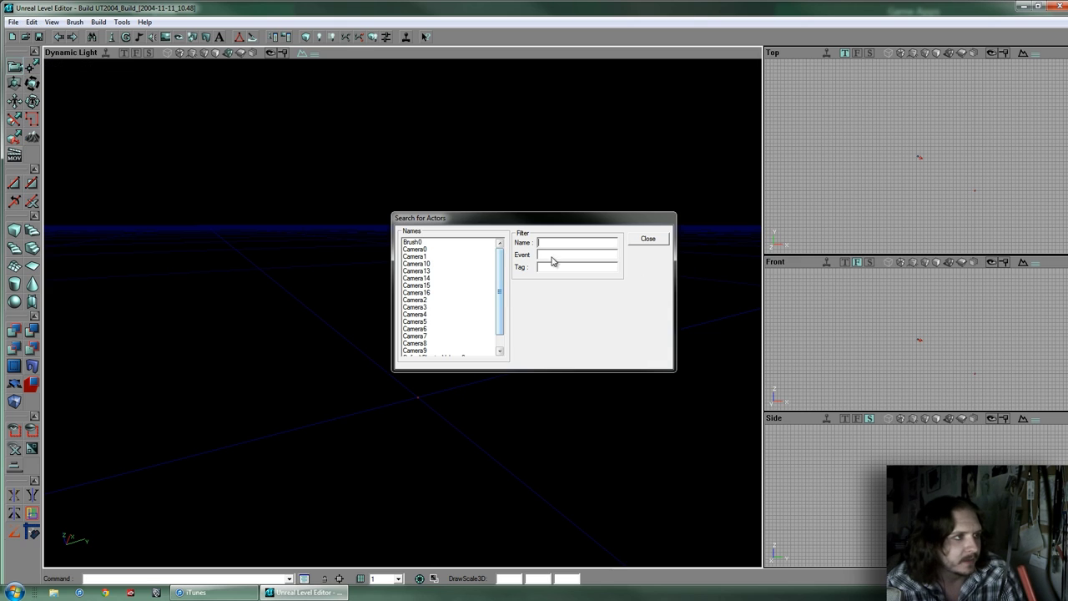
mouse_move(497, 282)
left_mouse_down()
mouse_move(482, 251)
mouse_move(495, 305)
mouse_move(492, 255)
mouse_move(494, 286)
left_mouse_up()
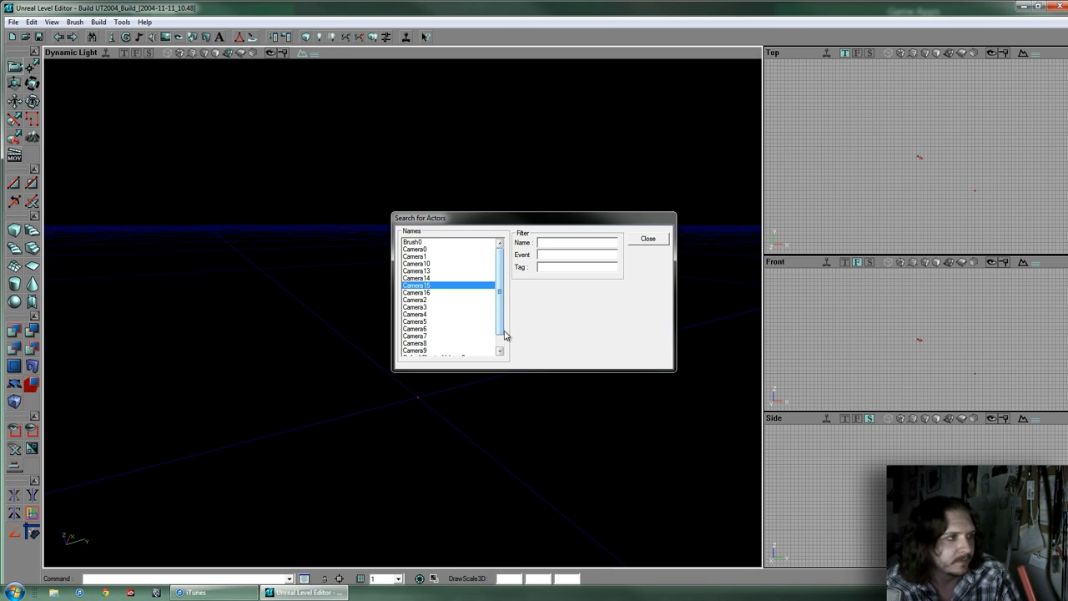
left_click(647, 239)
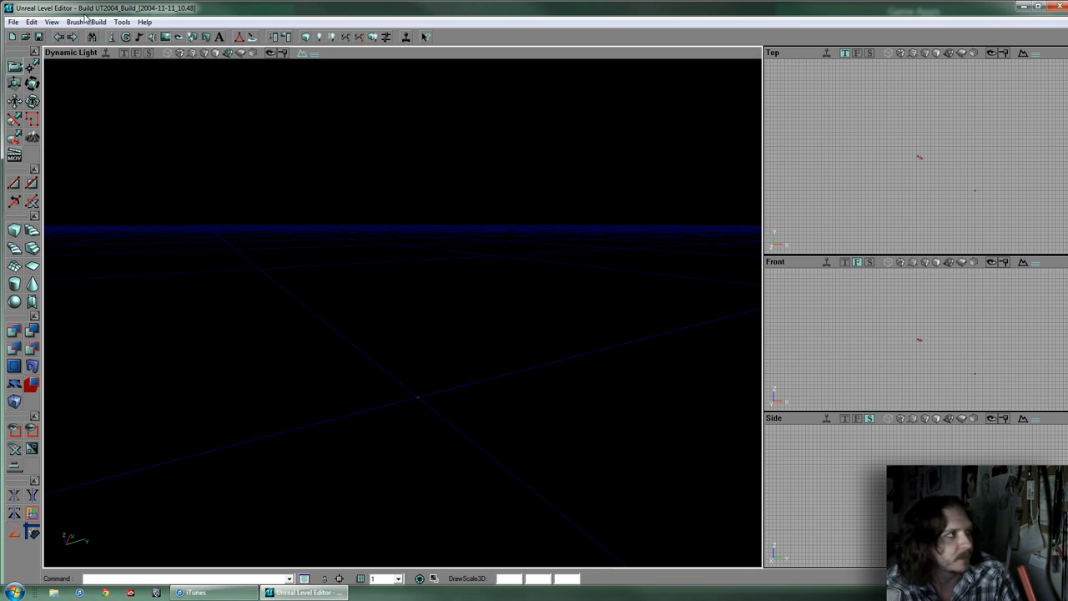
left_click(31, 22)
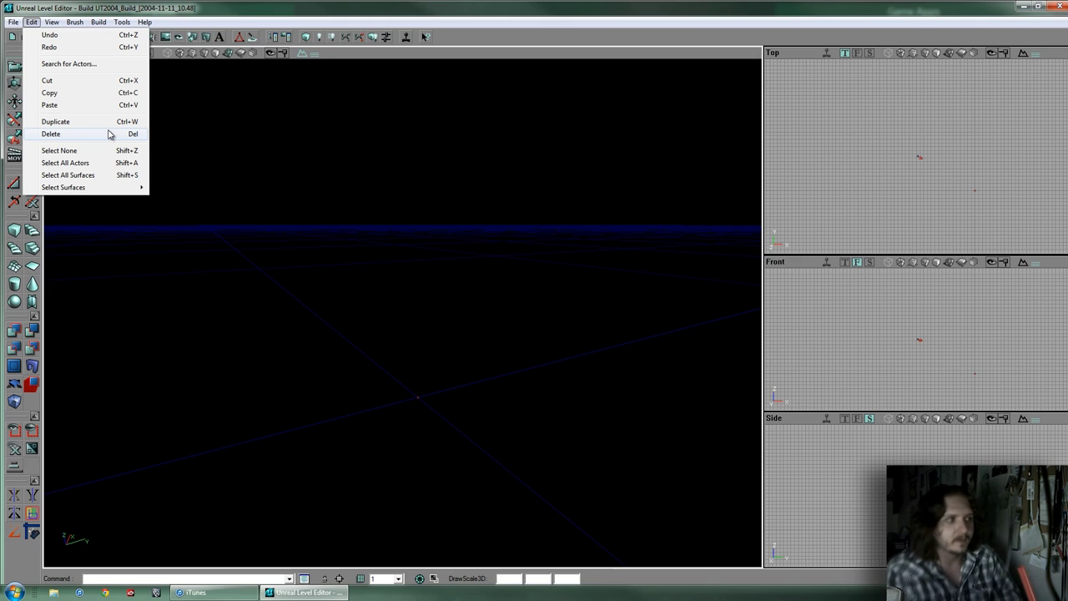
mouse_move(111, 189)
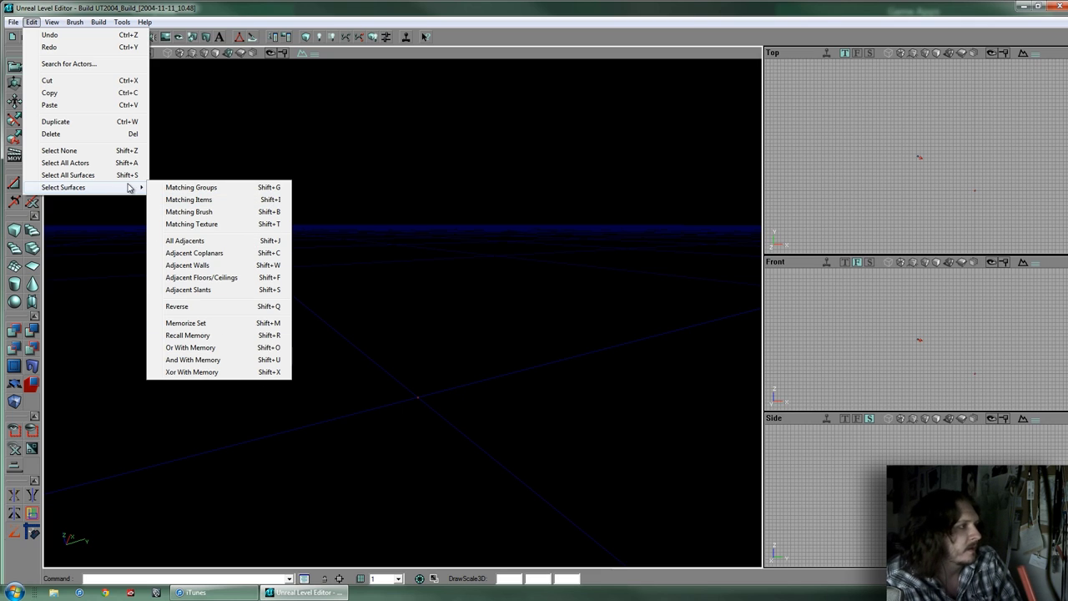
mouse_move(46, 24)
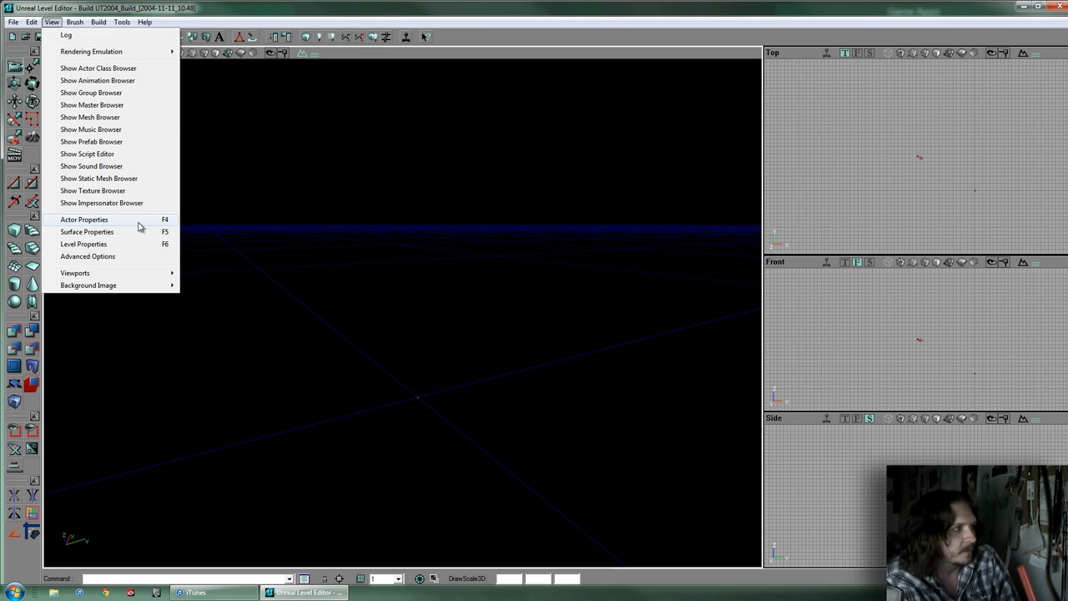
left_click(59, 22)
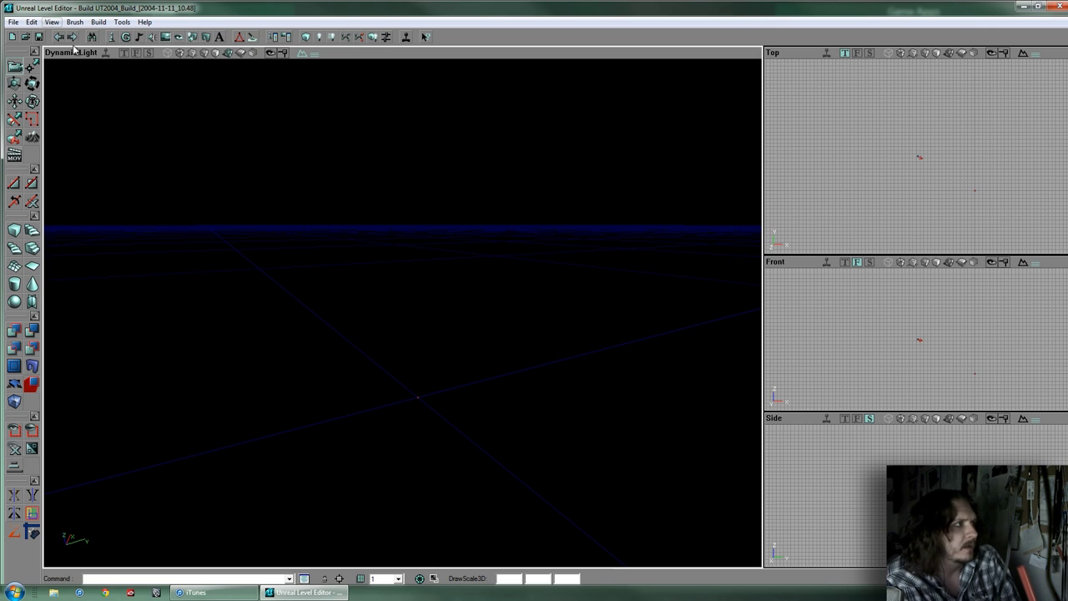
left_click(53, 23)
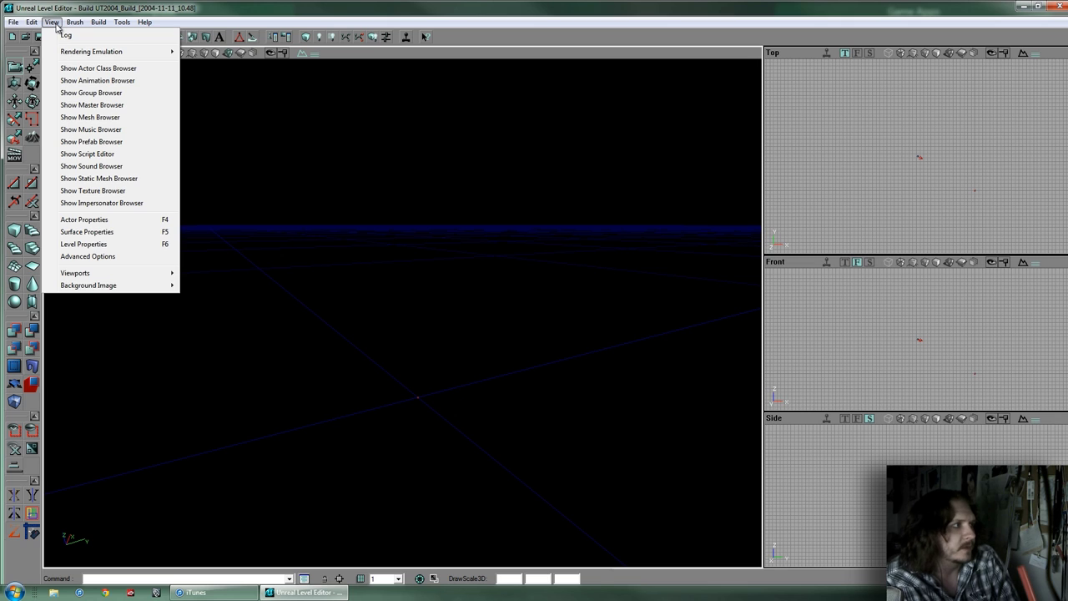
right_click_drag(283, 268, 394, 309)
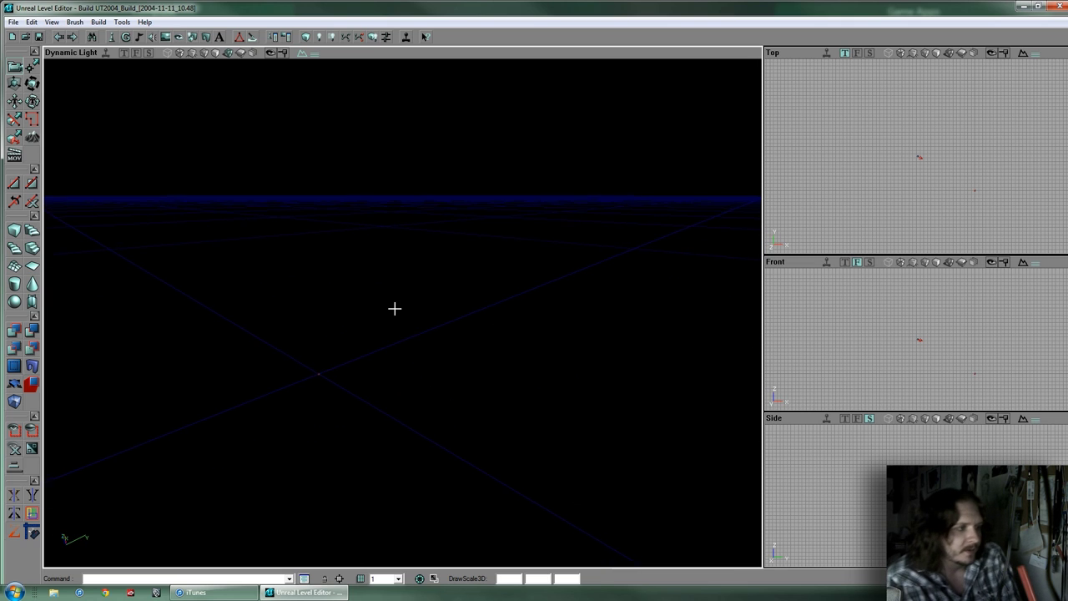
left_click_drag(403, 308, 408, 322)
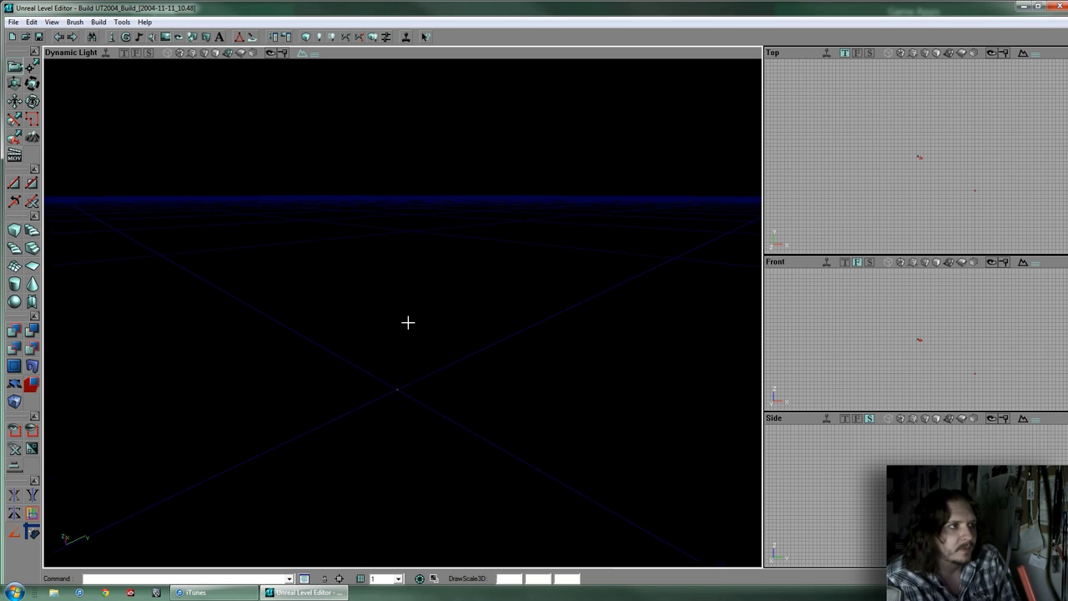
Open the texture browser, and view and close the Tip of the Day
left_click(165, 38)
left_click(144, 22)
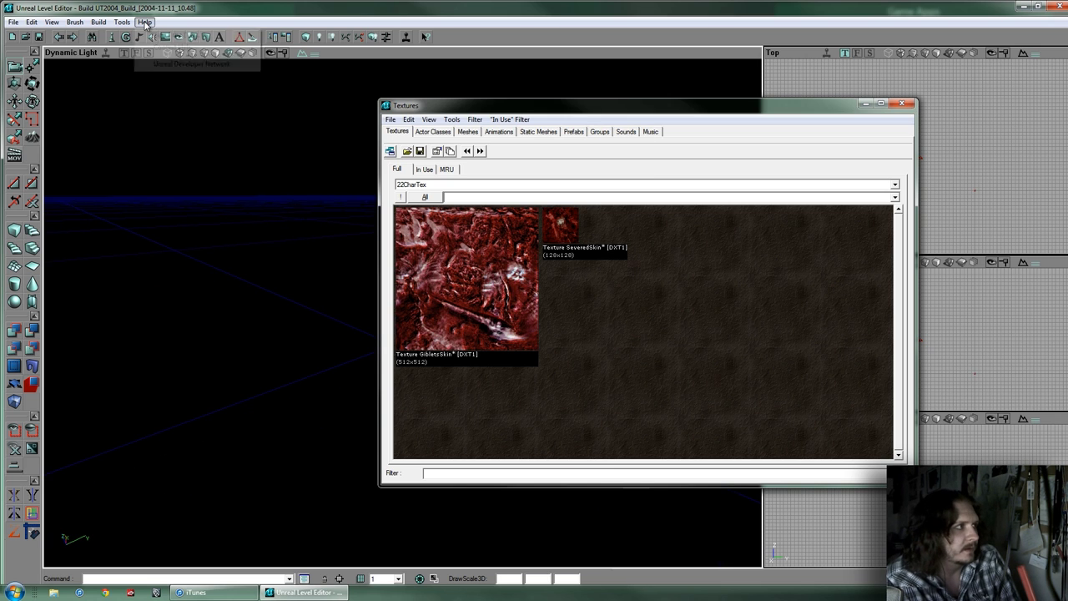
left_click(163, 35)
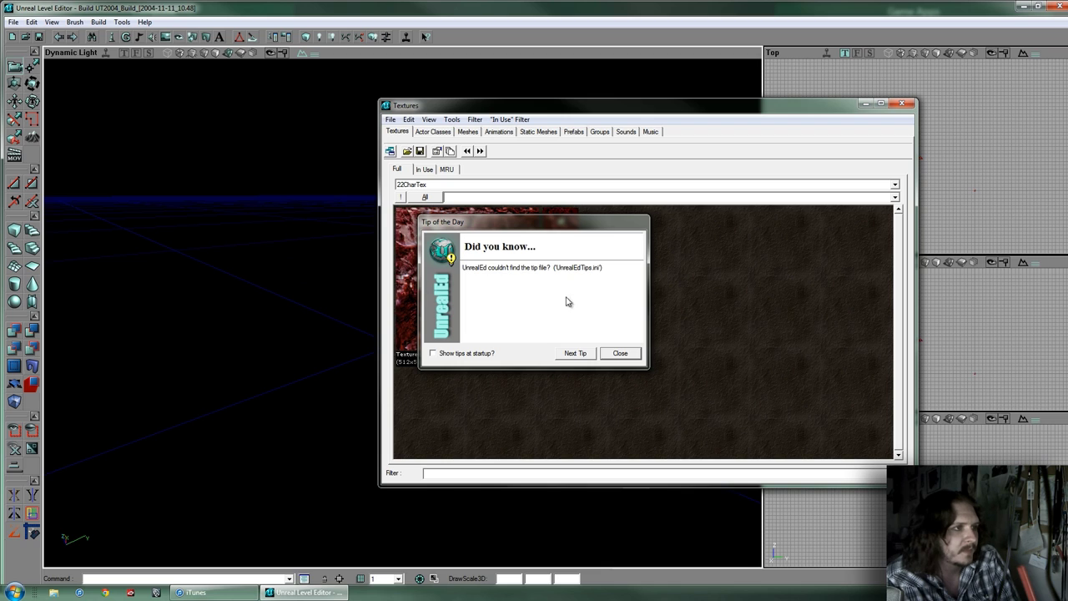
left_click_drag(542, 222, 519, 221)
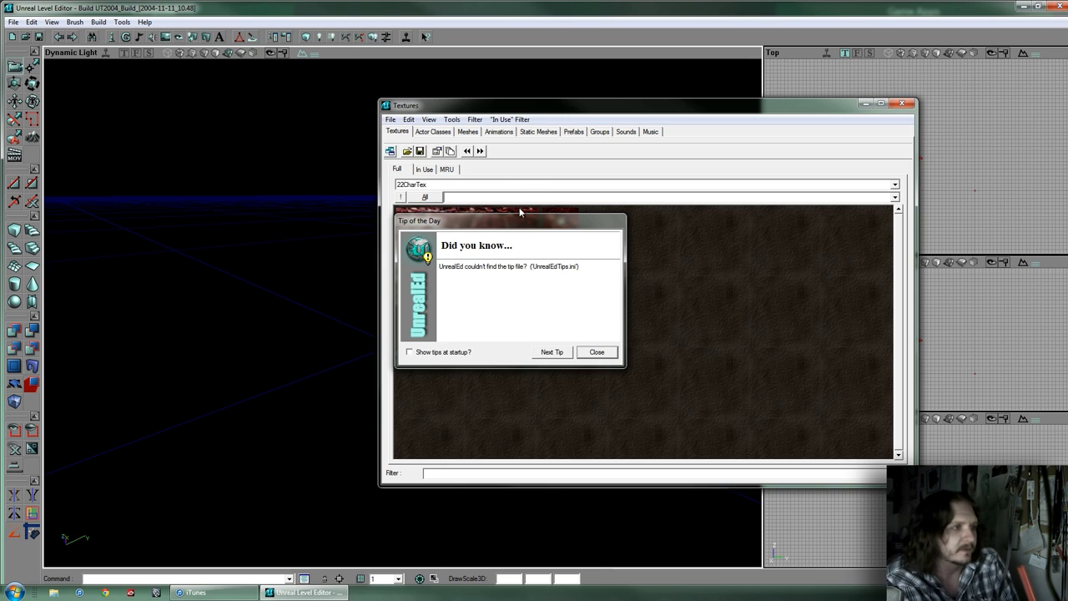
left_click_drag(527, 225, 505, 227)
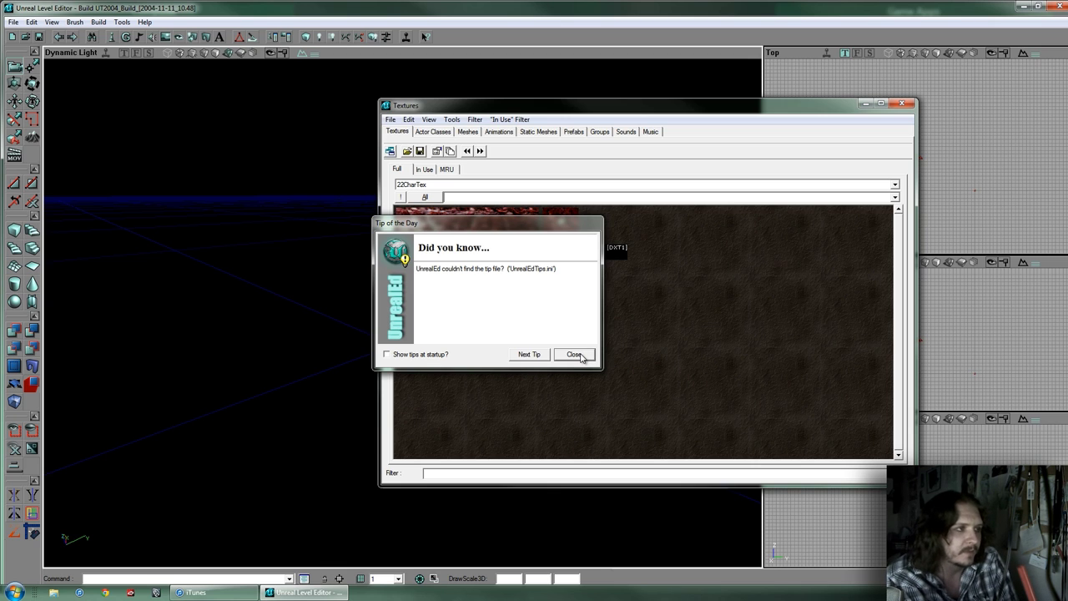
left_click(574, 355)
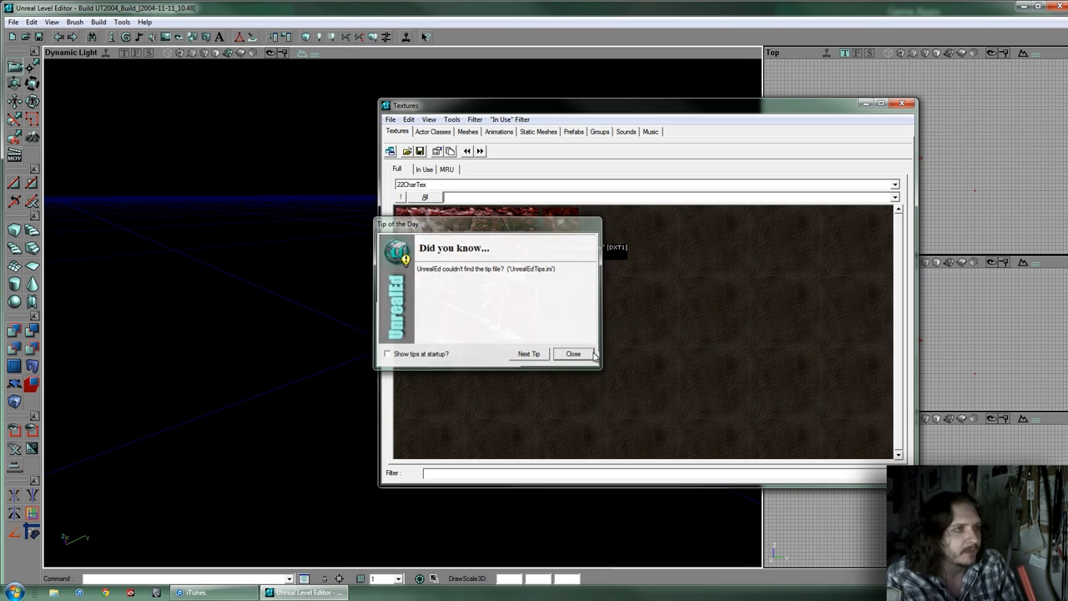
Browse the Actor Classes, Animations, Static Meshes, Textures and Meshes resource browsers to see what each contains
left_click_drag(626, 112, 594, 112)
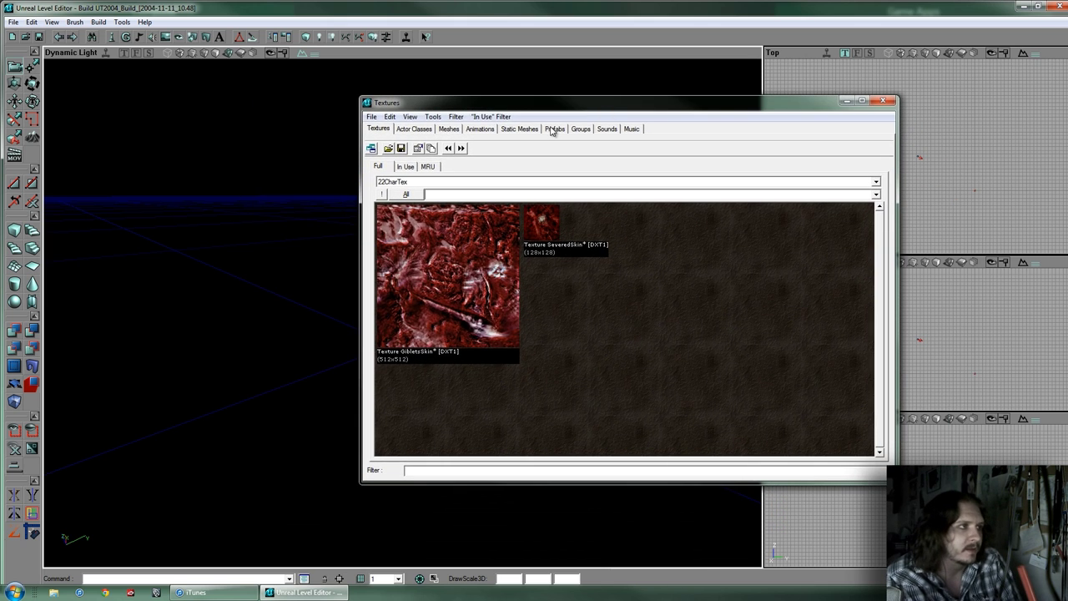
left_click(410, 130)
left_click(480, 130)
left_click(518, 129)
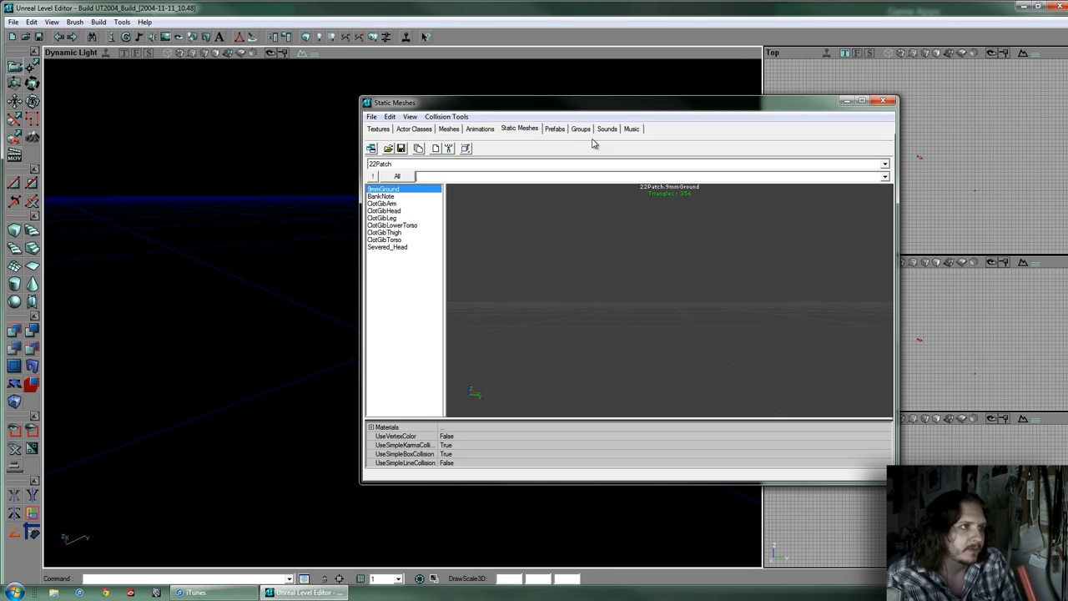
left_click(377, 130)
left_click(412, 130)
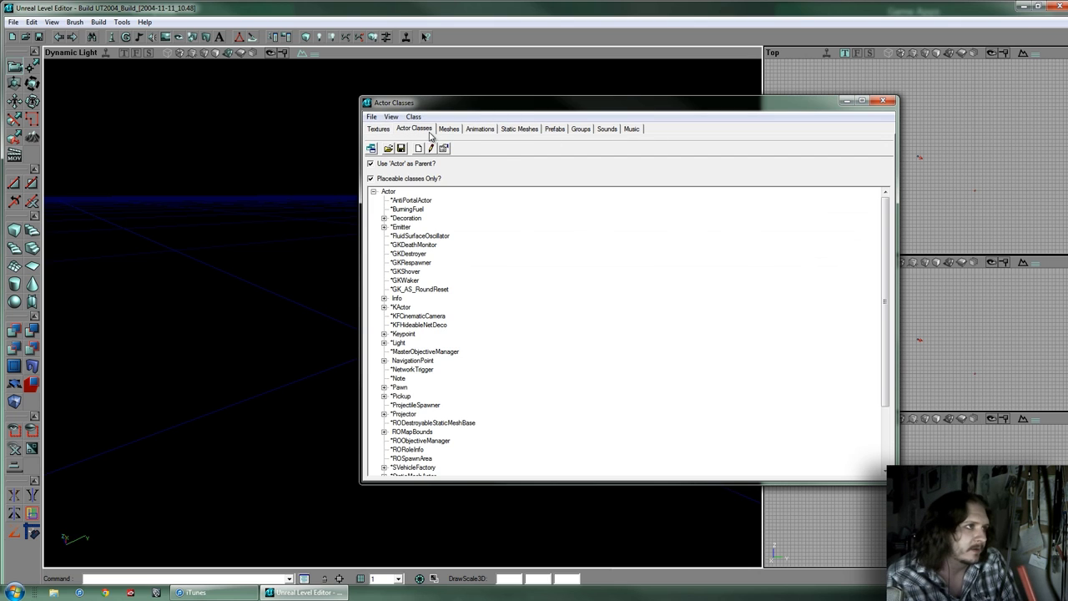
left_click(450, 130)
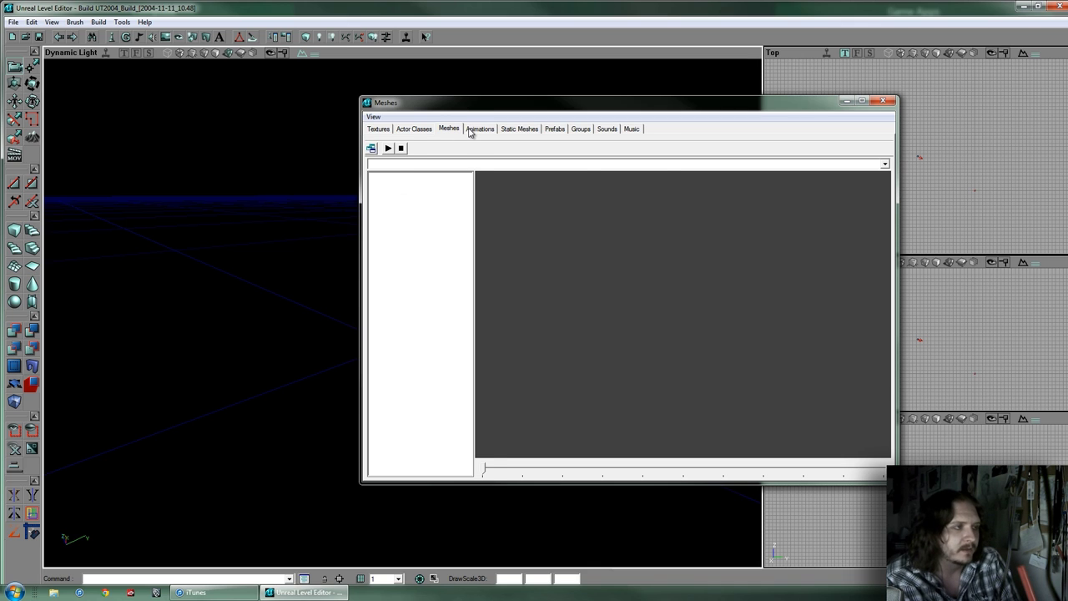
left_click(470, 130)
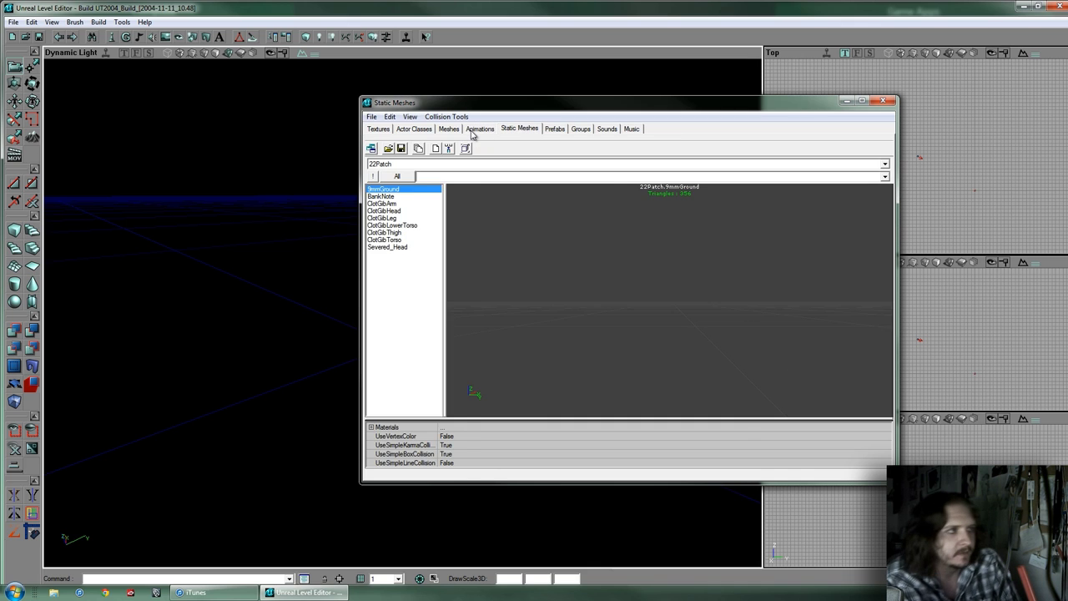
Bring up the Animations browser and inspect the Steamengine_Wheel mesh of the Foundry_anim package from a different angle
left_click(453, 131)
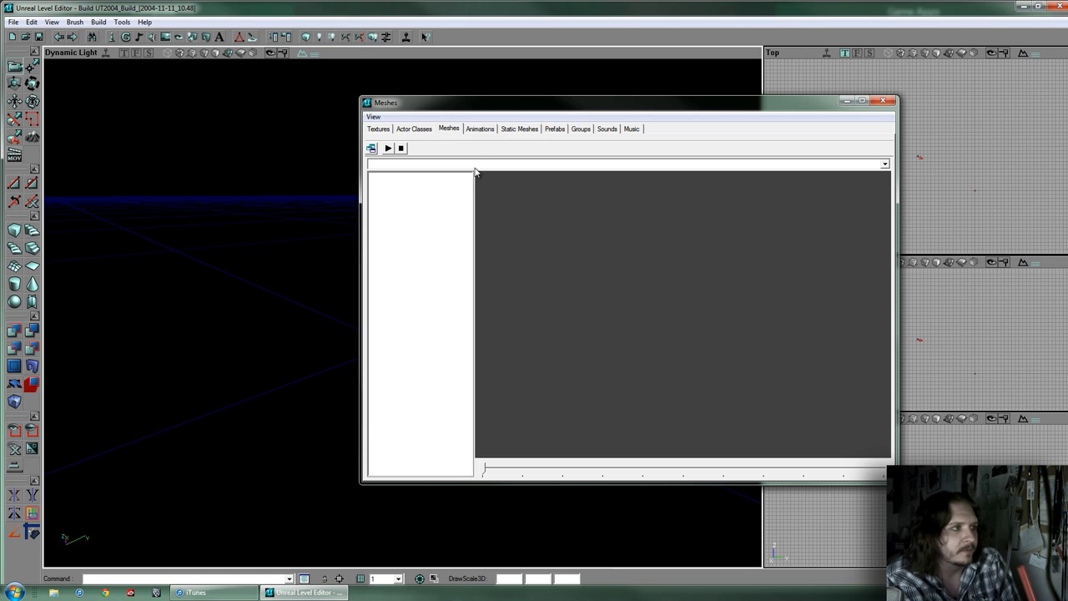
left_click(470, 130)
left_click(519, 128)
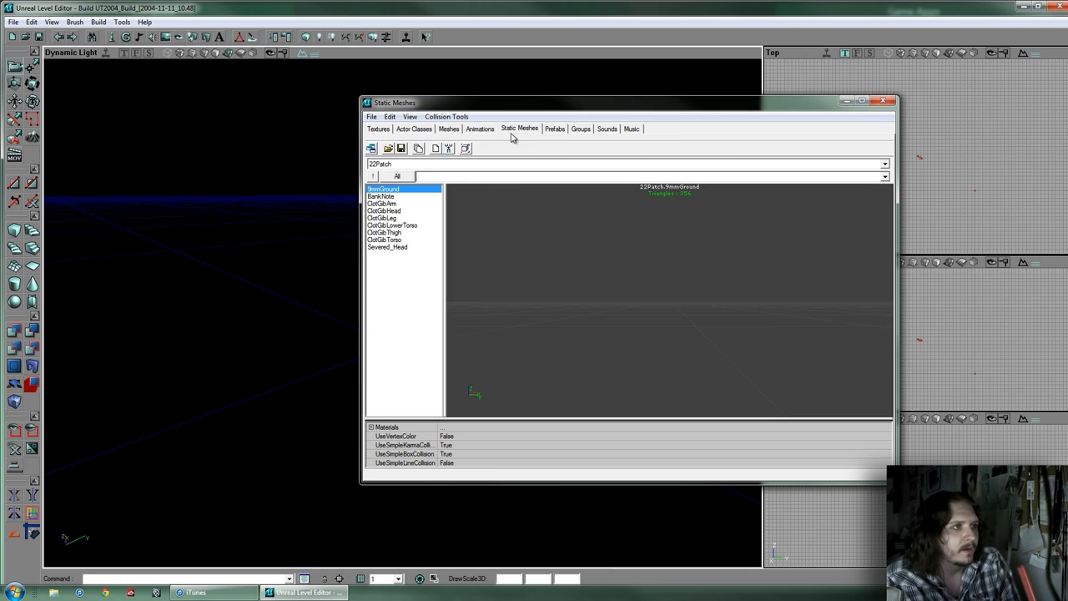
left_click(480, 131)
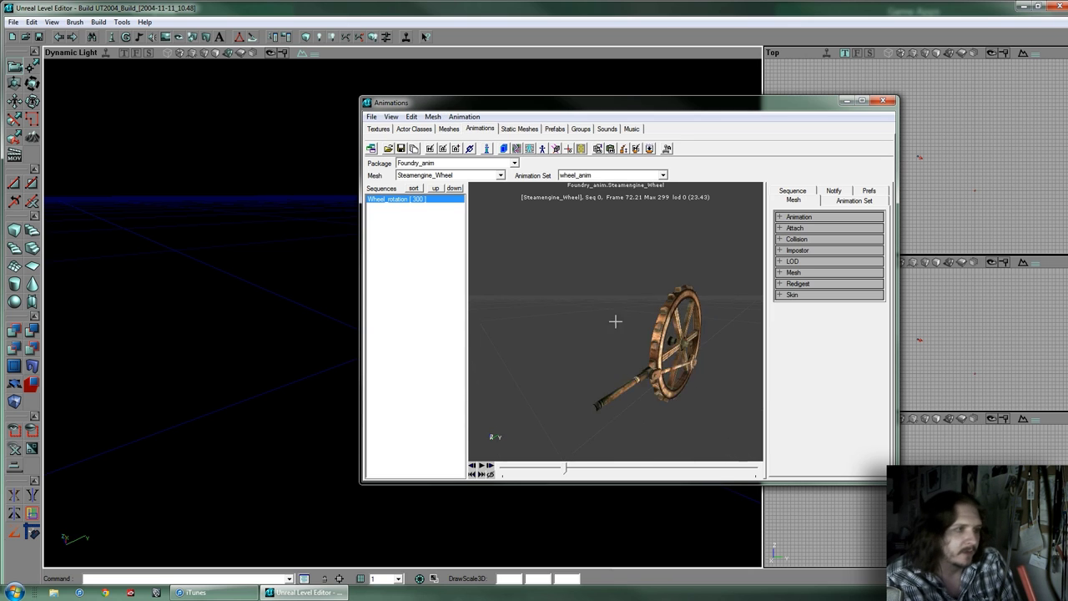
left_click_drag(615, 321, 582, 283)
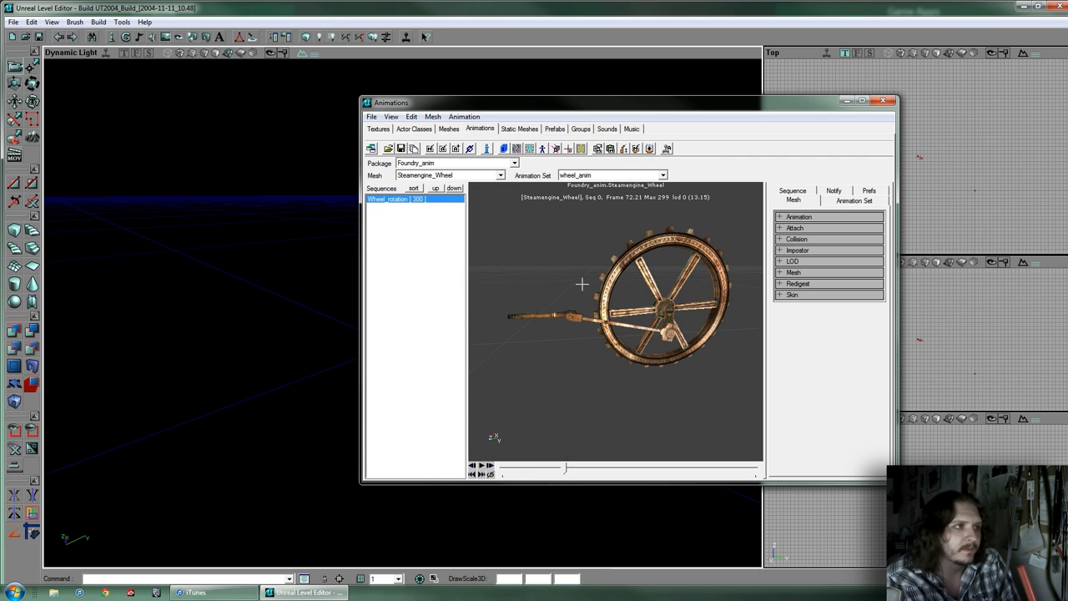
Examine the 9mmGround static mesh from the 22Patch package up close and from several angles
left_click(518, 129)
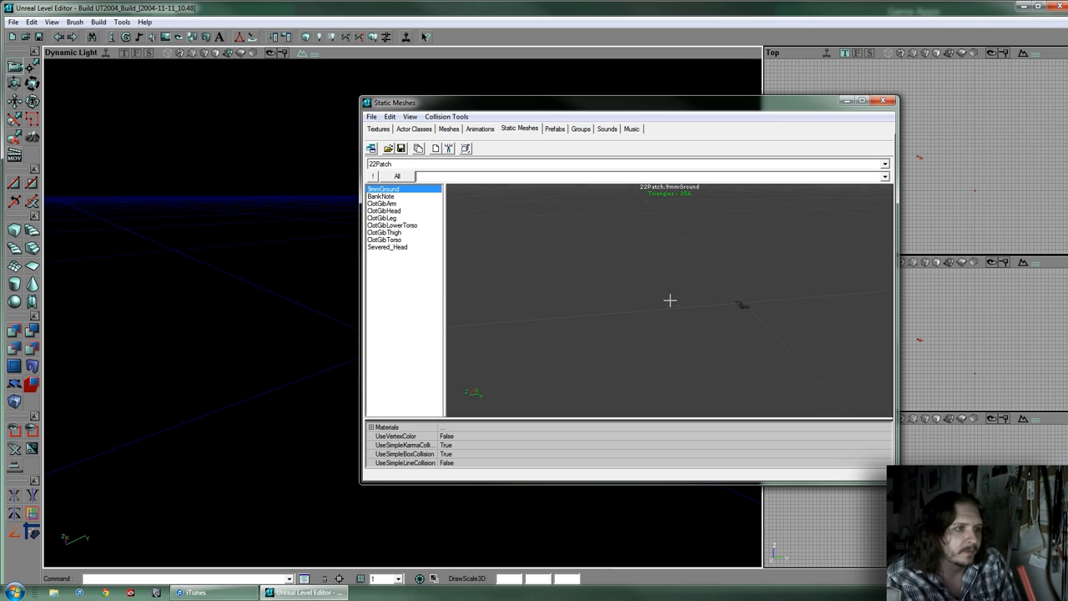
left_click_drag(670, 301, 670, 300)
right_click_drag(670, 301, 668, 300)
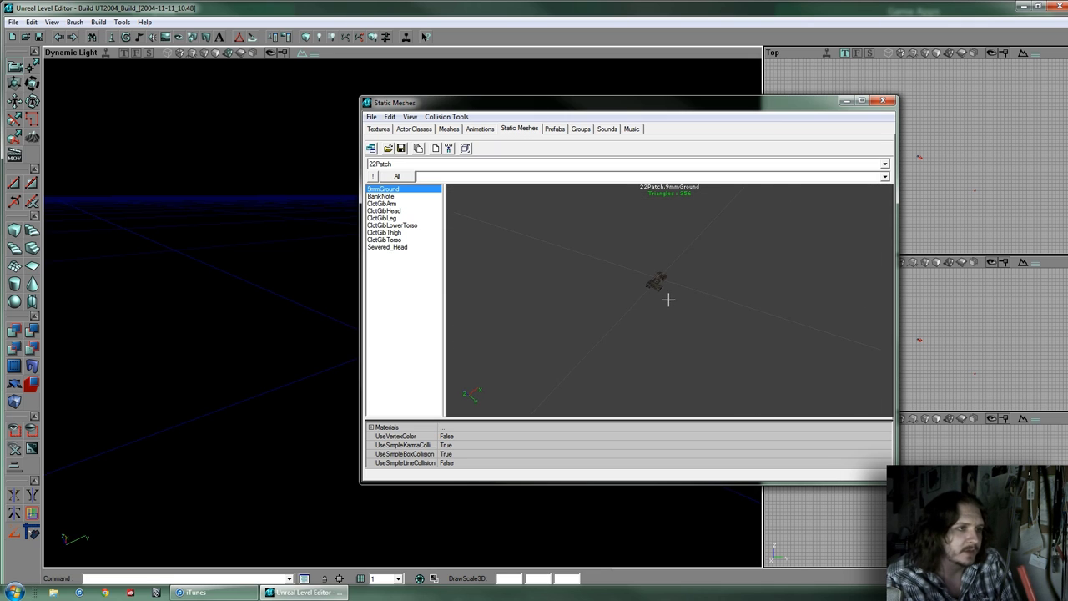
left_click_drag(667, 299, 670, 300)
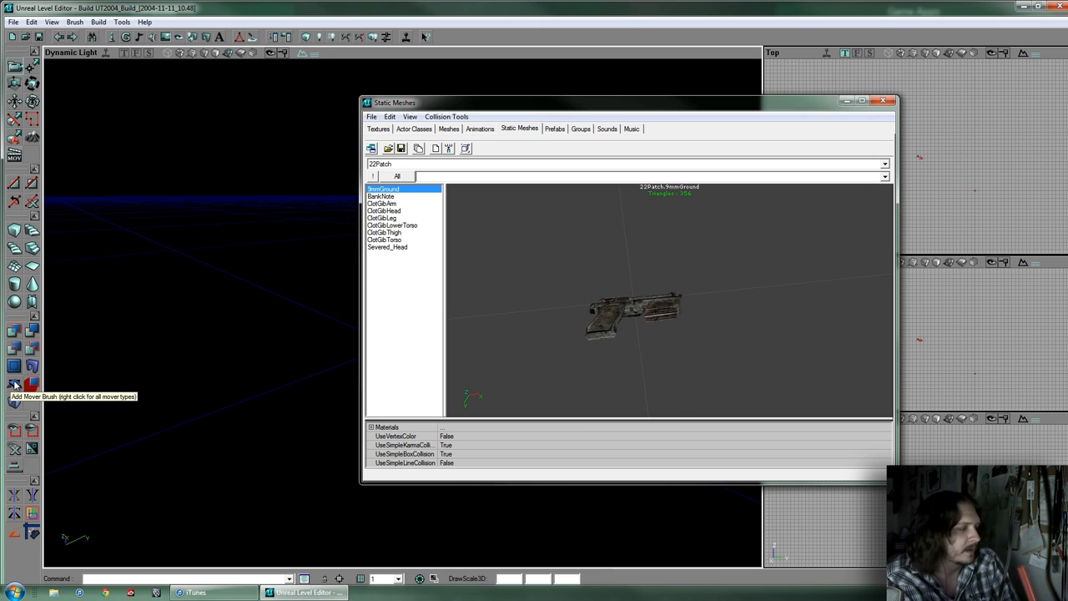
left_click_drag(674, 302, 670, 289)
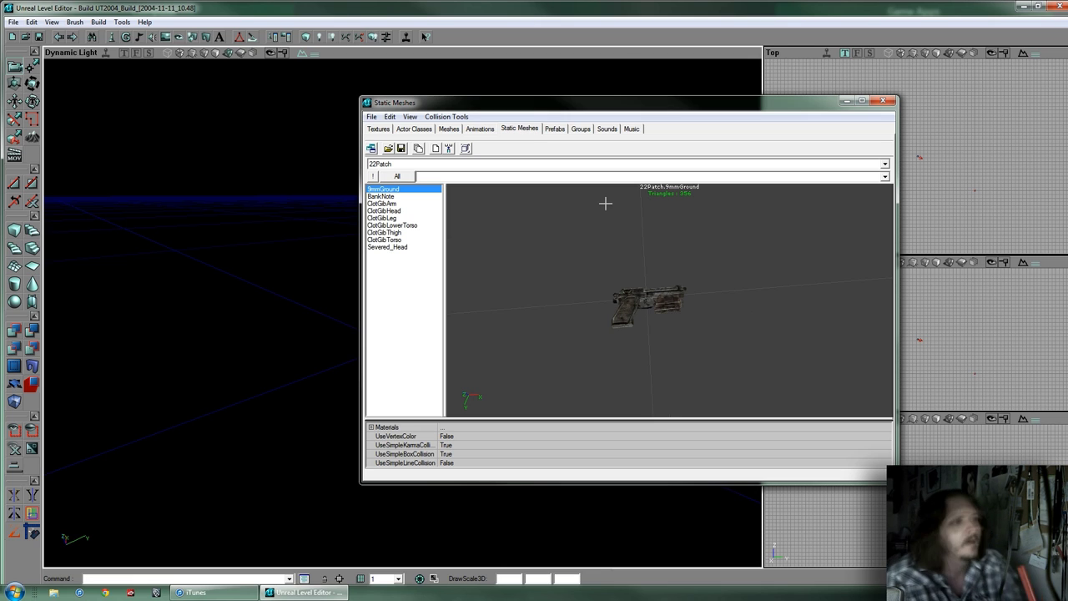
right_click_drag(593, 223, 669, 300)
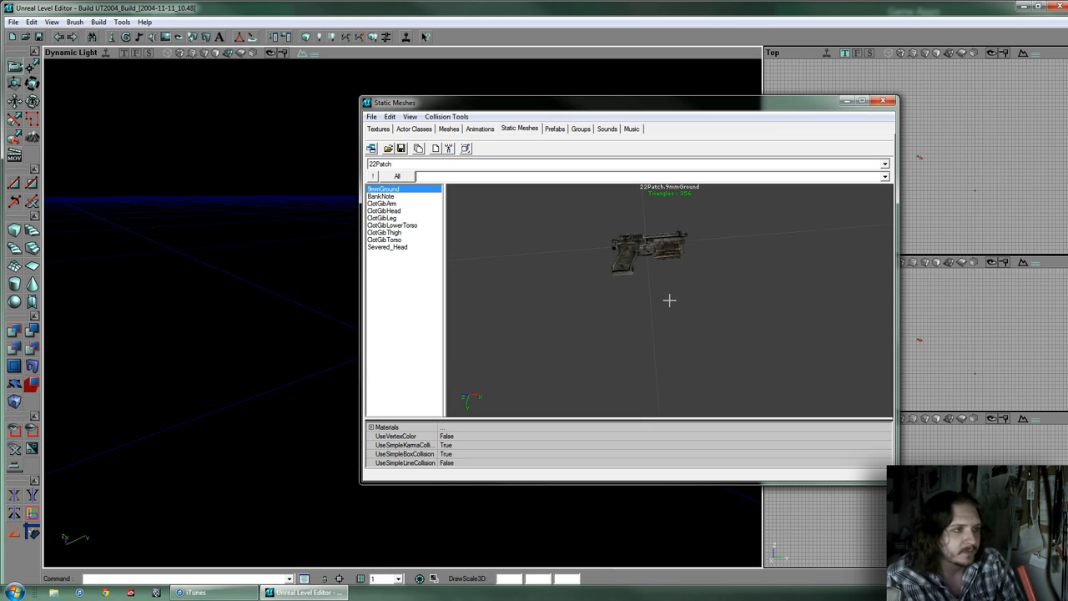
left_click_drag(669, 300, 574, 191)
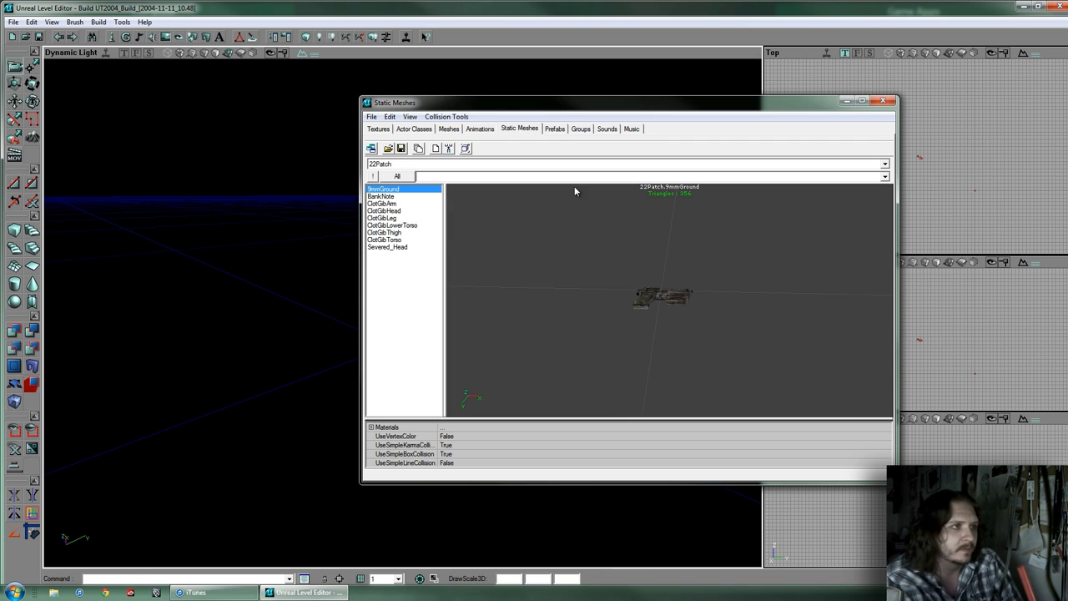
Look at the Prefabs browser with its preview and at the Groups browser
left_click(553, 129)
mouse_move(619, 345)
left_mouse_down()
mouse_move(682, 325)
mouse_move(615, 336)
mouse_move(703, 350)
mouse_move(622, 339)
left_mouse_up()
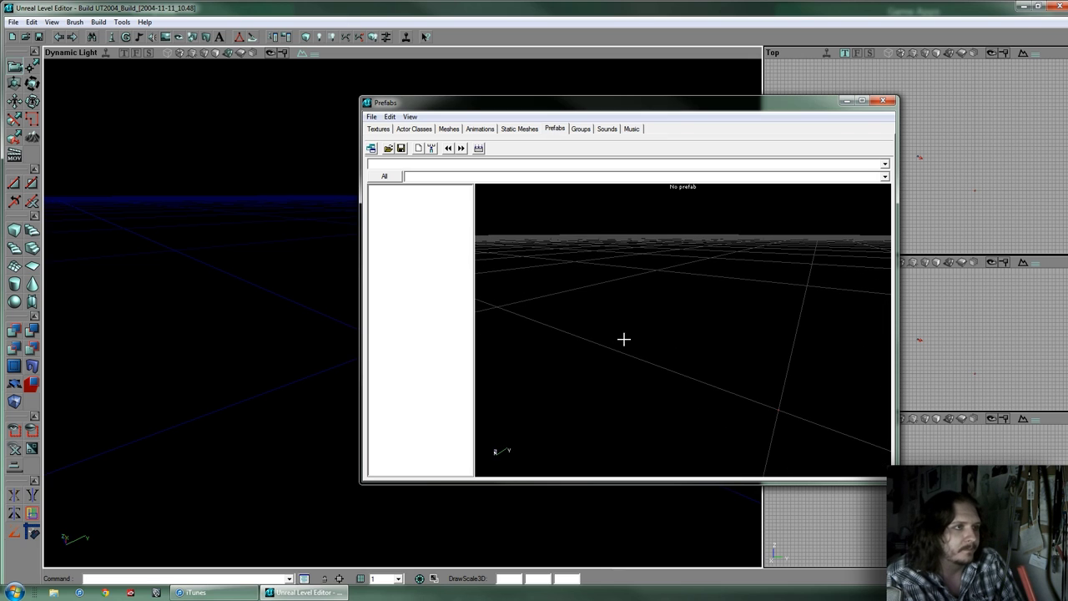
left_click(587, 131)
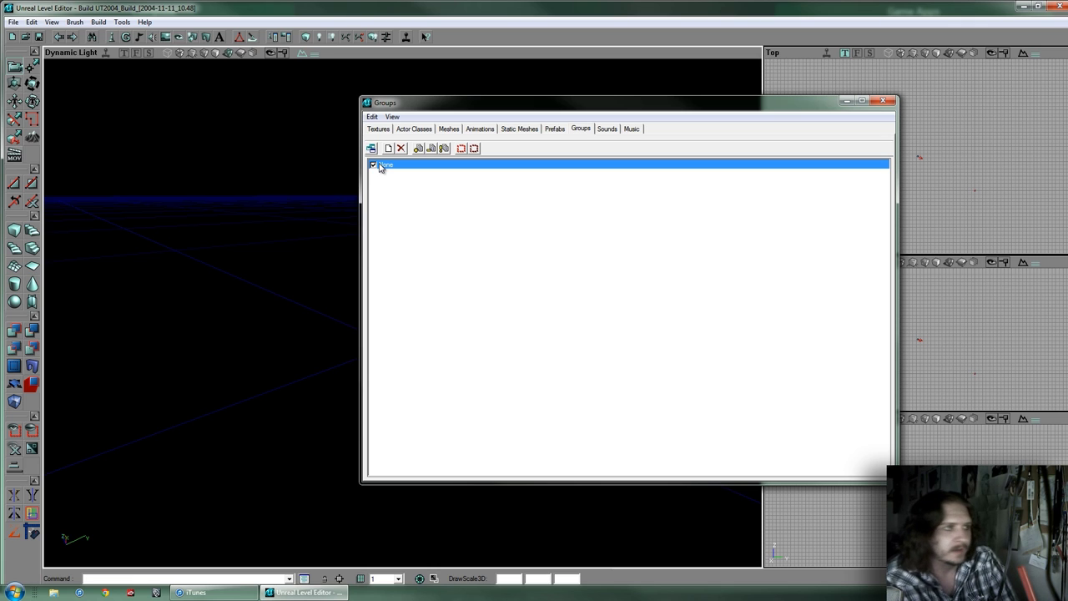
Play the breakbeat_freak sound from the MechanicalDancer group of the AbusementParkSND package
left_click(608, 130)
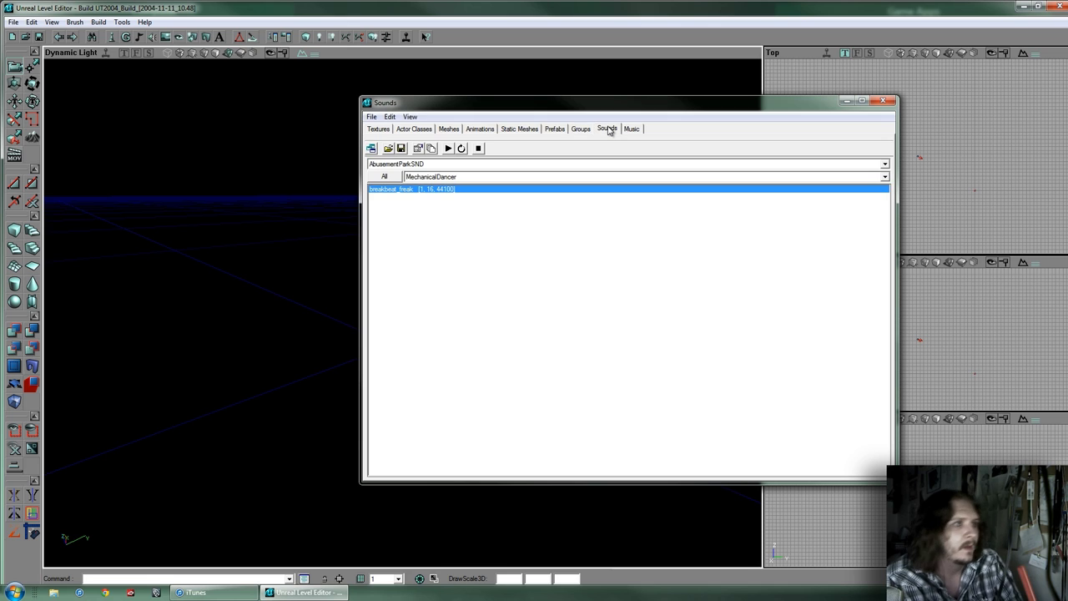
left_click(449, 149)
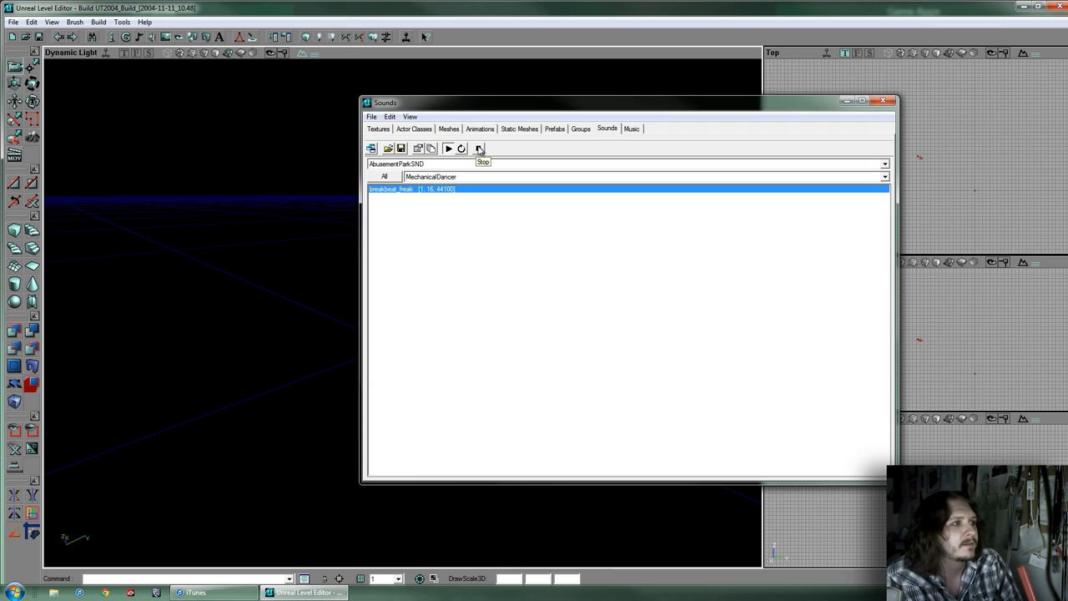
Bring up the Music browser and review its open, save, import and export file commands
left_click(632, 130)
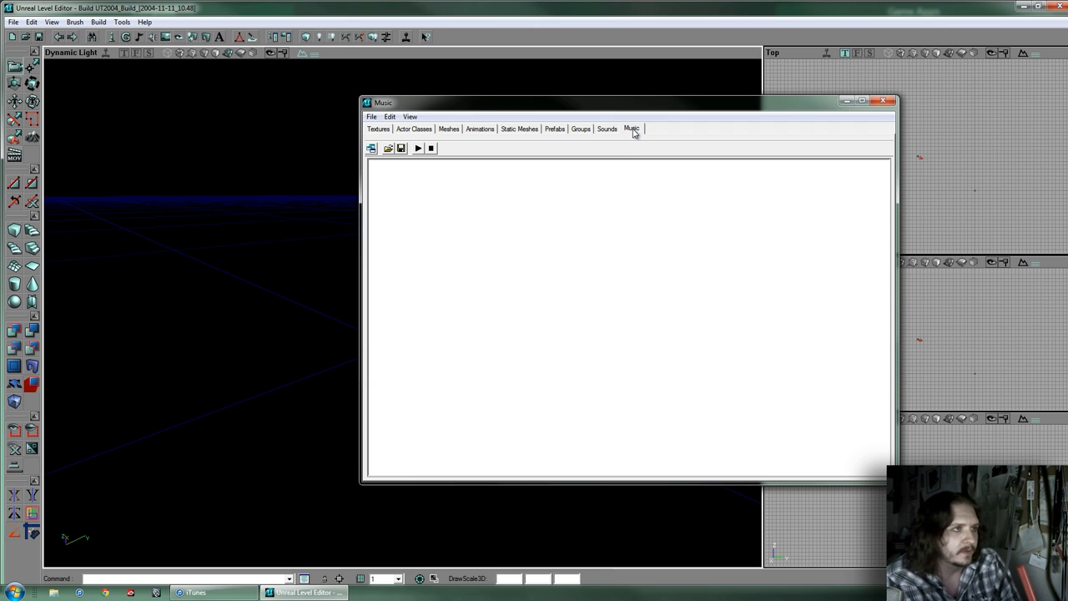
left_click_drag(620, 103, 644, 70)
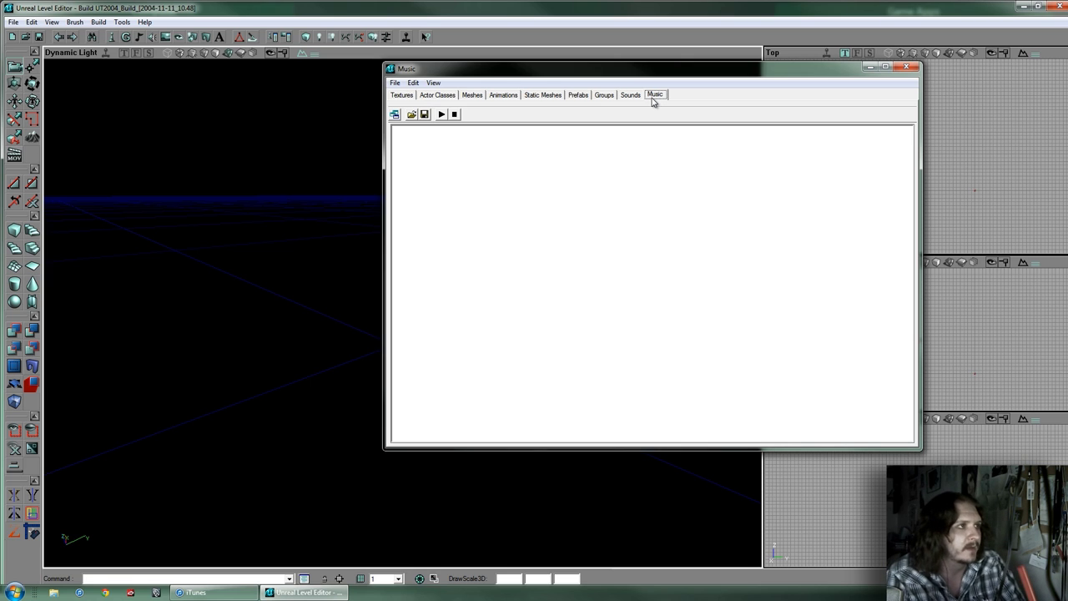
left_click(396, 83)
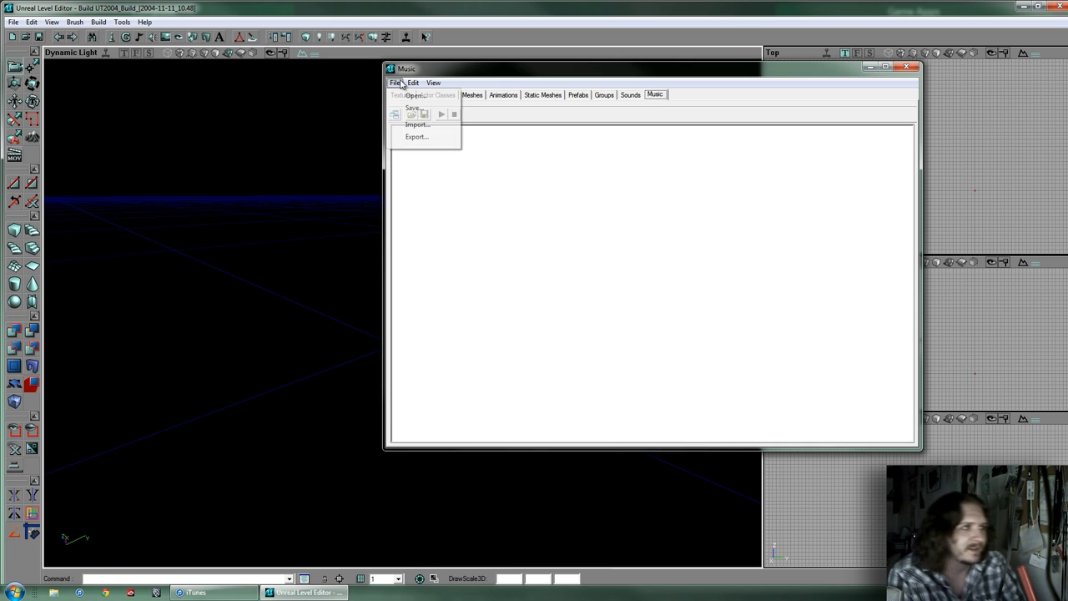
left_click(398, 85)
left_click(397, 84)
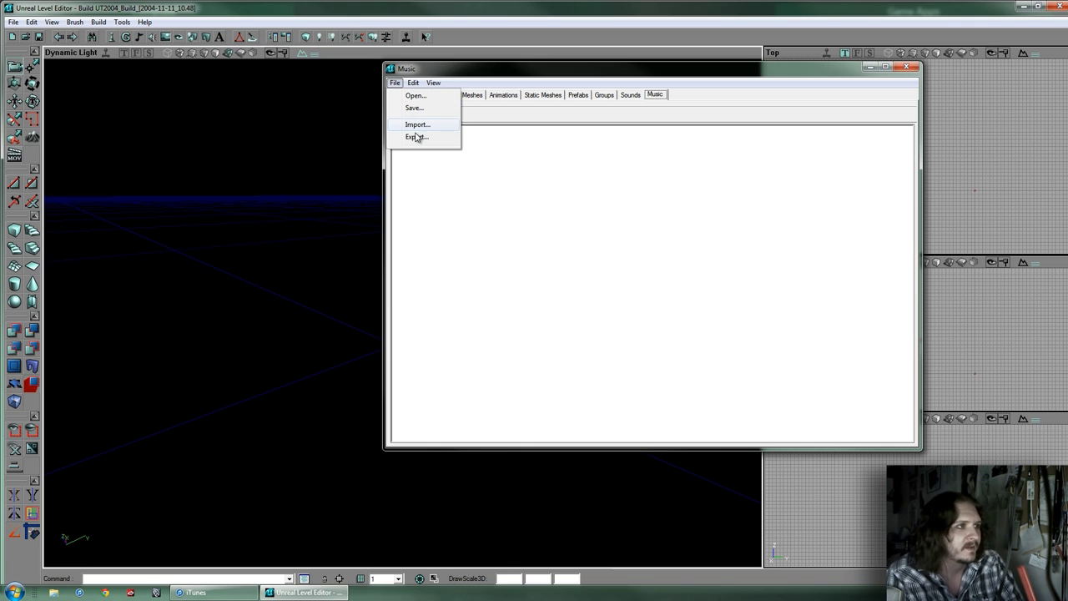
left_click(396, 84)
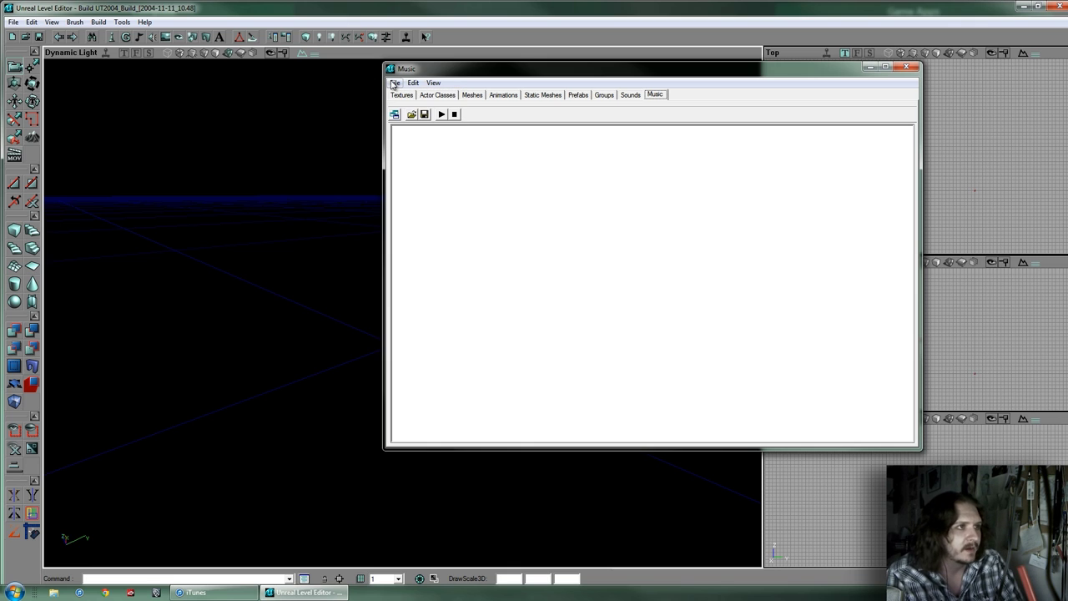
left_click_drag(420, 72, 462, 135)
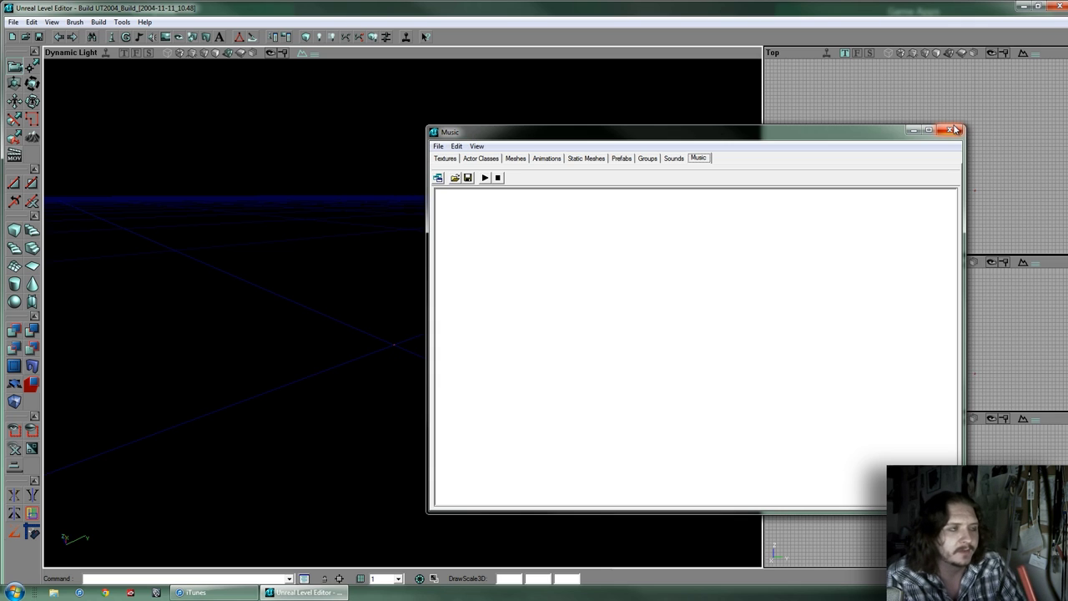
Revisit the Sounds, Groups, Music, Meshes and Prefabs browsers in the resource browser window
left_click(674, 159)
left_click(647, 159)
left_click(698, 159)
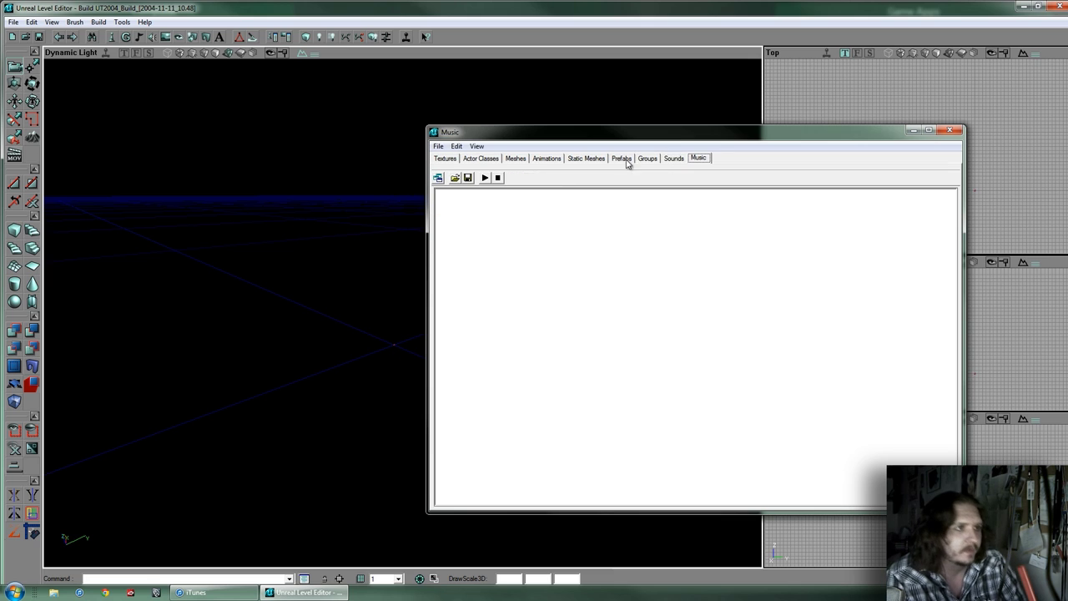
left_click(517, 159)
left_click(621, 159)
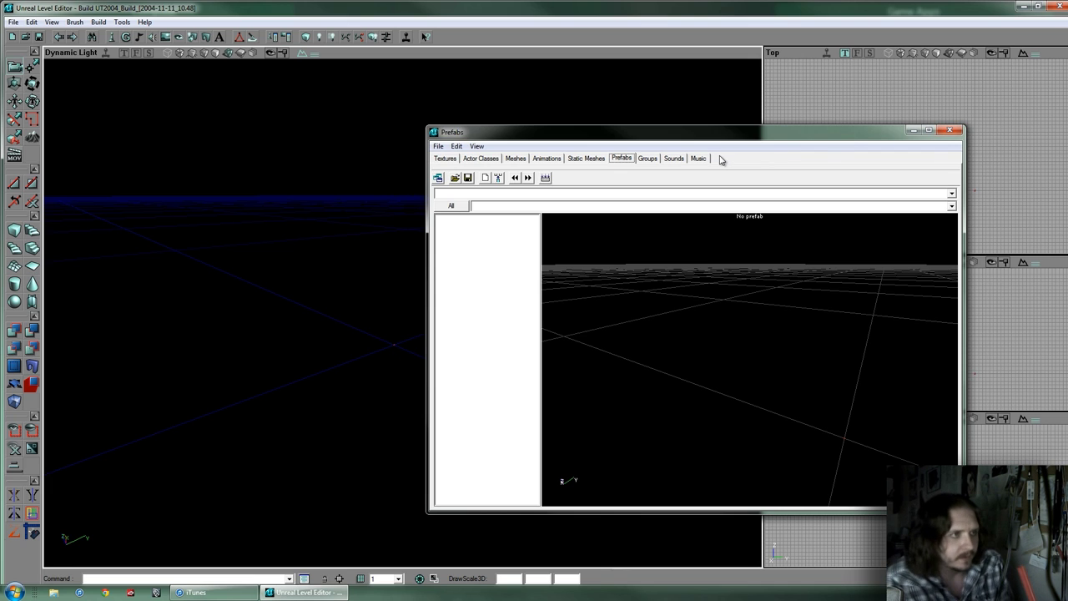
left_click_drag(705, 131, 681, 115)
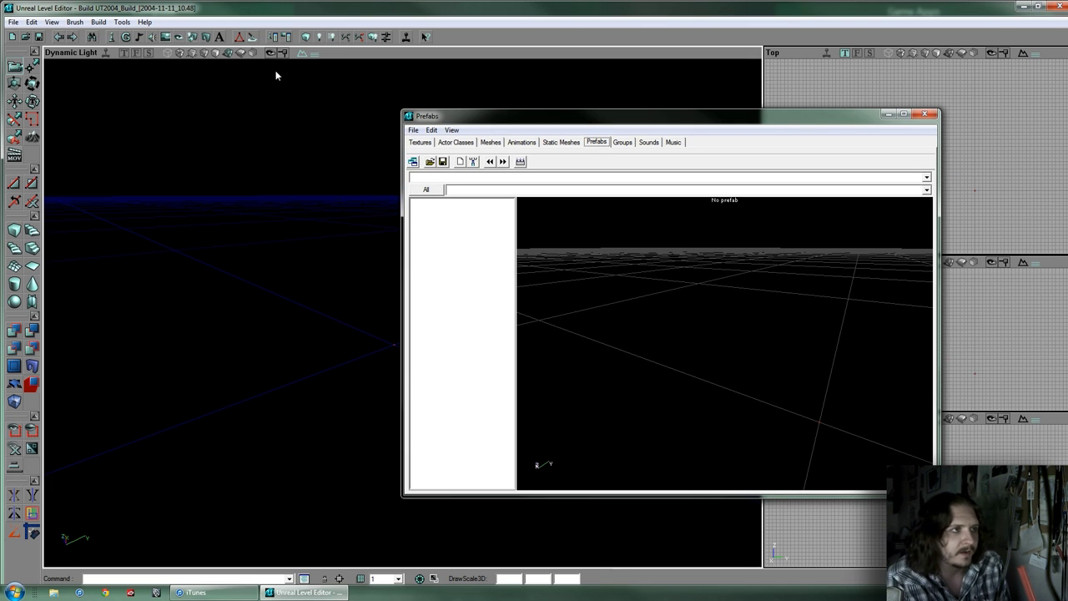
Review the main editor's commands for showing individual browsers and properties, and dismiss the list
left_click(52, 22)
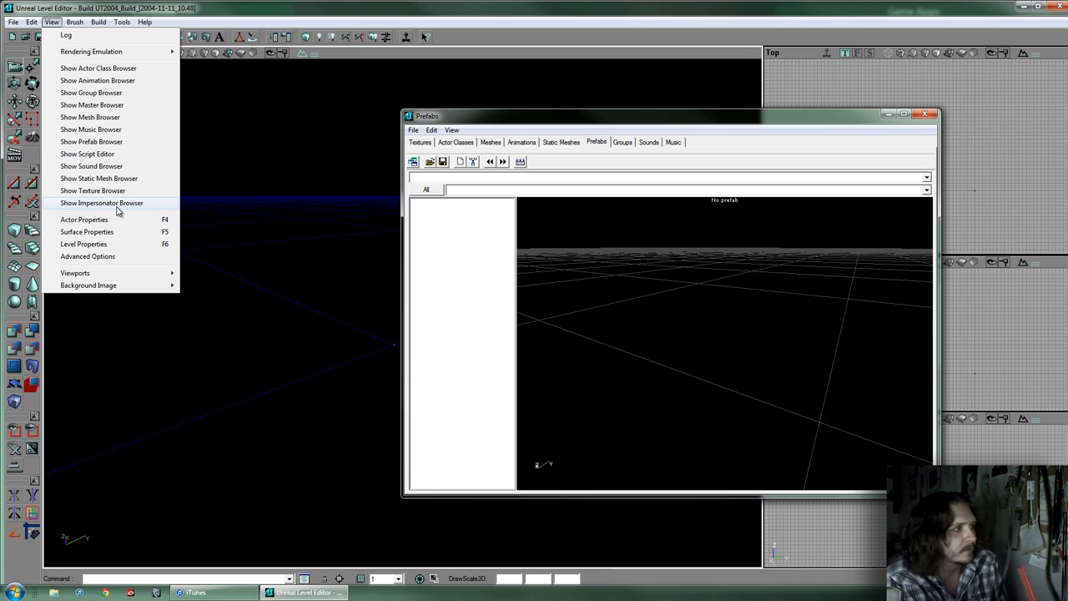
left_click(183, 15)
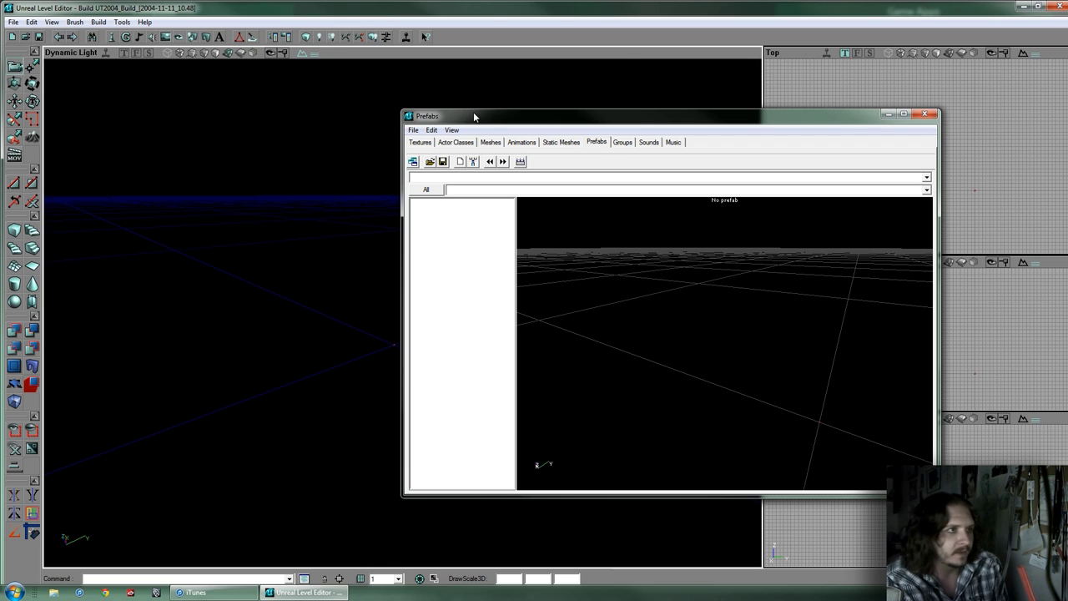
View the Meshes and Prefabs browsers once more and close the resource browser window
left_click(497, 143)
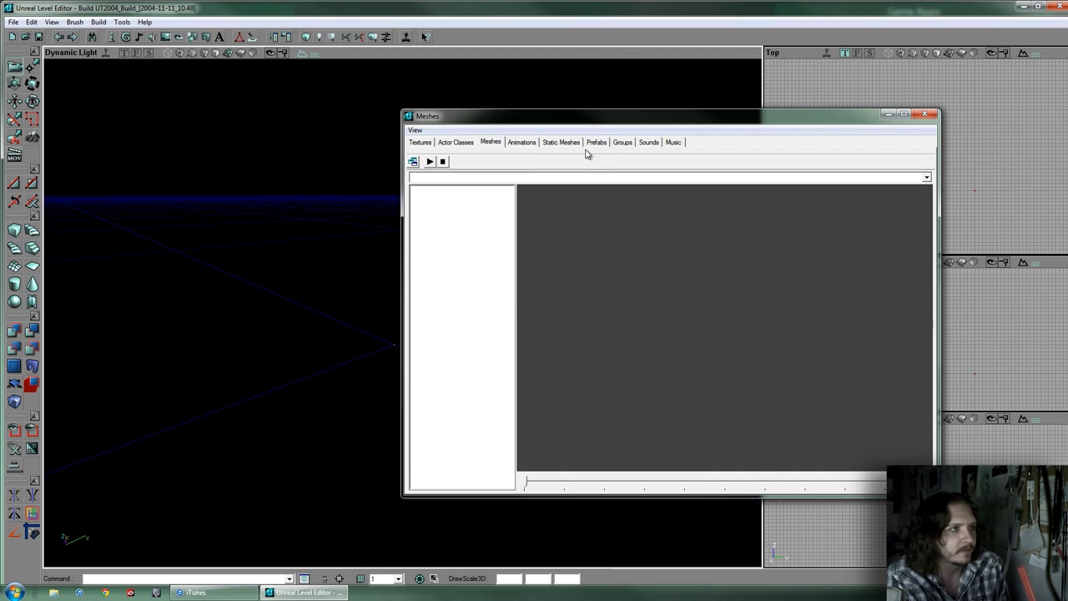
left_click(594, 144)
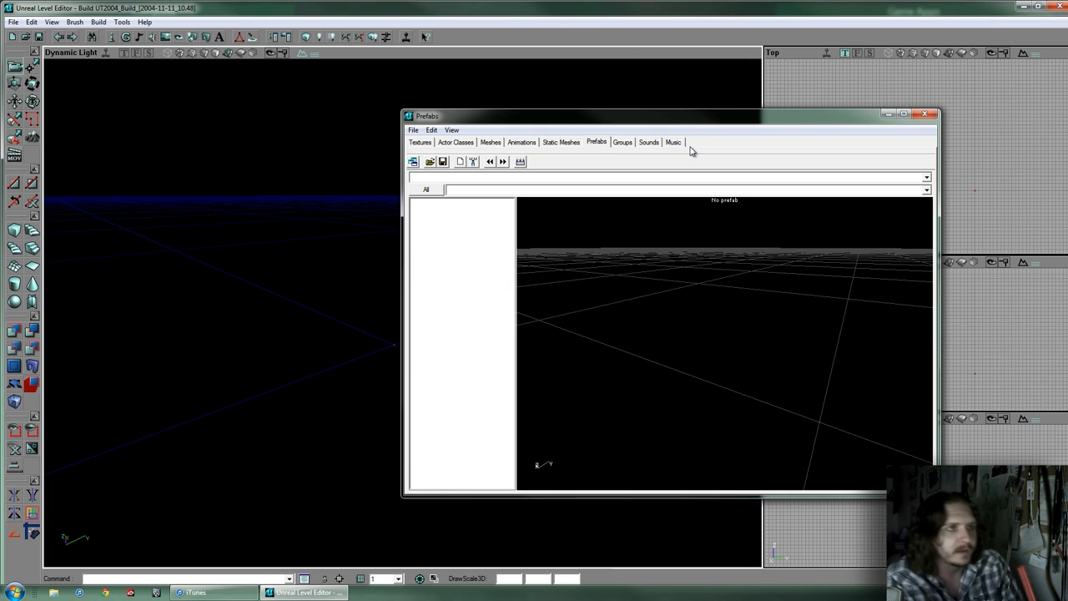
left_click(924, 114)
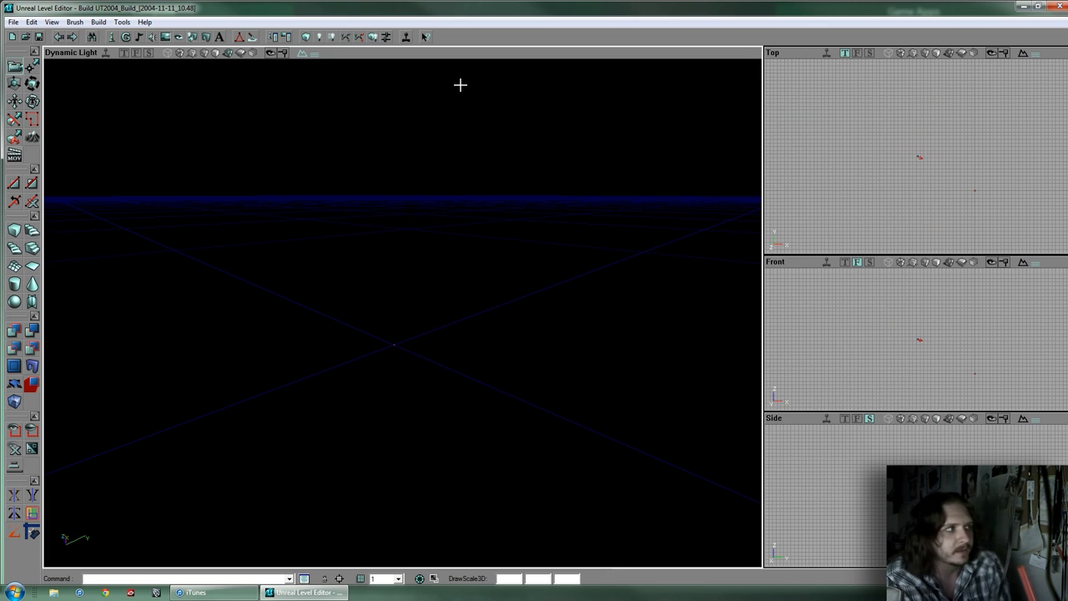
Look around the Dynamic Light perspective viewport by moving and rotating the camera over the grid
right_click_drag(339, 142, 401, 315)
mouse_move(338, 143)
left_mouse_down()
mouse_move(401, 312)
mouse_move(339, 142)
left_mouse_up()
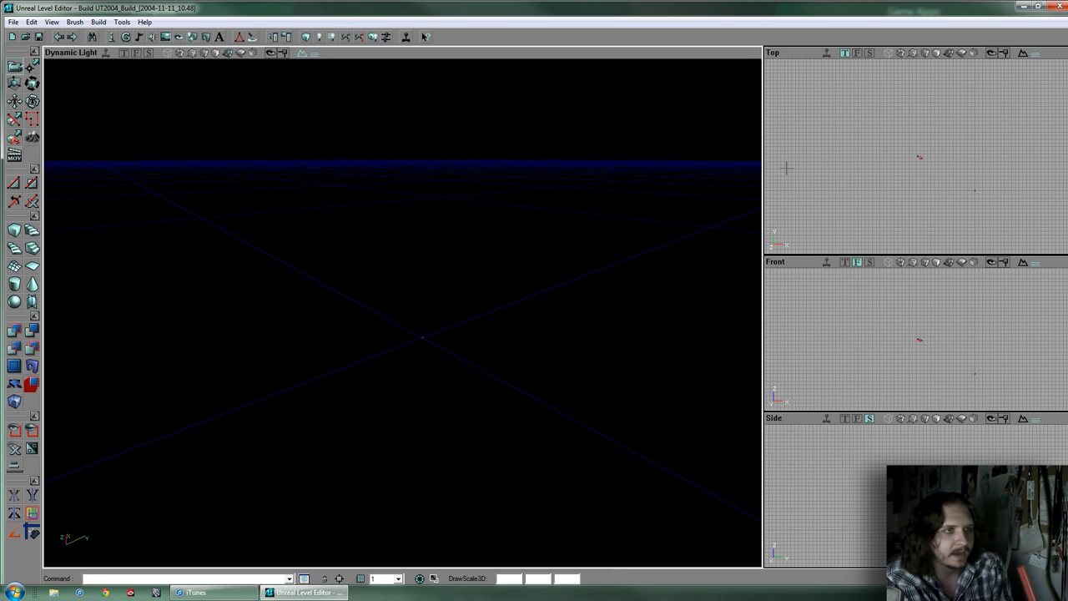
right_click_drag(426, 168, 404, 311)
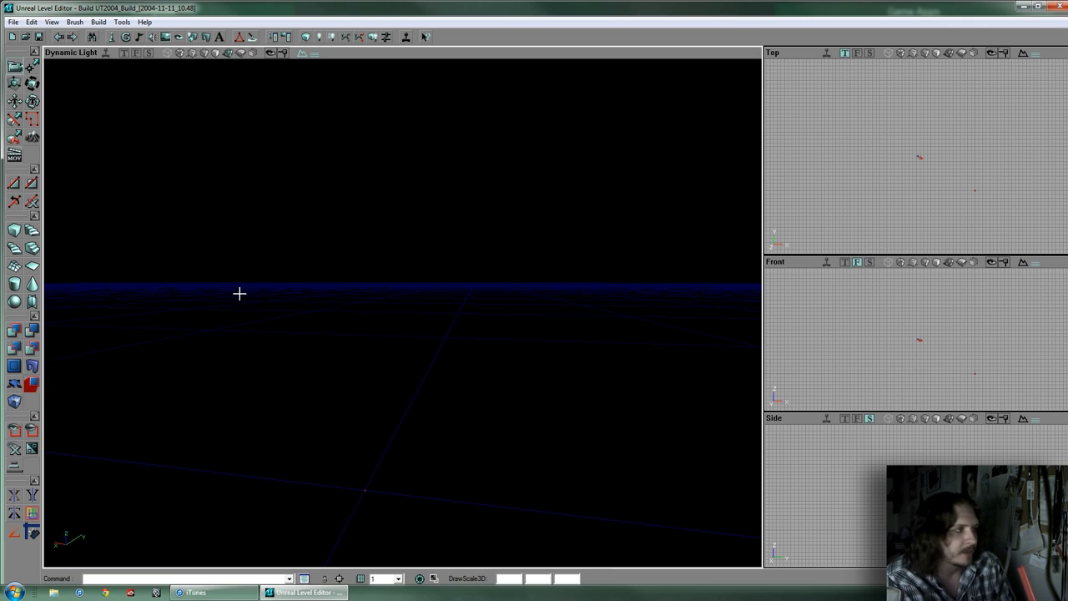
Try the available viewport configurations and apply the layout with one tall main viewport beside three stacked viewports
left_click(51, 22)
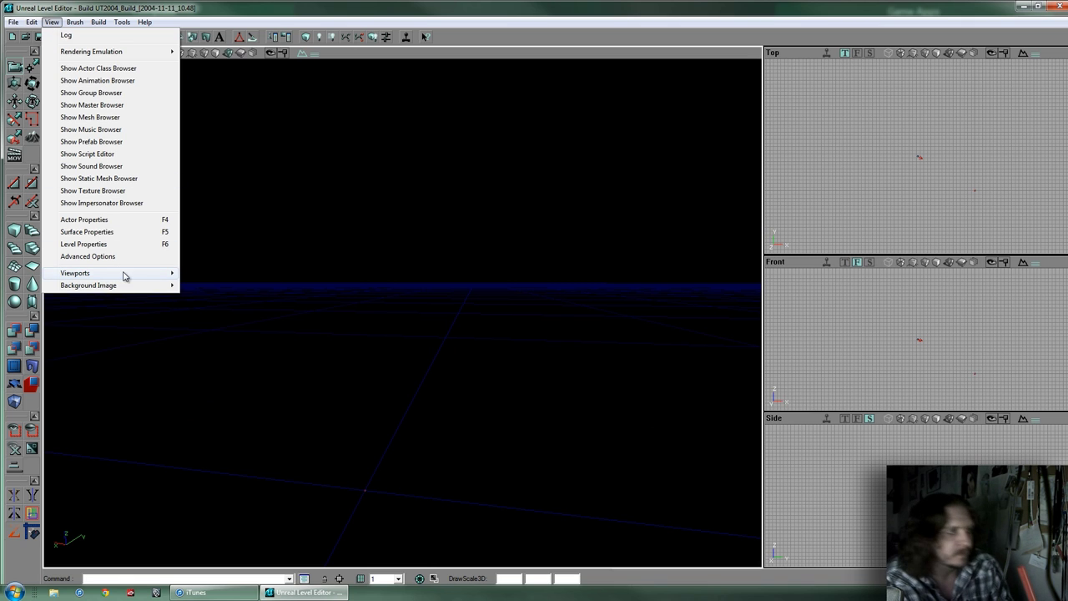
mouse_move(125, 275)
left_click(213, 314)
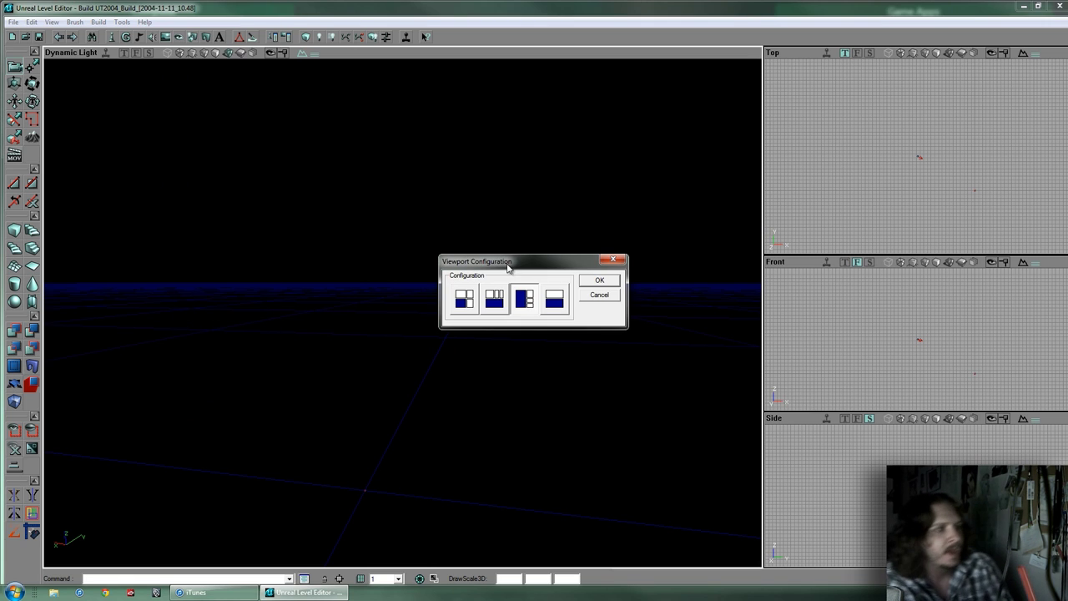
left_click_drag(507, 263, 610, 206)
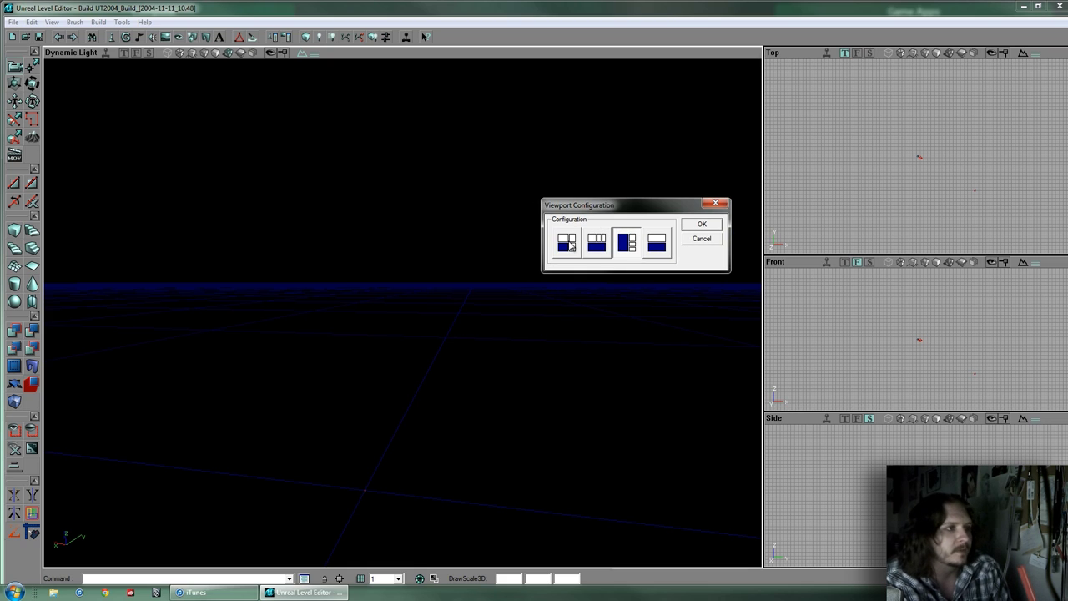
left_click(570, 243)
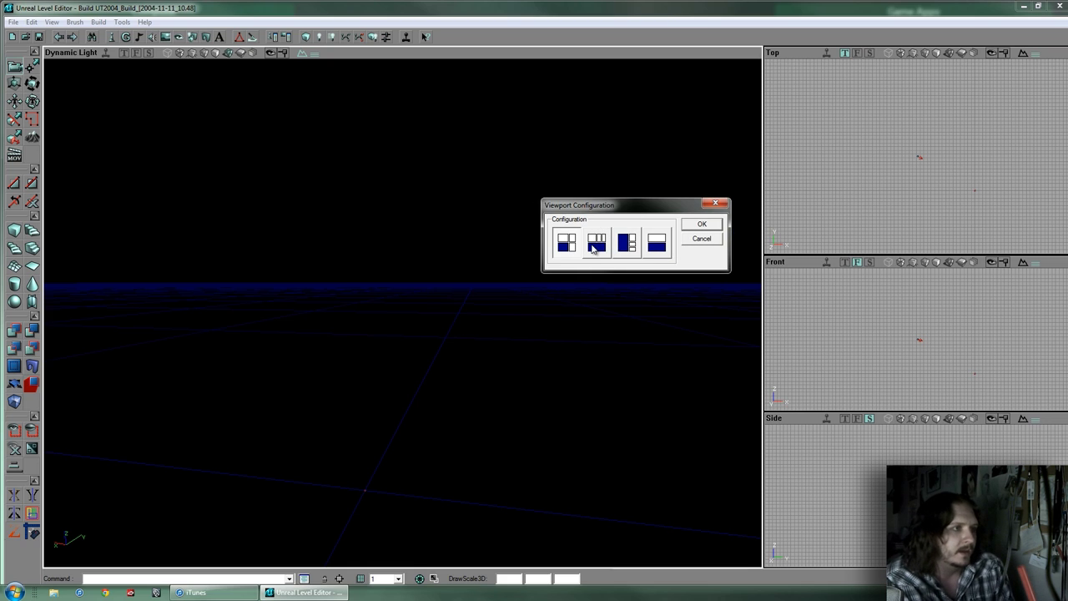
left_click(594, 248)
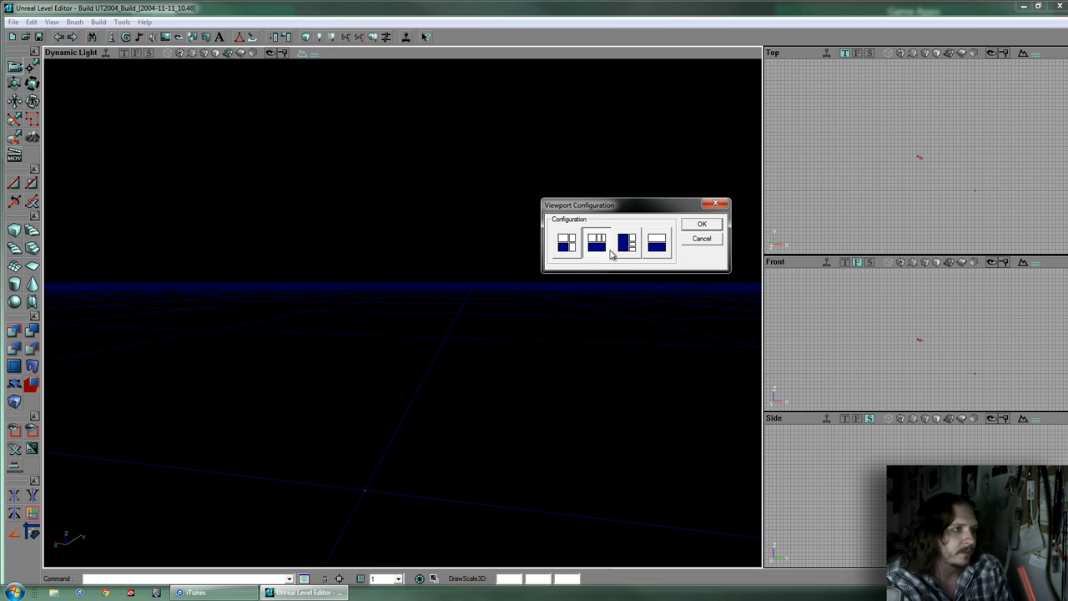
left_click(620, 254)
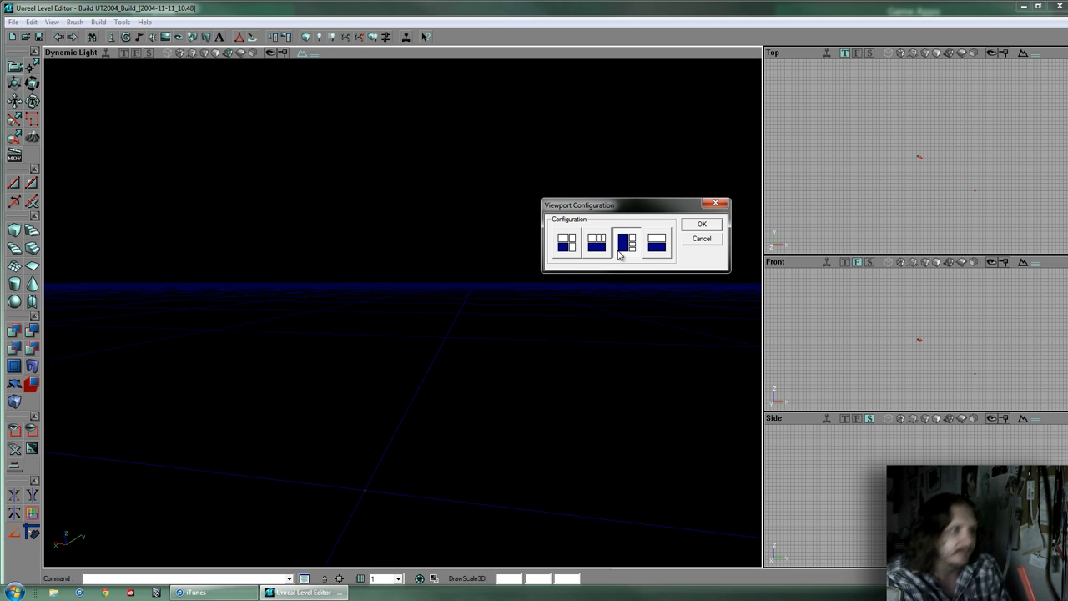
left_click(687, 225)
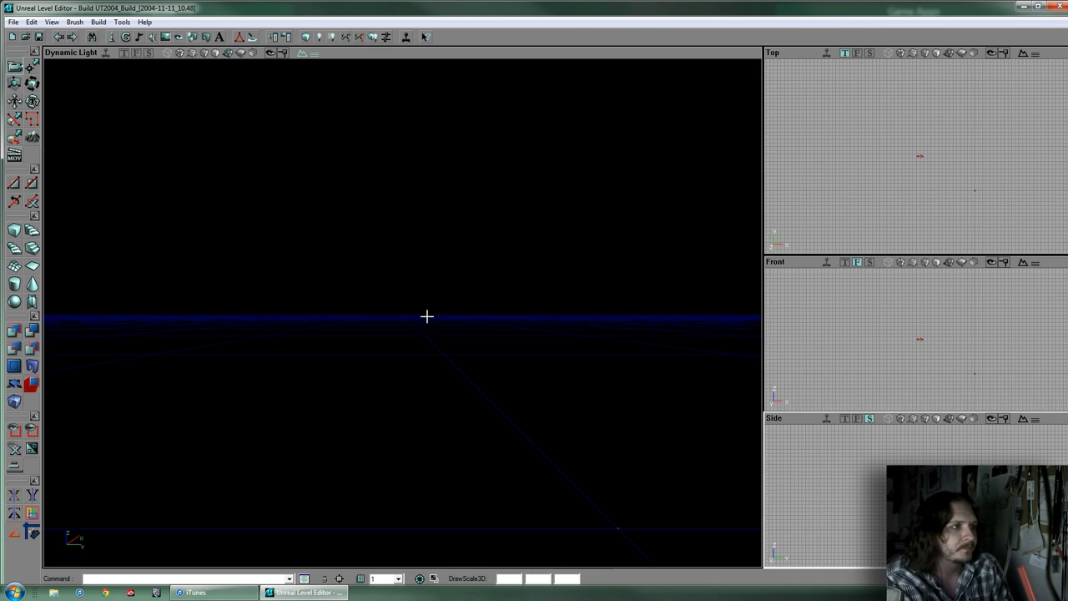
Move and turn the Dynamic Light camera over the grid to view the level space from other angles
right_click_drag(427, 316, 396, 327)
left_click_drag(396, 326, 437, 244)
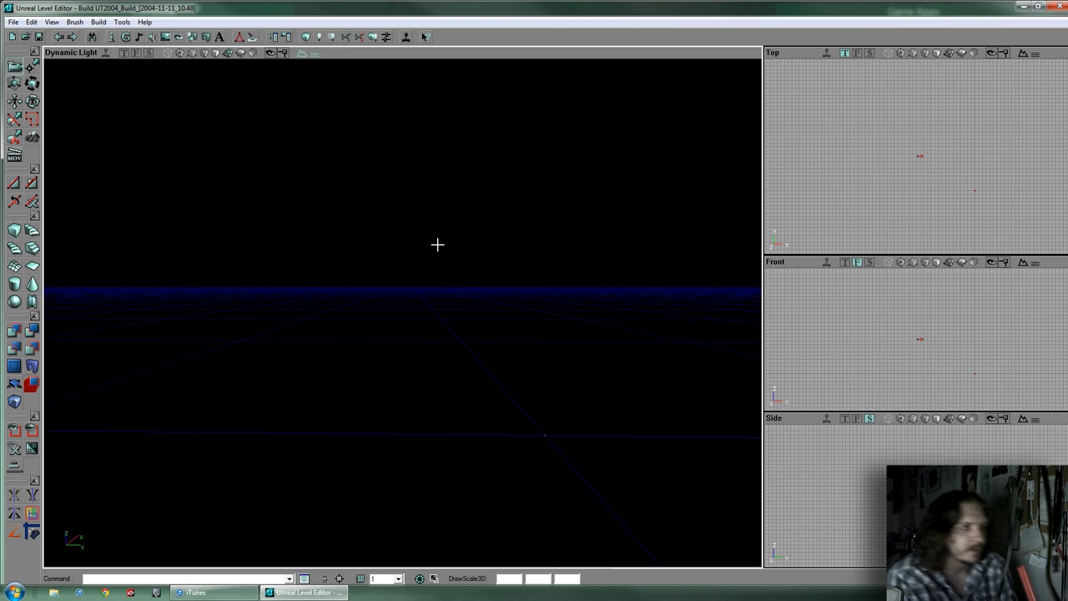
right_click_drag(437, 245, 443, 262)
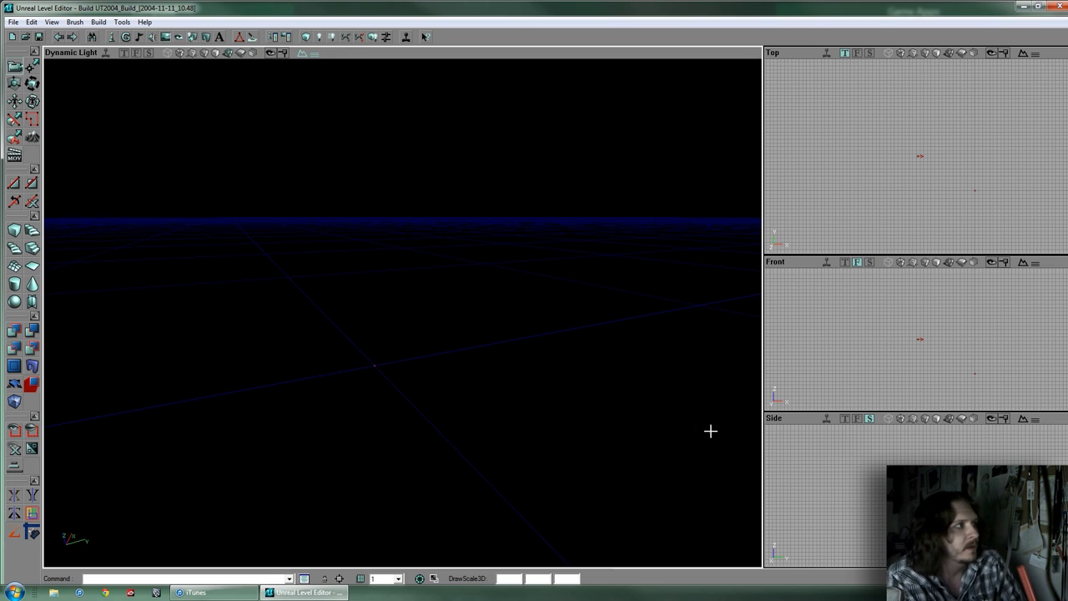
right_click_drag(400, 439, 401, 312)
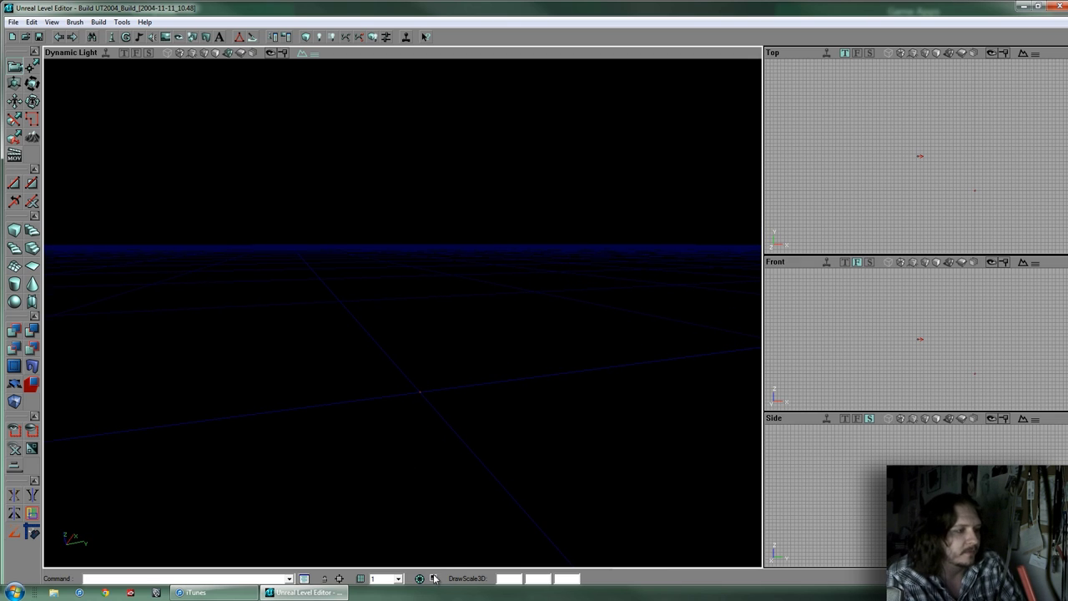
Review the viewport options and the lists of brush and build commands without running any of them
left_click(52, 21)
mouse_move(108, 273)
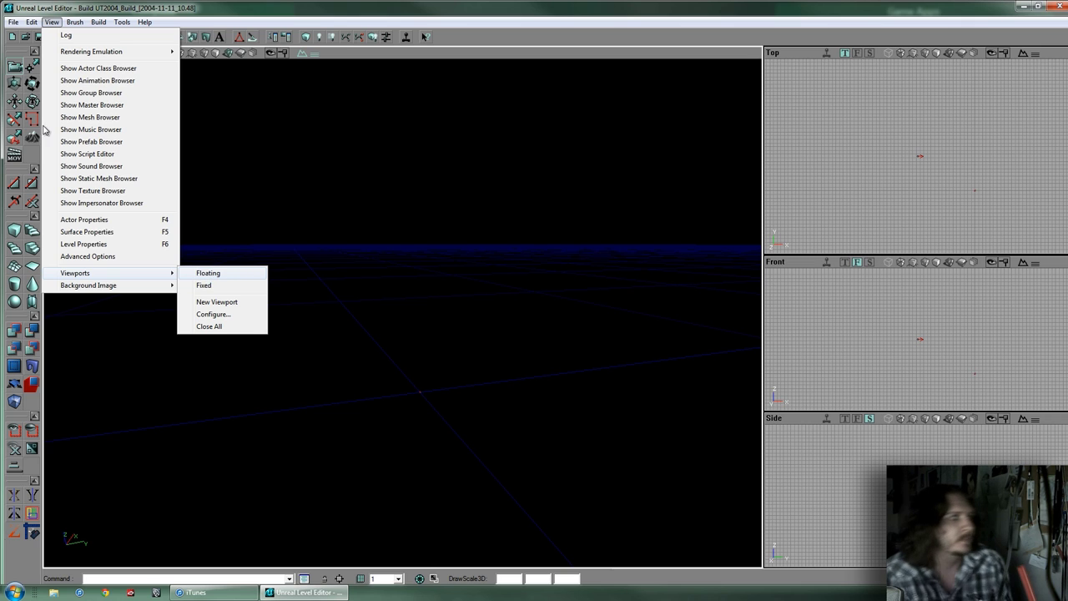
left_click(33, 11)
left_click(72, 22)
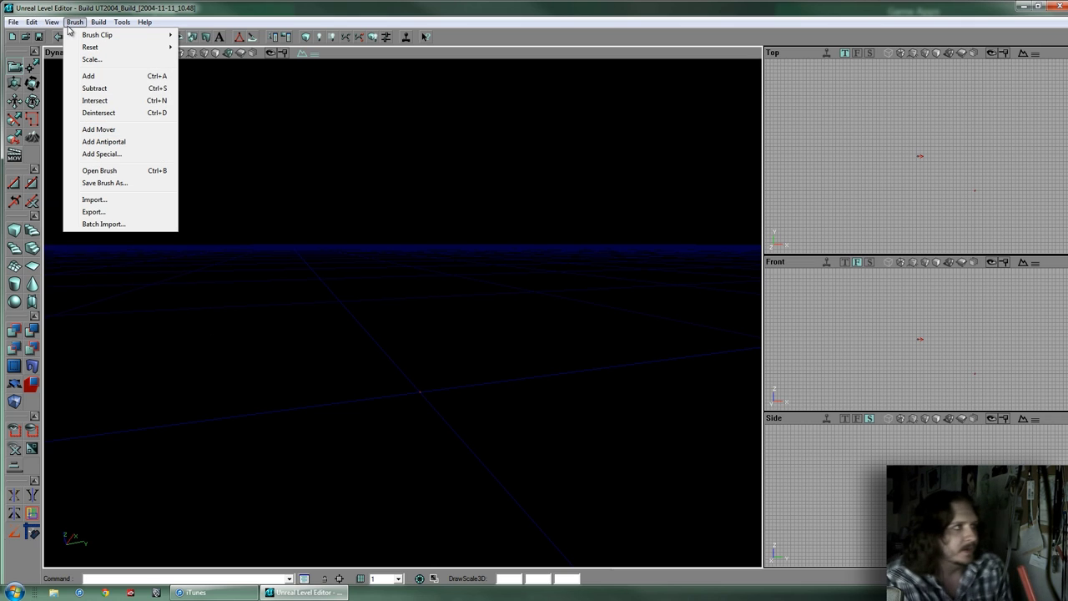
left_click(74, 23)
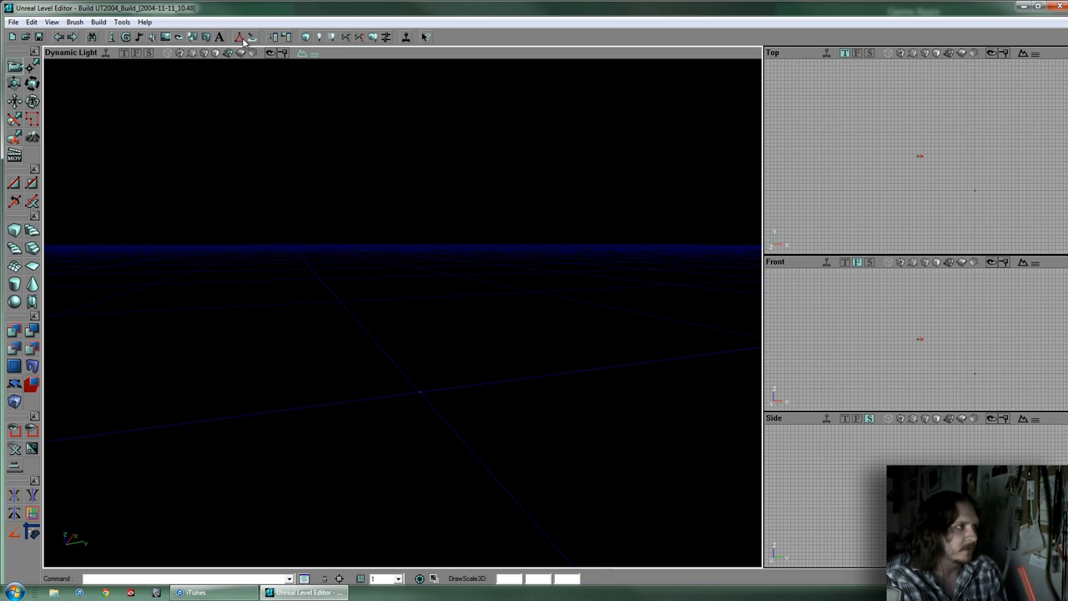
left_click(98, 23)
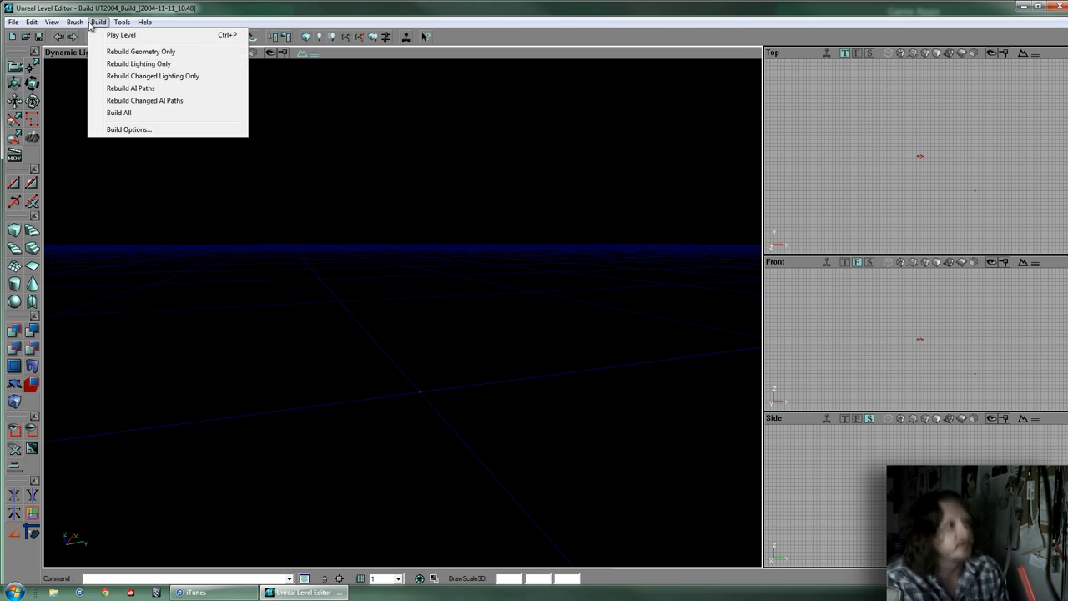
left_click(98, 23)
Bring up the Static Meshes browser for a brief look, and return to moving around the Dynamic Light viewport
left_click_drag(398, 295, 404, 319)
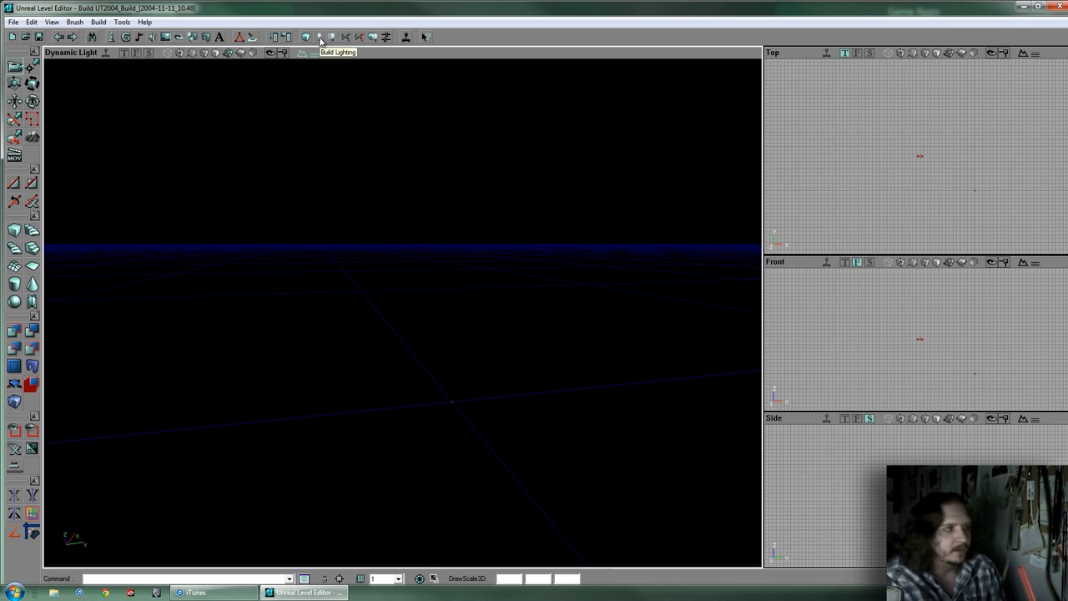
left_click_drag(414, 235, 402, 330)
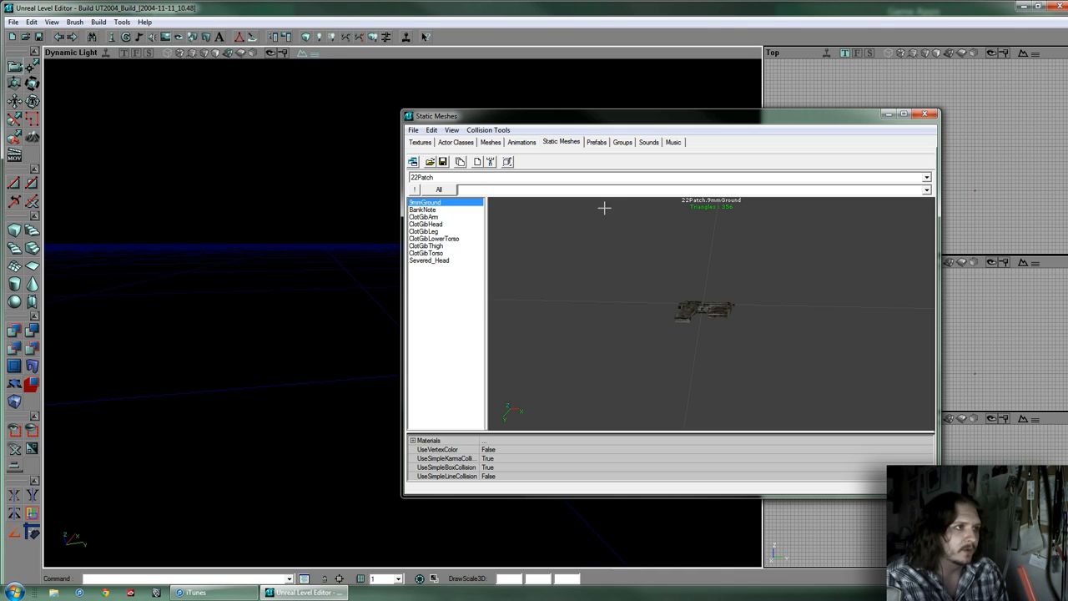
left_click(205, 37)
left_click(312, 273)
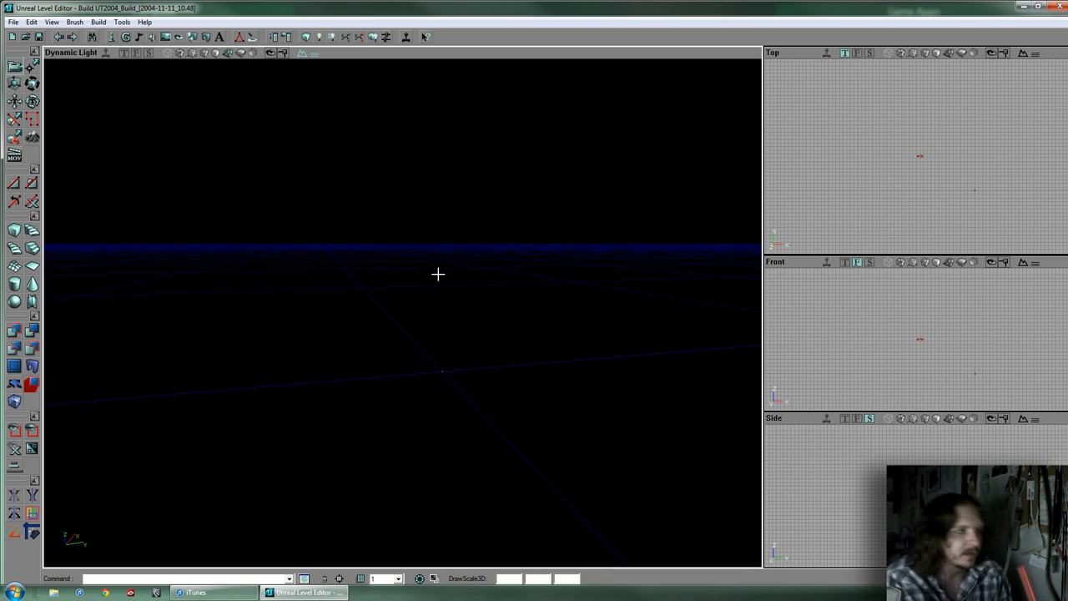
mouse_move(432, 328)
left_mouse_down()
mouse_move(406, 295)
mouse_move(403, 312)
mouse_move(432, 329)
left_mouse_up()
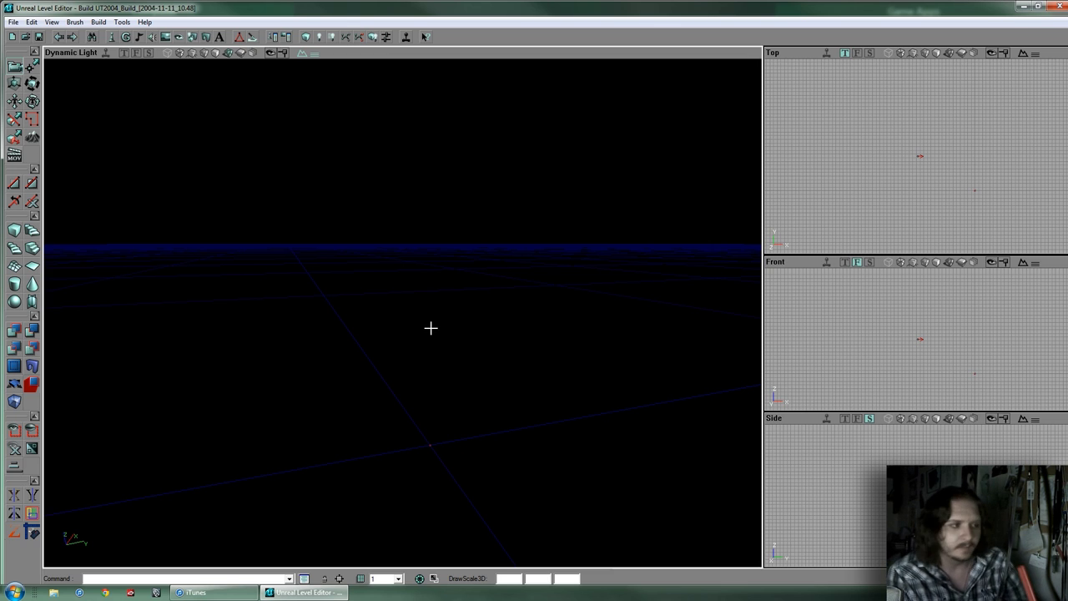
mouse_move(431, 331)
left_mouse_down()
mouse_move(401, 316)
mouse_move(432, 331)
left_mouse_up()
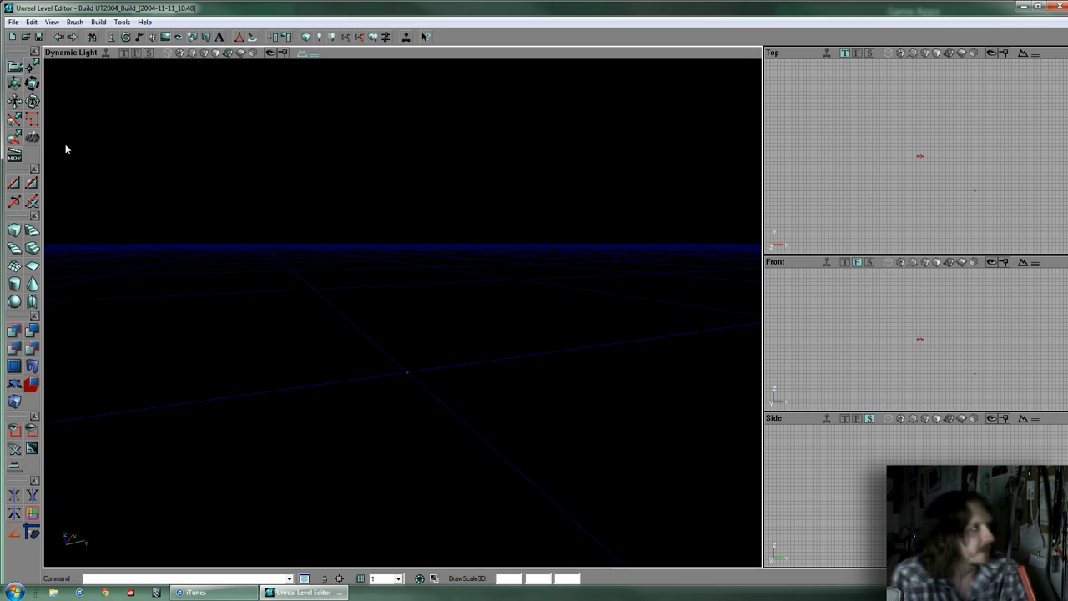
Revisit the brush commands and the commands for playing the level and rebuilding geometry, lighting and AI paths
left_click(74, 22)
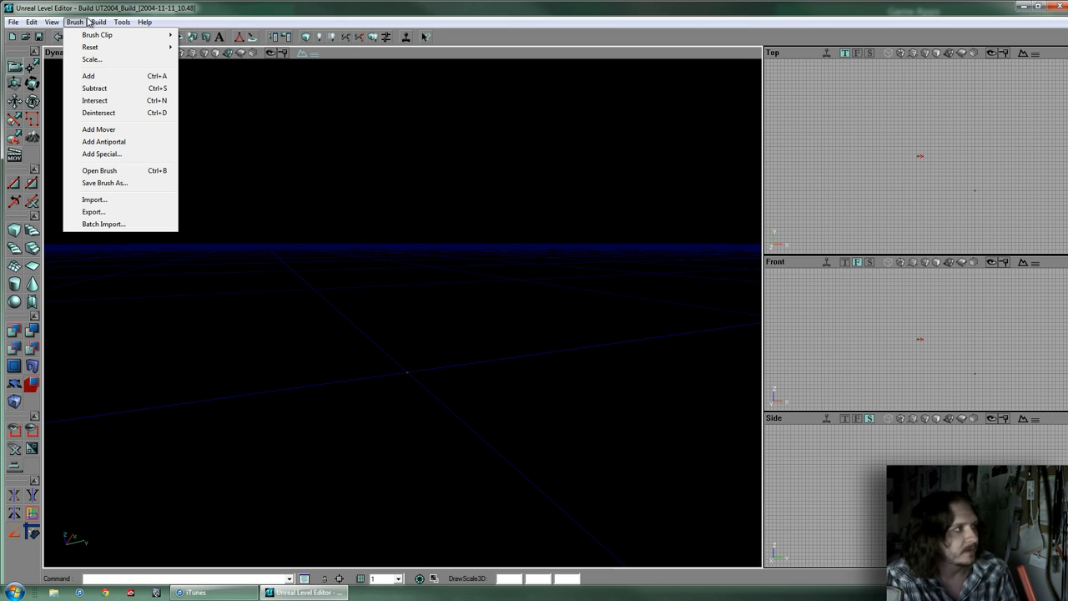
mouse_move(95, 25)
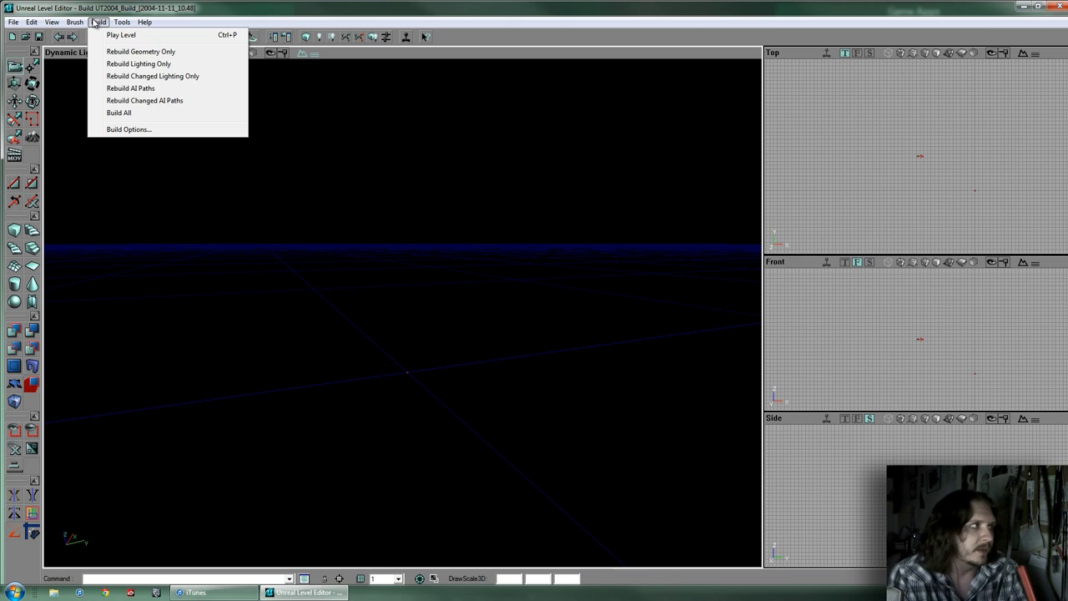
left_click(94, 22)
left_click(94, 22)
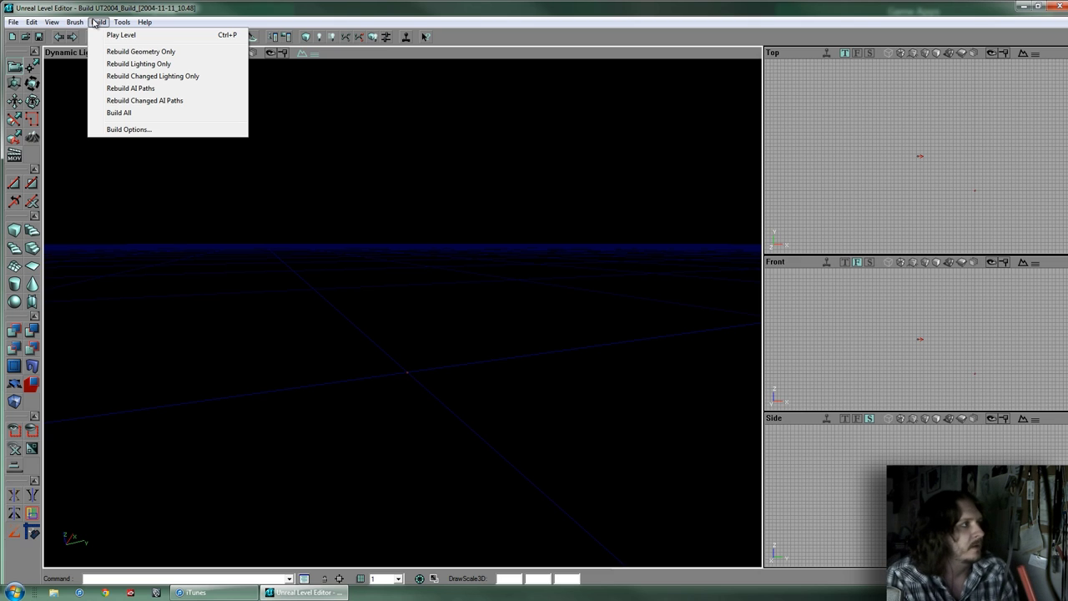
left_click(96, 23)
left_click(96, 24)
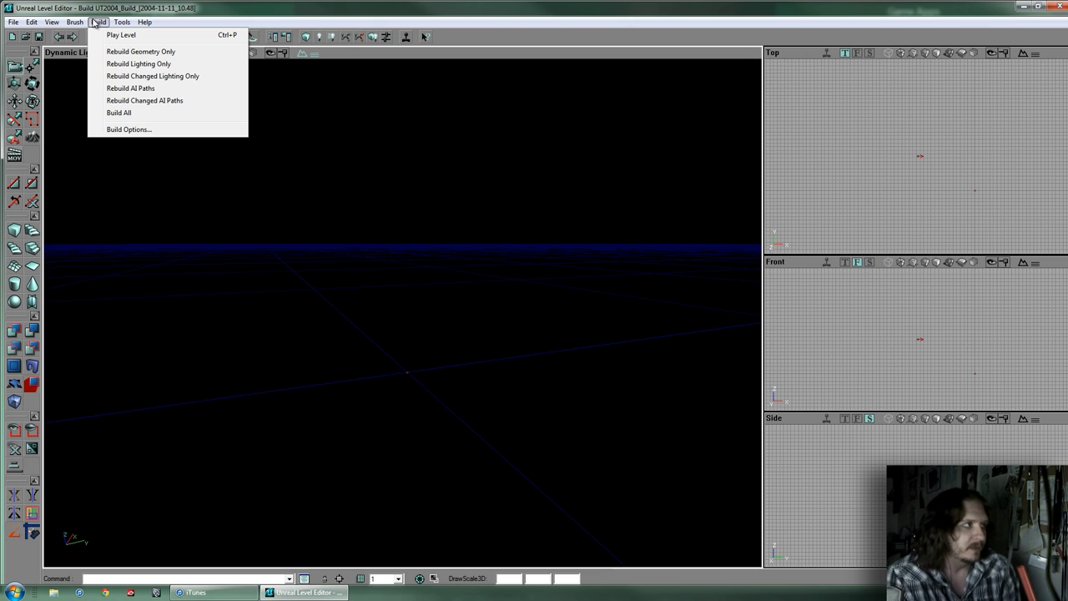
left_click(96, 23)
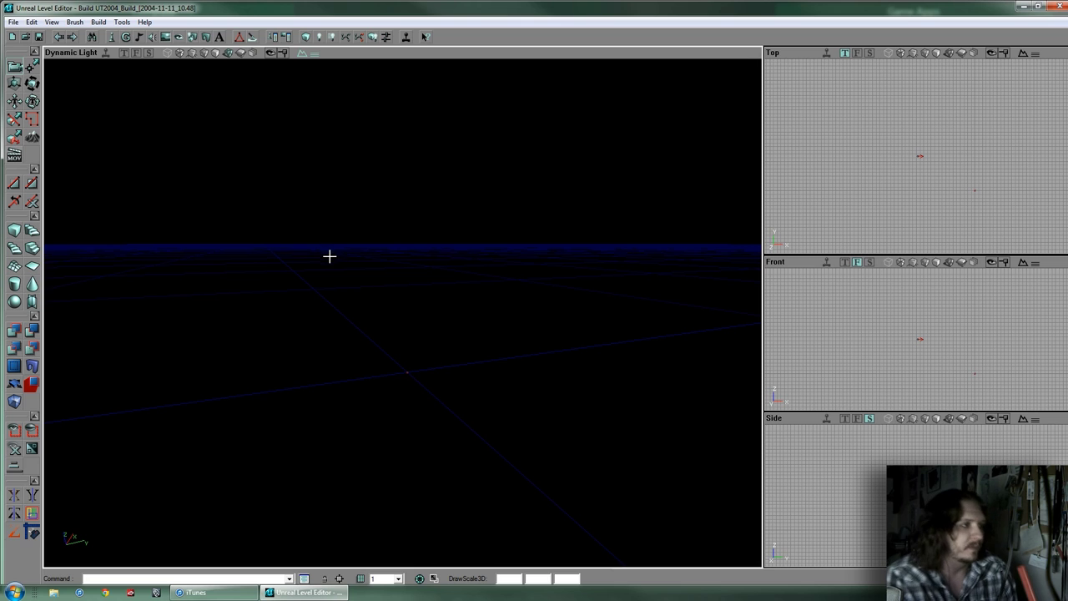
left_click_drag(400, 317, 403, 312)
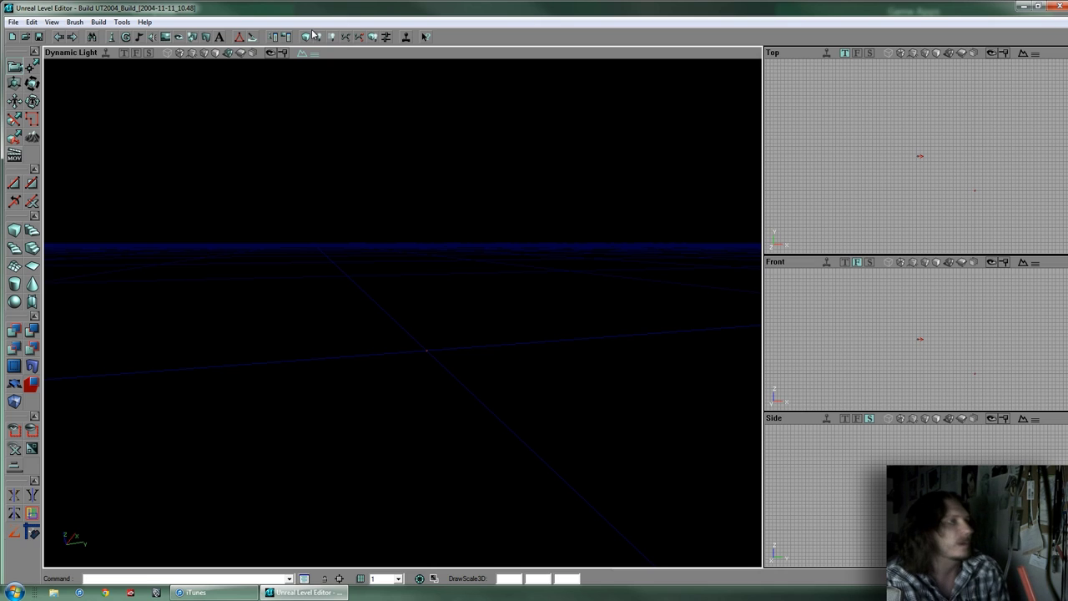
Examine the Build Options window, including its geometry, BSP, lighting and path settings and its Stats page, and close it
left_click(387, 41)
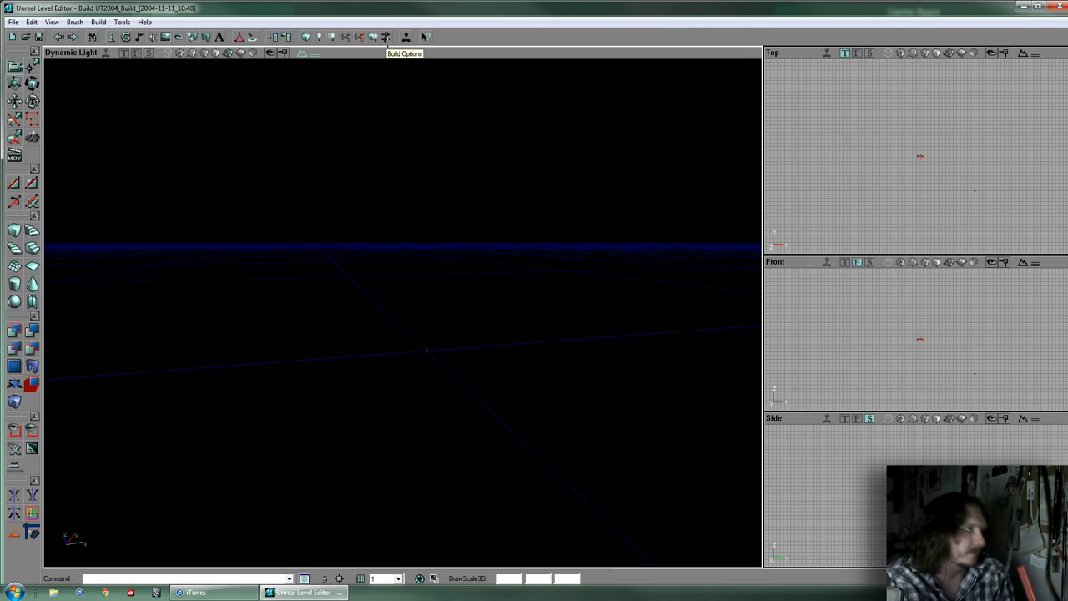
left_click_drag(160, 13, 659, 191)
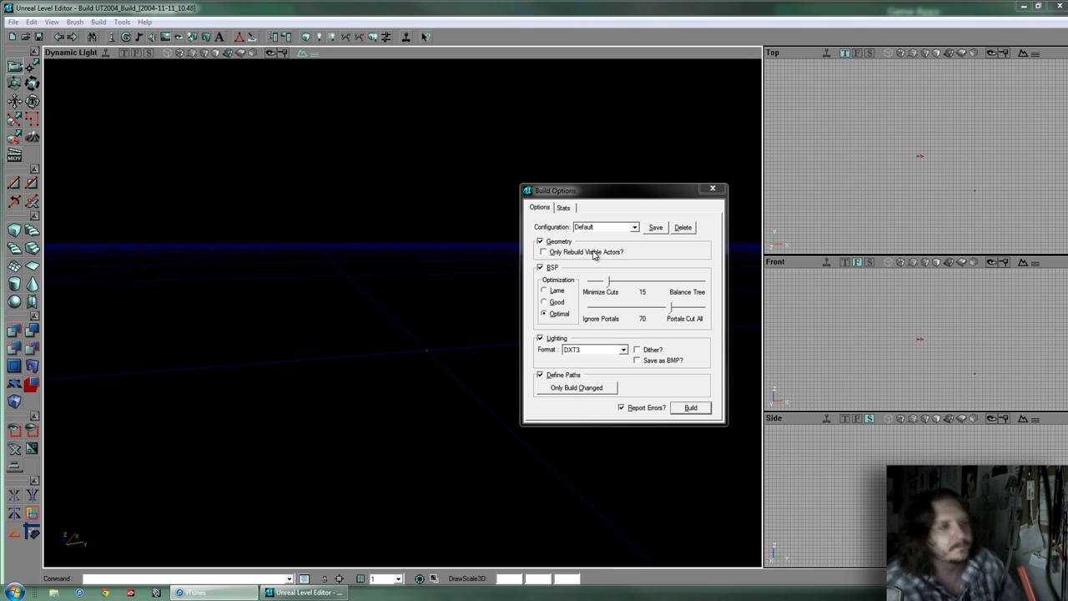
left_click(564, 208)
left_click(565, 209)
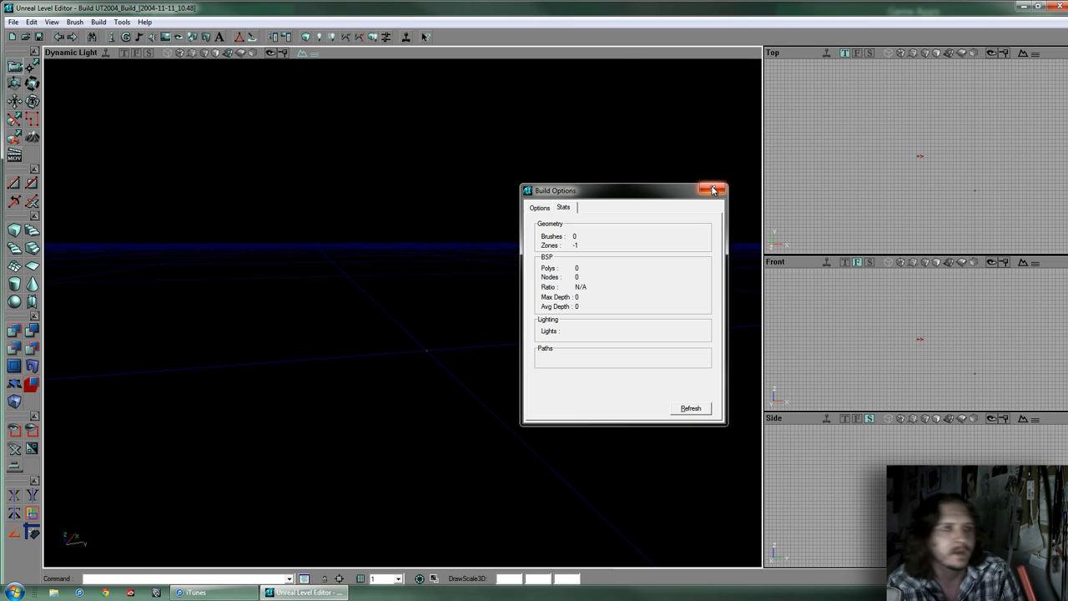
left_click(712, 190)
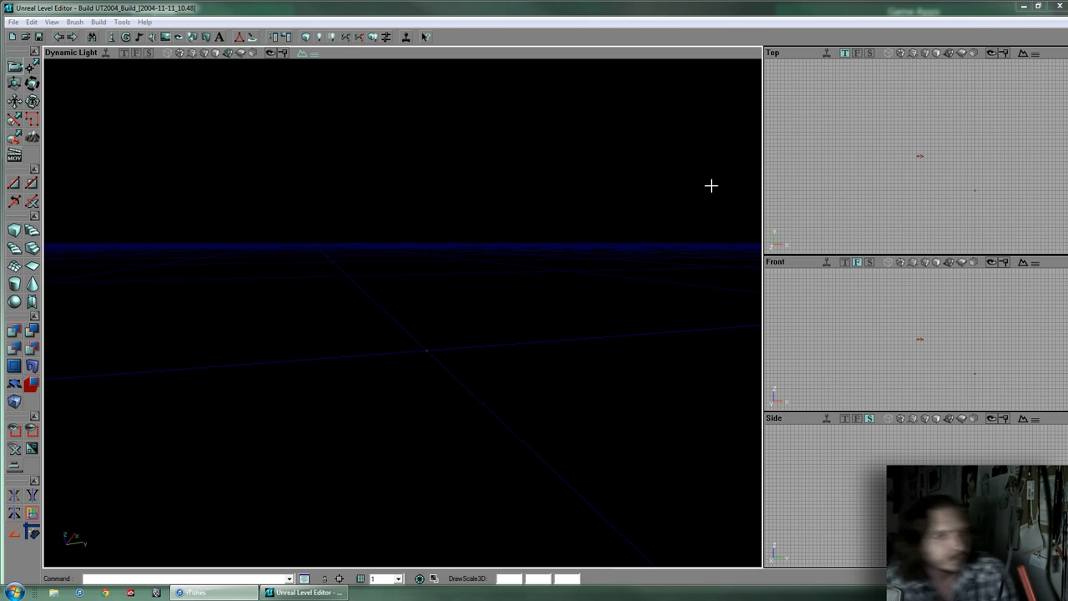
mouse_move(706, 190)
left_mouse_down()
mouse_move(398, 328)
mouse_move(403, 305)
mouse_move(706, 190)
left_mouse_up()
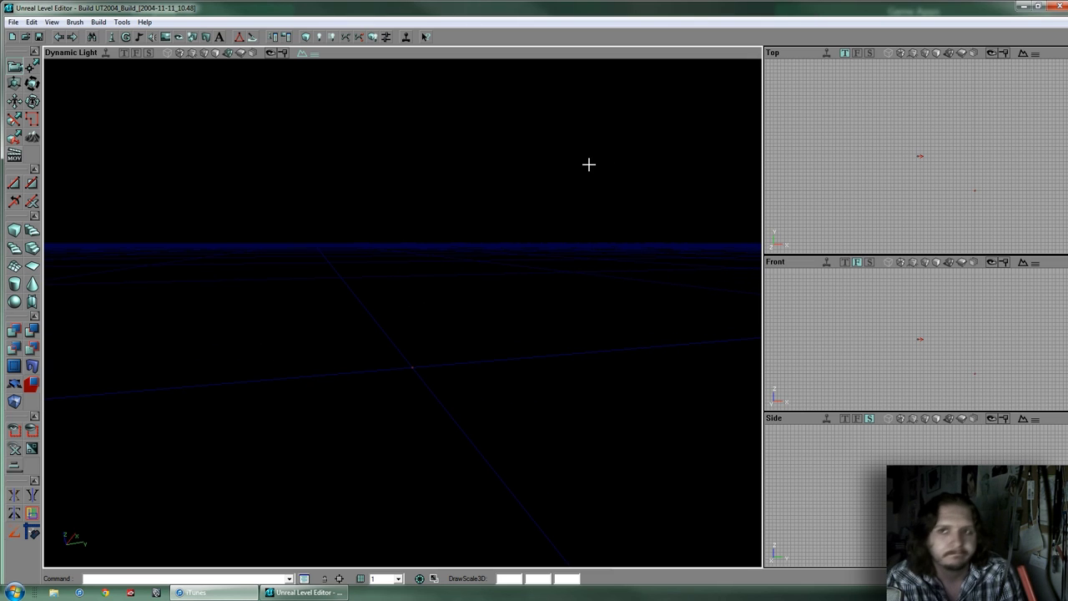
Review the editor's tool commands and inspect the Upload File(s) to Steam Workshop form, cancelling it without uploading
left_click(124, 22)
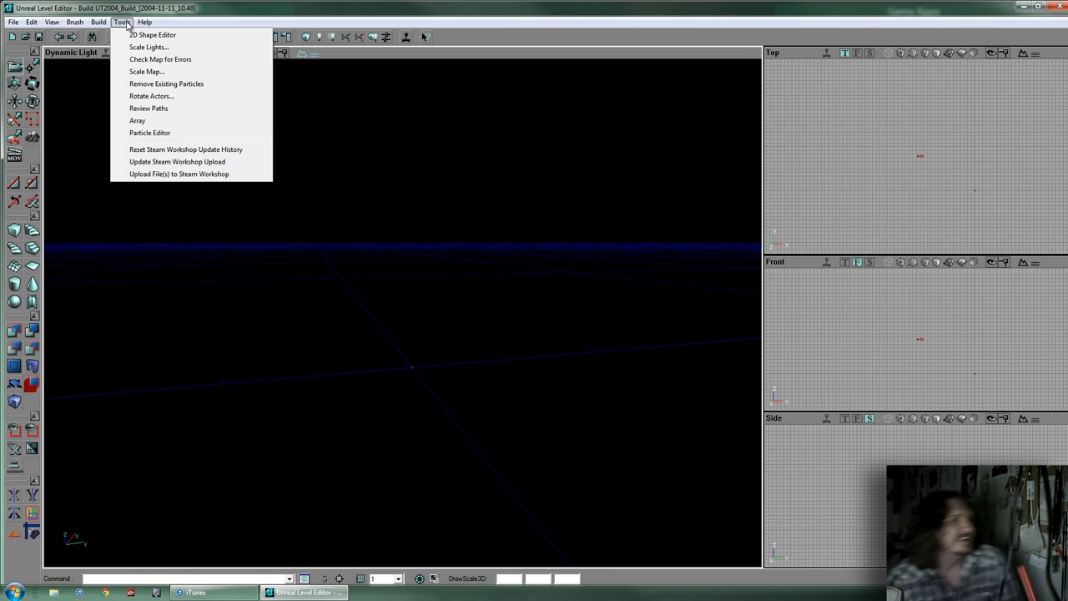
left_click(126, 23)
left_click(125, 22)
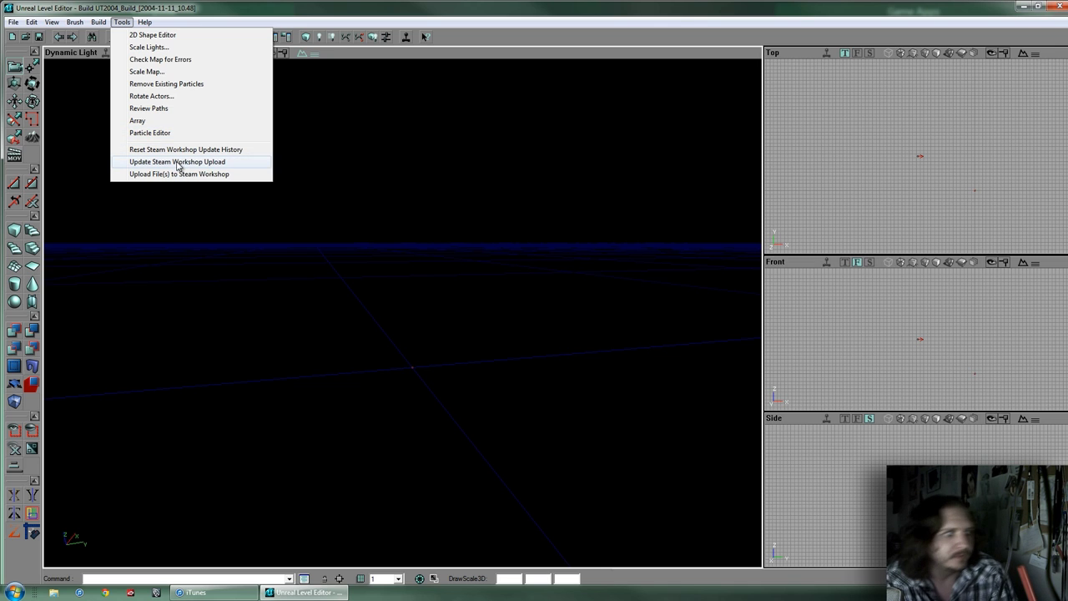
left_click(179, 173)
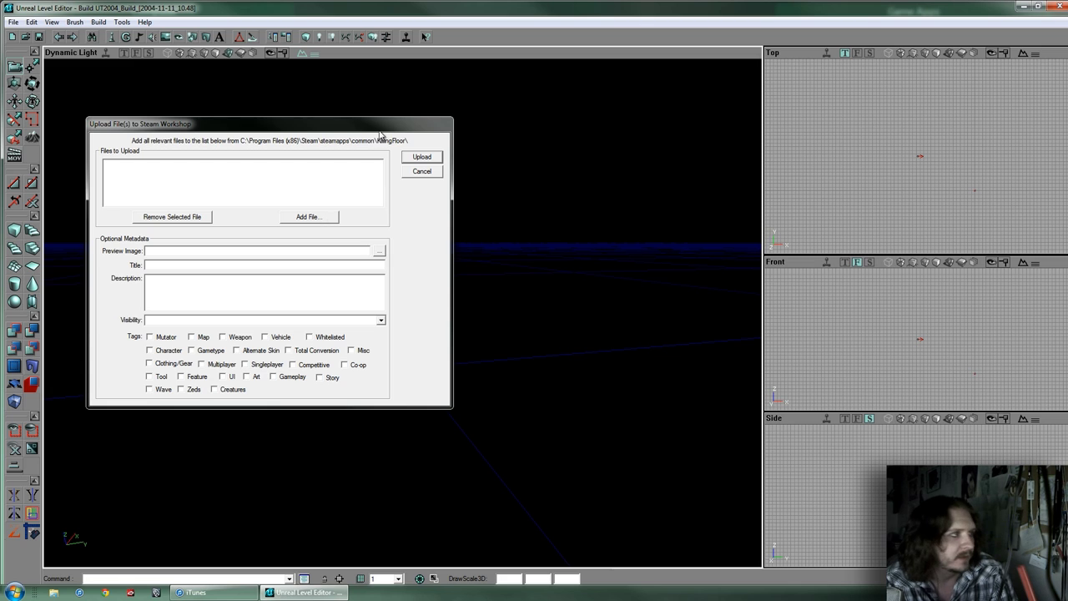
left_click_drag(421, 129, 559, 118)
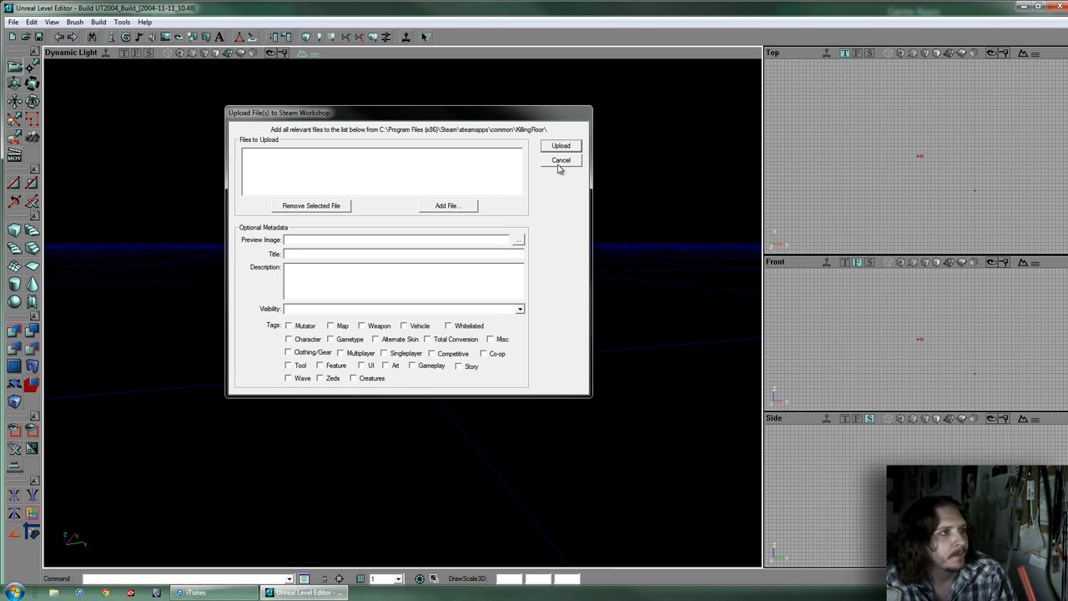
left_click(560, 164)
left_click(122, 22)
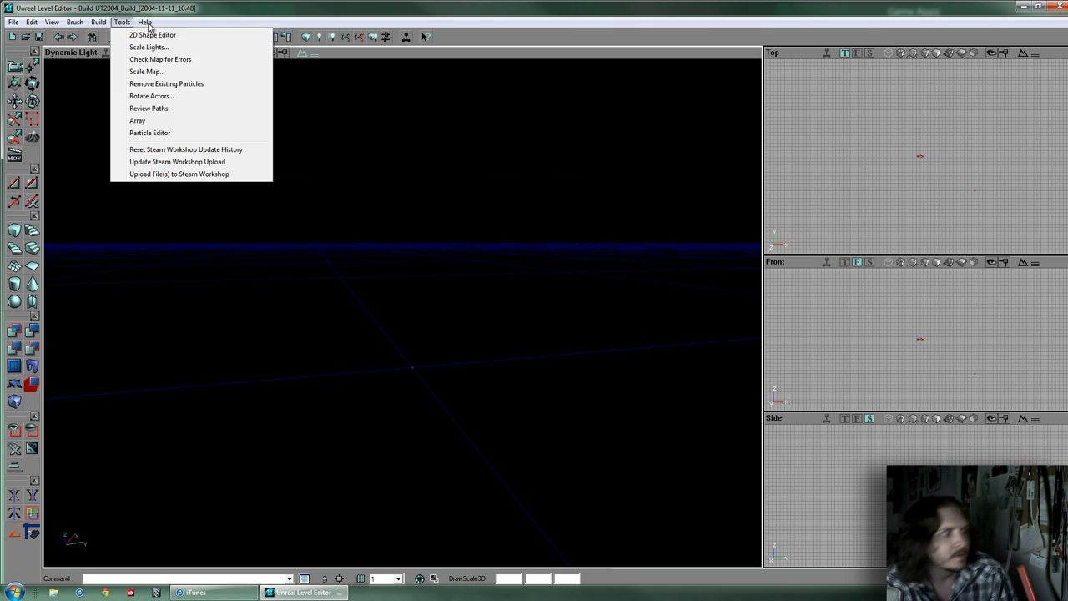
Try Context Help on the Dynamic Light viewport and on a toolbox command, dismissing both messages
mouse_move(149, 26)
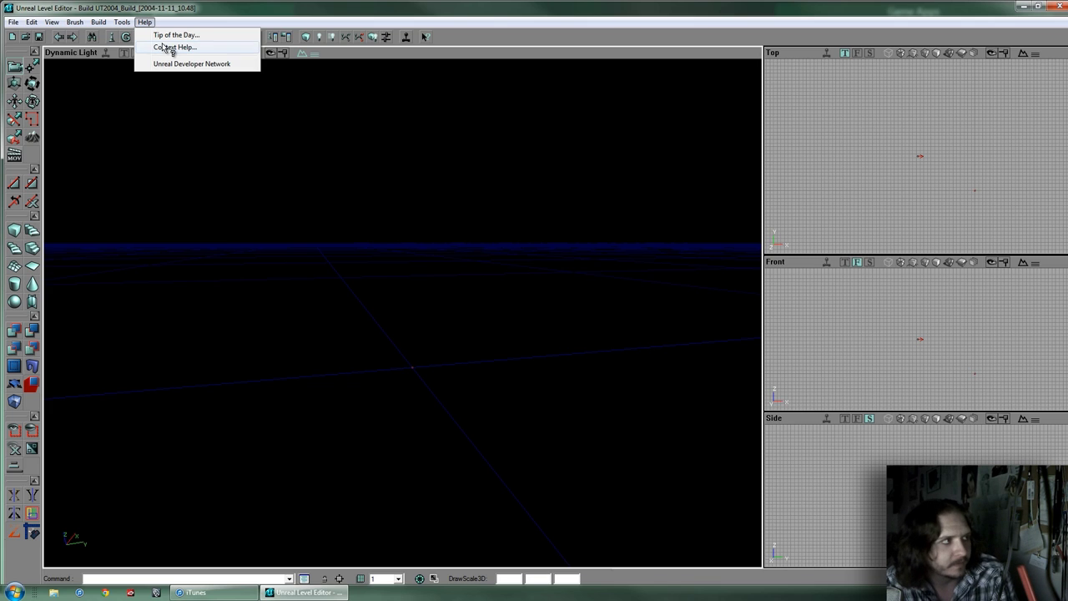
left_click(171, 48)
left_click(377, 168)
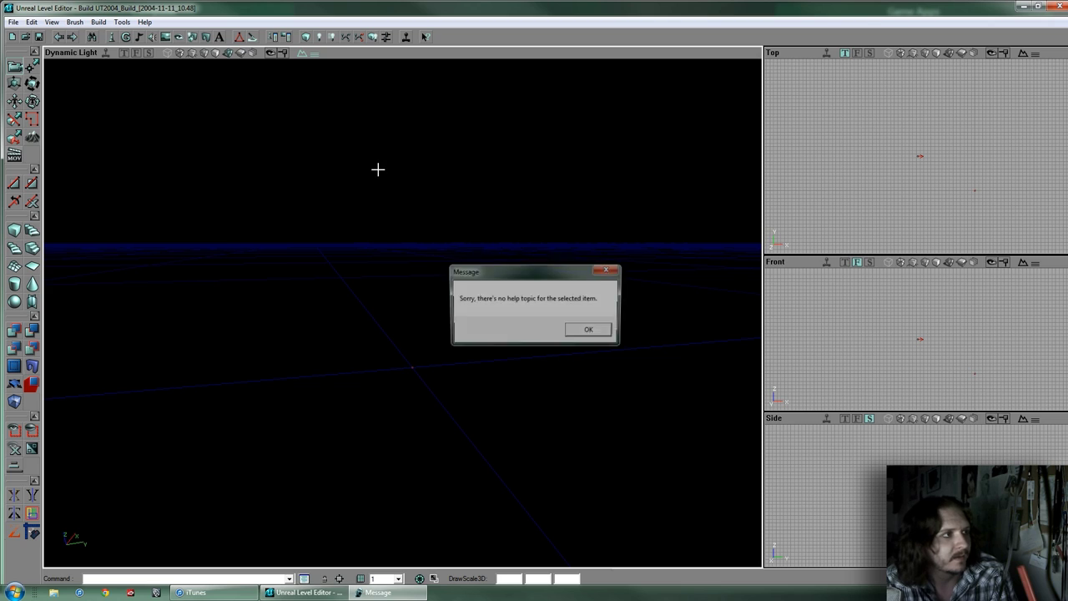
left_click(590, 332)
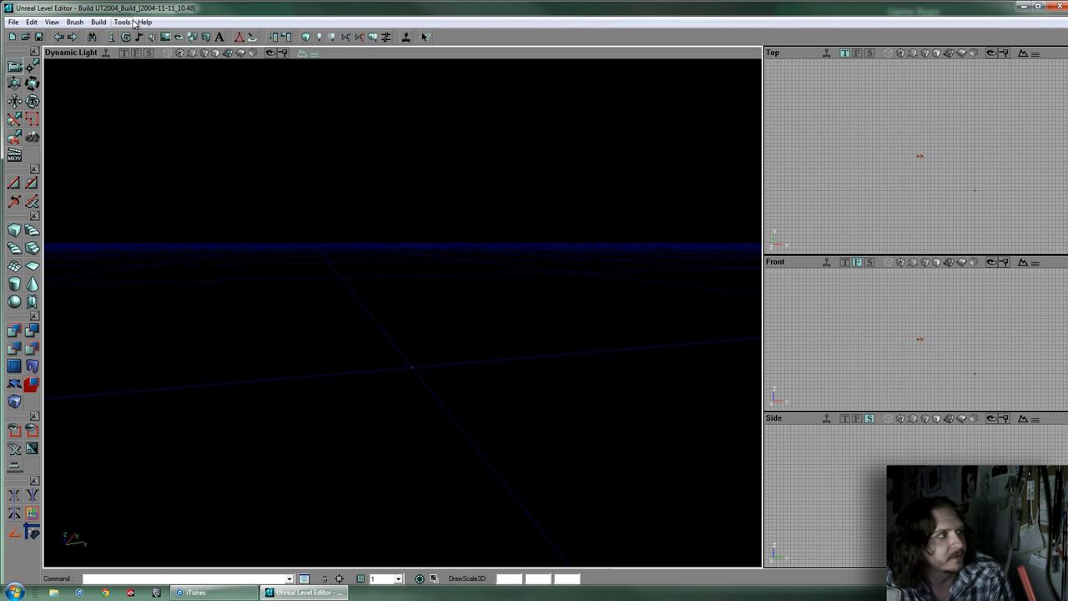
left_click(140, 23)
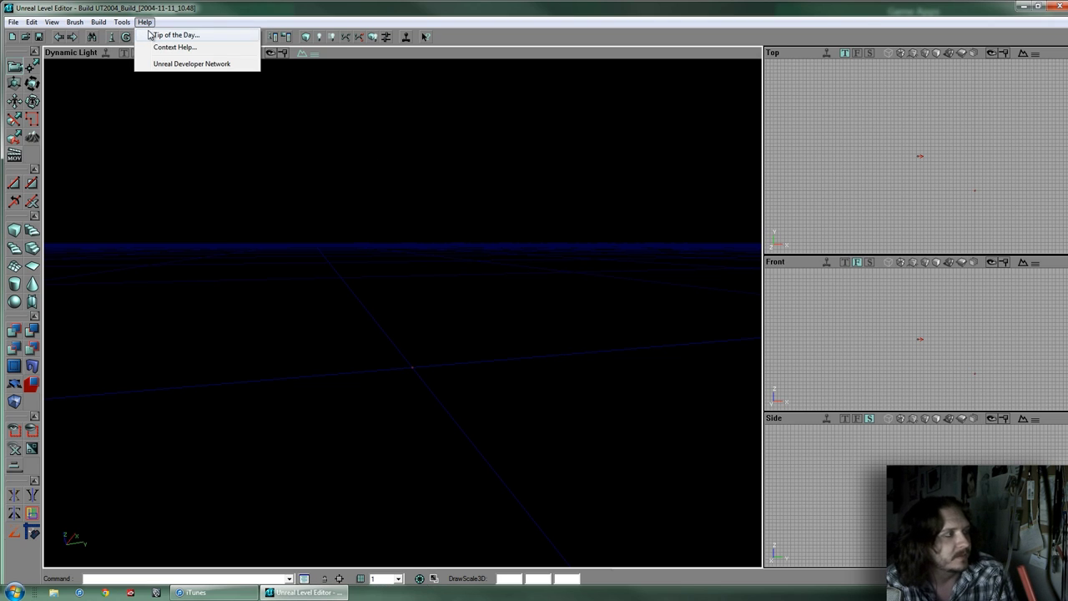
left_click(167, 47)
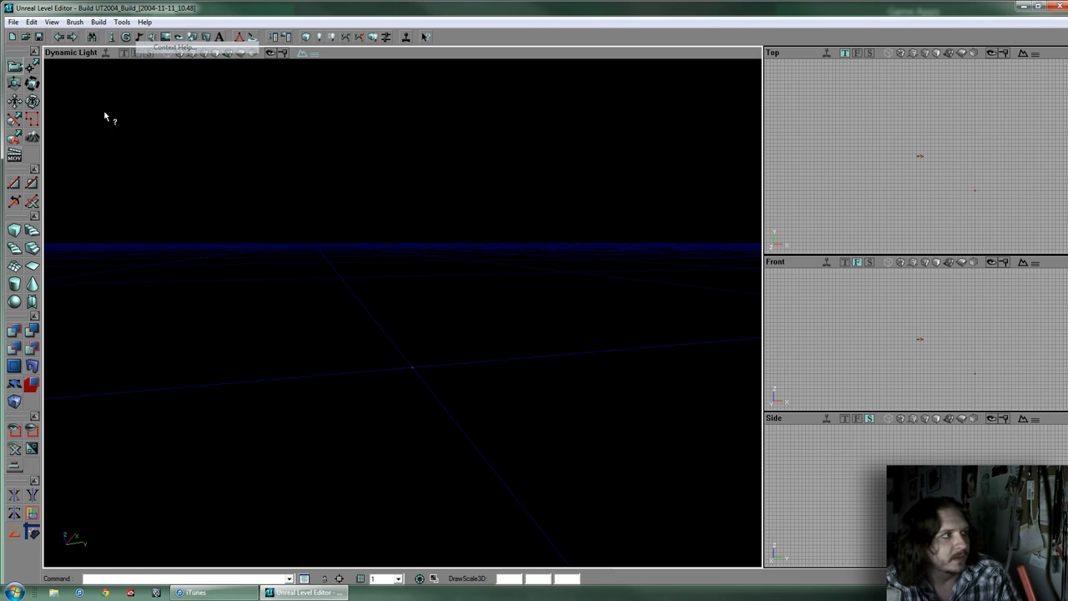
left_click(32, 189)
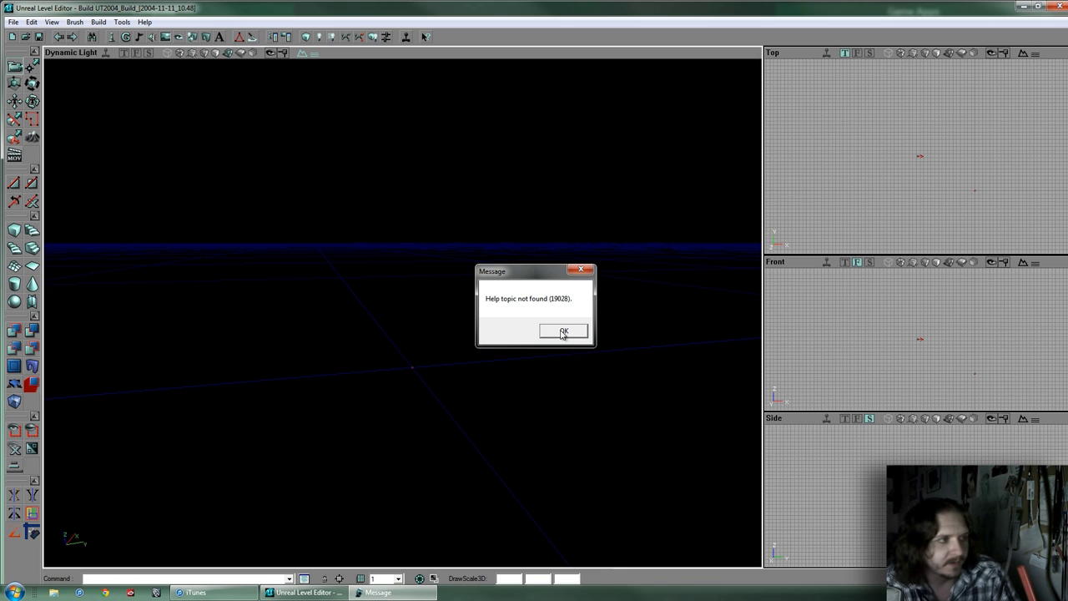
key("Return")
Review the help commands, including Tip of the Day, Context Help and Unreal Developer Network
left_click(145, 22)
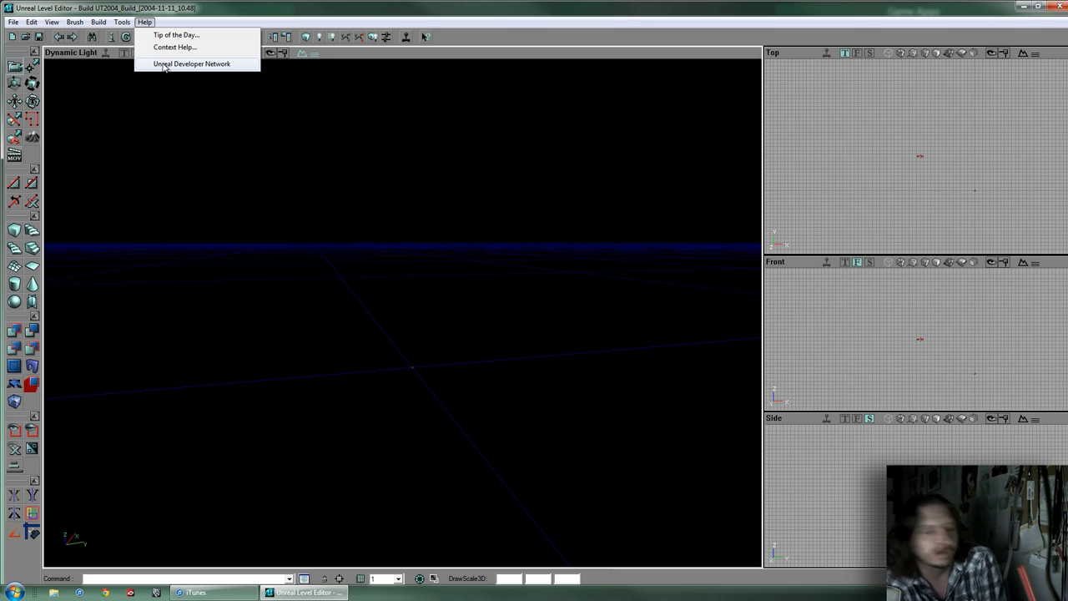
left_click(144, 23)
left_click(144, 22)
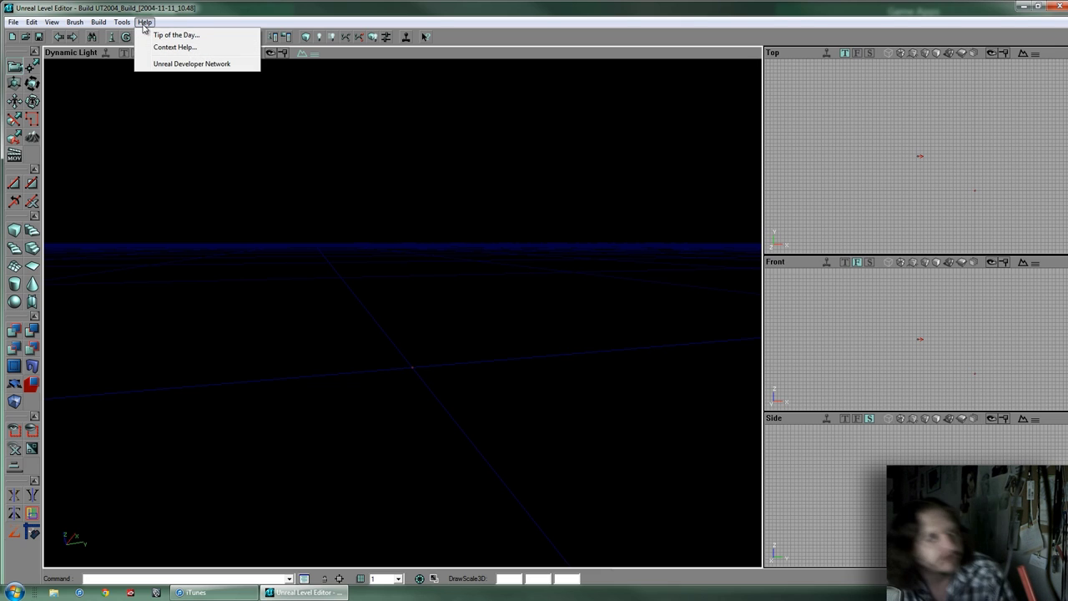
left_click(144, 23)
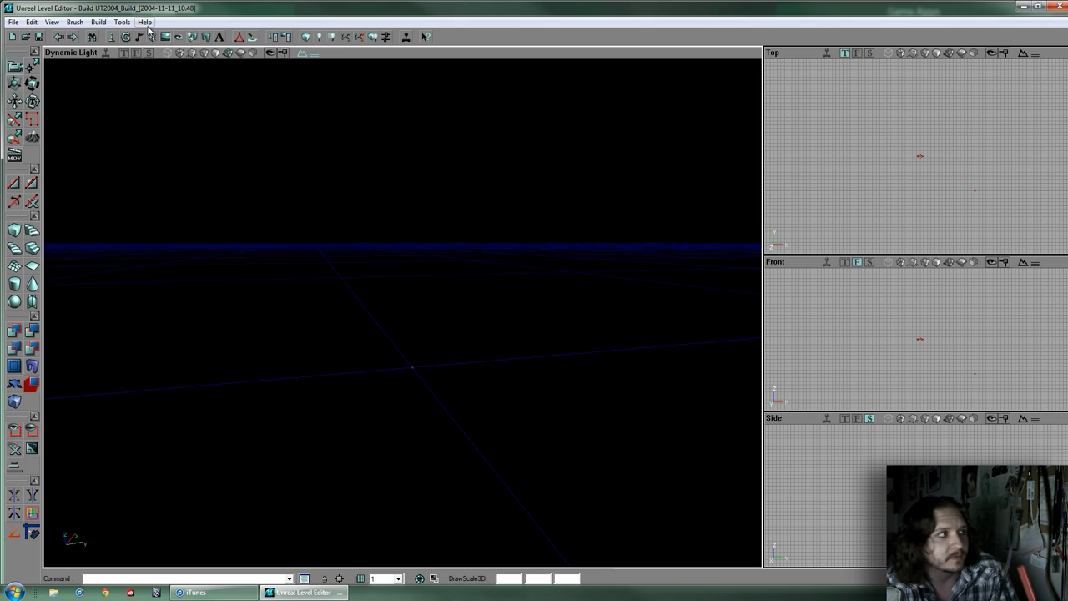
left_click_drag(403, 316, 400, 312)
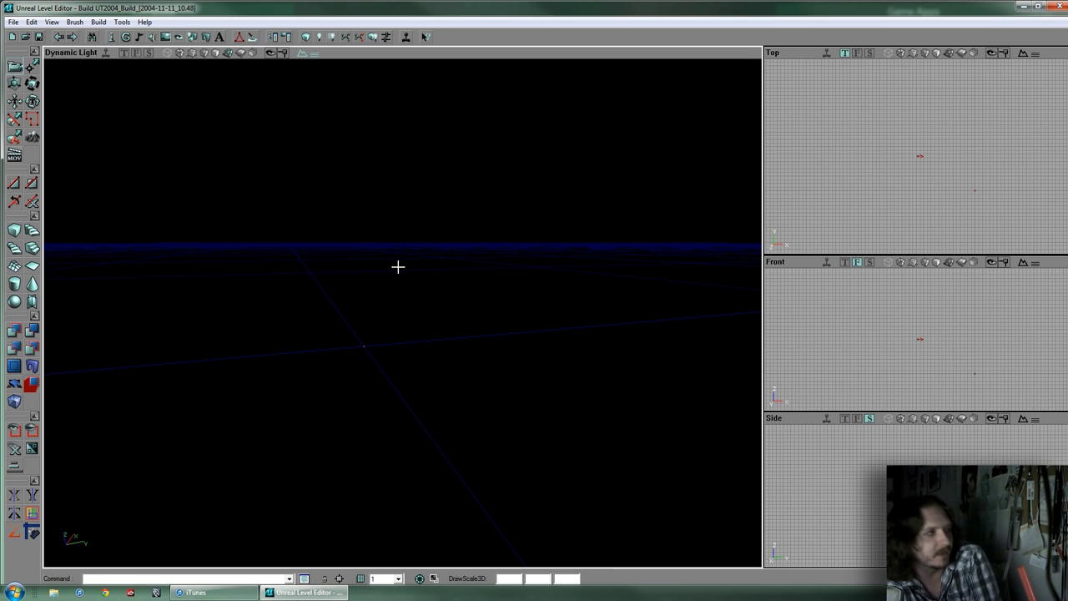
right_click_drag(398, 267, 393, 300)
left_click_drag(393, 301, 402, 312)
right_click_drag(402, 311, 402, 311)
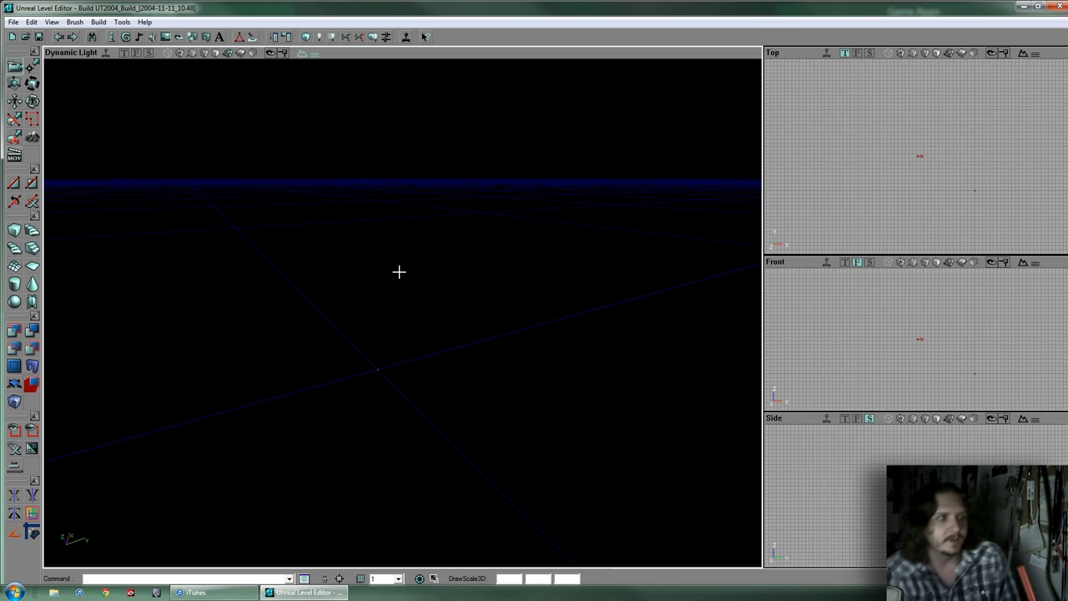
right_click_drag(389, 305, 408, 360)
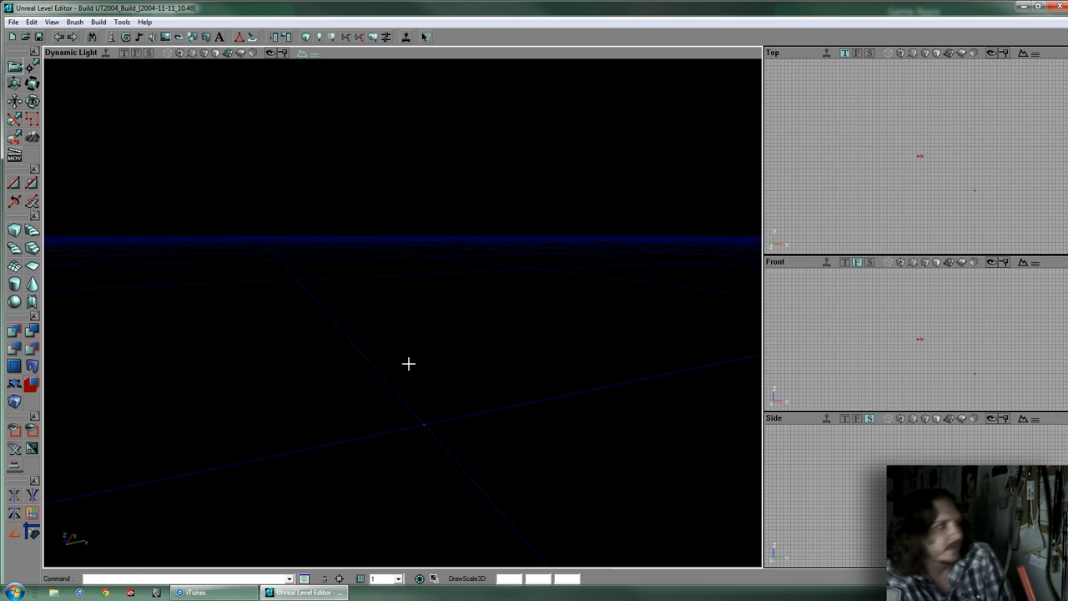
mouse_move(280, 246)
left_mouse_down()
mouse_move(415, 349)
mouse_move(403, 313)
mouse_move(283, 236)
left_mouse_up()
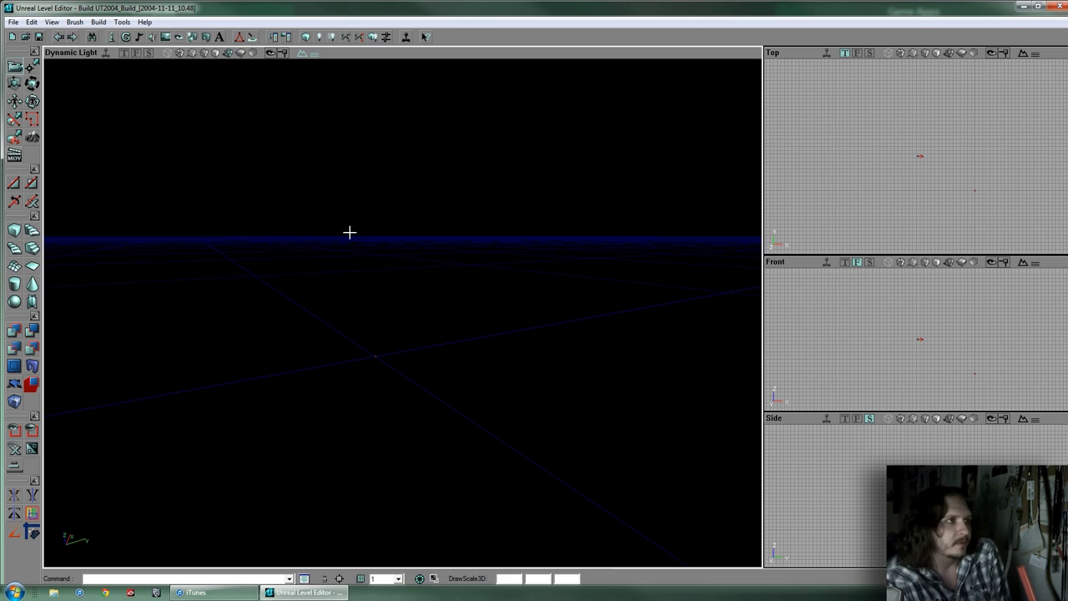
left_click(147, 22)
left_click(147, 22)
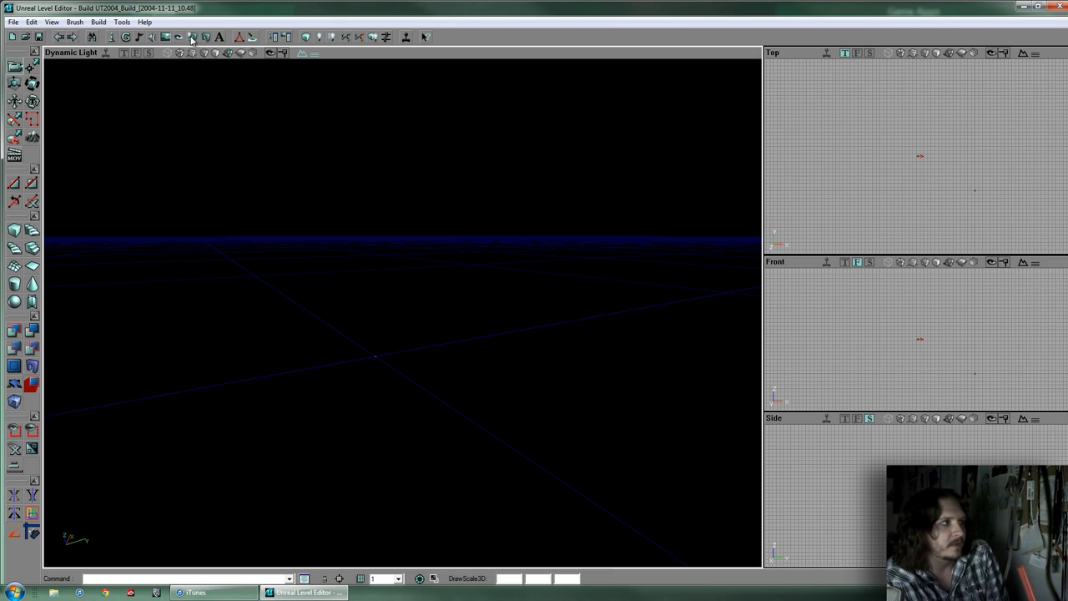
Revisit the brush and view commands, comparing the list of editor browsers with their toolbar shortcuts
left_click(14, 23)
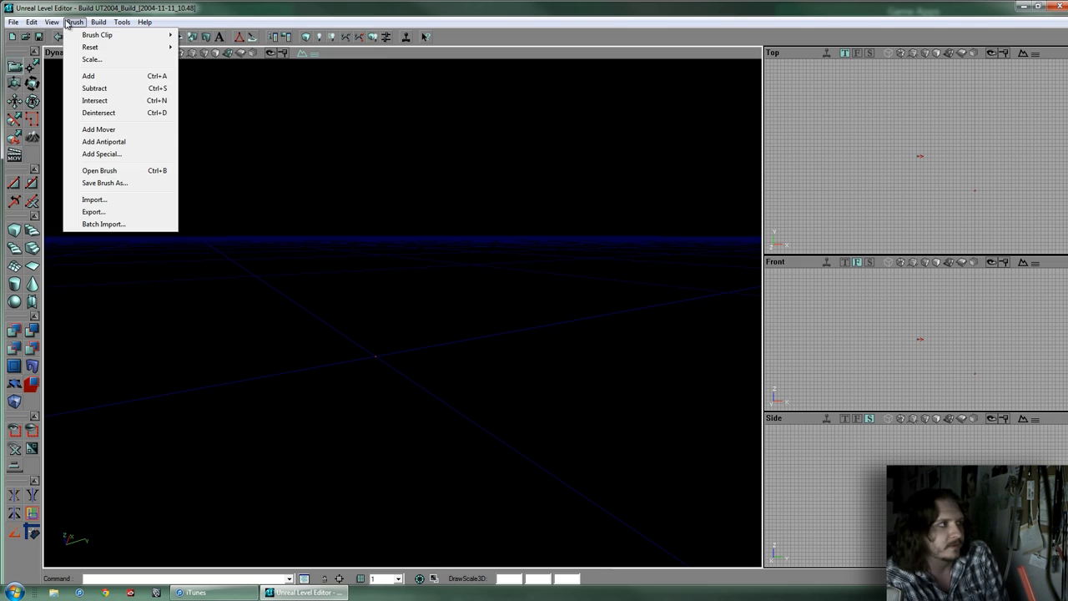
left_click(17, 38)
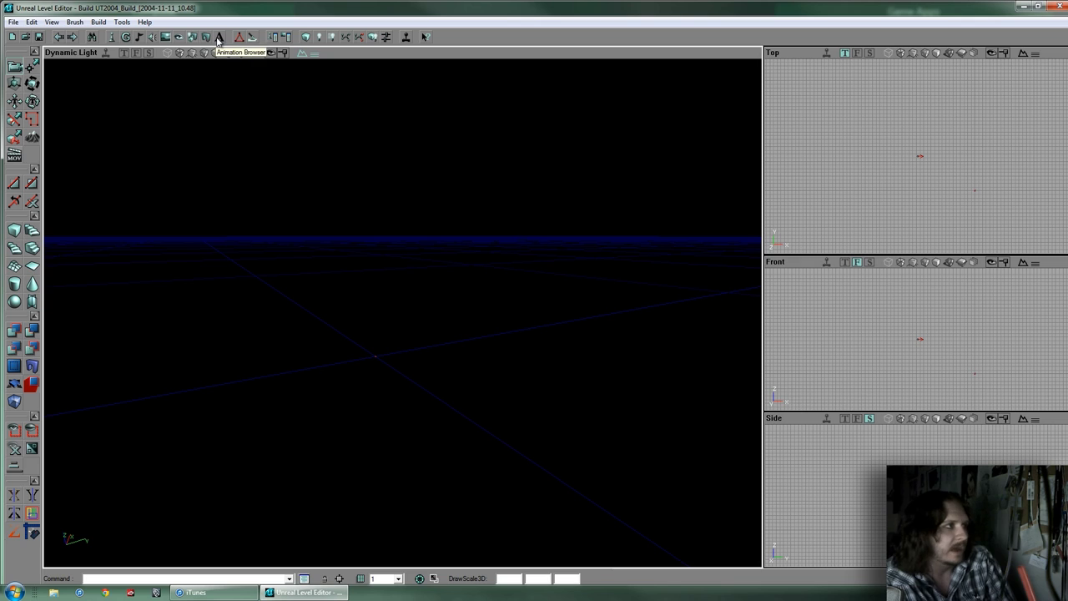
left_click(52, 22)
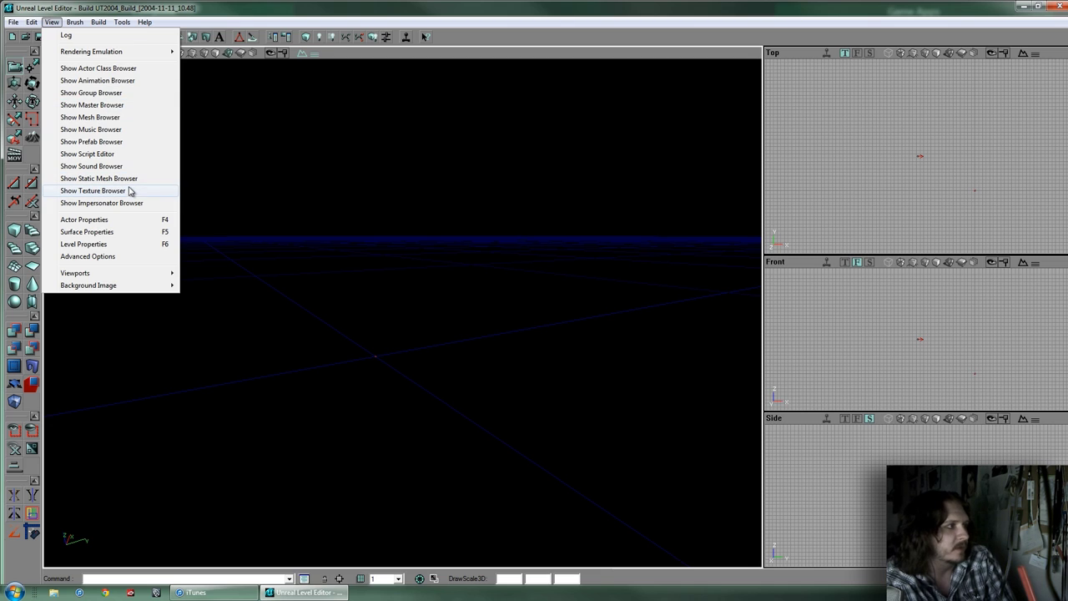
left_click(186, 8)
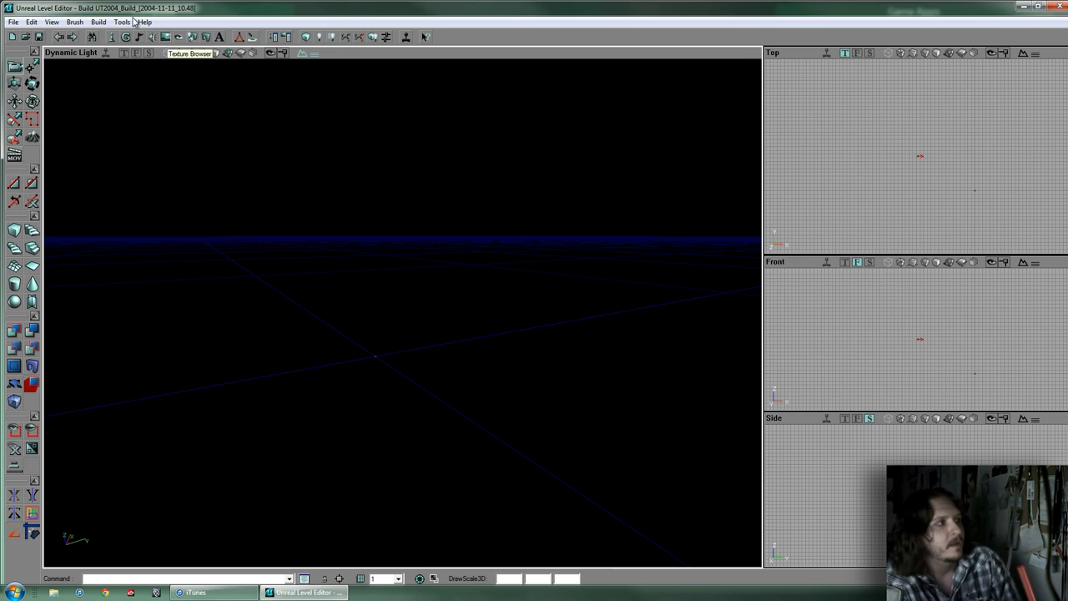
Bring up the Actor Classes browser to look at its class tree, and close the browser window
left_click(175, 42)
left_click(456, 142)
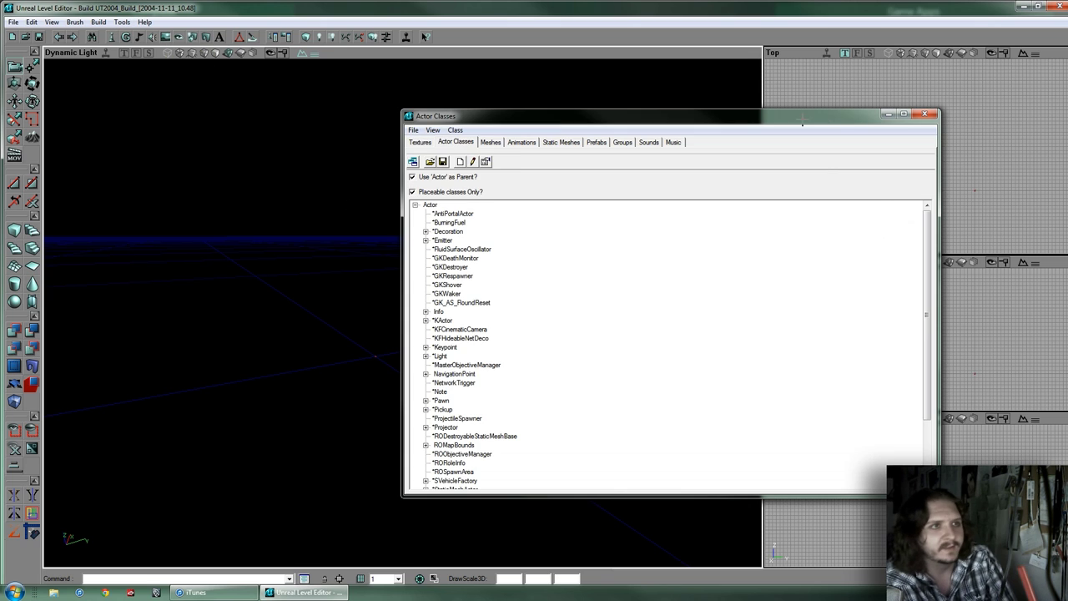
left_click(924, 113)
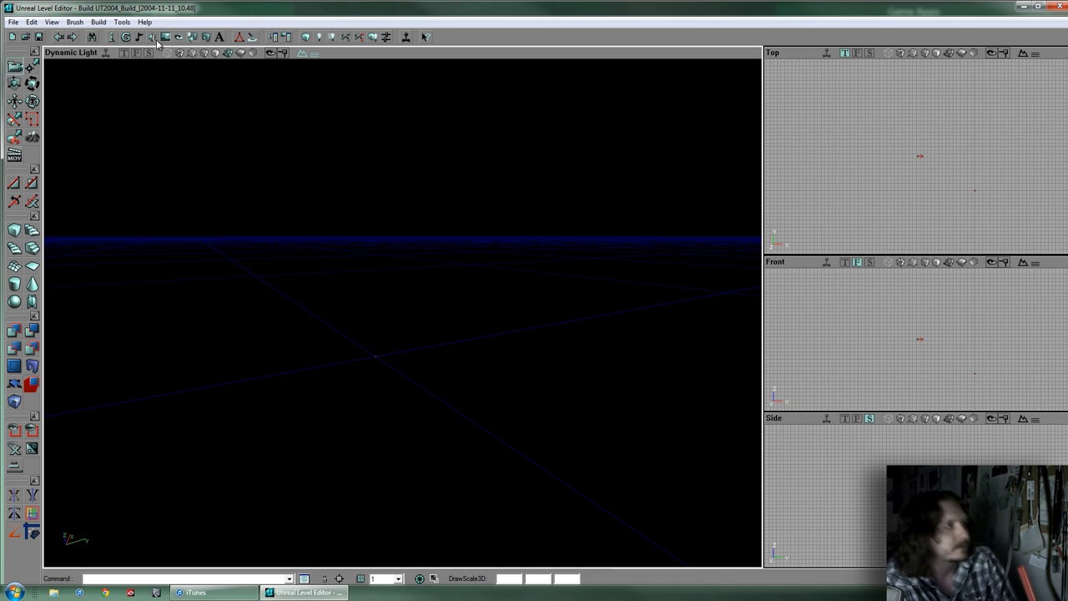
Try reshaping the default square in the 2D Shape Editor by moving its two upper vertices, and close the editor
left_click(240, 39)
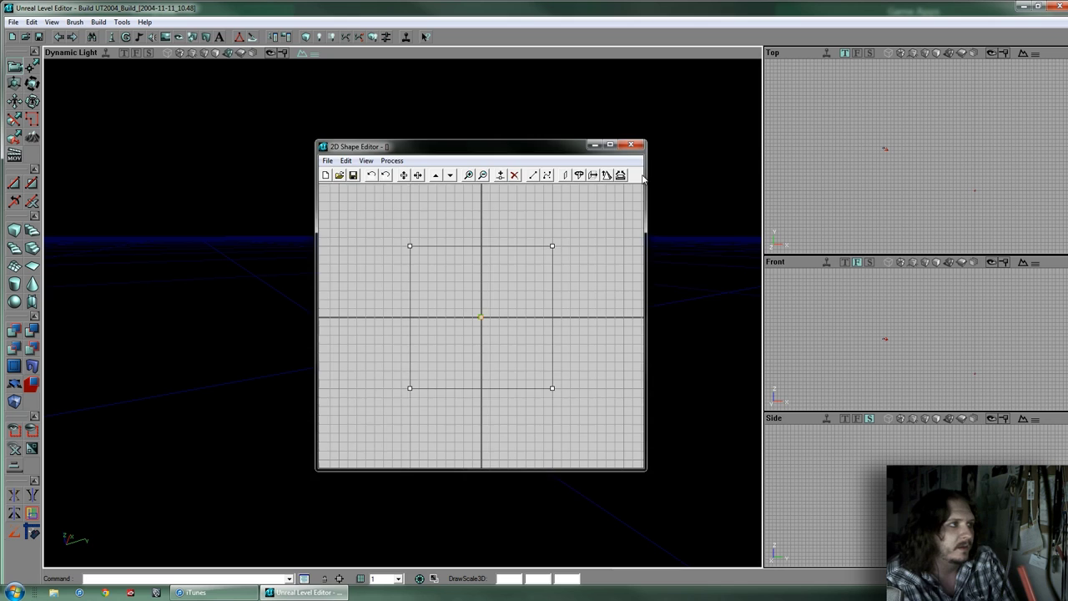
left_click_drag(558, 147, 648, 143)
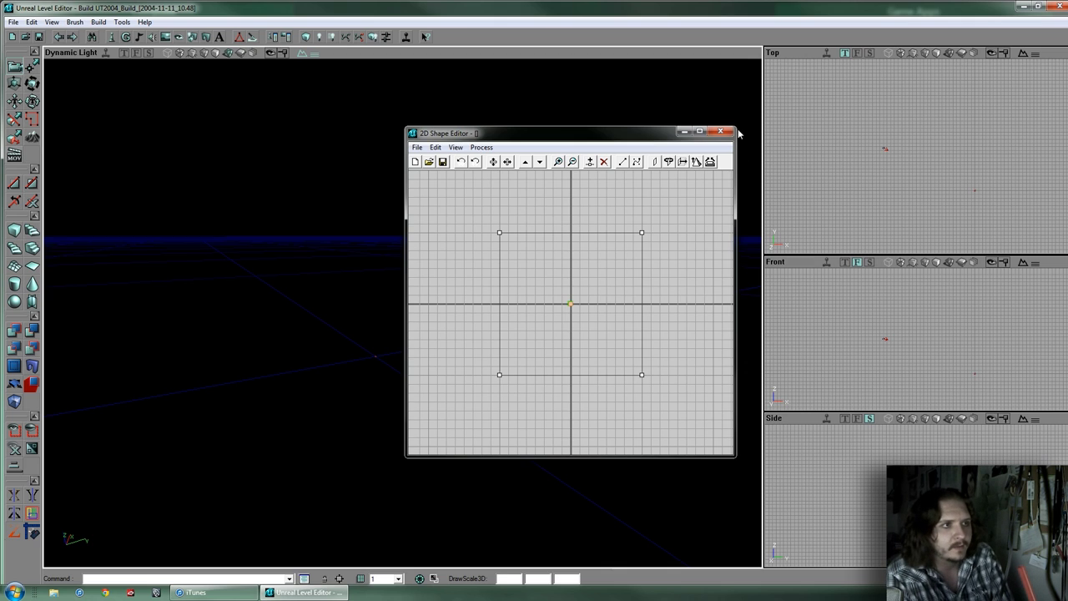
left_click_drag(629, 245, 590, 284)
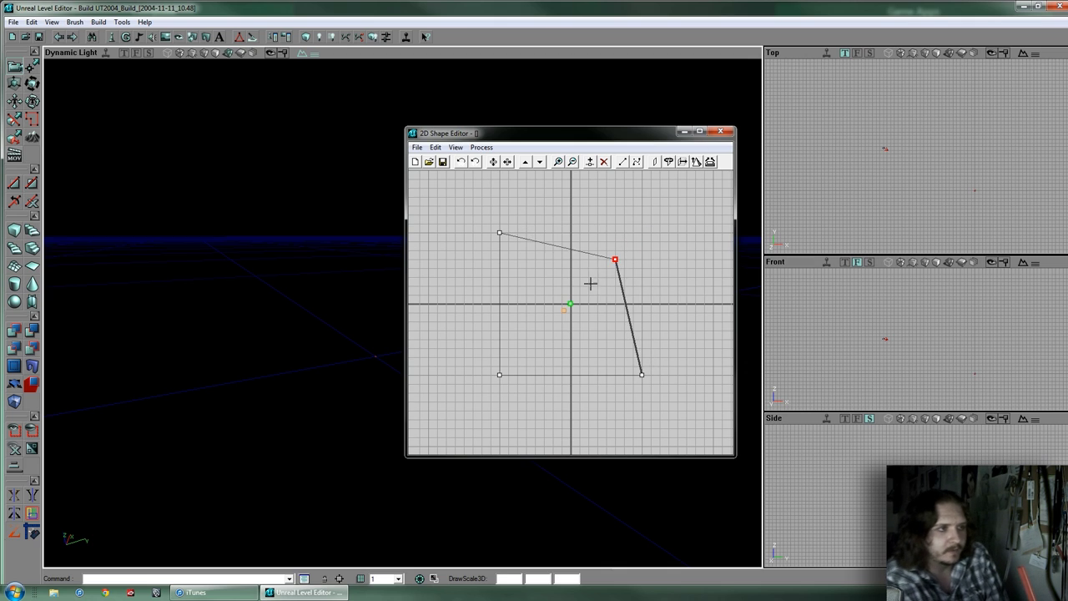
left_click_drag(499, 232, 455, 197)
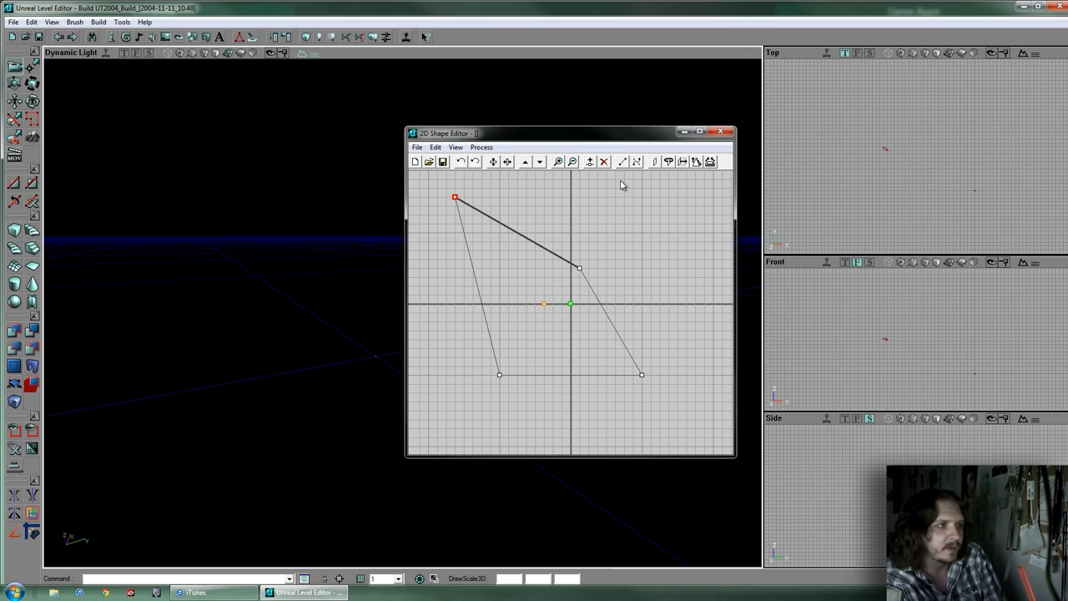
left_click(720, 131)
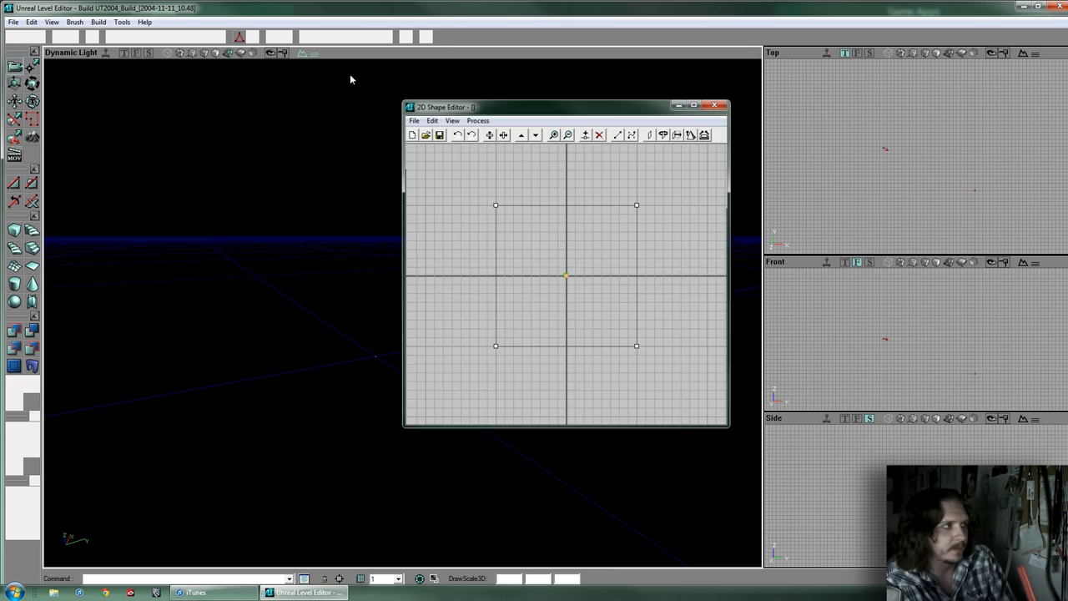
Examine the 2D Shape Editor's file, view and process commands with the default square loaded, and close the editor
left_click_drag(552, 109, 562, 116)
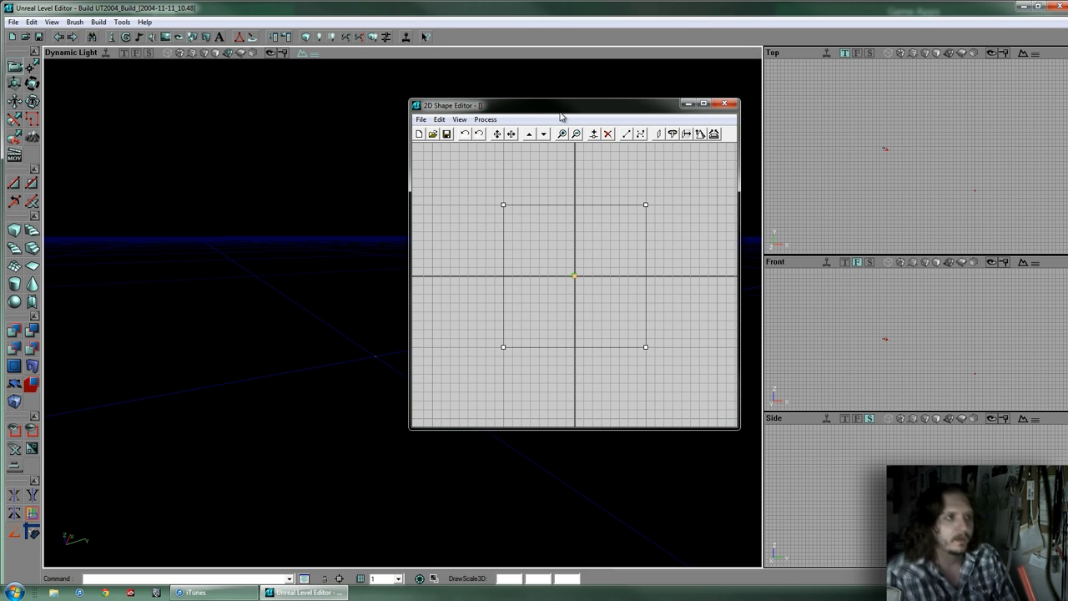
left_click_drag(569, 106, 501, 111)
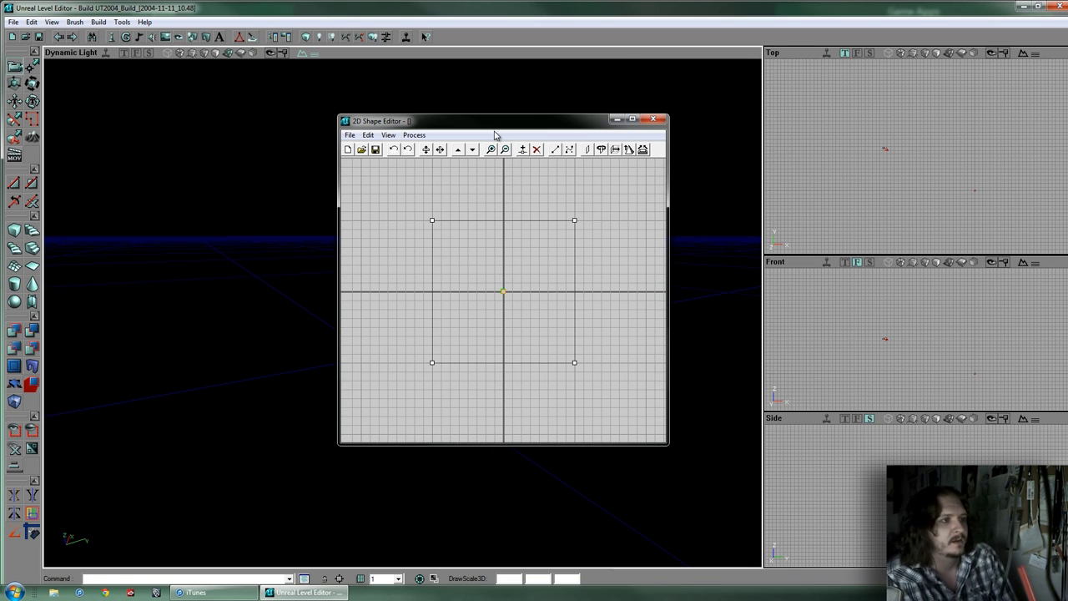
left_click_drag(495, 127, 492, 156)
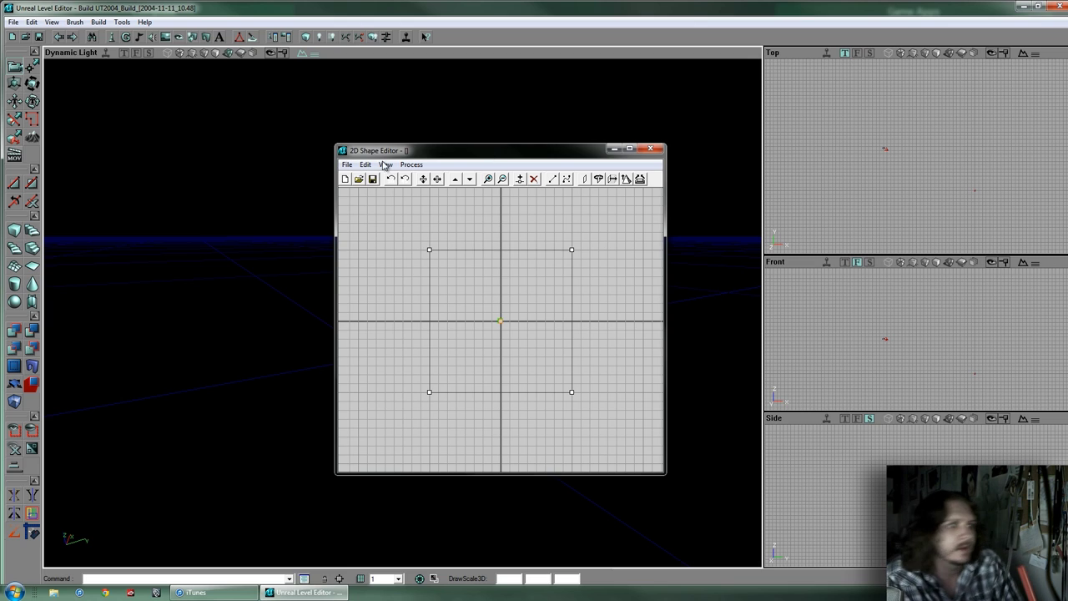
left_click(346, 165)
left_click(346, 164)
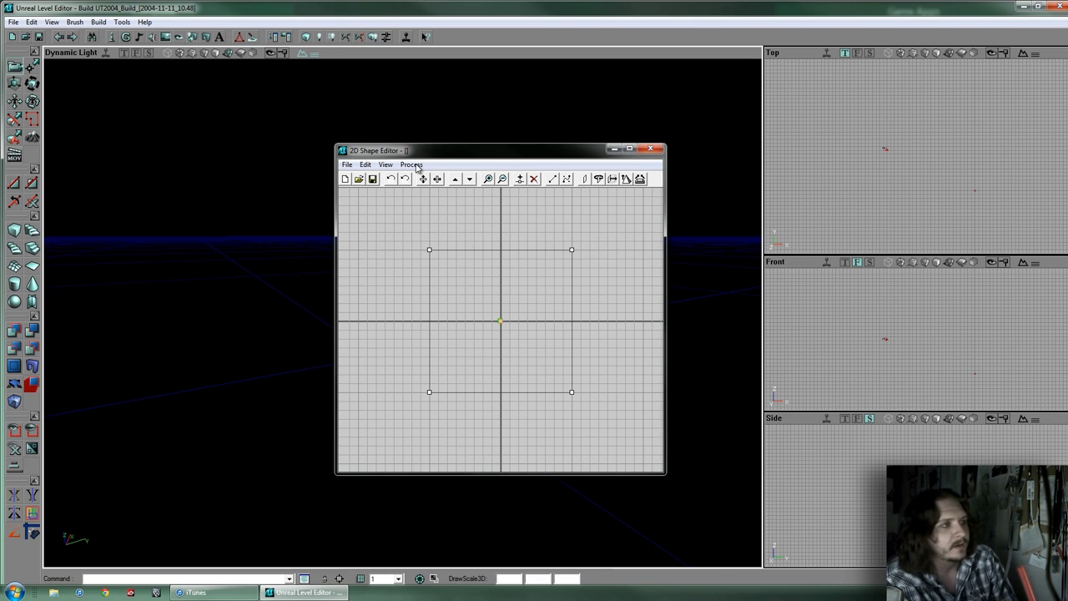
left_click(385, 165)
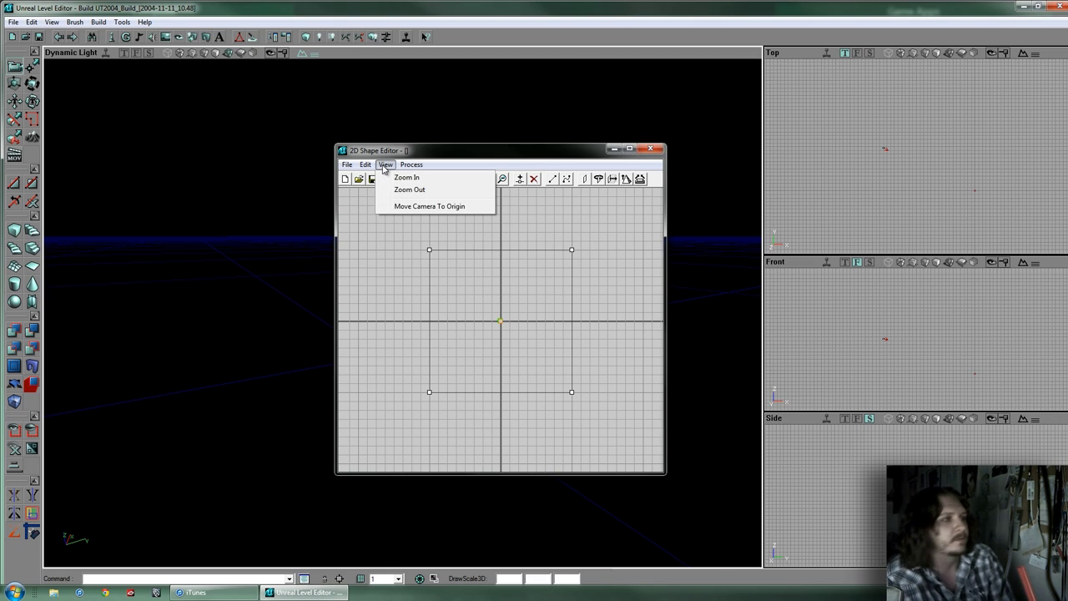
left_click(385, 166)
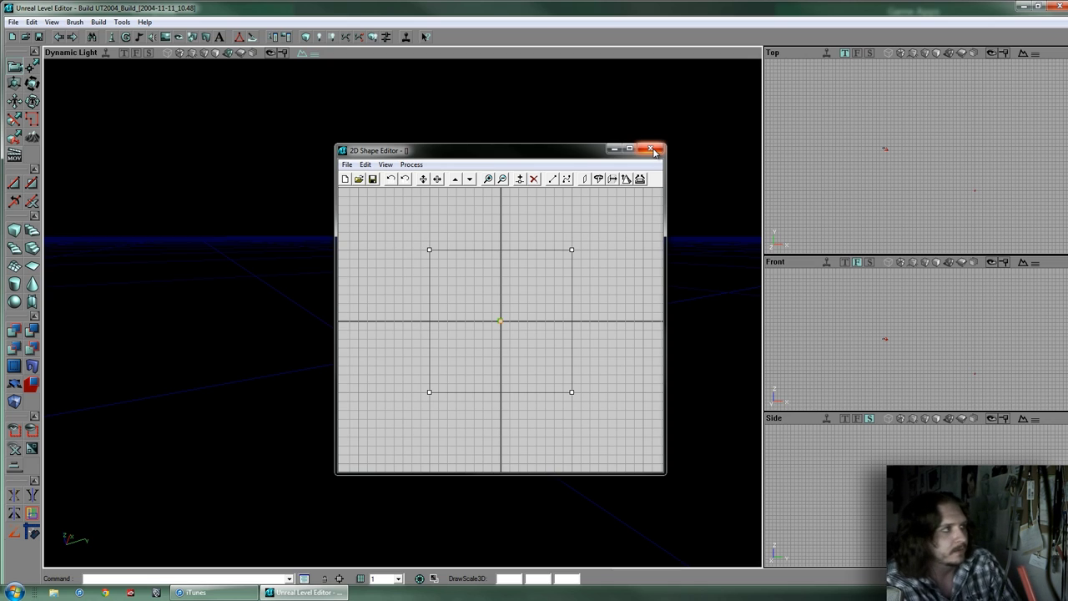
left_click(654, 151)
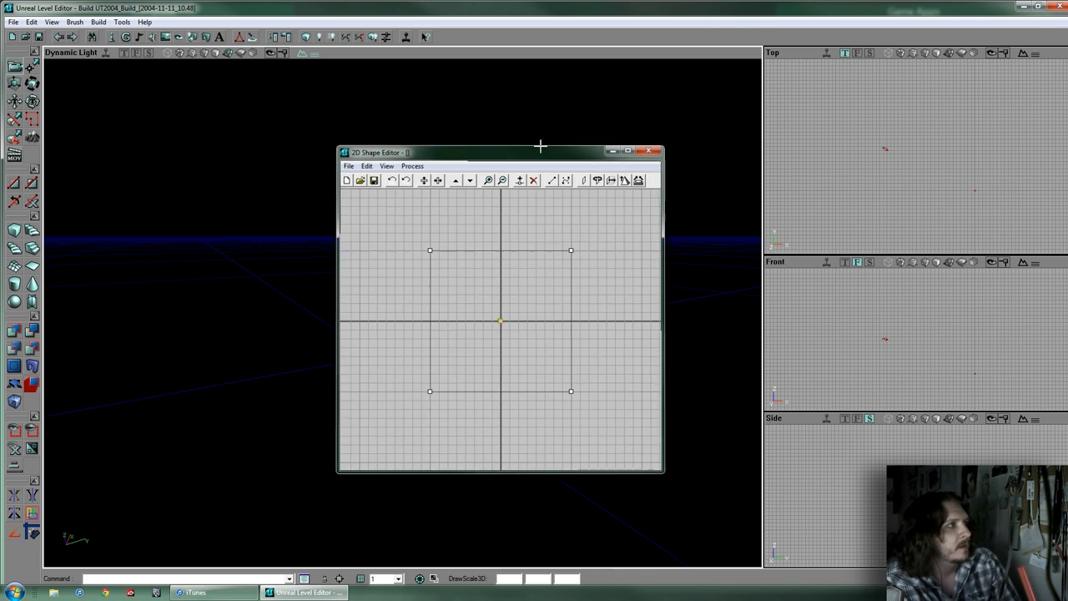
Open the Script Editor, examine its file commands for exporting changed or all scripts, and close the editor
left_click(252, 38)
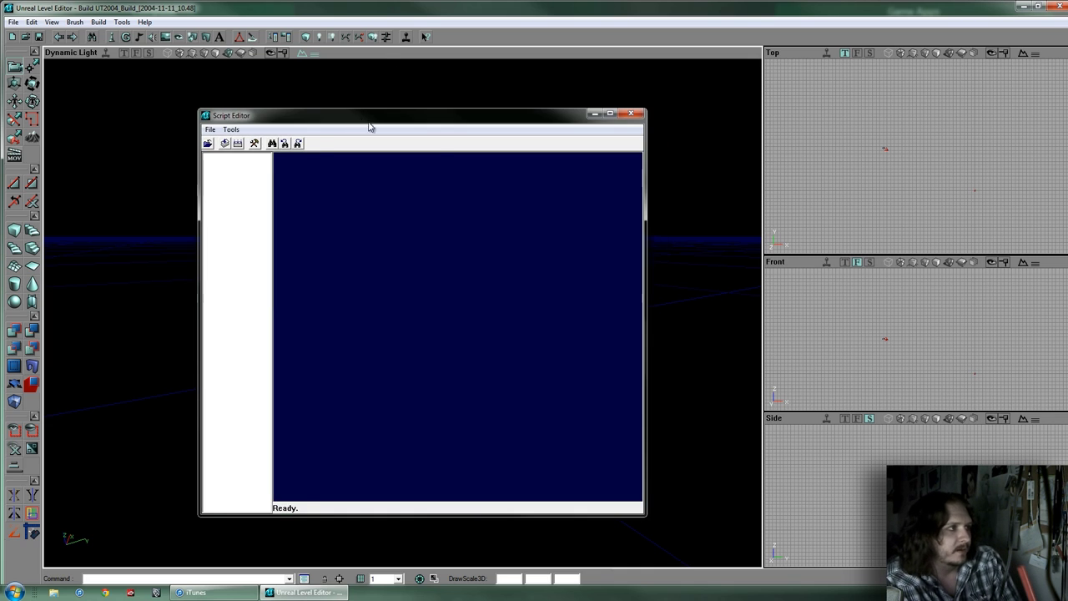
left_click_drag(370, 126, 472, 131)
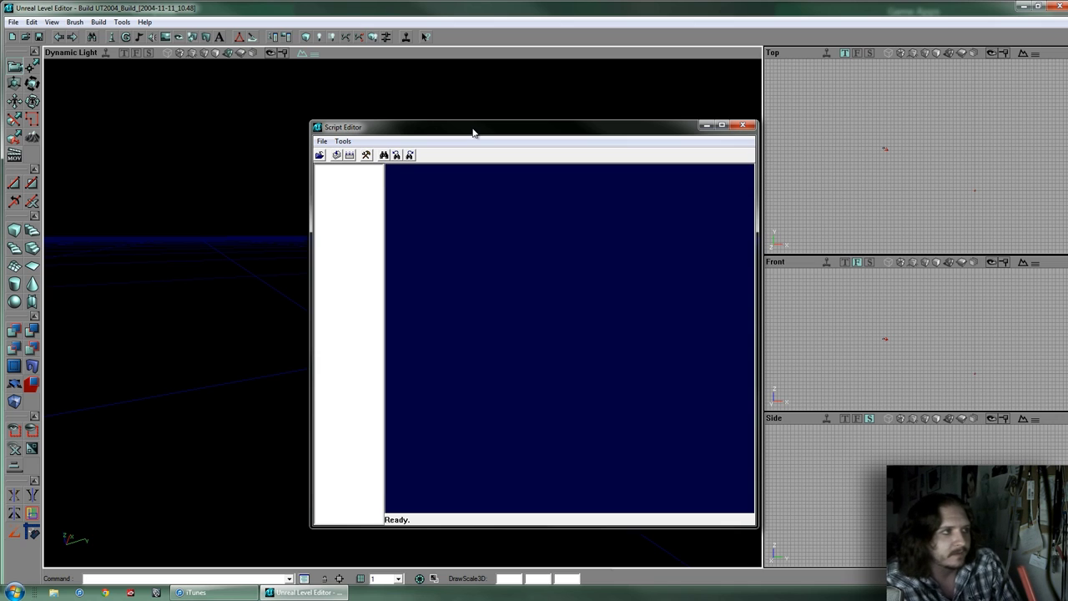
left_click_drag(472, 131, 416, 128)
left_click(266, 137)
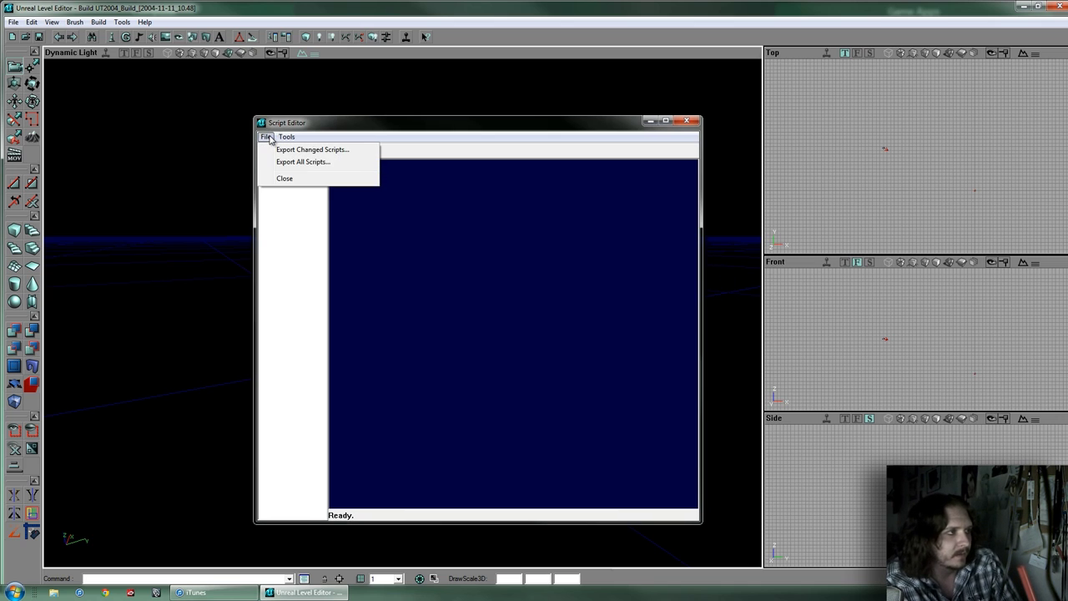
left_click(270, 139)
left_click(284, 140)
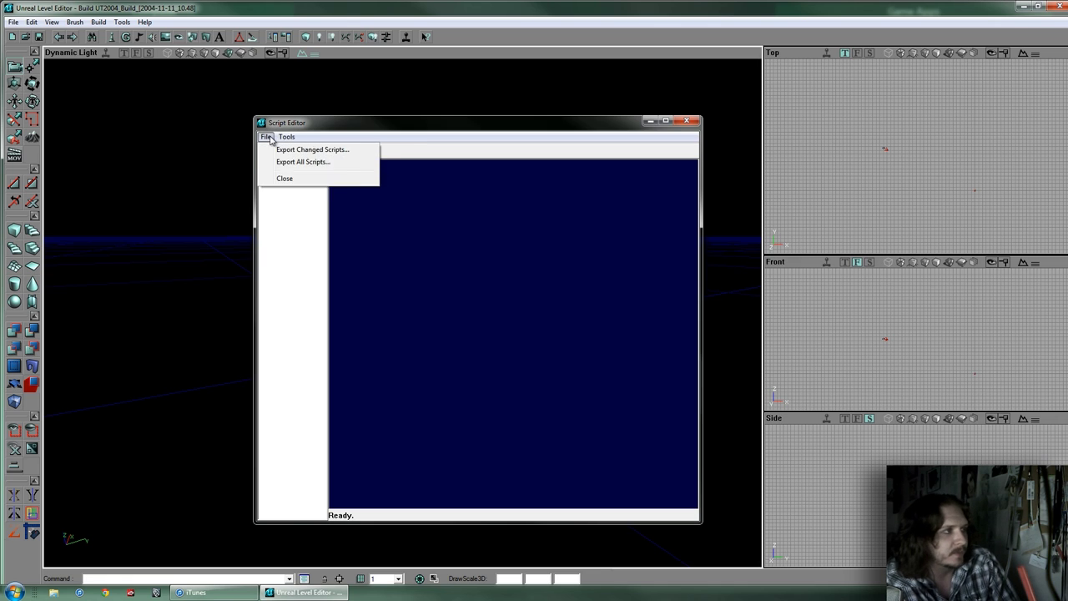
left_click(267, 138)
left_click_drag(357, 125, 315, 126)
left_click(226, 137)
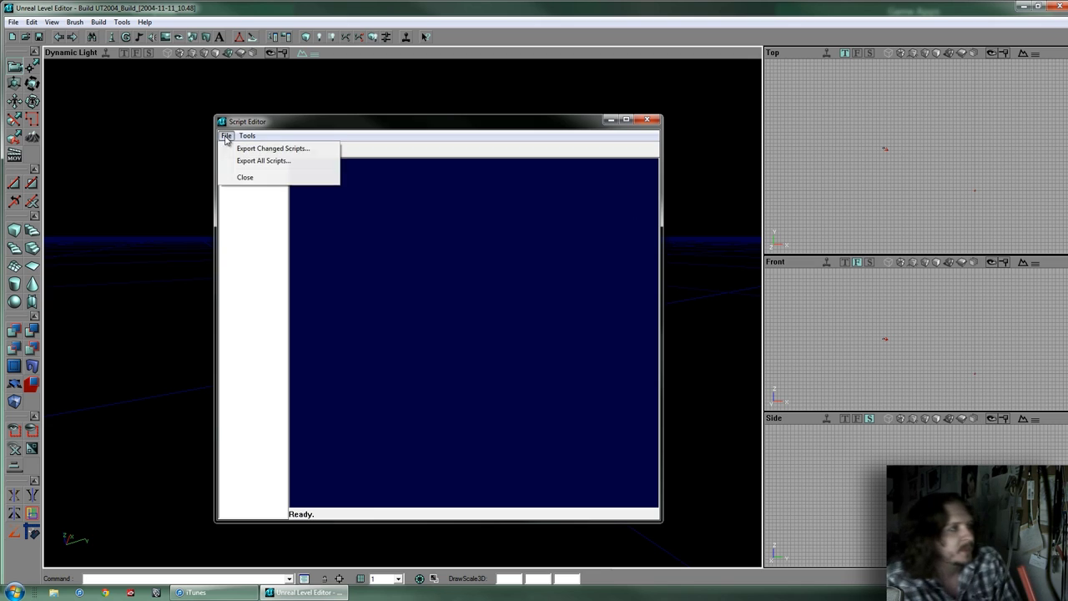
left_click(226, 137)
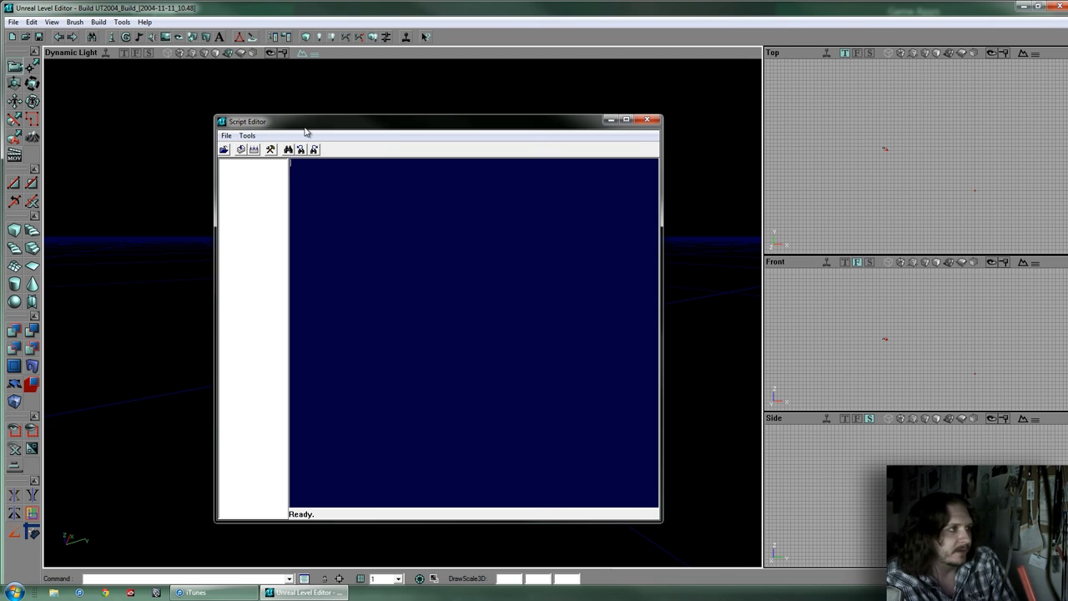
left_click_drag(305, 127, 332, 117)
left_click(252, 125)
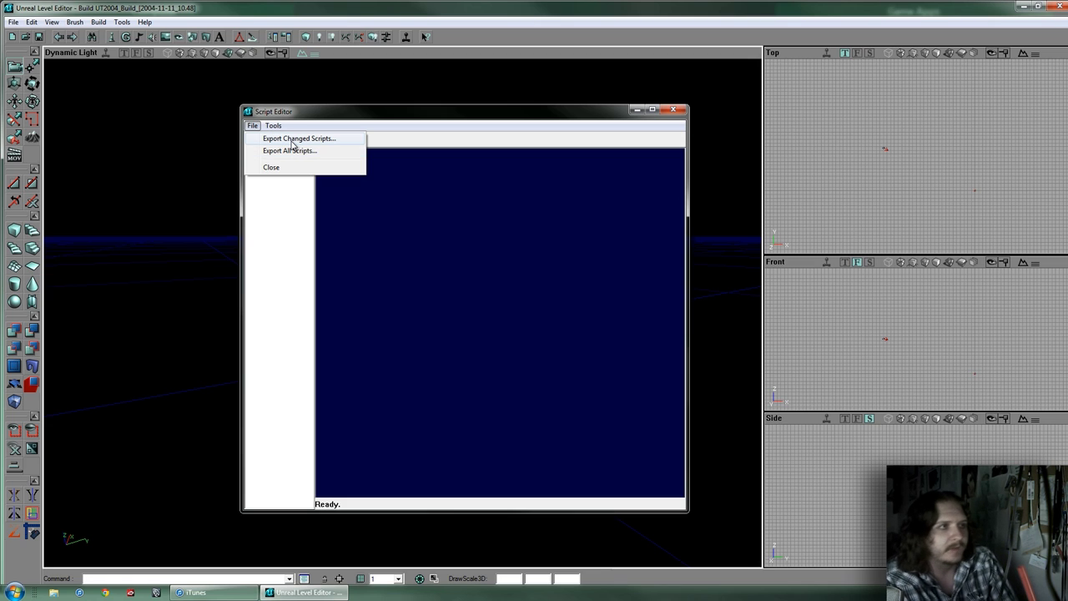
left_click(544, 112)
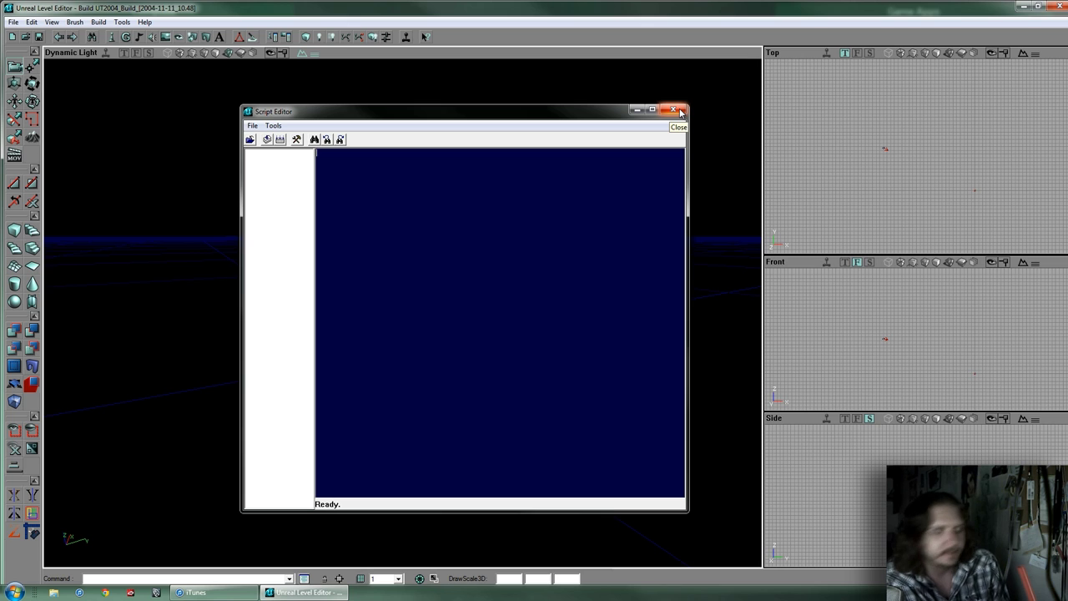
left_click(680, 111)
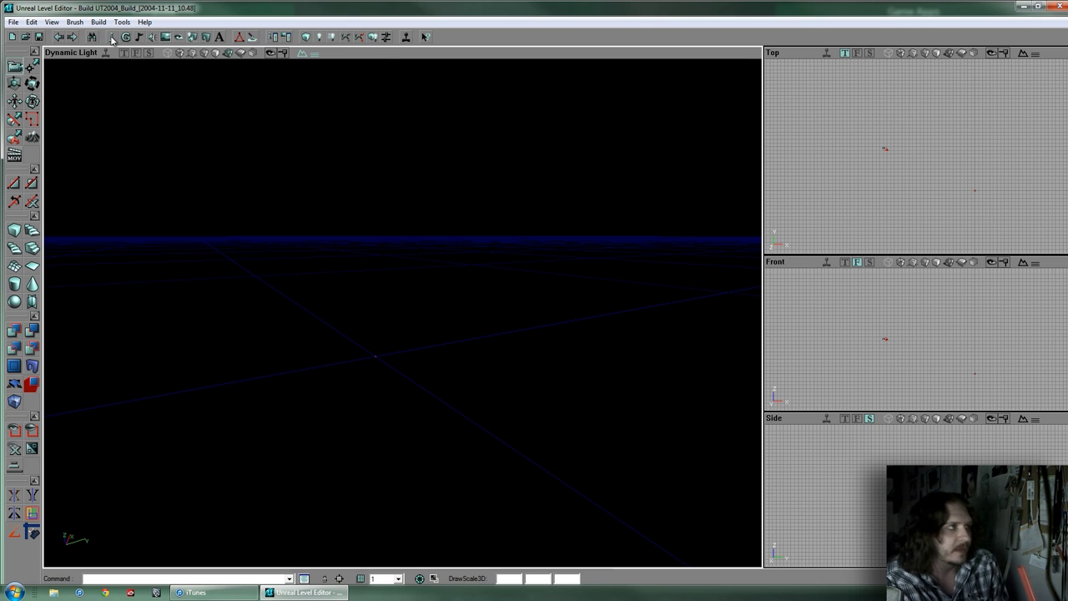
Bring up the Actor Classes browser, look down its class tree, and open the script of the Pawn class
left_click(115, 39)
left_click_drag(612, 123, 611, 106)
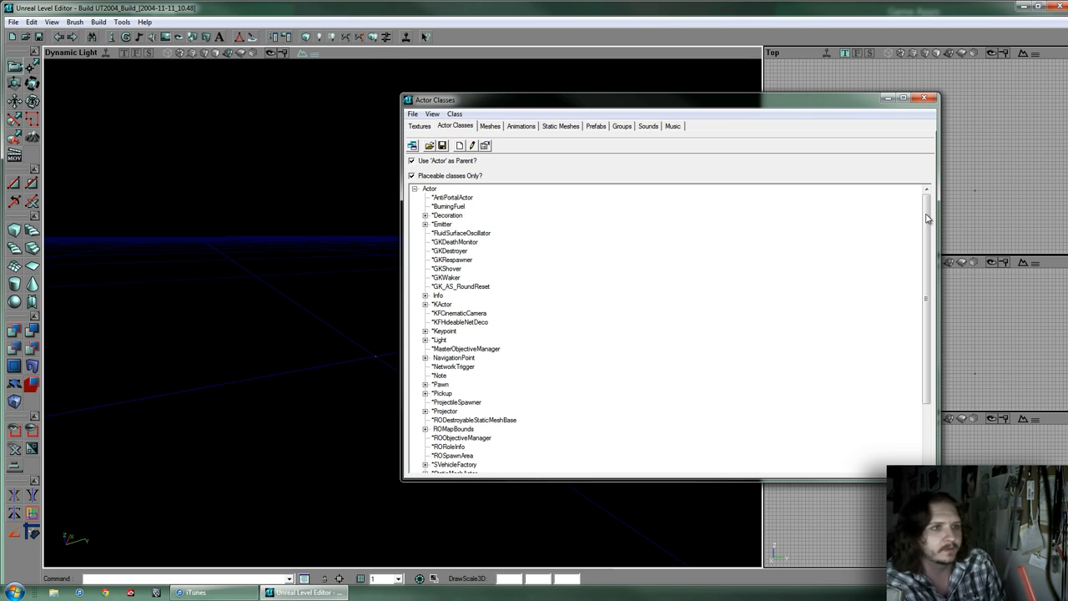
left_click_drag(926, 215, 906, 201)
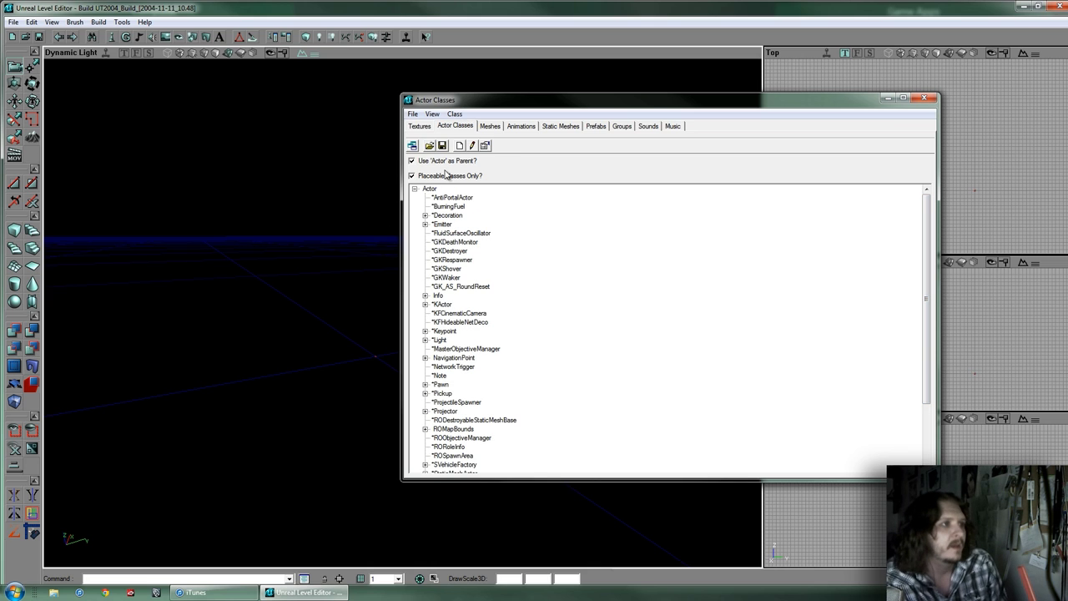
left_click_drag(927, 212, 925, 284)
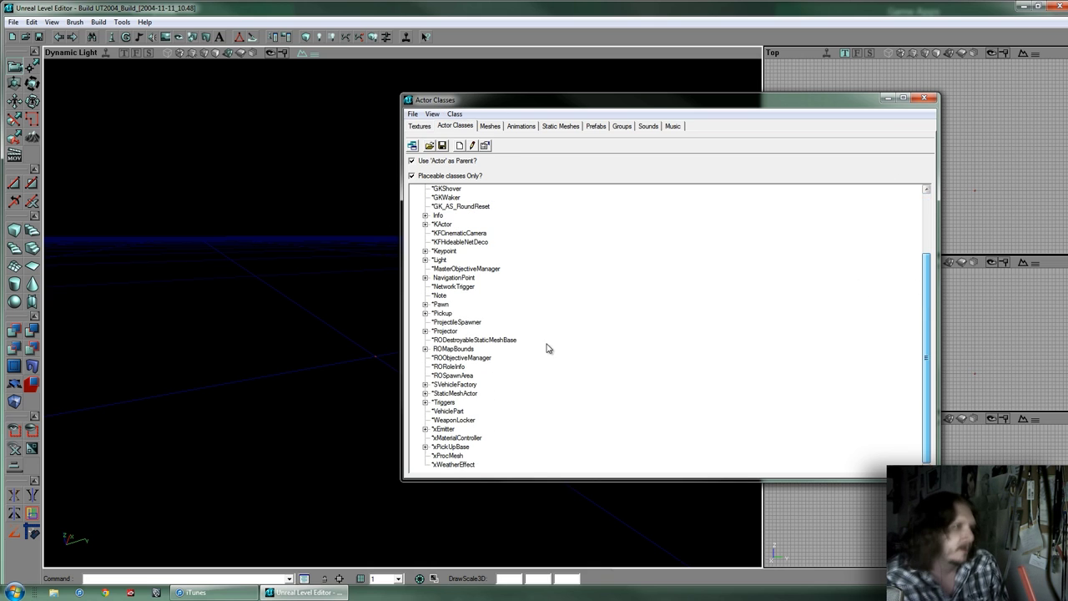
double_click(441, 305)
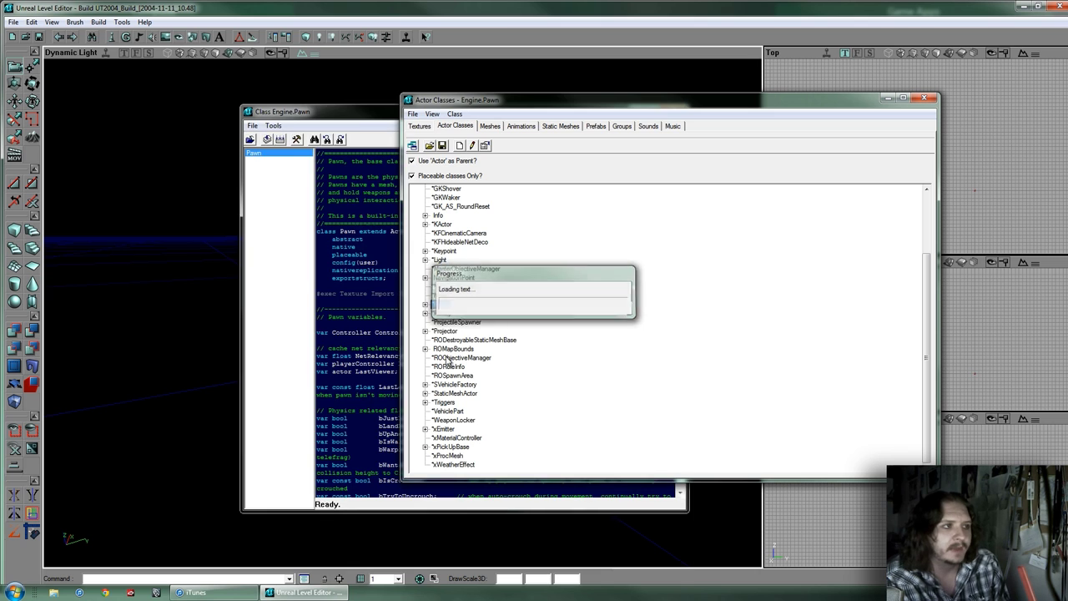
Look through the Pawn class script, and close both the script window and the Actor Classes browser
left_click_drag(337, 107, 272, 99)
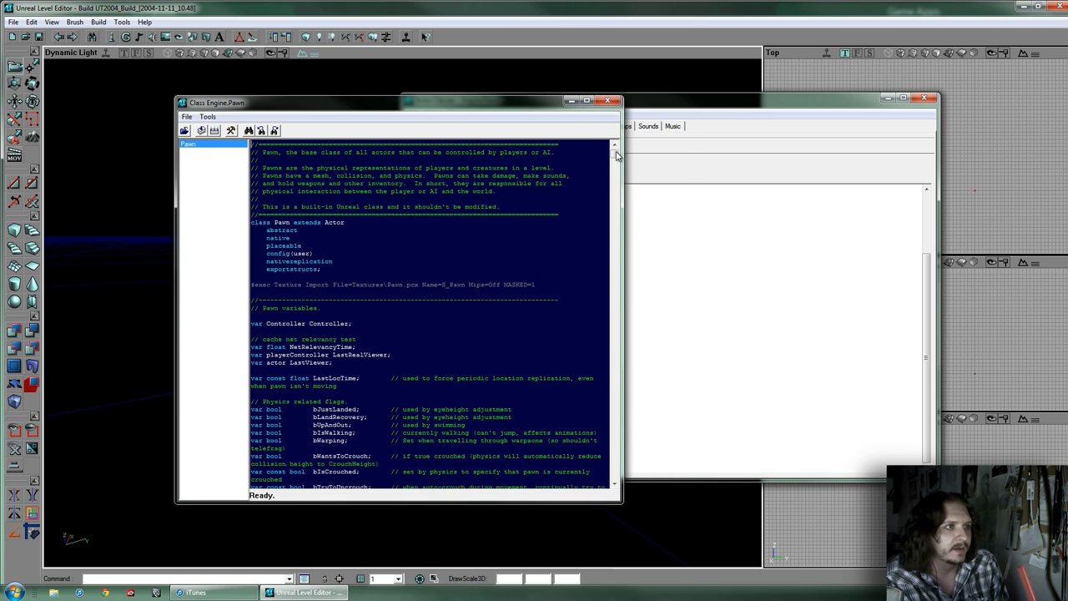
left_click_drag(614, 153, 609, 315)
scroll(595, 389, "up", 20)
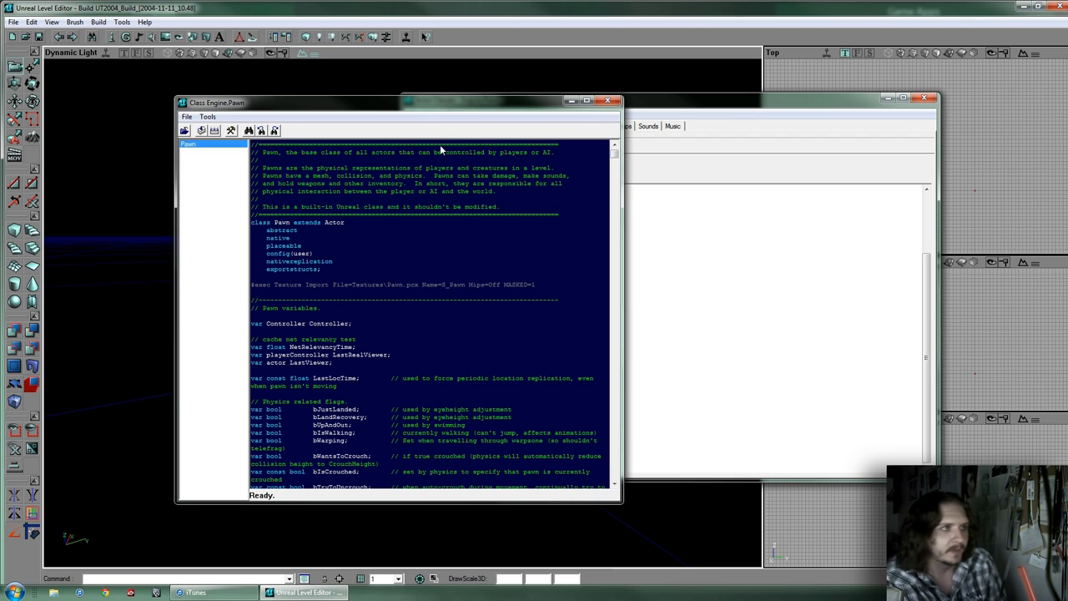
left_click_drag(612, 154, 596, 363)
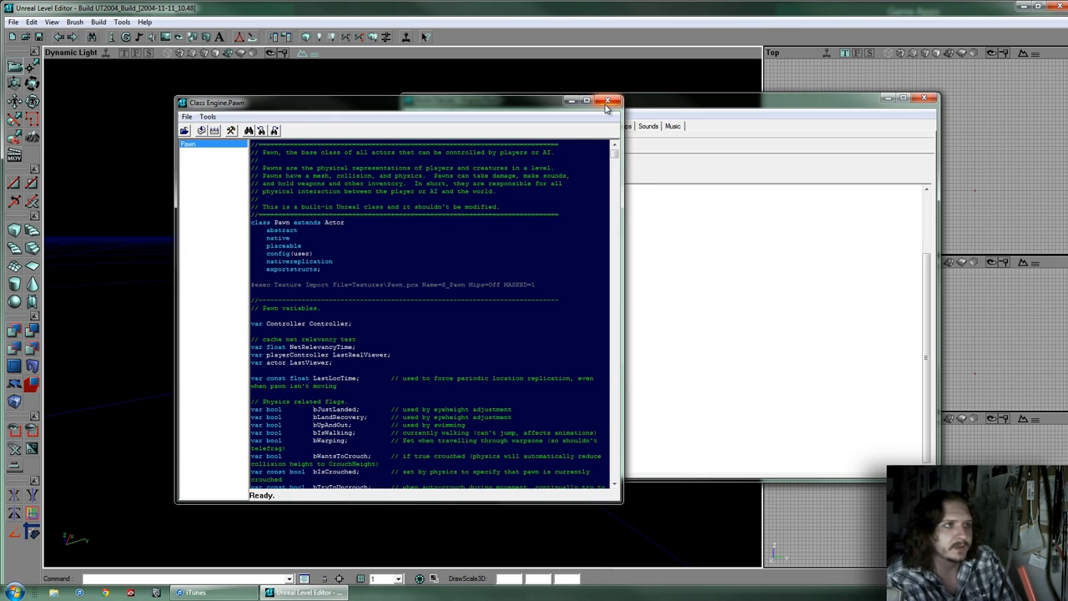
left_click(607, 101)
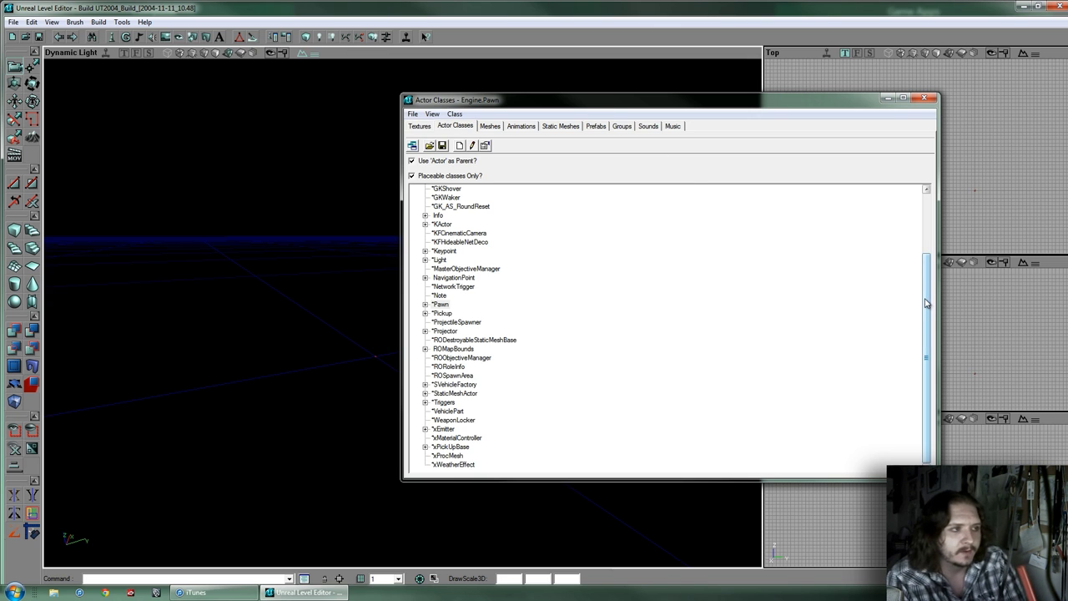
left_click_drag(907, 194, 886, 379)
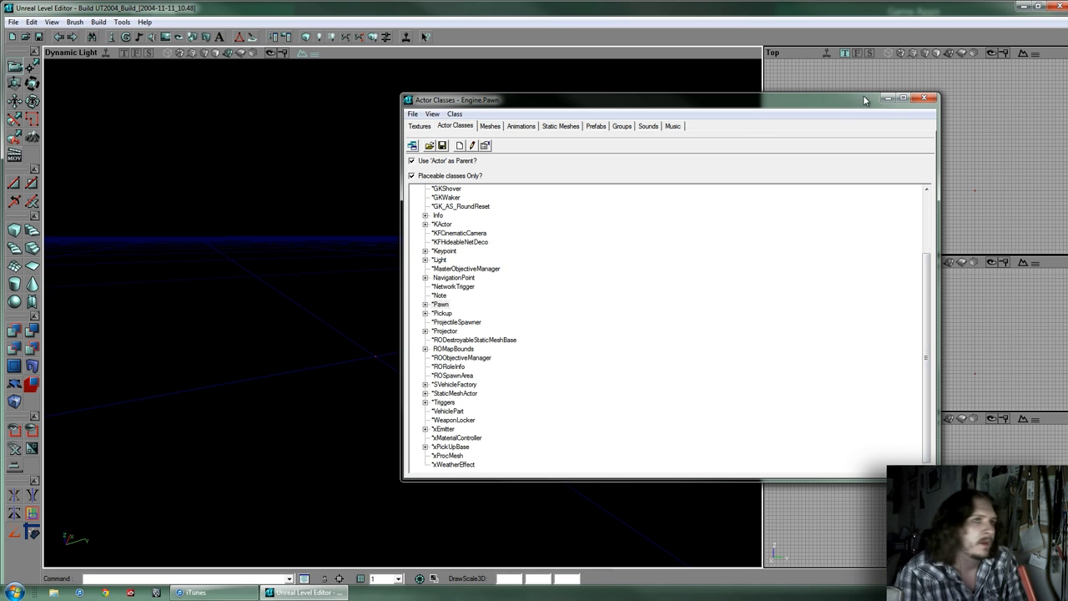
left_click(924, 100)
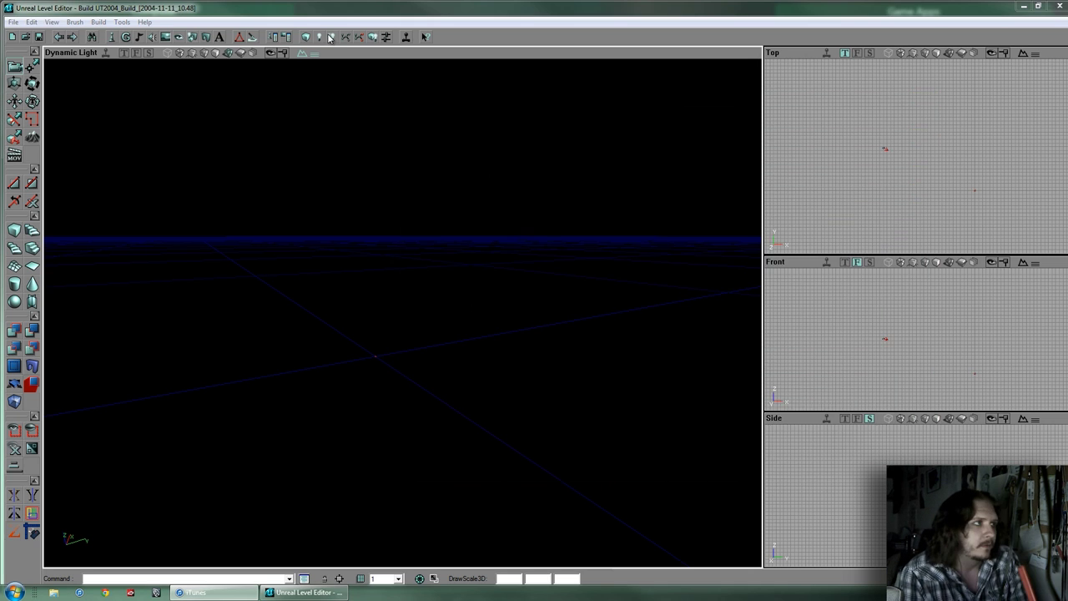
Open the actor properties and surface properties windows and place them side by side over the perspective viewport
left_click(276, 38)
left_click_drag(567, 112, 314, 160)
left_click(284, 36)
left_click_drag(204, 7, 677, 194)
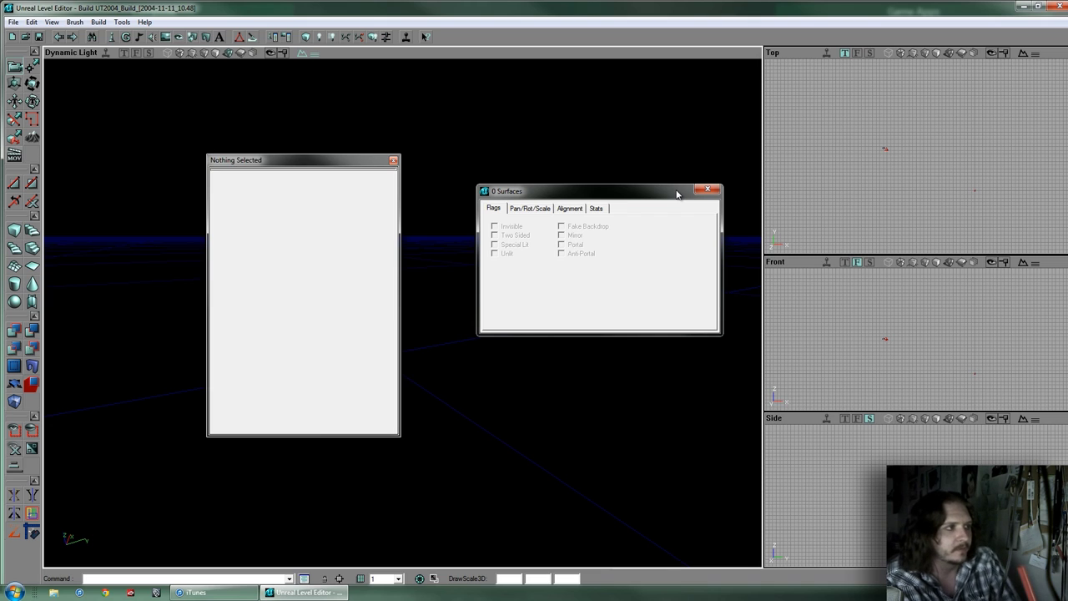
Examine the surface properties' alignment, stats, pan/rotation/scale and flags options, and close the surface properties window
left_click(572, 210)
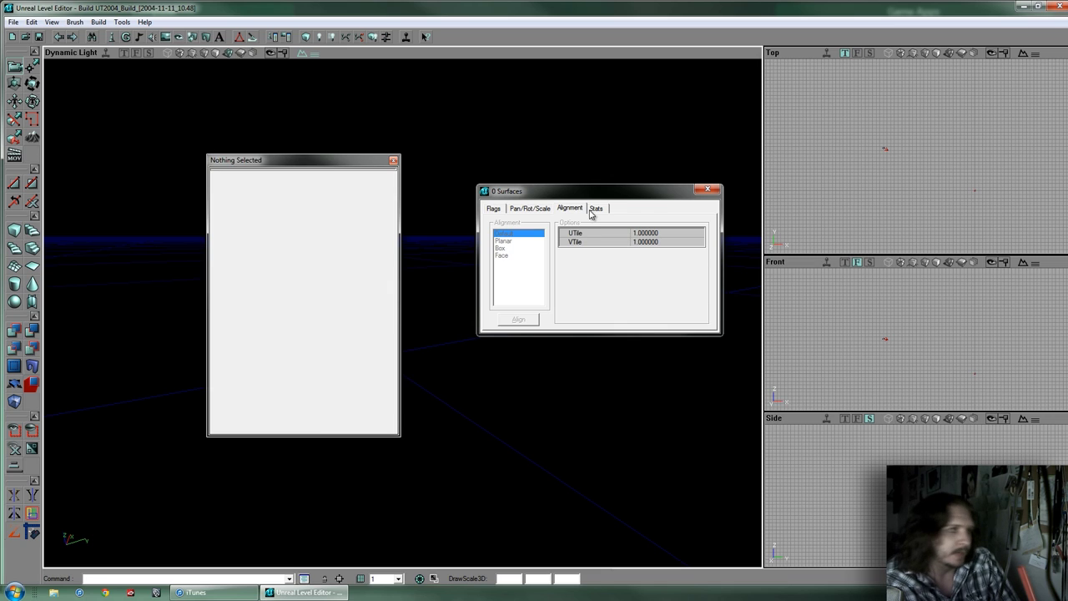
left_click(594, 209)
left_click(530, 209)
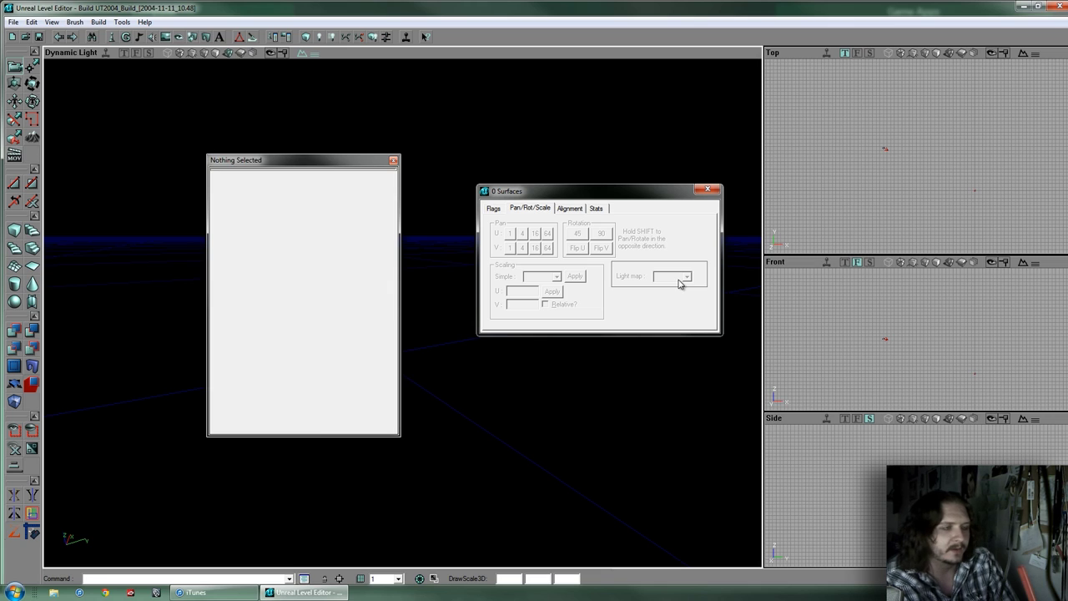
left_click(494, 209)
left_click(531, 208)
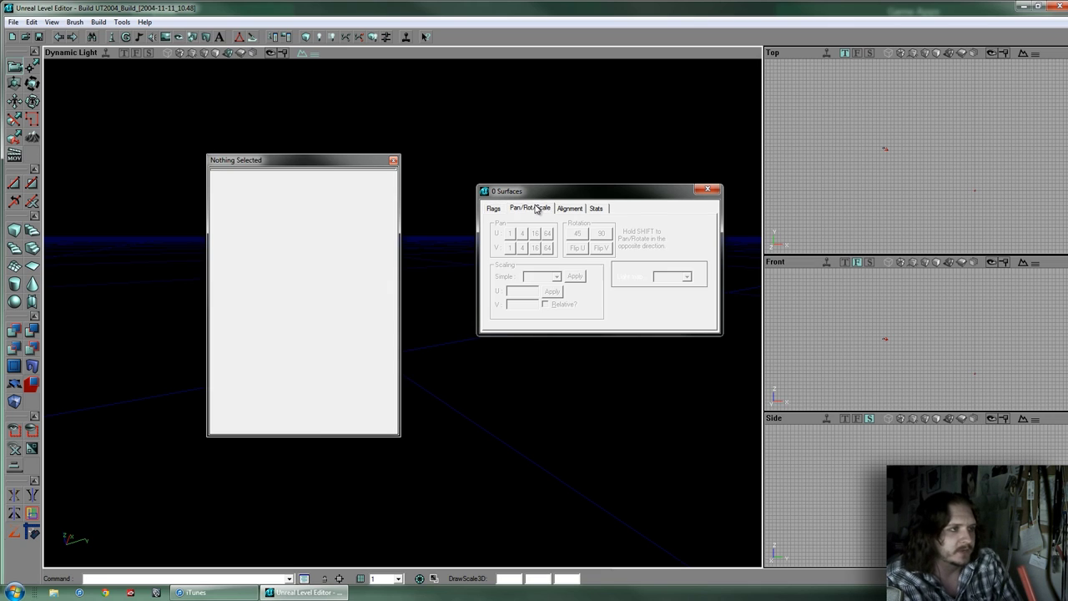
left_click(494, 209)
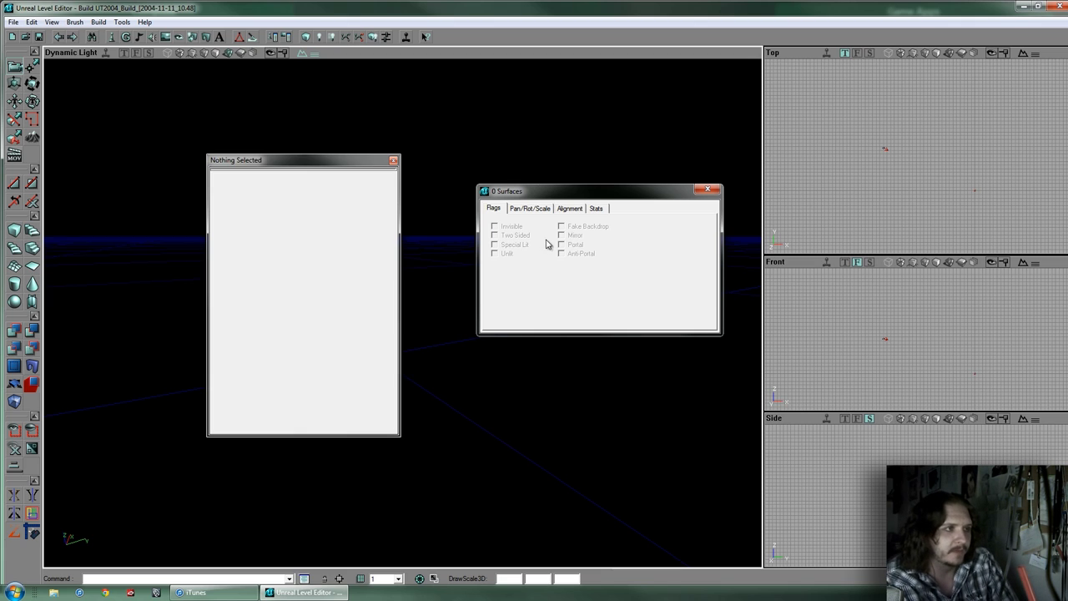
left_click(706, 191)
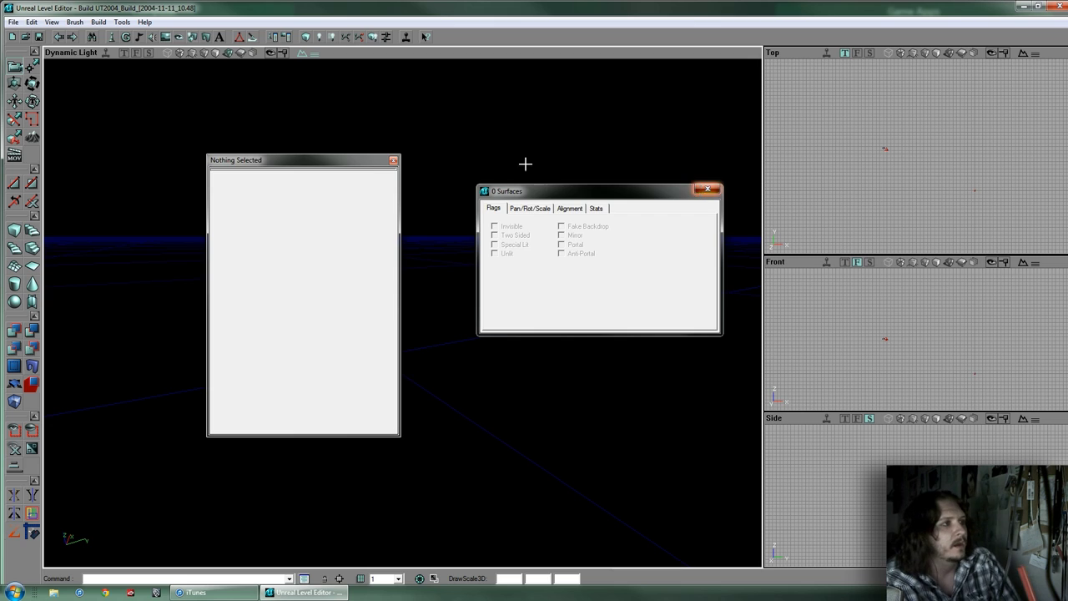
Close the actor properties window, bring it up again with nothing selected, and dismiss it
left_click_drag(358, 160, 561, 139)
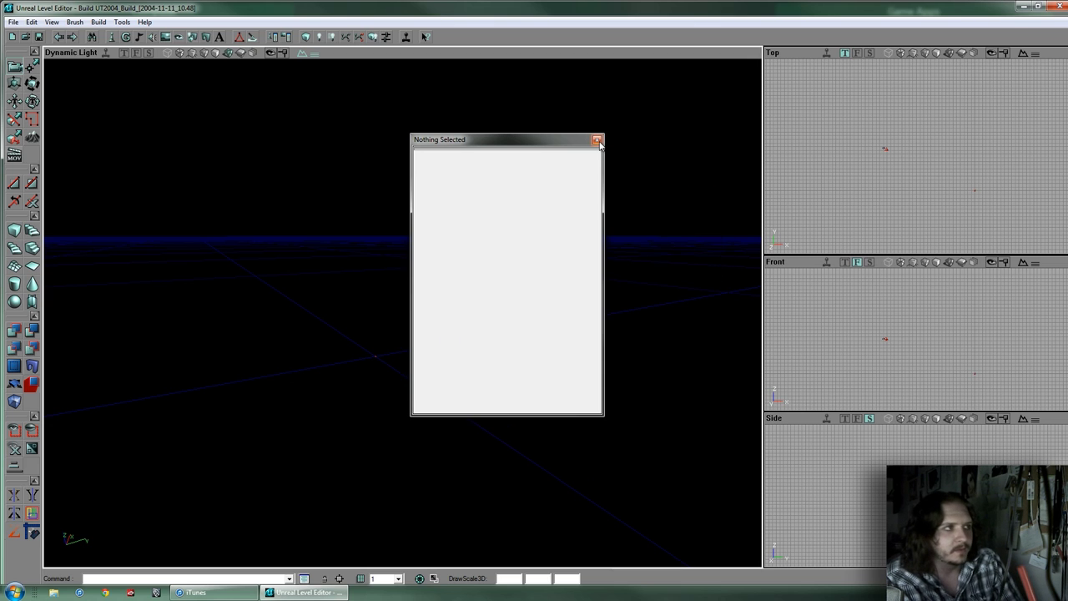
left_click(597, 141)
left_click(271, 38)
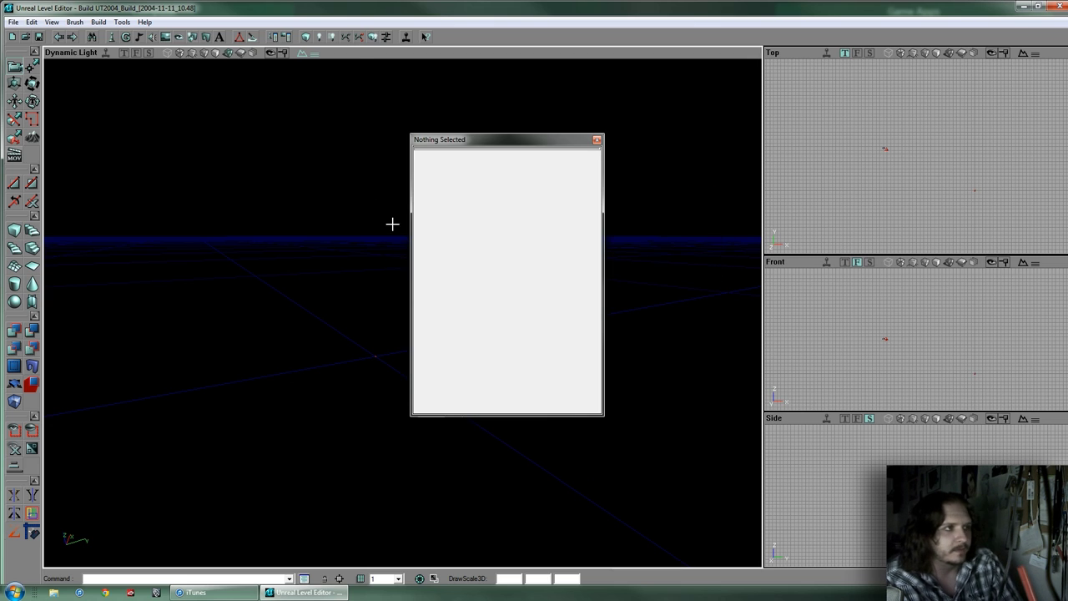
right_click_drag(358, 225, 403, 311)
left_click_drag(392, 308, 408, 312)
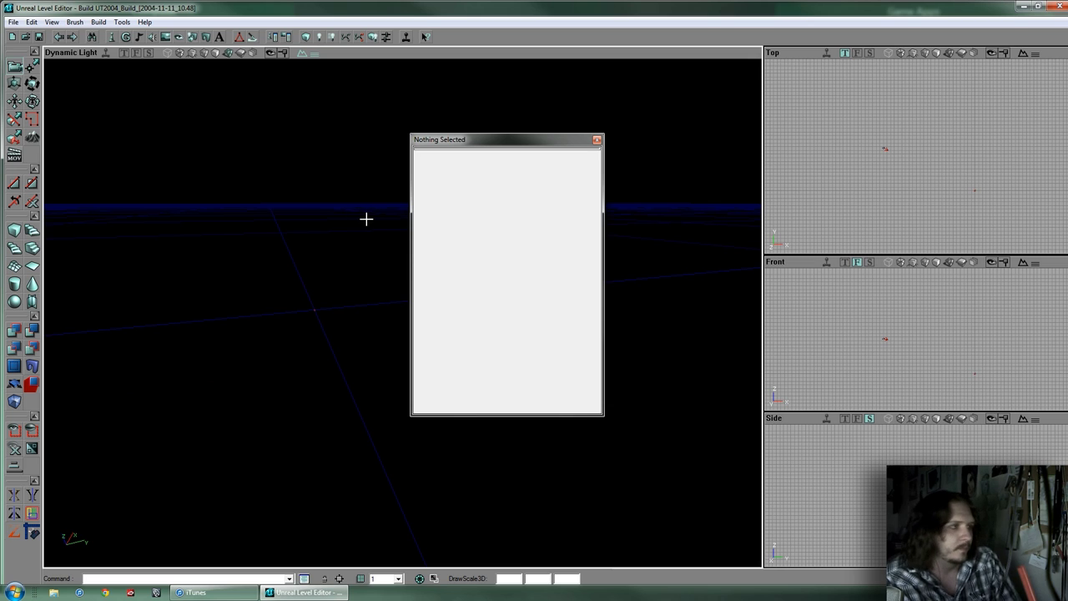
left_click_drag(402, 312, 368, 236)
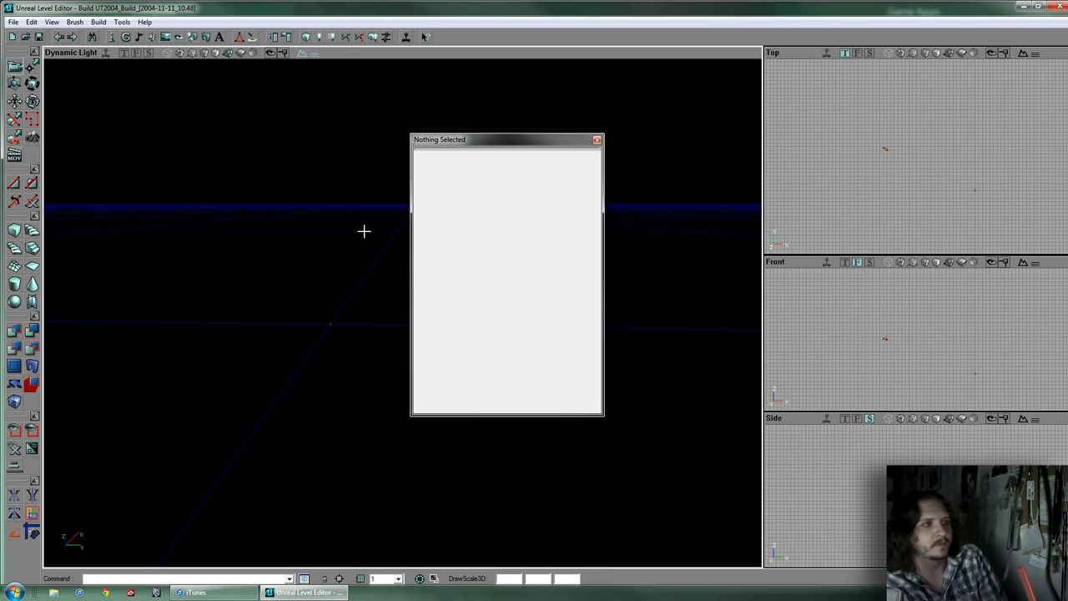
left_click_drag(473, 137, 550, 112)
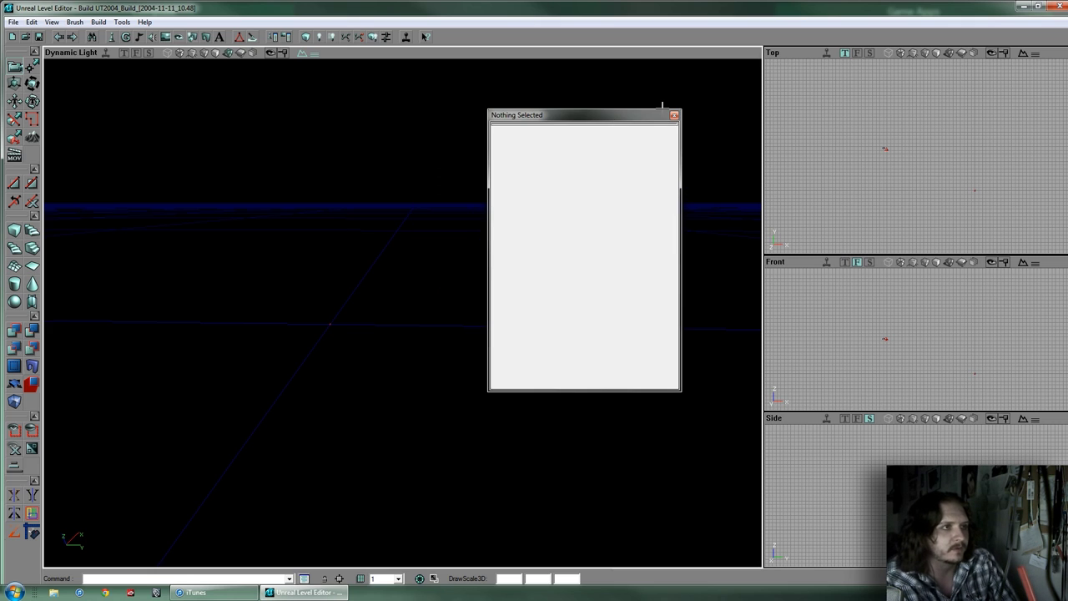
left_click(674, 115)
left_click_drag(403, 313, 403, 307)
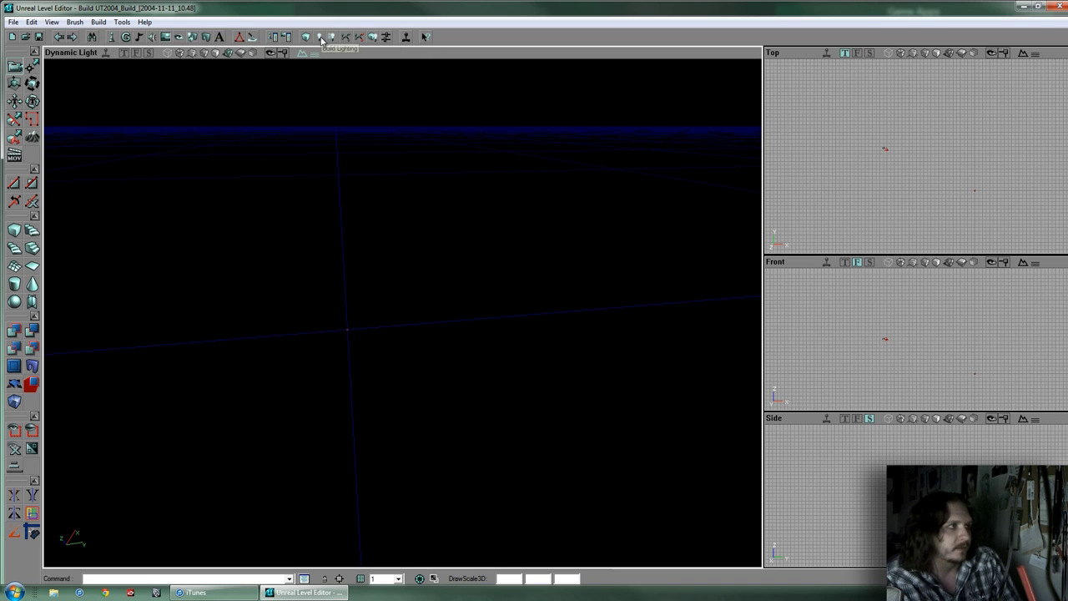
mouse_move(390, 153)
right_mouse_down()
mouse_move(383, 312)
mouse_move(390, 152)
right_mouse_up()
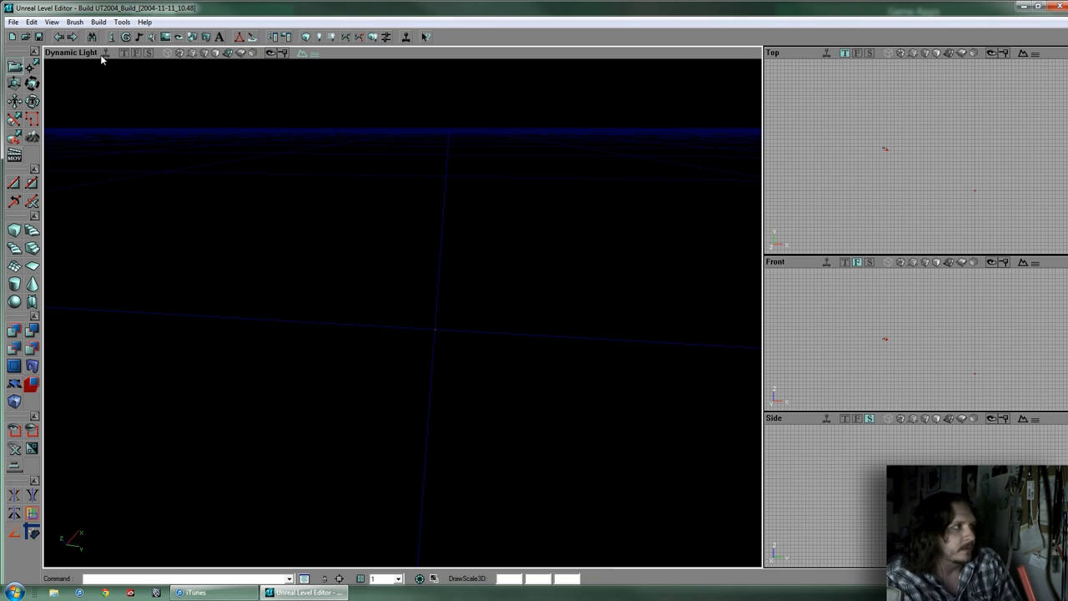
right_click_drag(88, 146, 408, 326)
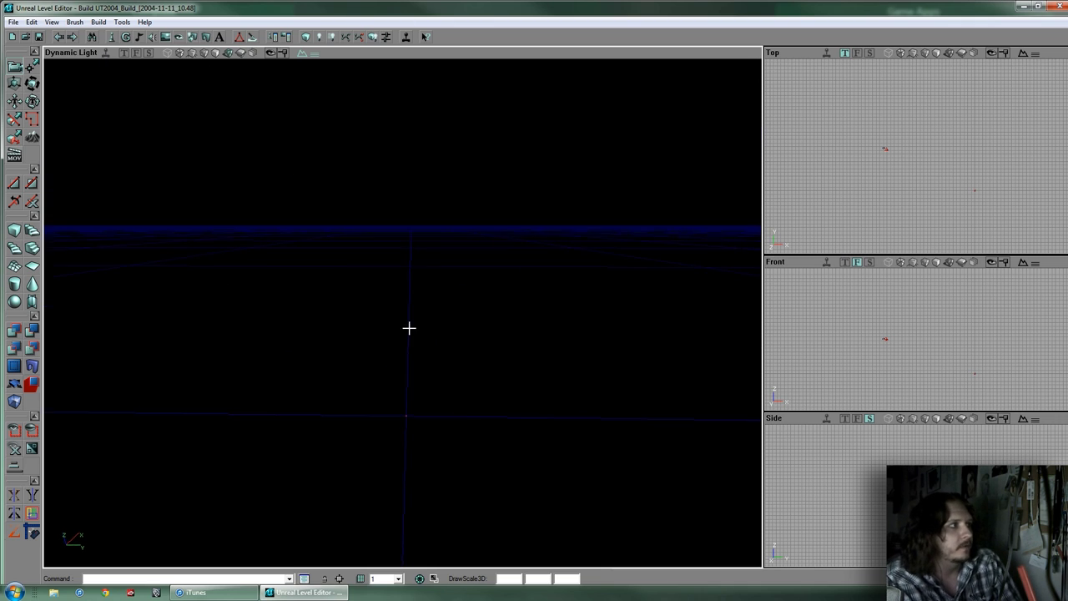
left_click_drag(407, 326, 400, 314)
mouse_move(192, 180)
right_mouse_down()
mouse_move(403, 312)
mouse_move(194, 185)
right_mouse_up()
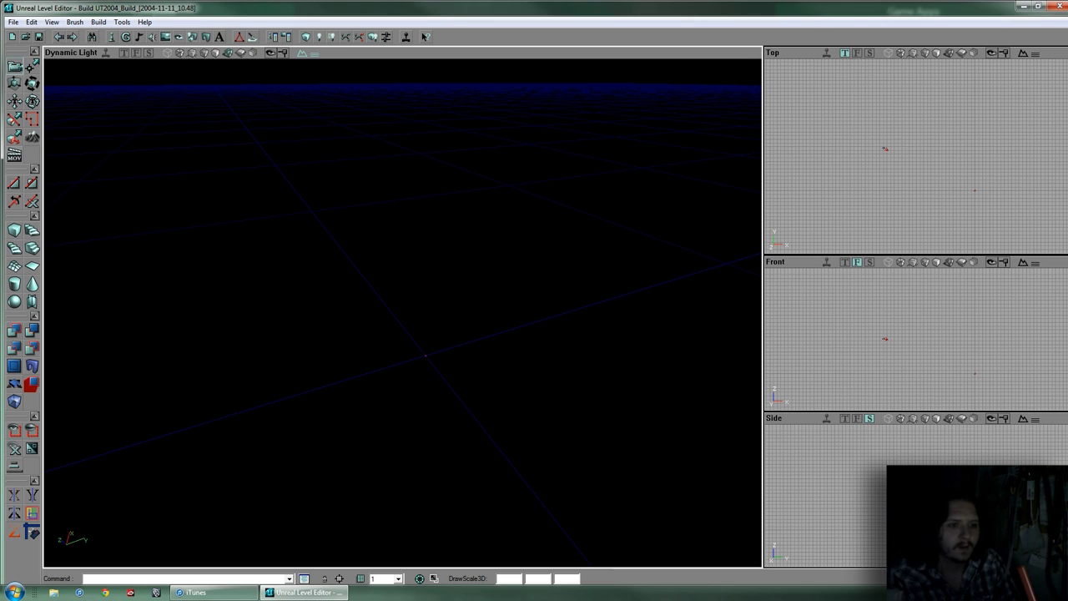
left_click(214, 592)
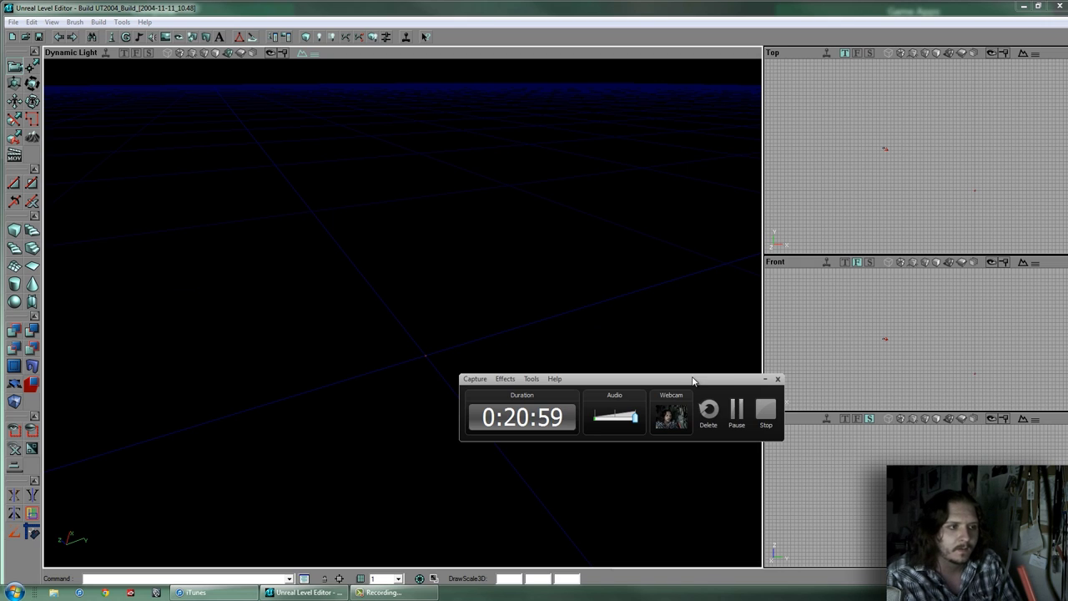
left_click_drag(693, 378, 1067, 315)
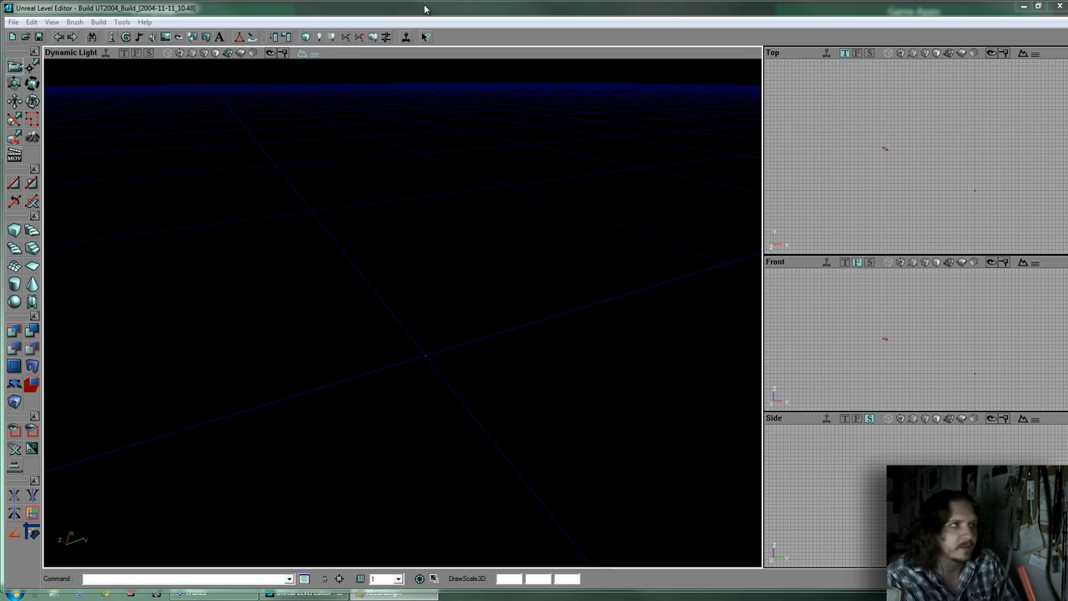
left_click(443, 76)
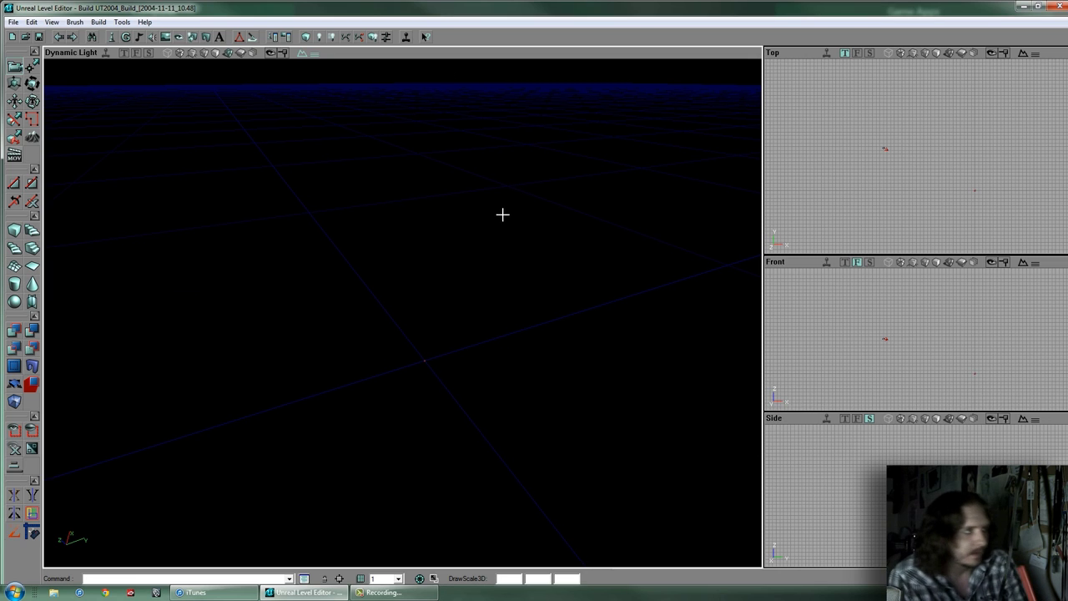
right_click_drag(401, 308, 502, 306)
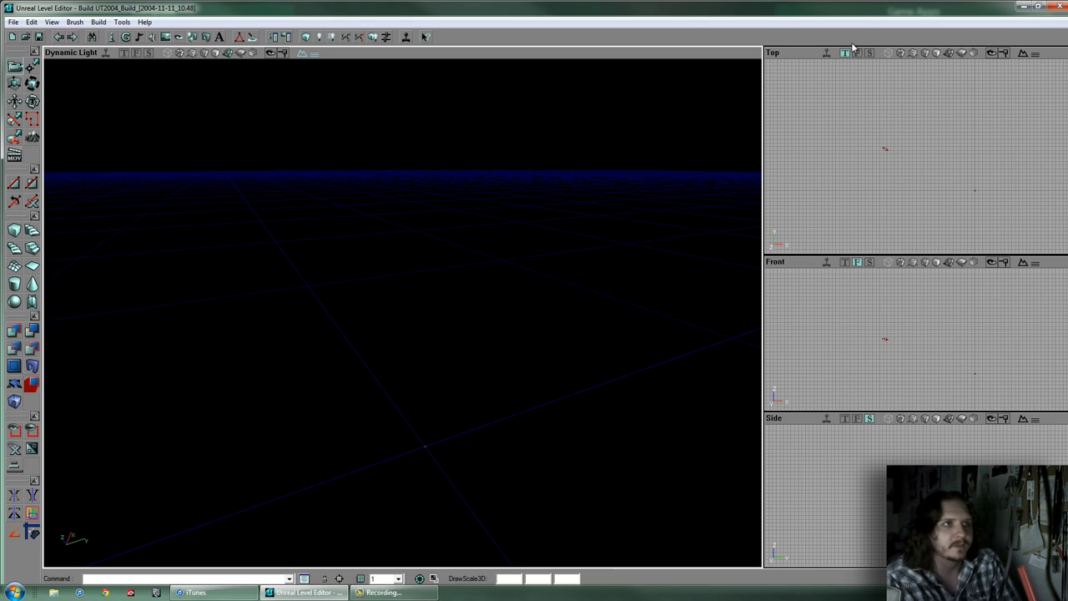
Switch the large viewport back and forth between the Top and Side orthographic views
left_click(125, 53)
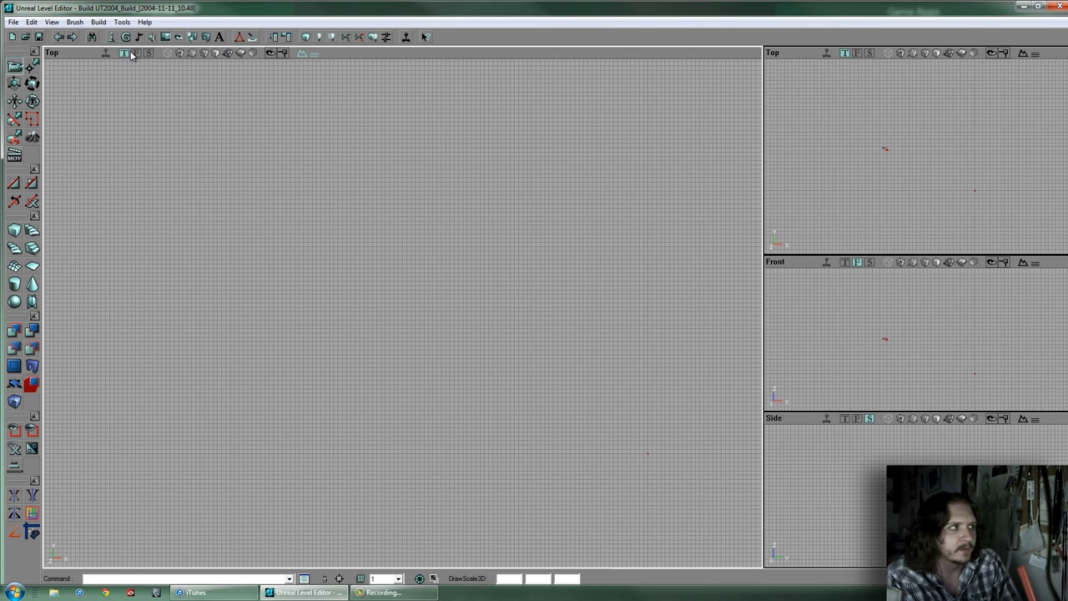
left_click(148, 53)
left_click(126, 53)
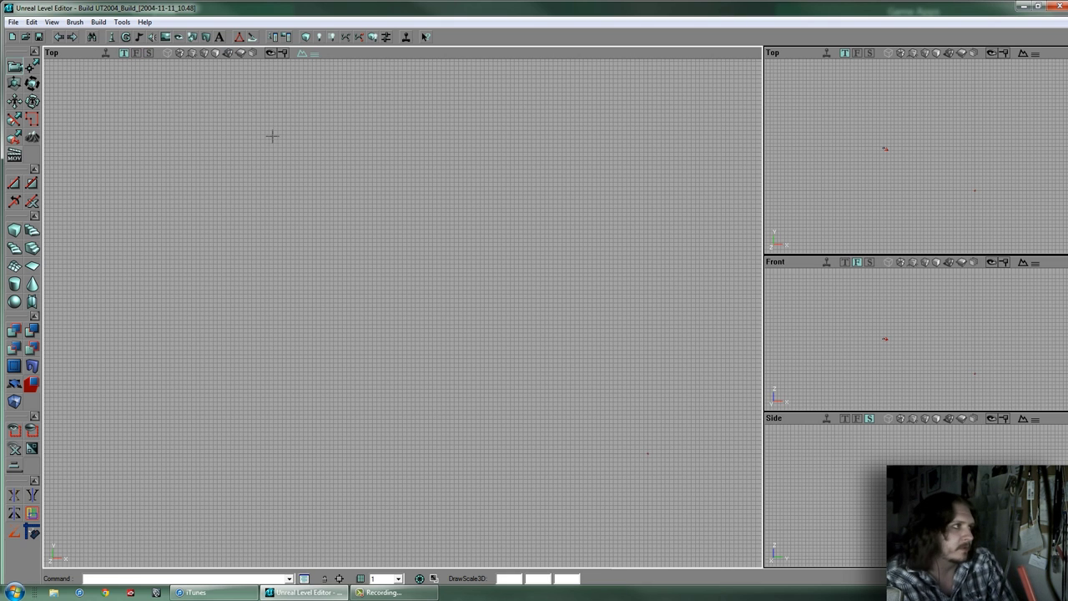
left_click(148, 52)
left_click(126, 53)
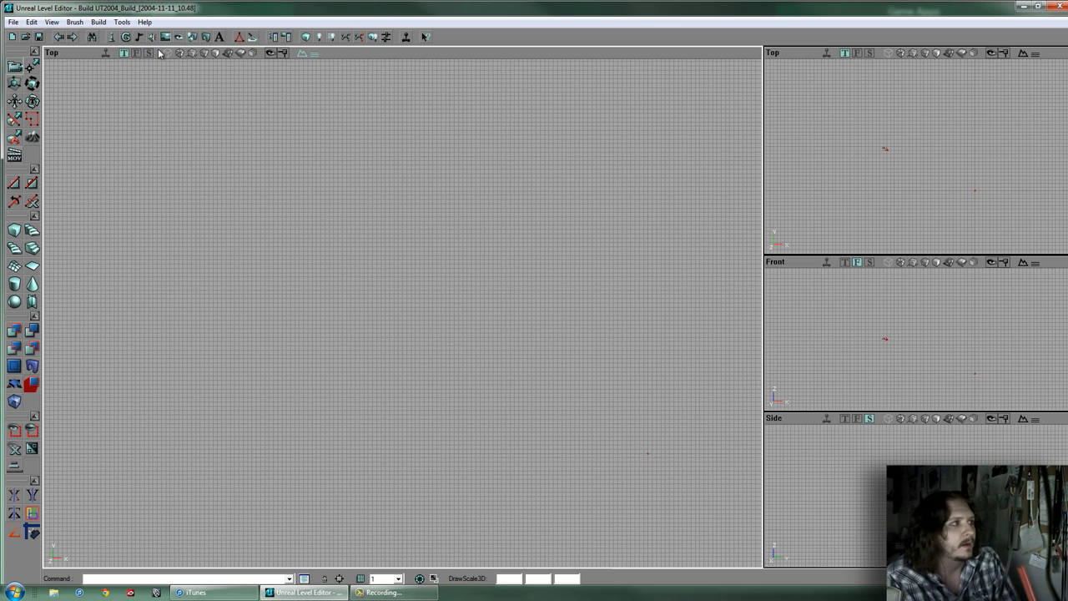
Cycle the large viewport through its render modes from wireframe to depth complexity, and return it to Dynamic Light
left_click(167, 54)
left_click(180, 55)
left_click(193, 54)
left_click(203, 53)
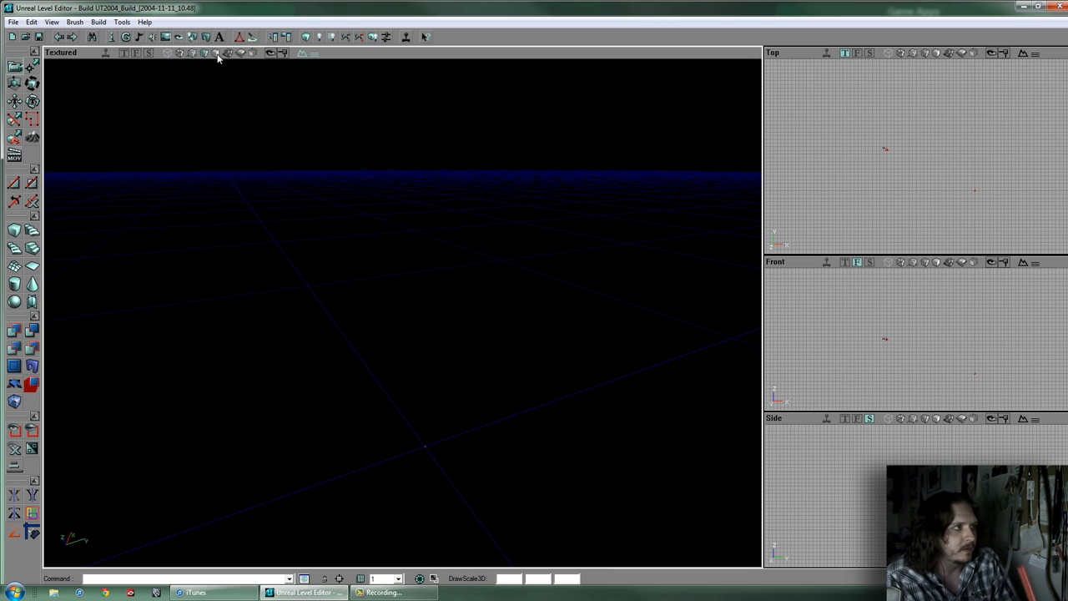
left_click(215, 53)
left_click(227, 54)
left_click(240, 53)
left_click(252, 53)
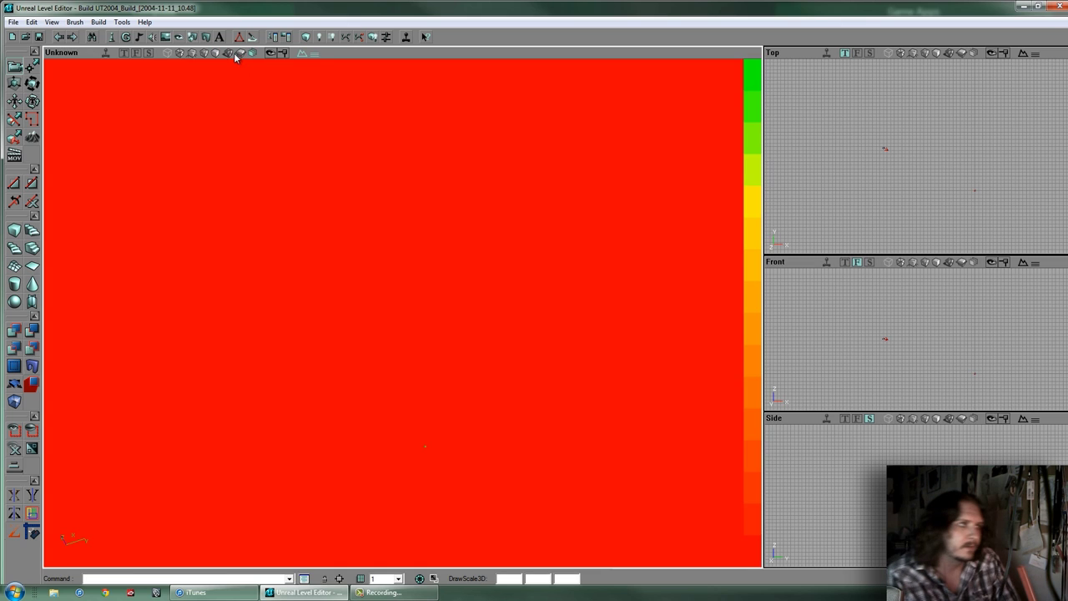
left_click(228, 53)
mouse_move(409, 314)
right_mouse_down()
mouse_move(408, 339)
mouse_move(403, 306)
right_mouse_up()
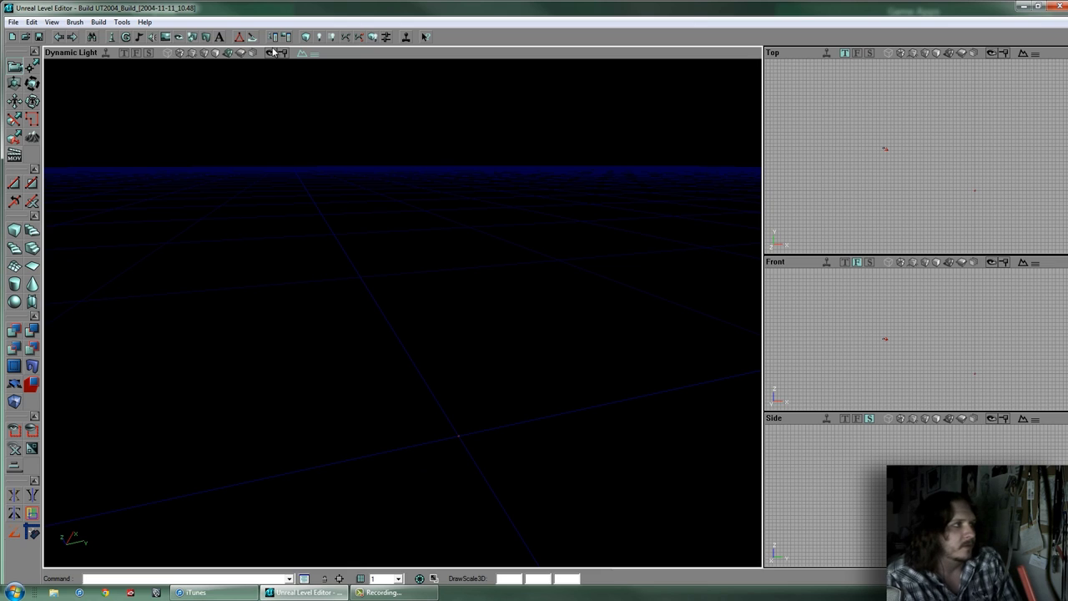
Toggle realtime preview for the large perspective viewport and look around the empty level
left_click(105, 55)
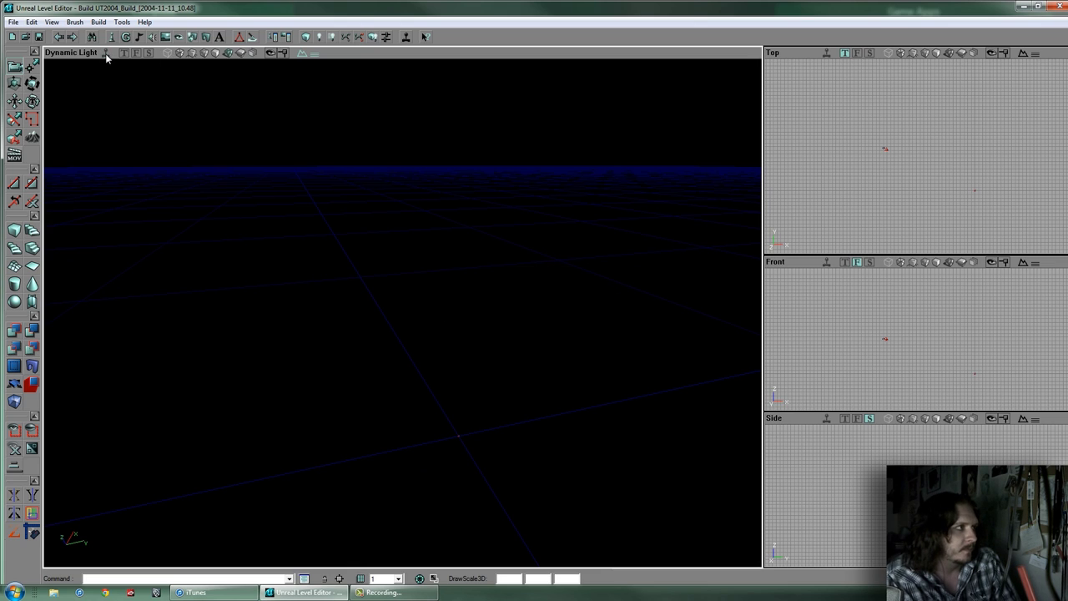
left_click_drag(212, 98, 201, 79)
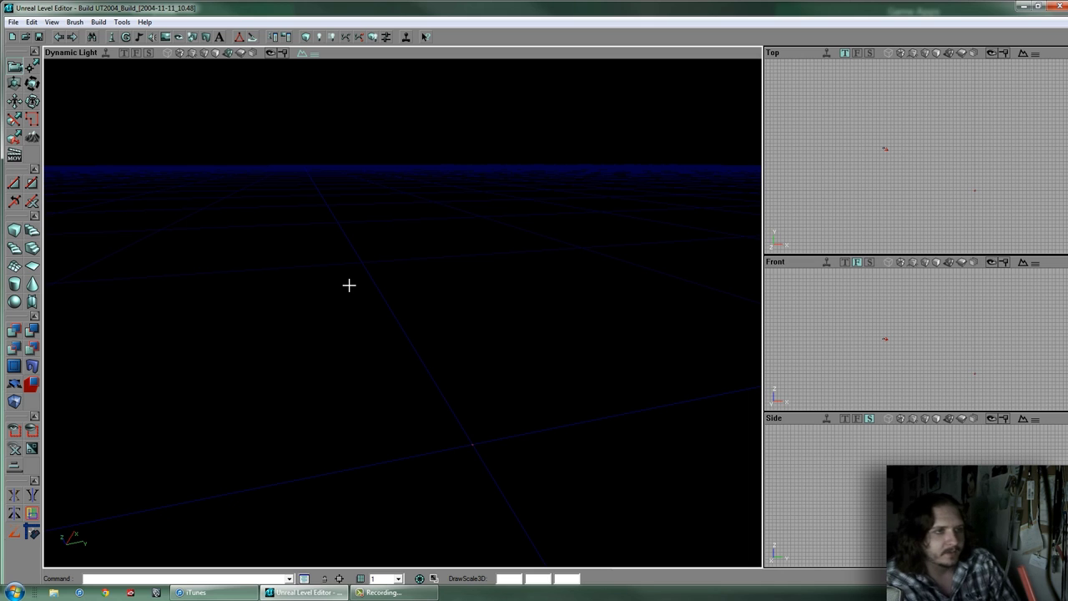
right_click_drag(403, 313, 402, 312)
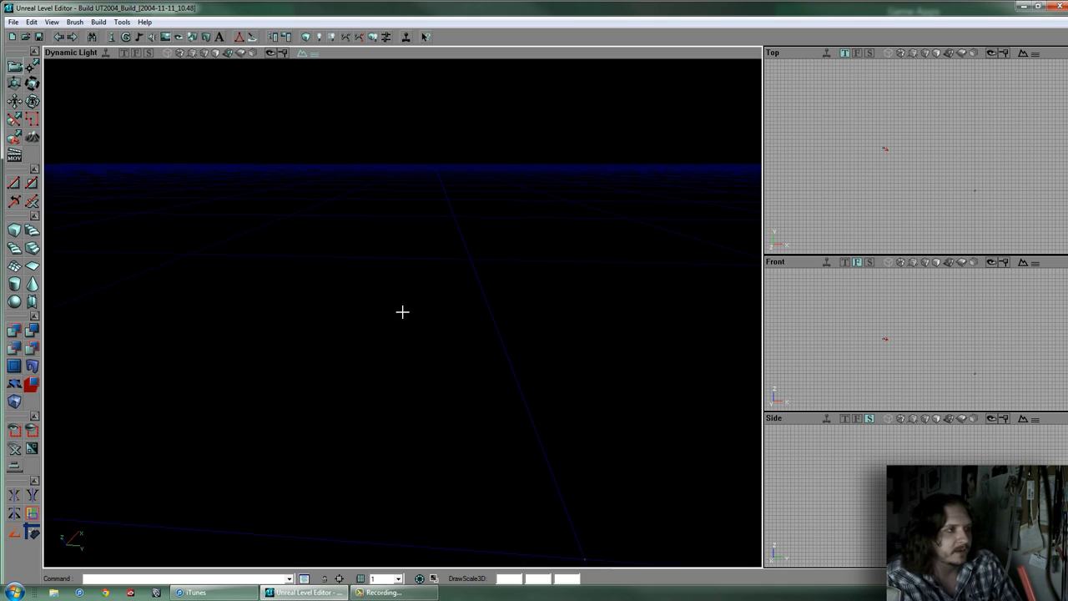
left_click_drag(403, 313, 359, 351)
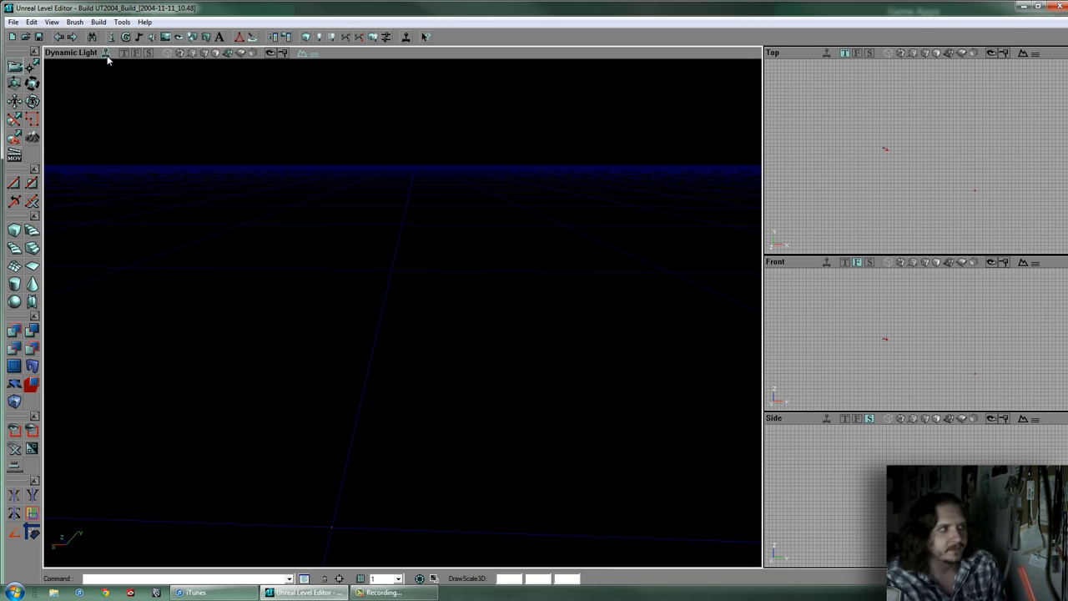
Set the large viewport to Wireframe and open the recent map KF-HouseOnHauntedHill.rom
left_click(166, 54)
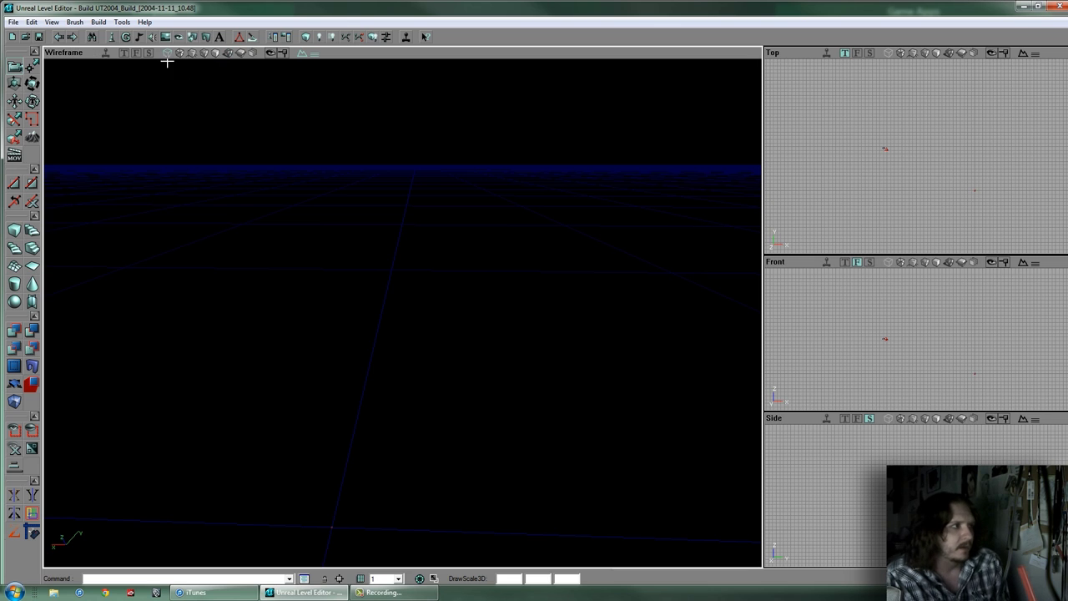
left_click_drag(285, 105, 402, 310)
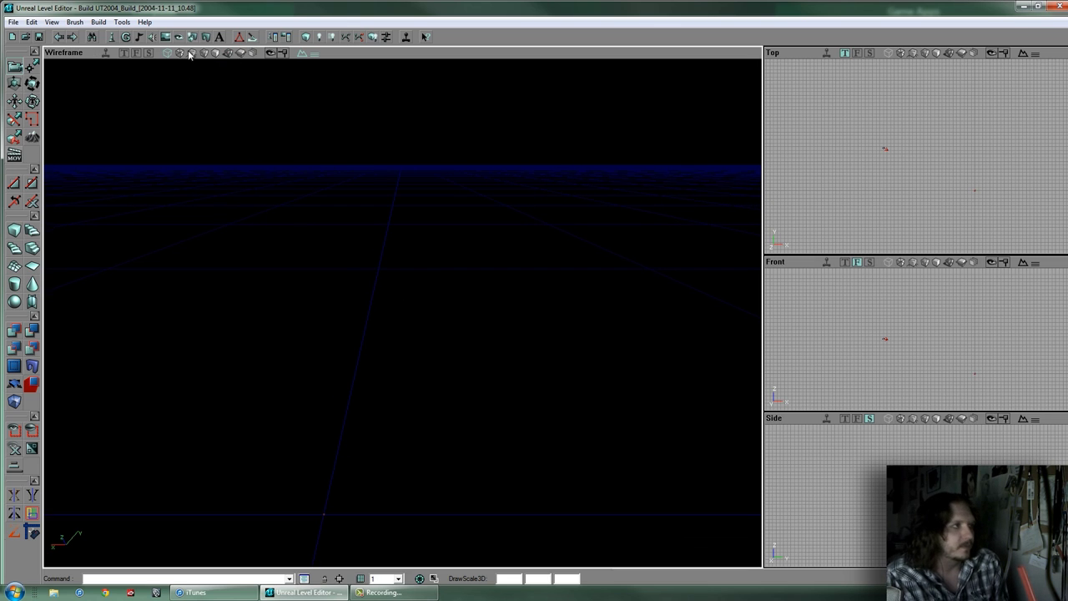
mouse_move(401, 310)
right_mouse_down()
mouse_move(392, 313)
mouse_move(419, 322)
mouse_move(453, 295)
mouse_move(397, 296)
right_mouse_up()
left_click(13, 22)
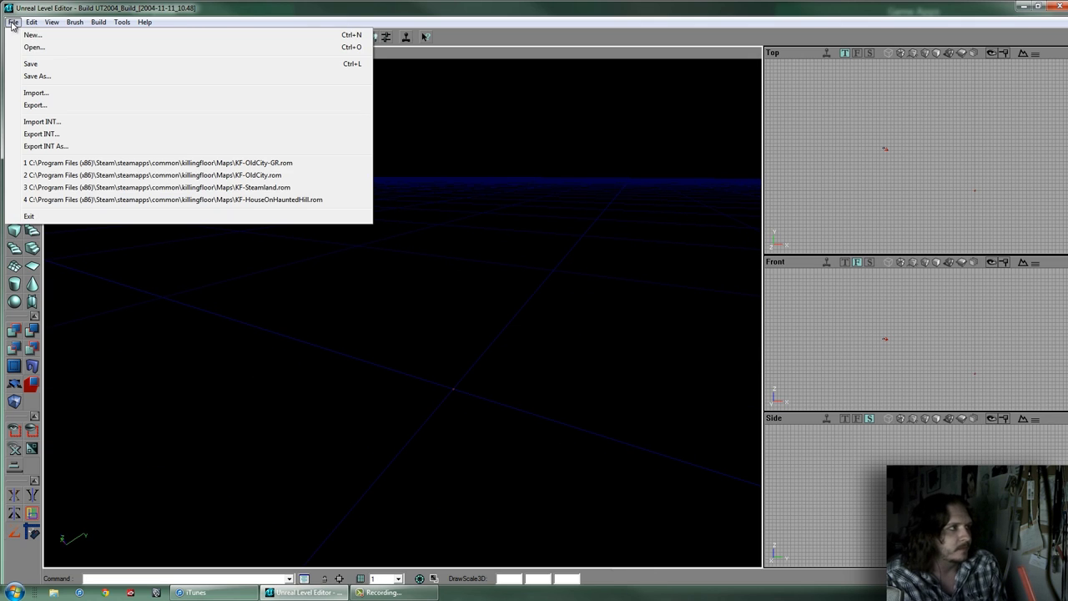
left_click(150, 200)
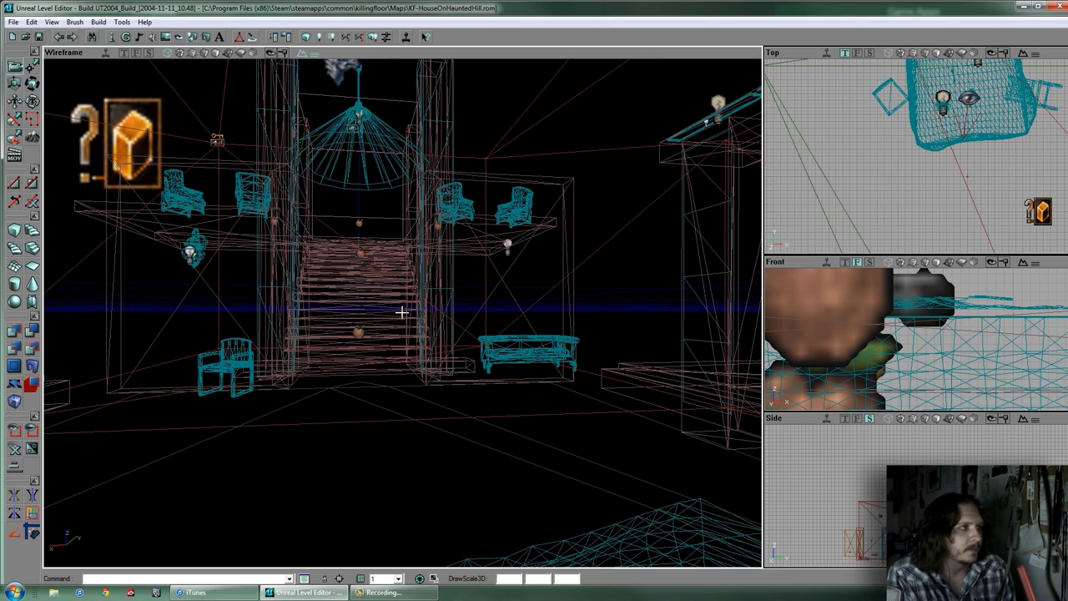
Fly through the map's hall in wireframe, and compare it in the Textured and Dynamic Light modes
right_click_drag(402, 312, 403, 320)
left_click_drag(403, 320, 271, 167)
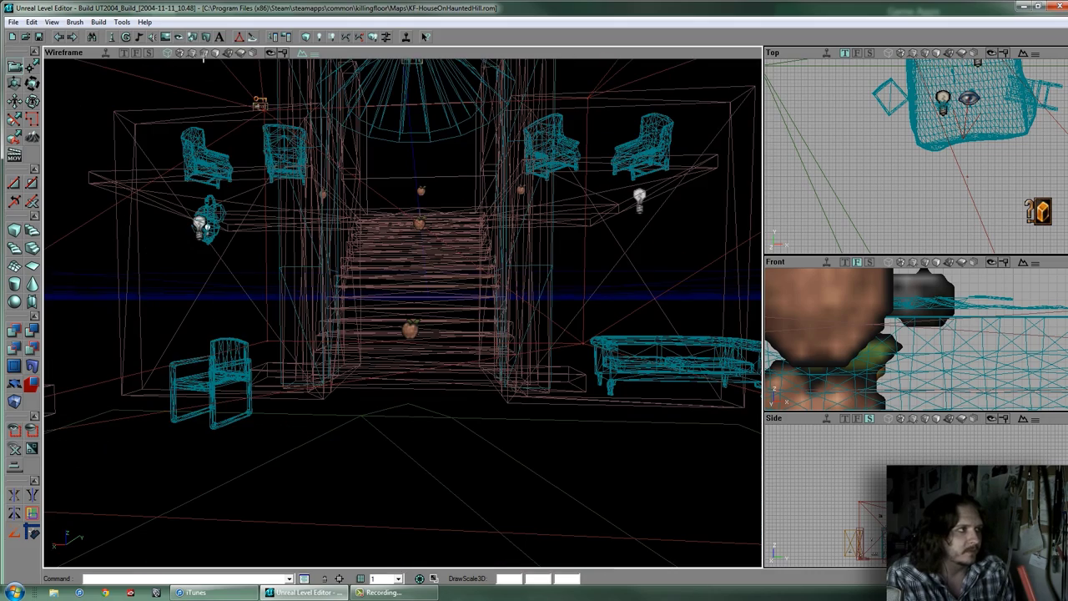
left_click(202, 53)
left_click_drag(360, 211, 246, 51)
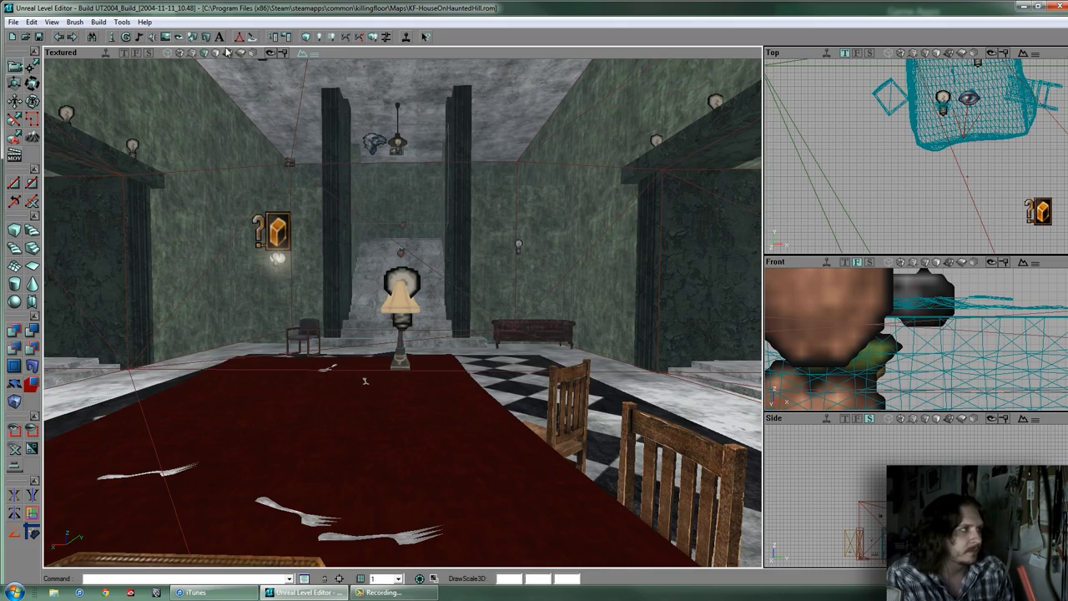
key("alt+5")
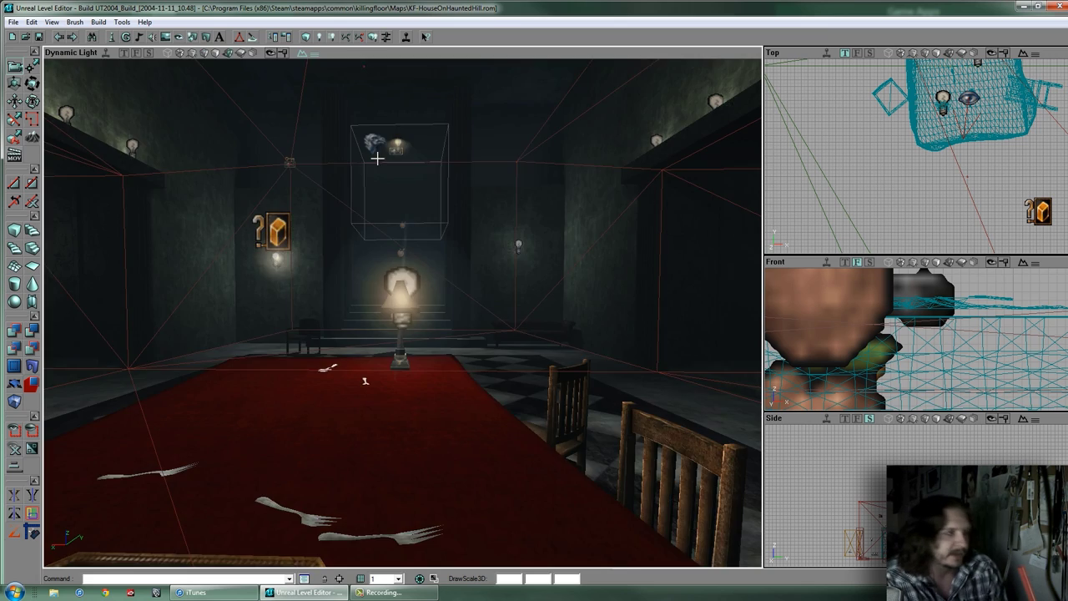
mouse_move(376, 157)
left_mouse_down()
mouse_move(395, 313)
mouse_move(417, 326)
mouse_move(401, 309)
mouse_move(417, 293)
mouse_move(400, 310)
mouse_move(414, 312)
mouse_move(383, 174)
left_mouse_up()
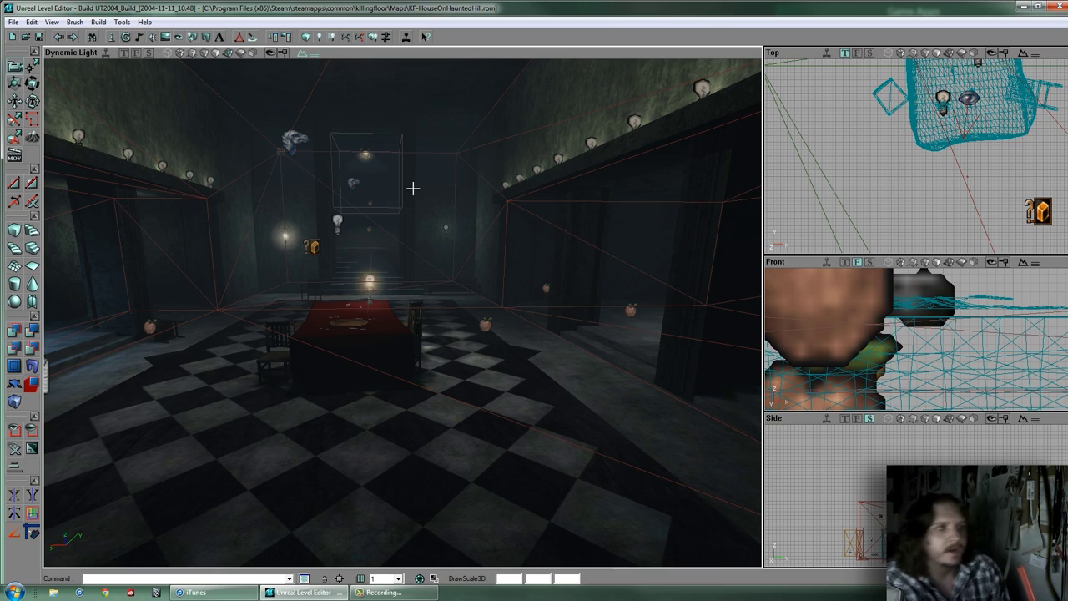
View the hall in the Wireframe and Texture Use modes
left_click(170, 54)
left_click_drag(418, 315, 398, 191)
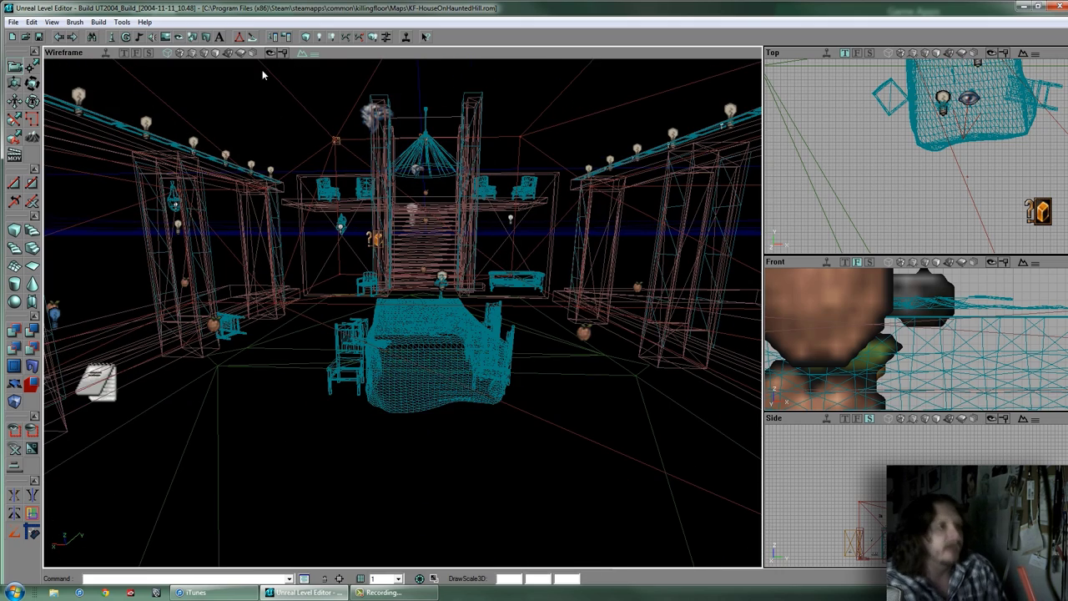
left_click(180, 53)
left_click_drag(403, 306, 387, 227)
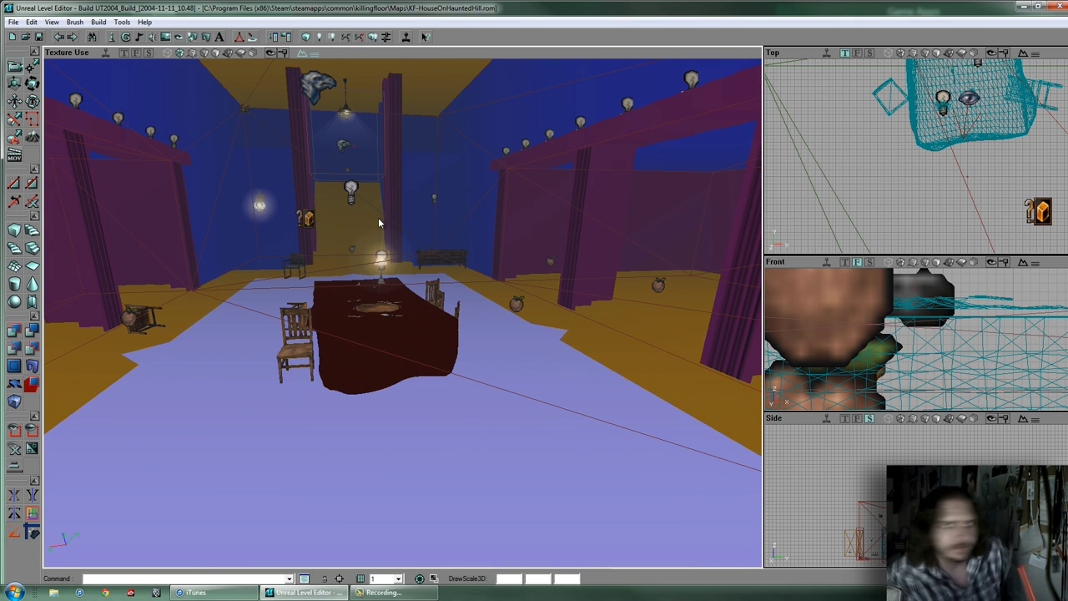
Show the hall in BSP Cuts mode, select a wall surface behind the pillars, and examine the cuts
left_click(193, 54)
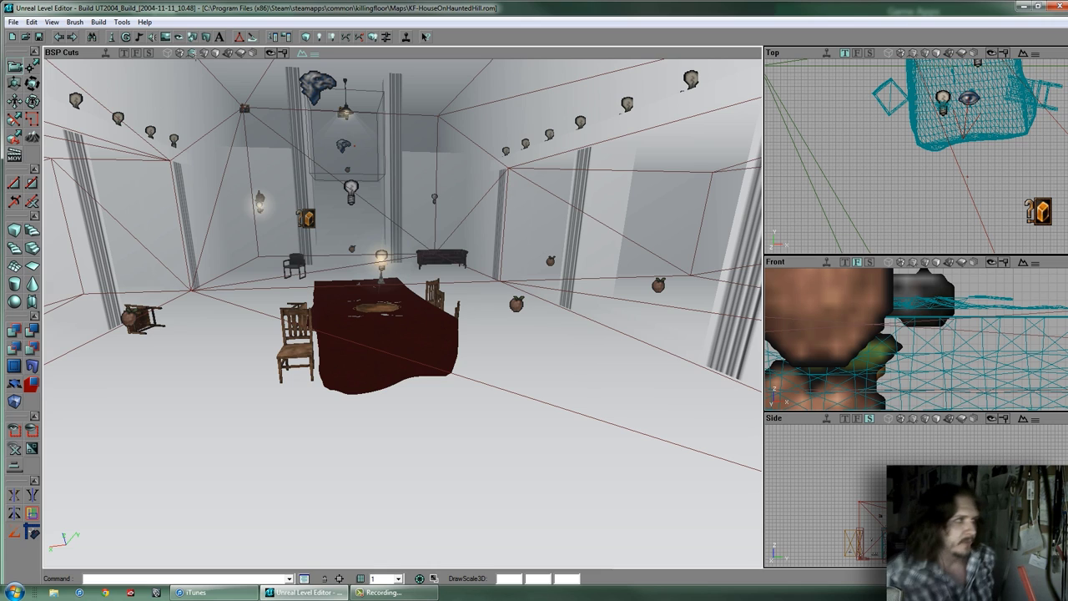
mouse_move(404, 308)
left_mouse_down()
mouse_move(404, 286)
mouse_move(404, 308)
left_mouse_up()
right_click_drag(403, 308, 329, 325)
left_click_drag(331, 327, 59, 225)
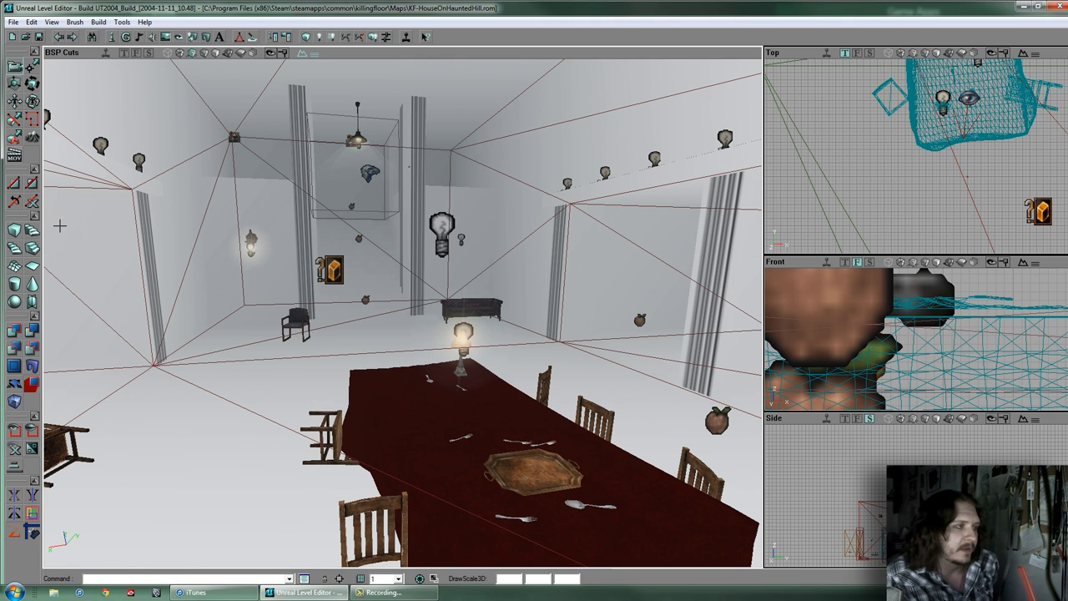
left_click(269, 186)
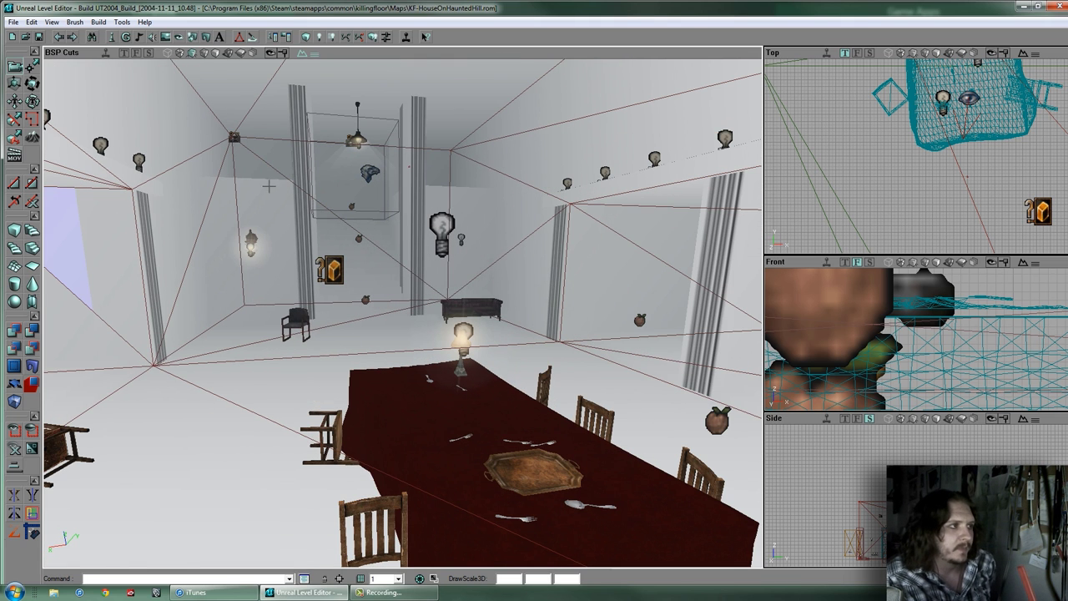
left_click(82, 224)
left_click_drag(402, 314, 433, 332)
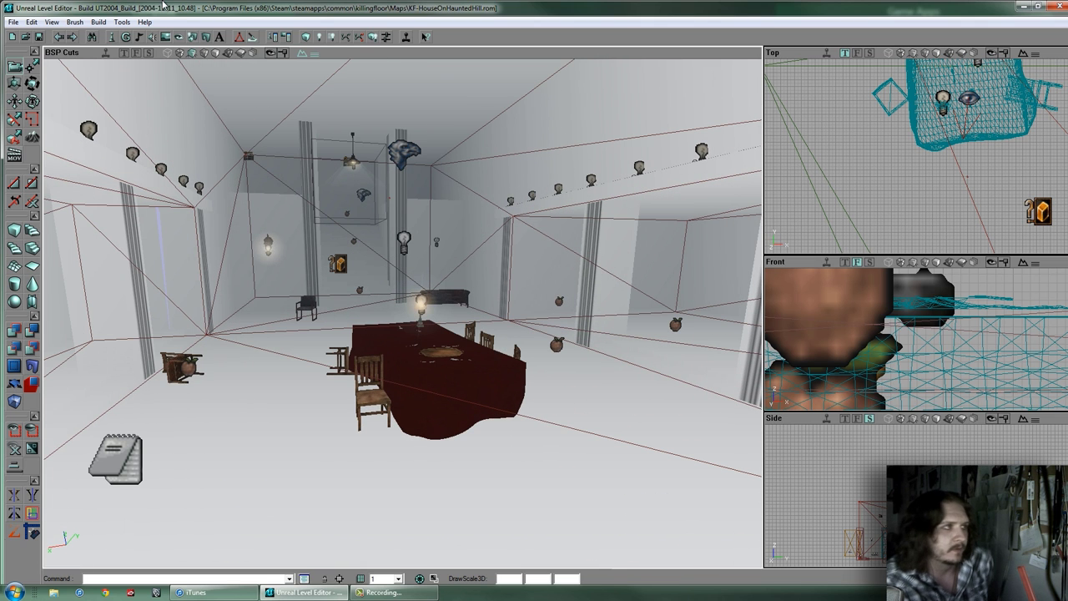
View the hall in Textured mode and in the render mode between Textured and Dynamic Light
left_click(205, 53)
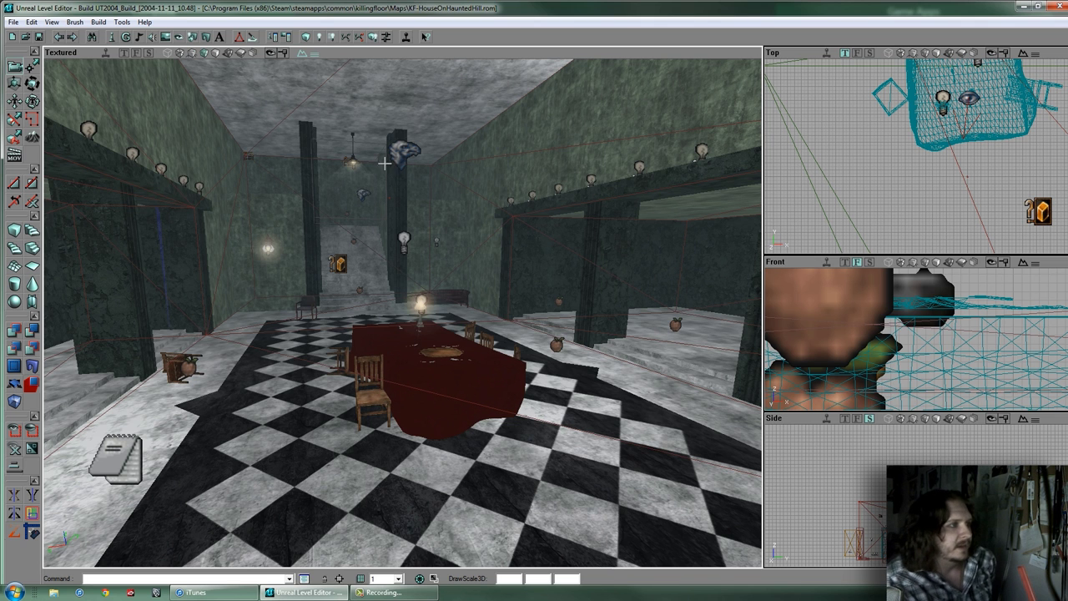
mouse_move(401, 313)
left_mouse_down()
mouse_move(412, 312)
mouse_move(403, 312)
left_mouse_up()
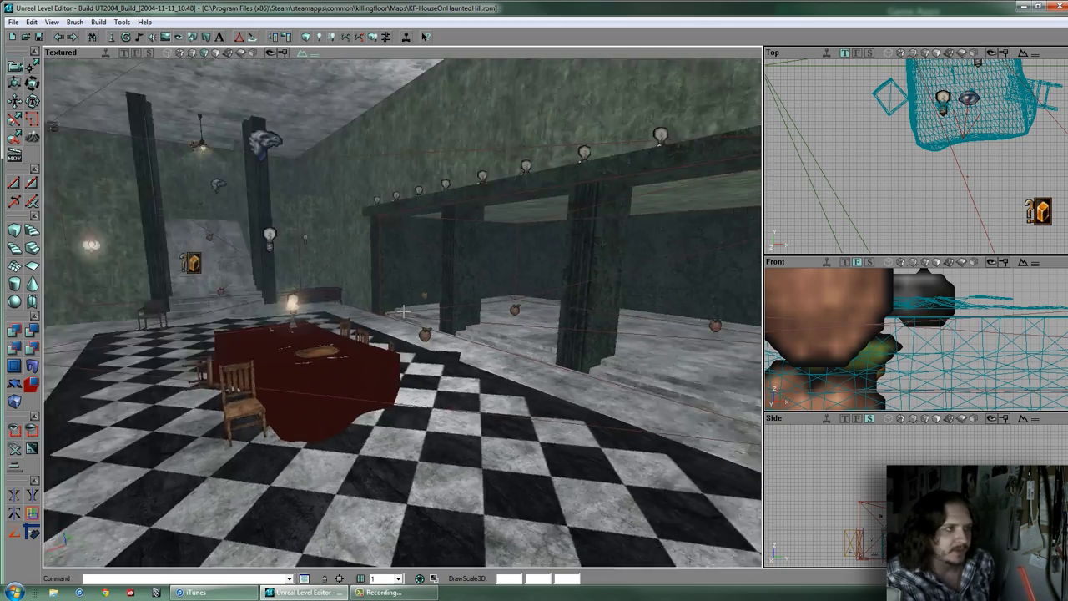
mouse_move(403, 312)
right_mouse_down()
mouse_move(362, 317)
mouse_move(409, 316)
right_mouse_up()
left_click(216, 53)
mouse_move(410, 316)
left_mouse_down()
mouse_move(422, 314)
mouse_move(406, 294)
mouse_move(398, 310)
left_mouse_up()
mouse_move(397, 311)
right_mouse_down()
mouse_move(415, 312)
mouse_move(336, 312)
mouse_move(405, 309)
mouse_move(393, 310)
mouse_move(405, 334)
mouse_move(392, 292)
mouse_move(400, 309)
mouse_move(339, 320)
mouse_move(439, 303)
mouse_move(398, 310)
right_mouse_up()
Display the hall in Dynamic Light mode and inspect the lighting on the ceiling, walls and dining table
left_click(228, 52)
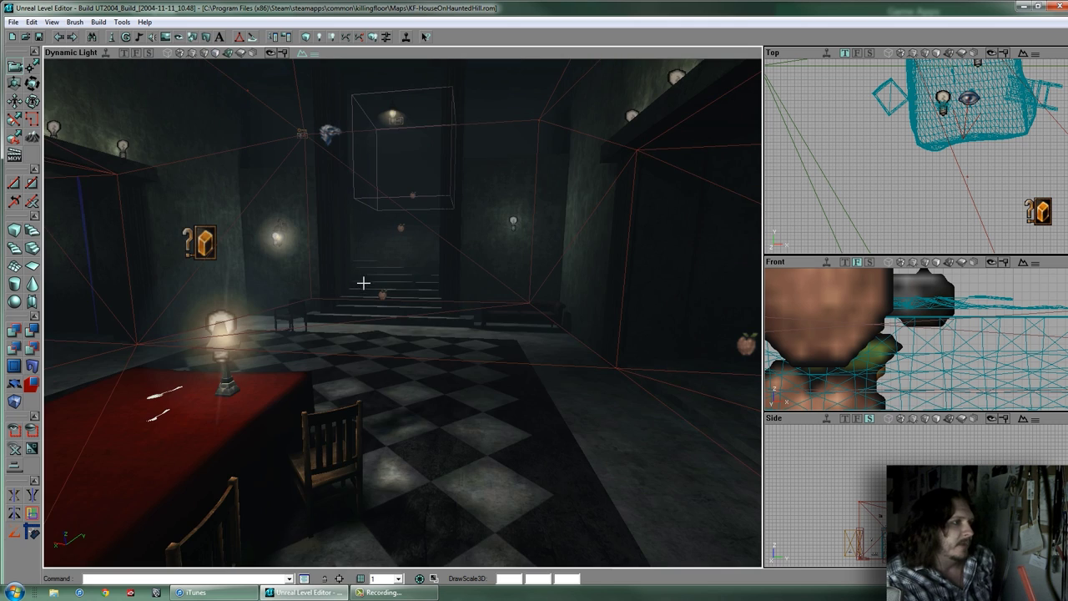
left_click_drag(362, 284, 402, 303)
right_click_drag(402, 304, 528, 239)
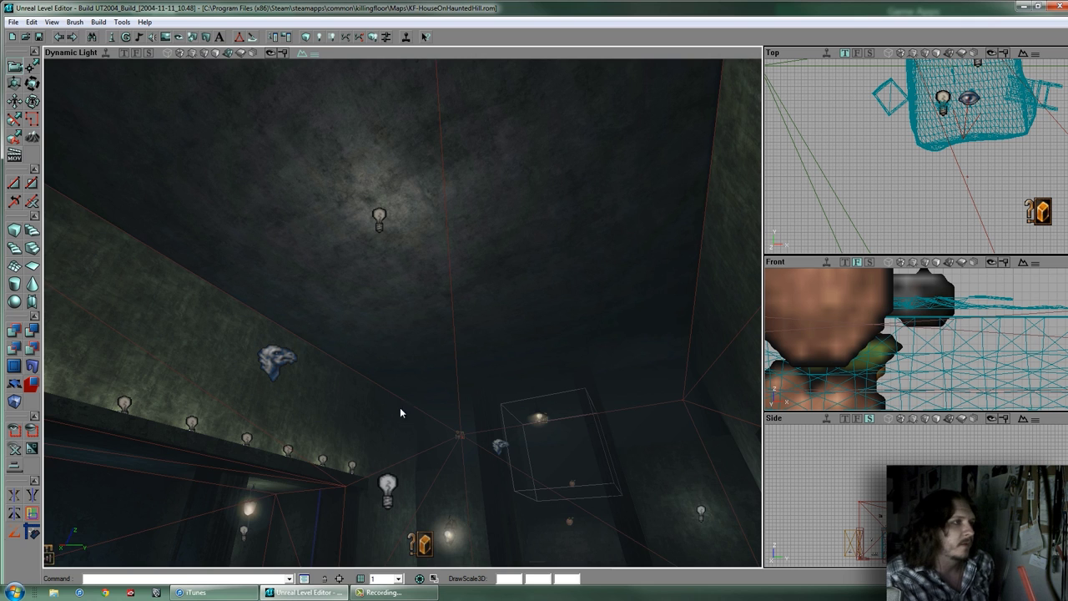
right_click_drag(399, 407, 242, 55)
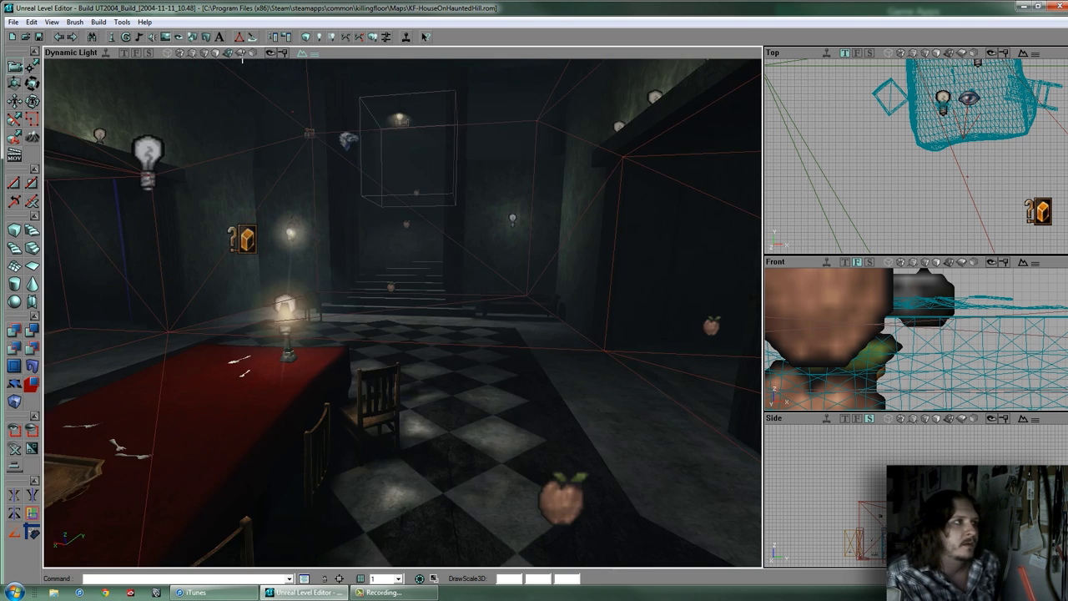
Inspect the hall's zones in Zone/Portal mode, and change the viewport to Depth Complexity
left_click(241, 53)
left_click_drag(388, 365, 403, 315)
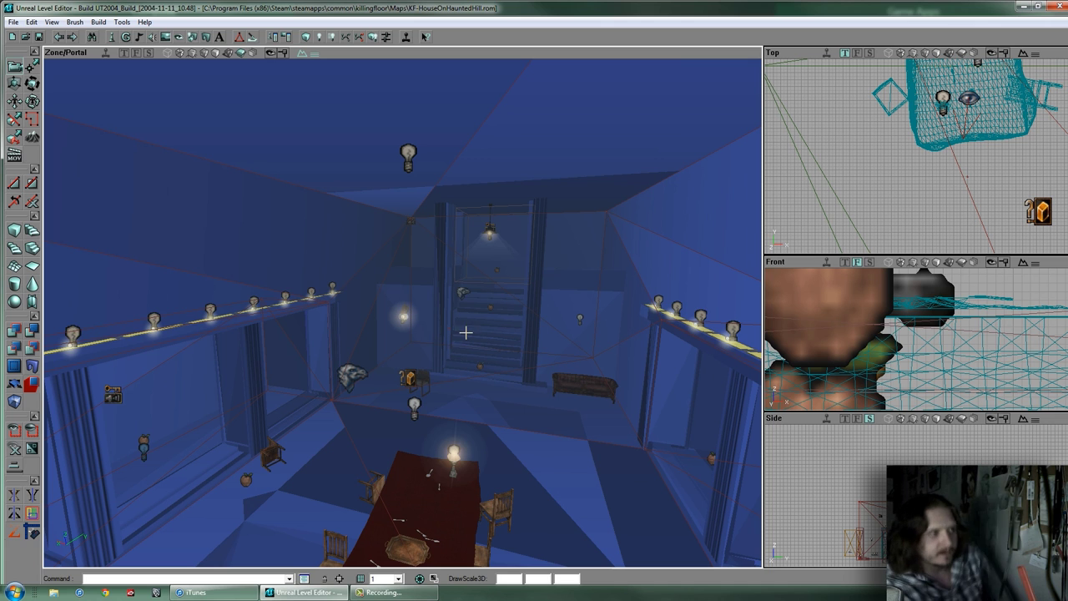
left_click_drag(402, 314, 402, 276)
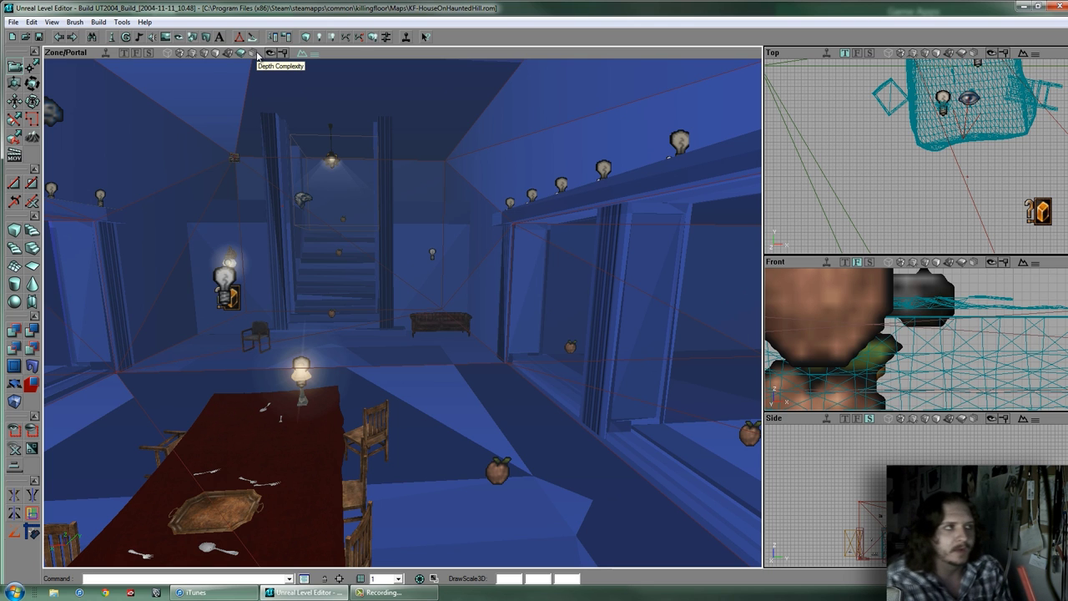
left_click(250, 51)
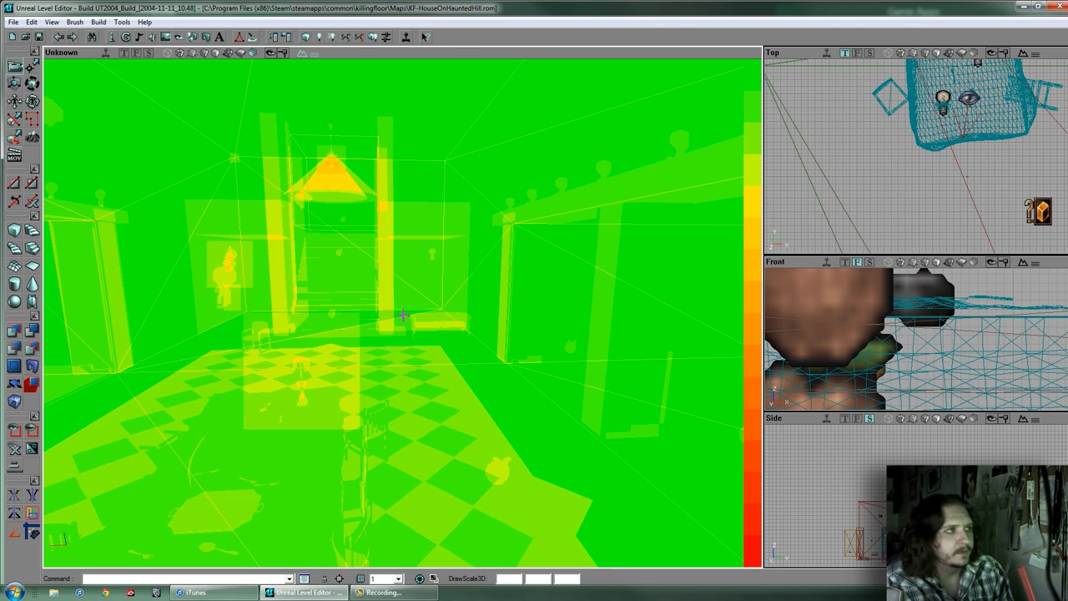
Inspect the hall's table, chairs and pillars in Depth Complexity mode and compare the view with Dynamic Light mode
left_click_drag(402, 315, 300, 131)
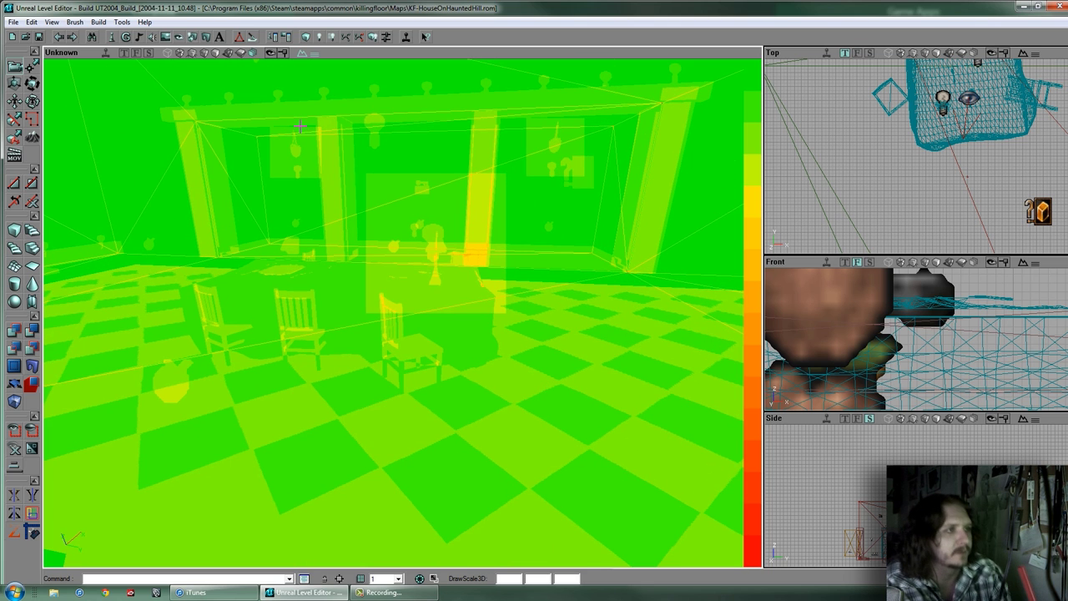
left_click_drag(314, 135, 288, 126)
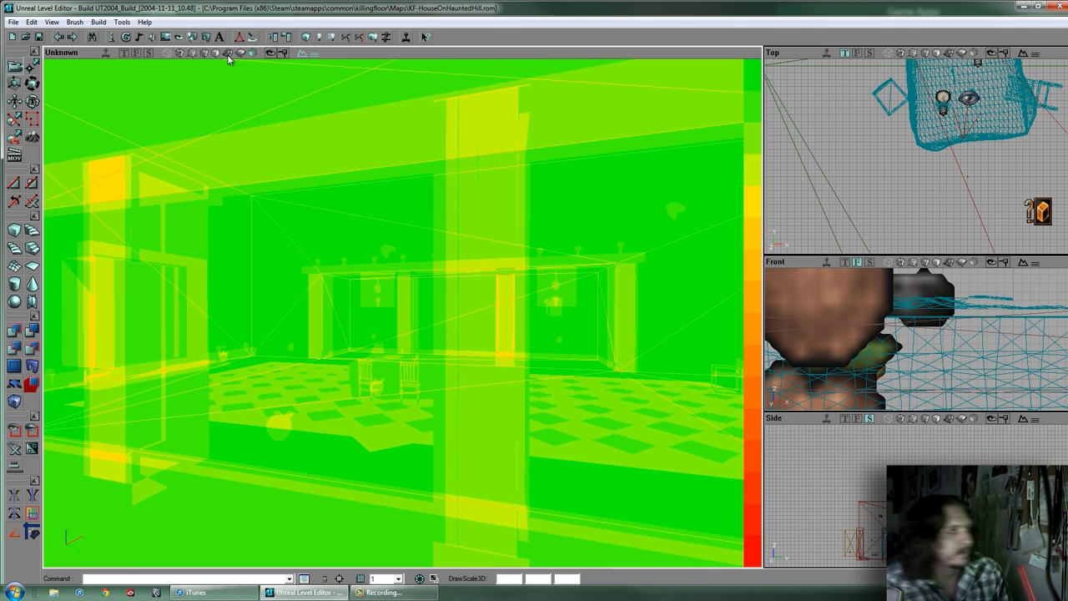
left_click(228, 52)
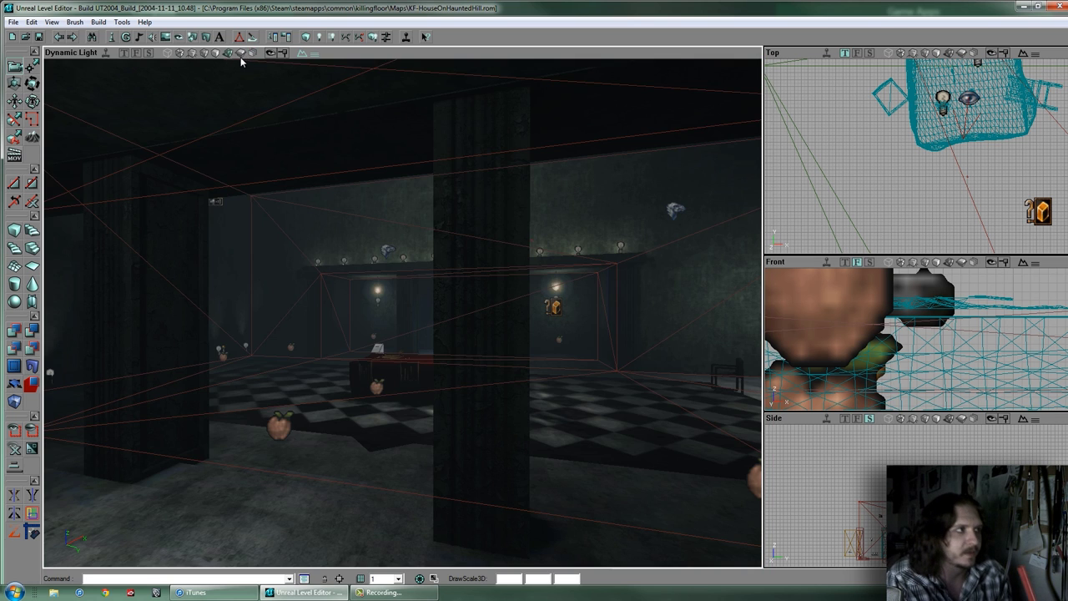
left_click(241, 53)
left_click(253, 52)
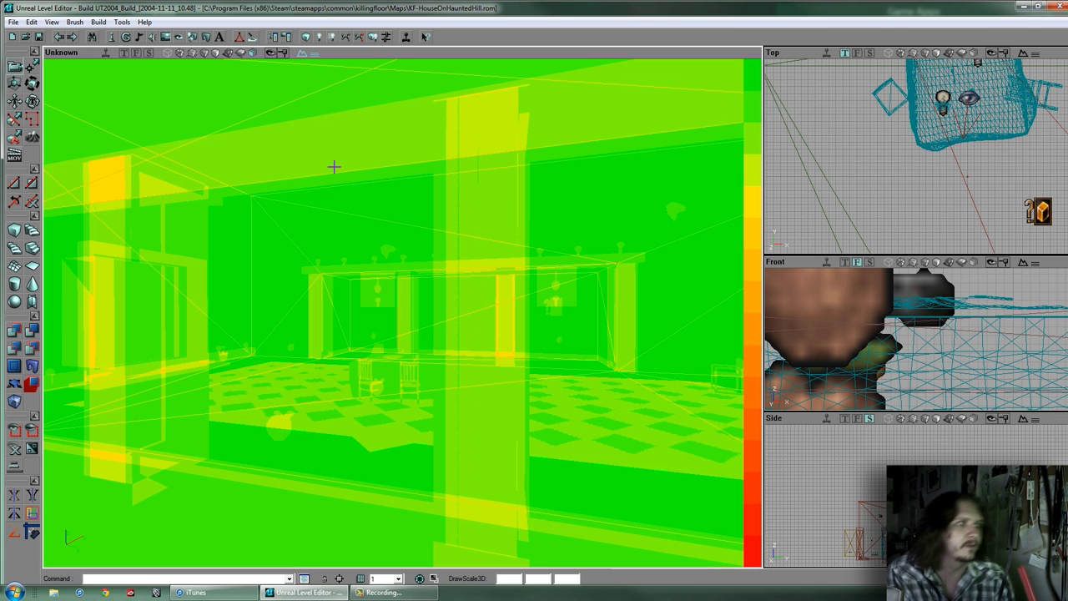
left_click(229, 53)
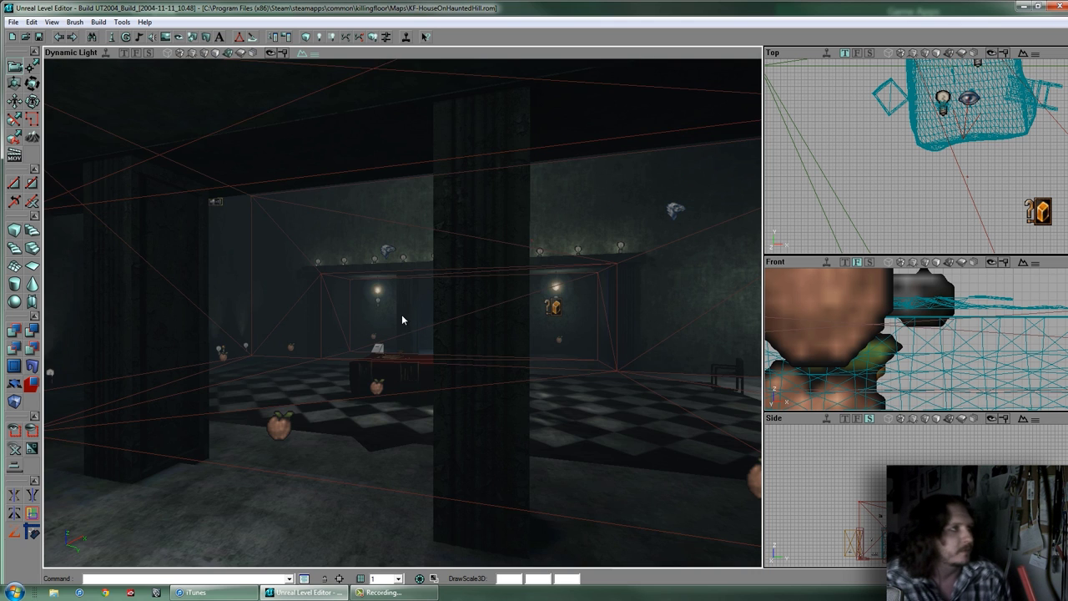
Select the emitter above the dining table and align the camera to it to examine the Lock to Selected Actor option
right_click_drag(401, 313, 401, 308)
left_click_drag(401, 308, 314, 27)
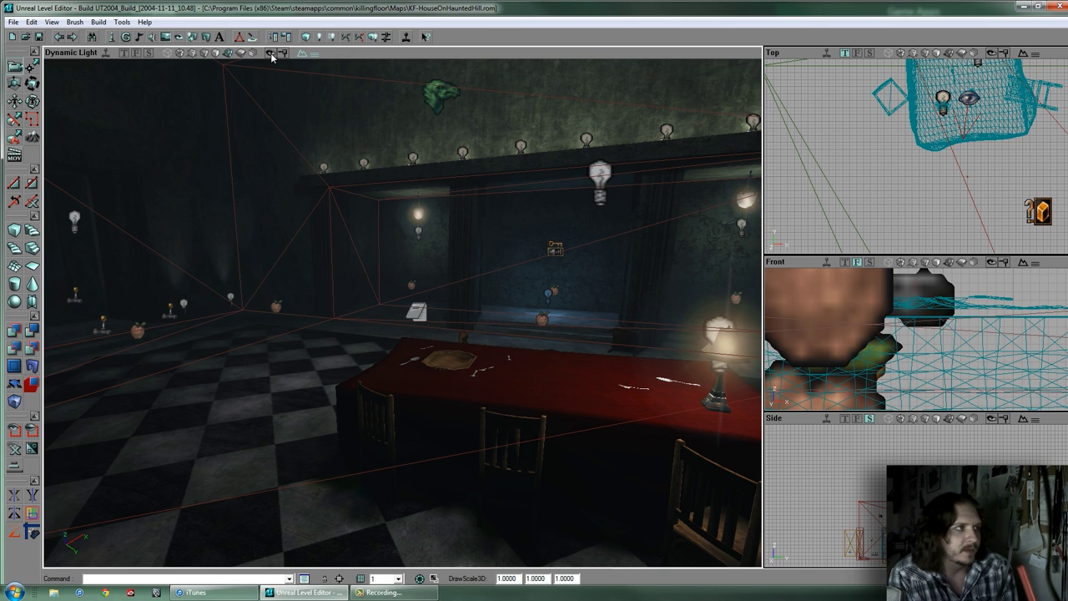
left_click_drag(337, 106, 344, 91)
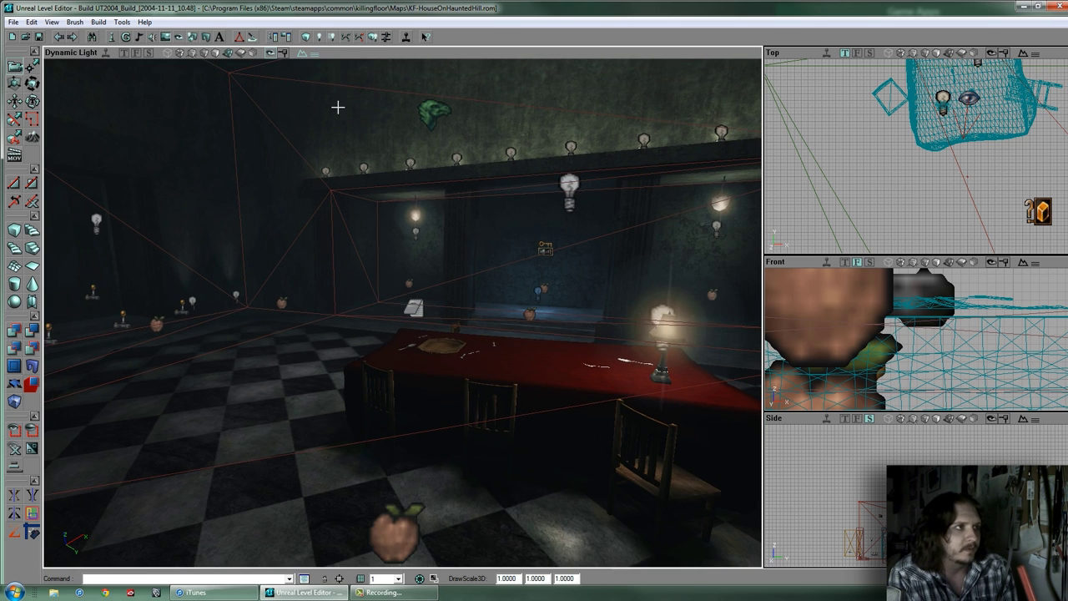
left_click(410, 119)
left_click(433, 114)
key("Home")
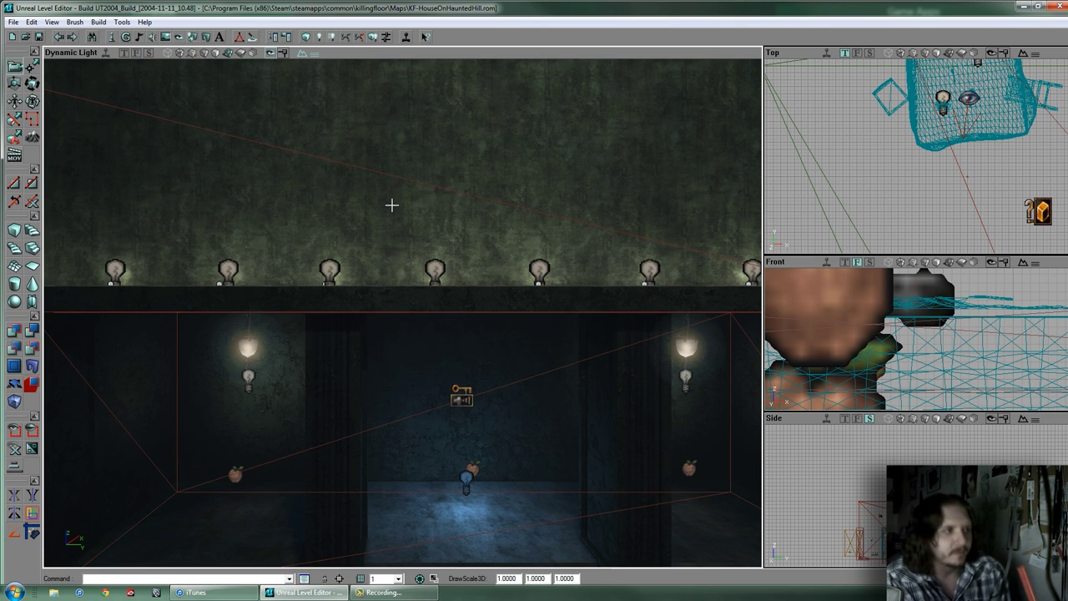
right_click_drag(391, 209, 413, 311)
left_click_drag(412, 311, 405, 350)
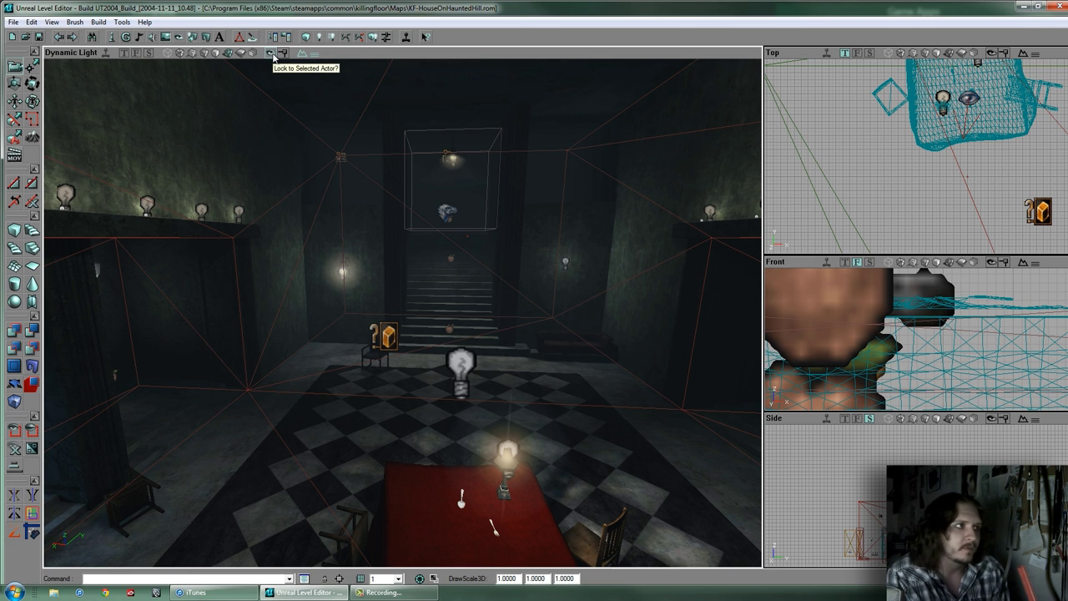
mouse_move(372, 171)
left_mouse_down()
mouse_move(400, 312)
mouse_move(372, 172)
left_mouse_up()
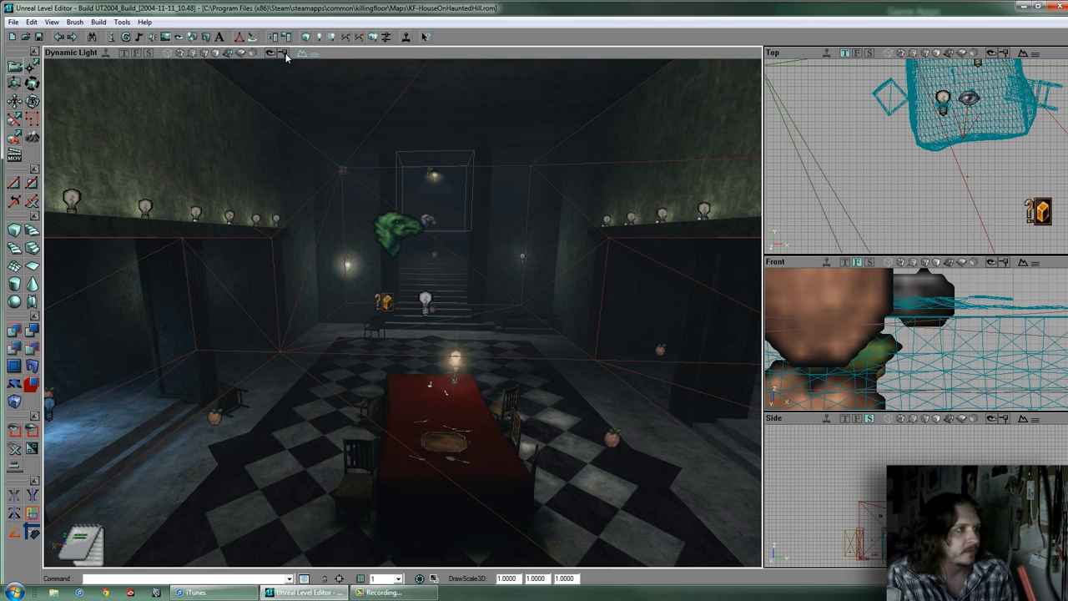
Select the red builder brush in front of the staircase and compare its vertices with Show Large Vertices on and off
left_click_drag(424, 261, 430, 238)
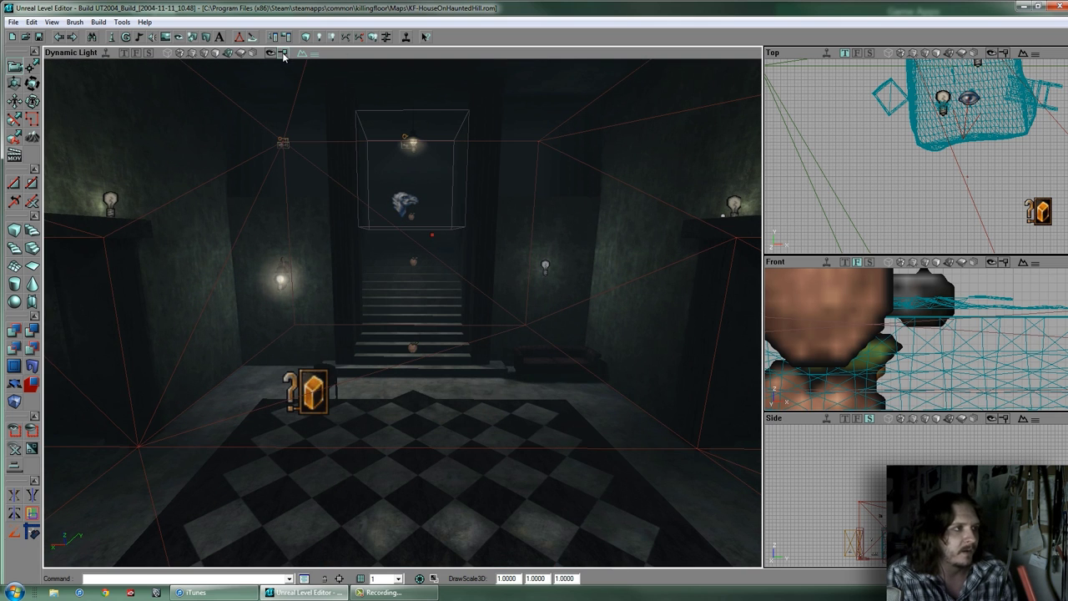
left_click(551, 149)
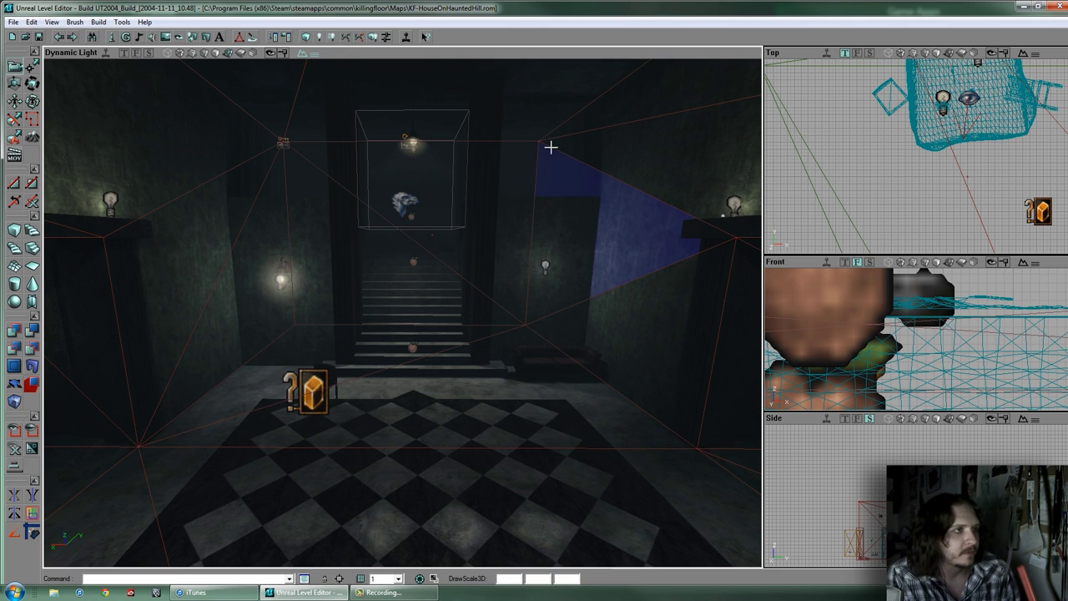
left_click(550, 148)
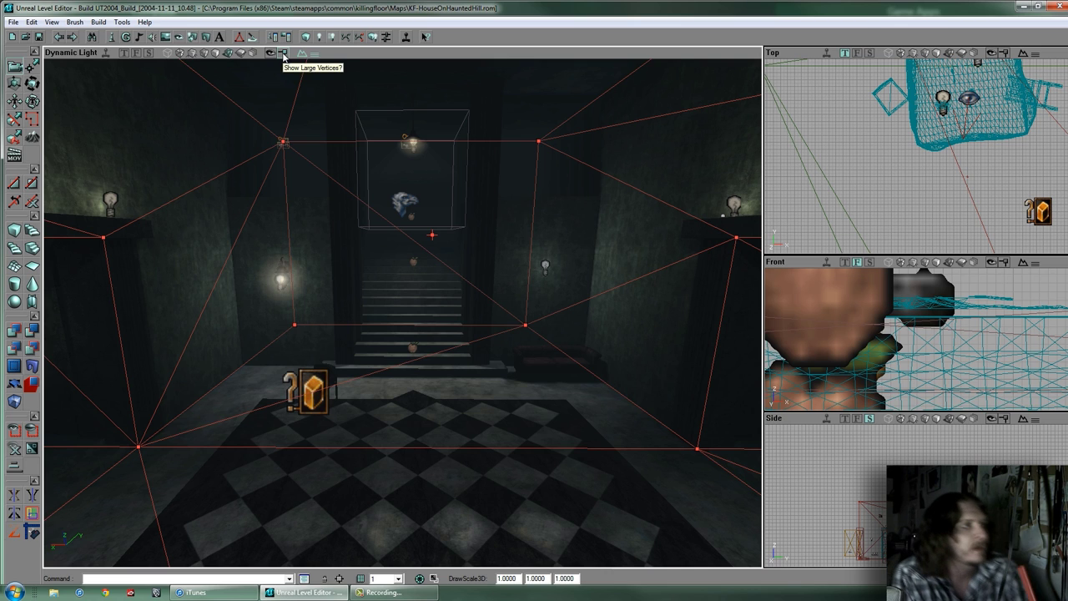
left_click(283, 53)
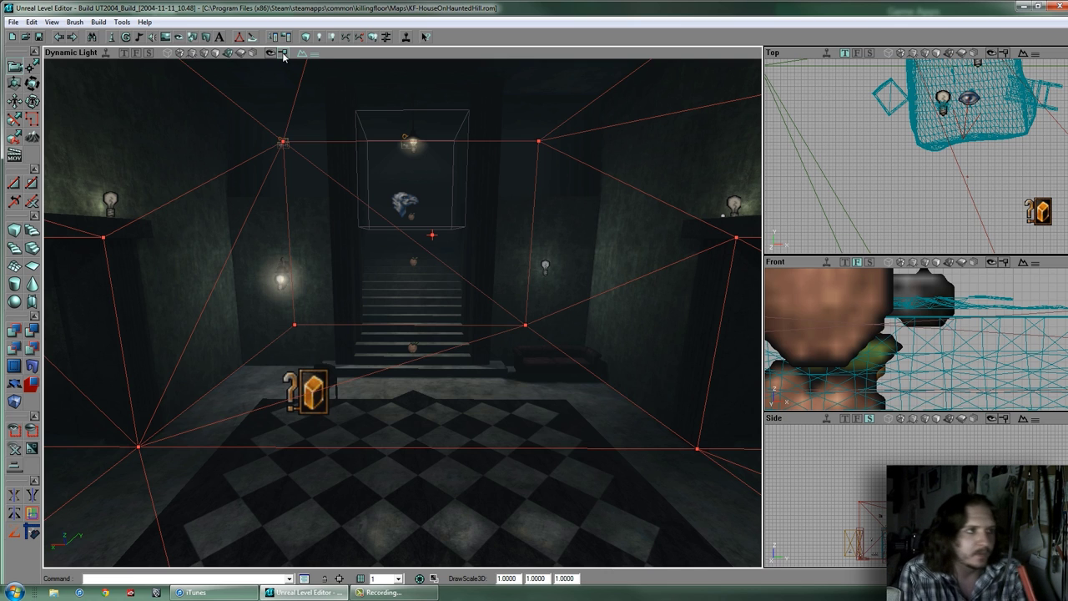
left_click(283, 53)
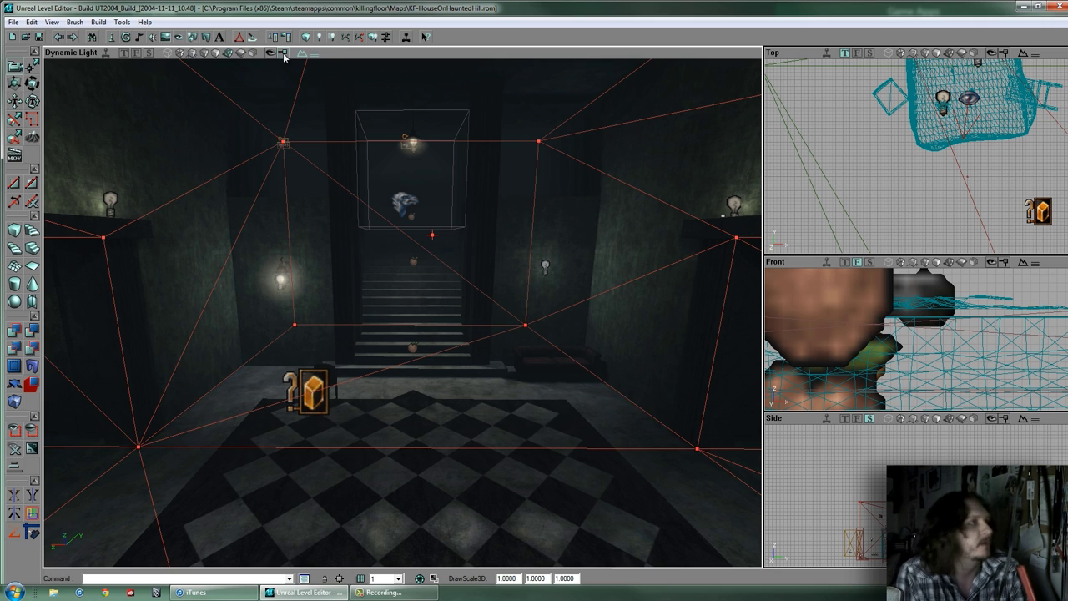
left_click(283, 54)
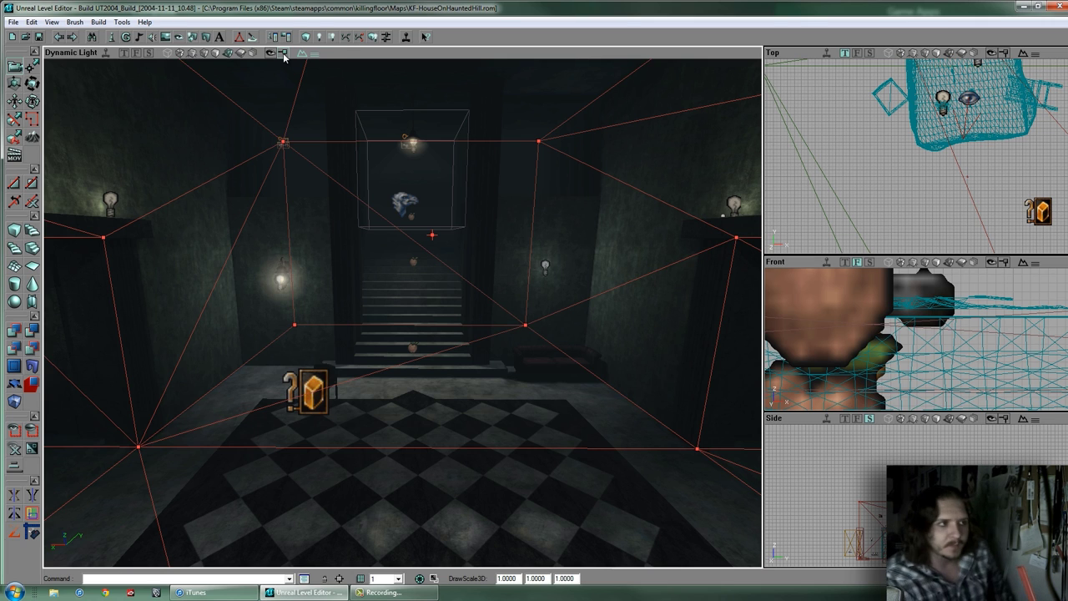
left_click(283, 53)
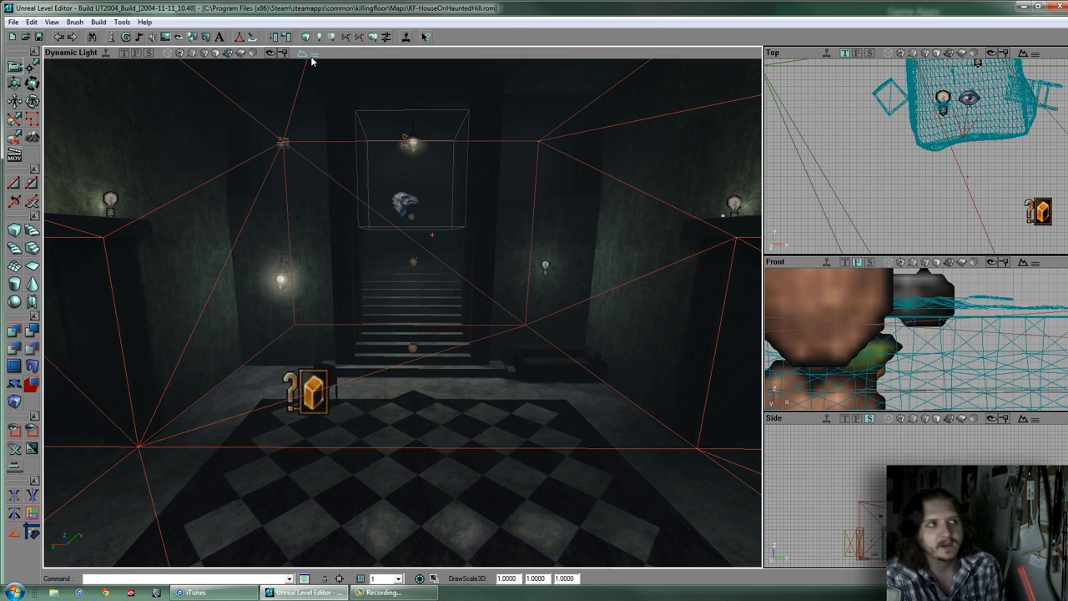
Compare the dining hall with distance fog off and on, and review the viewport's View display options
left_click_drag(370, 177, 401, 312)
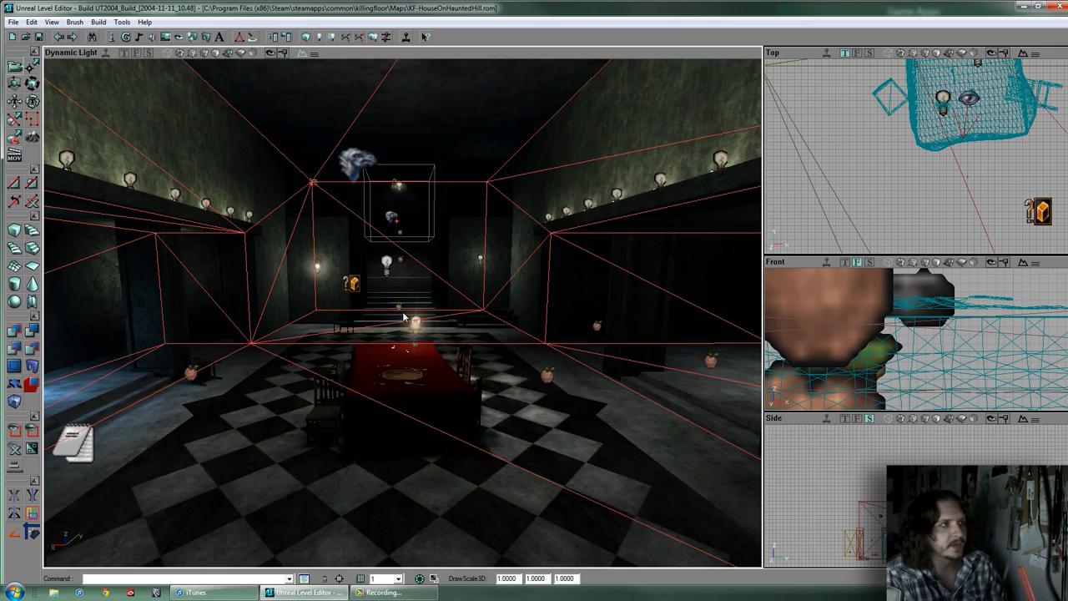
left_click_drag(400, 309, 401, 308)
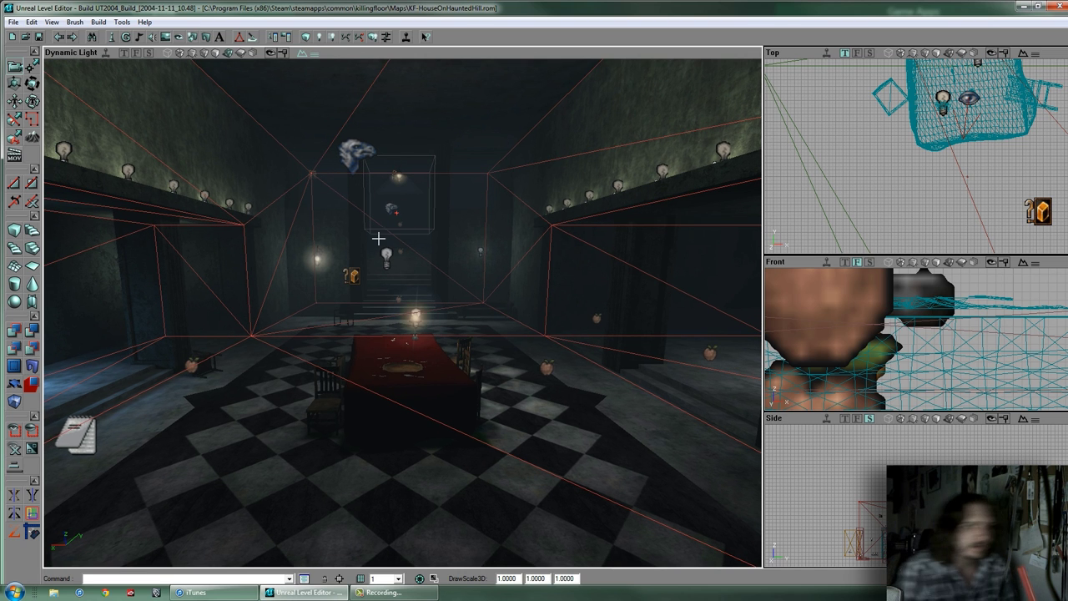
left_click_drag(378, 239, 402, 314)
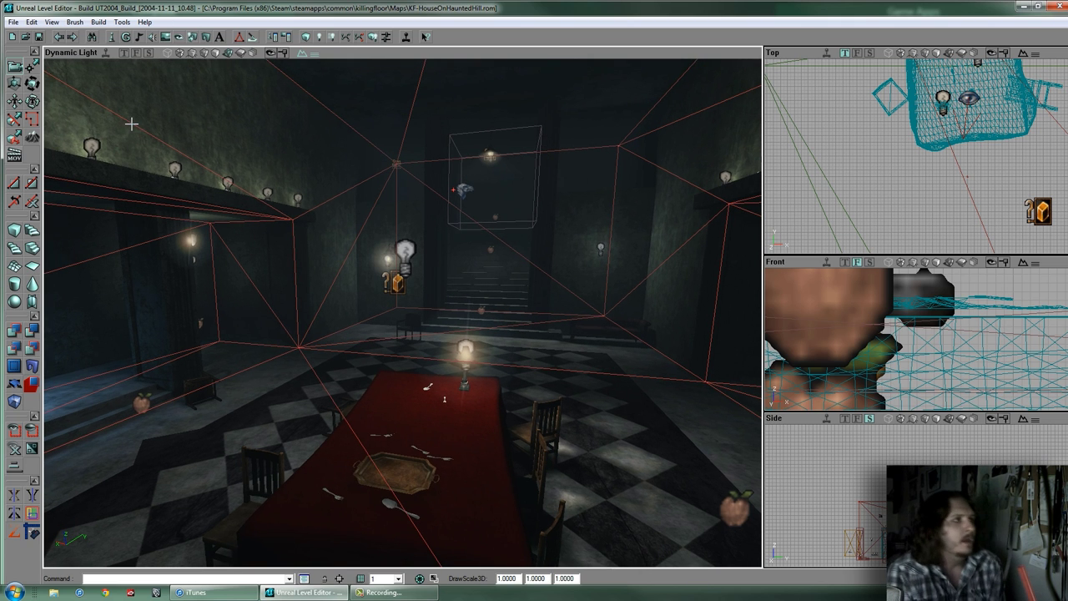
right_click(348, 53)
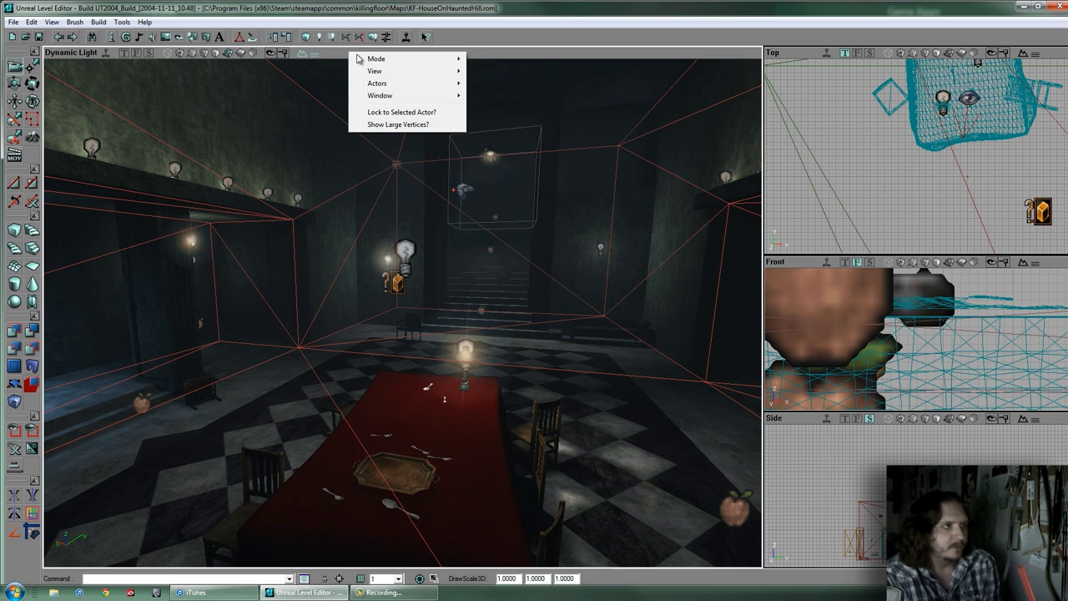
mouse_move(360, 59)
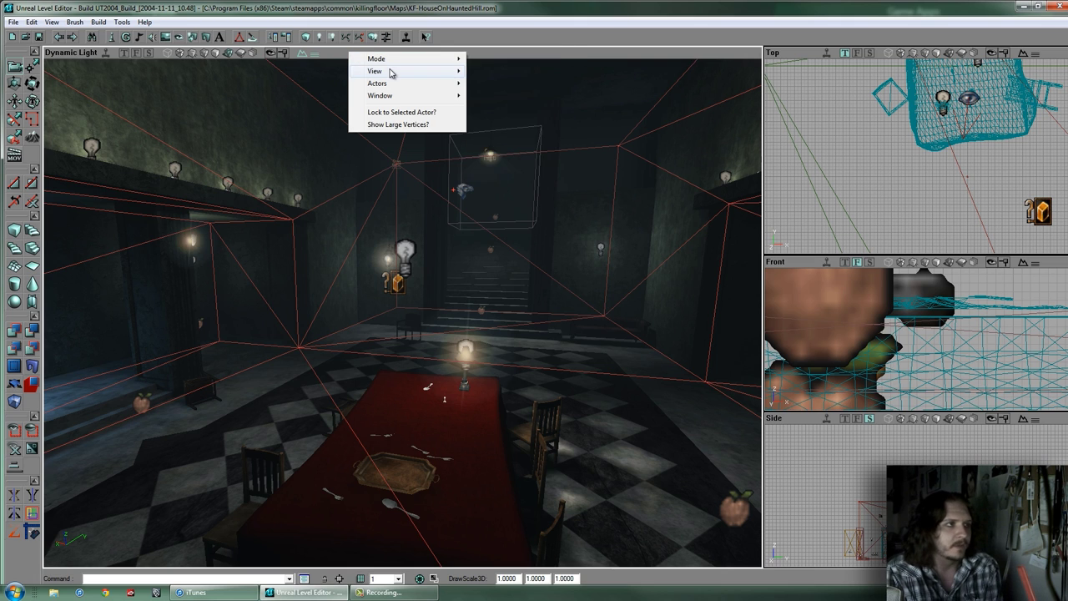
mouse_move(382, 73)
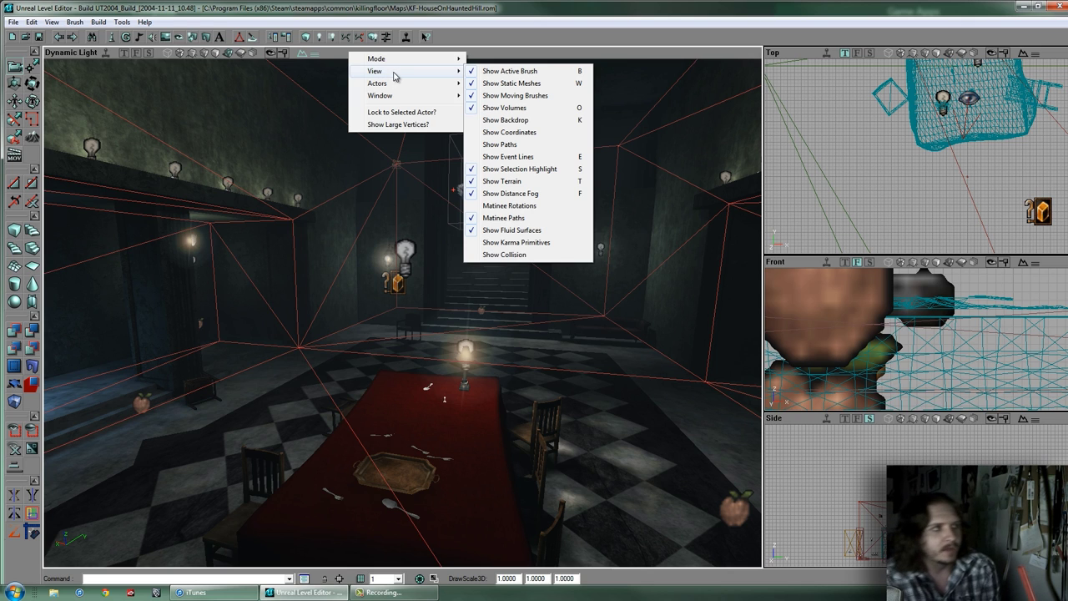
left_click(310, 58)
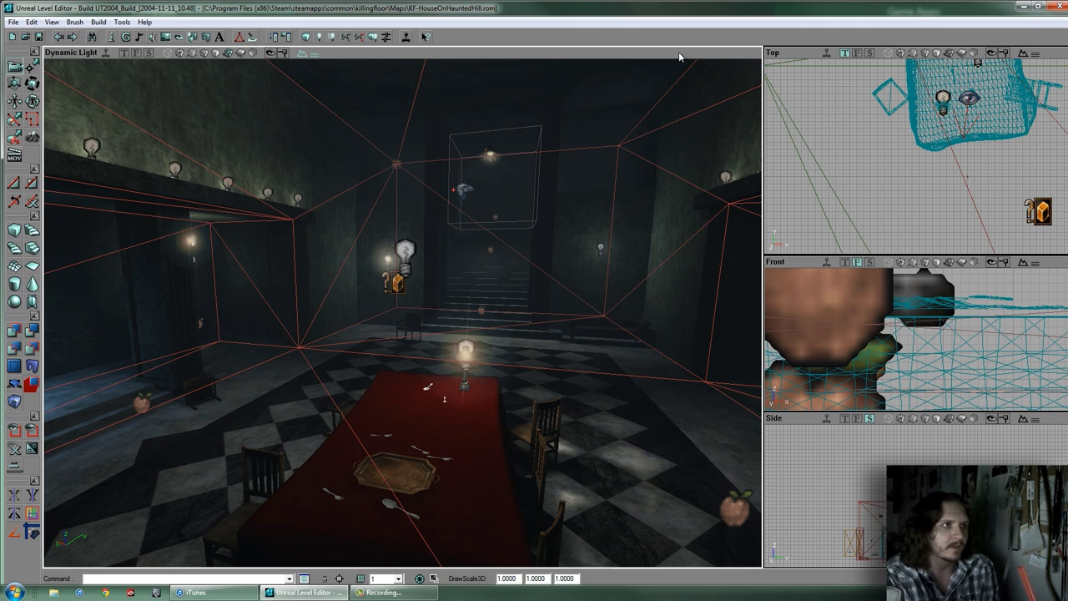
Show the paths to inspect the connections between the hall's path nodes, and hide them again
right_click(421, 56)
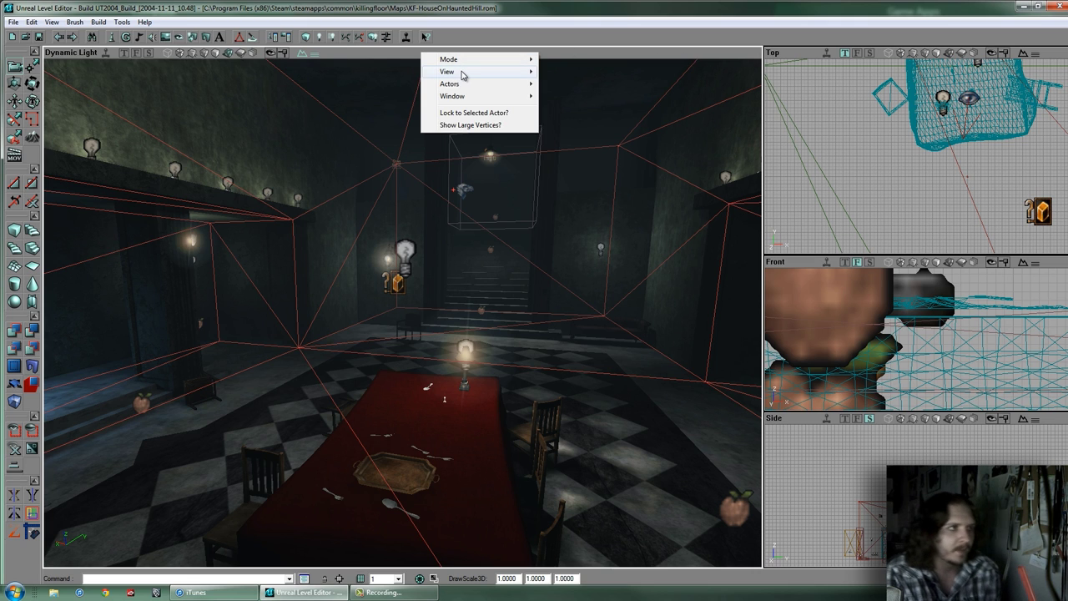
mouse_move(464, 73)
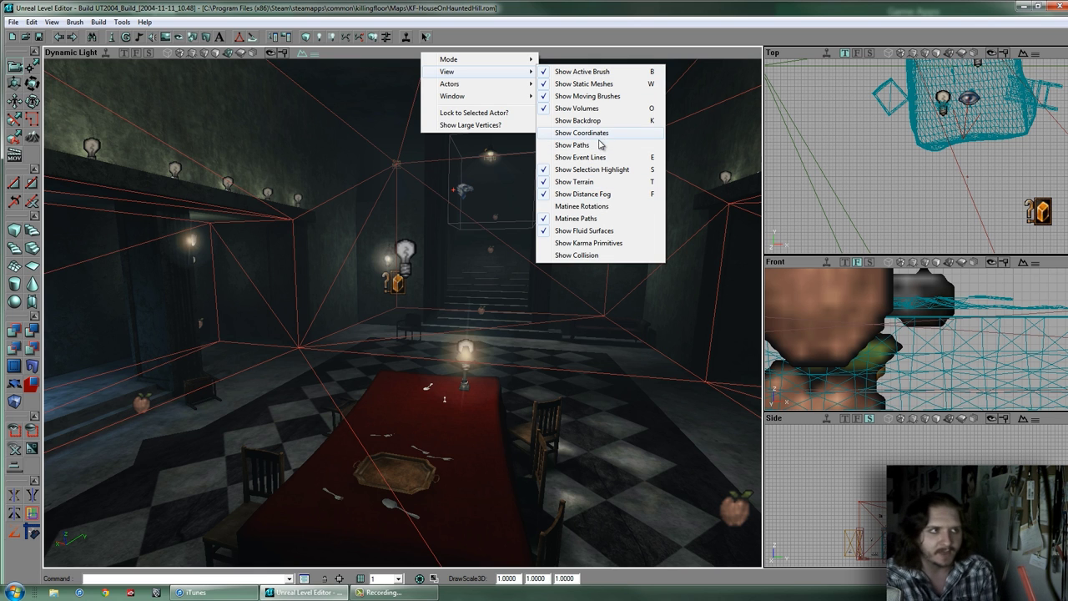
left_click(593, 145)
right_click_drag(574, 241, 343, 311)
left_click_drag(342, 315, 483, 56)
right_click(500, 81)
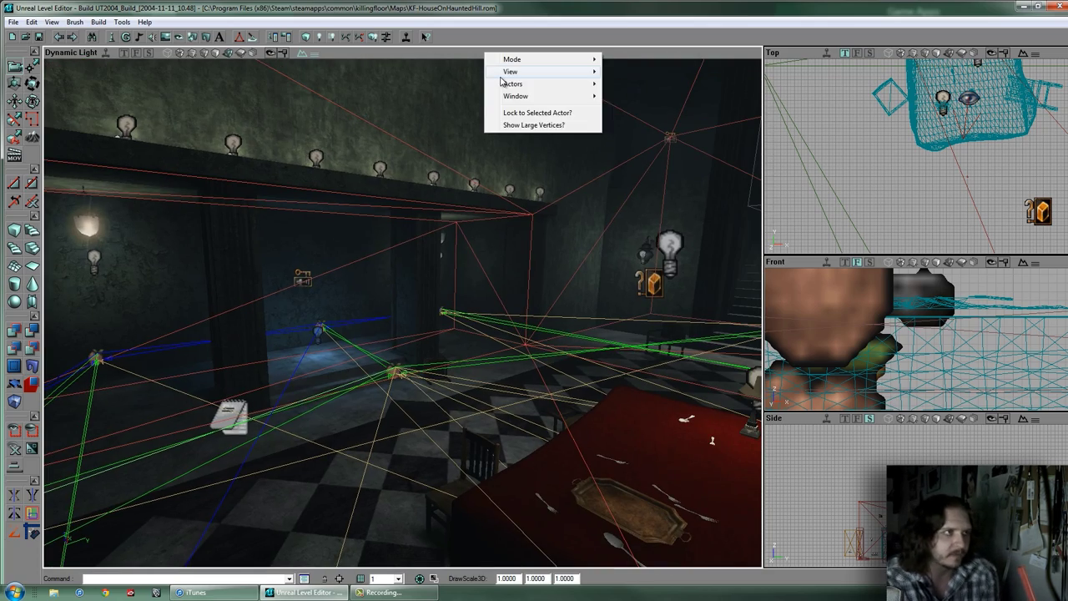
mouse_move(500, 77)
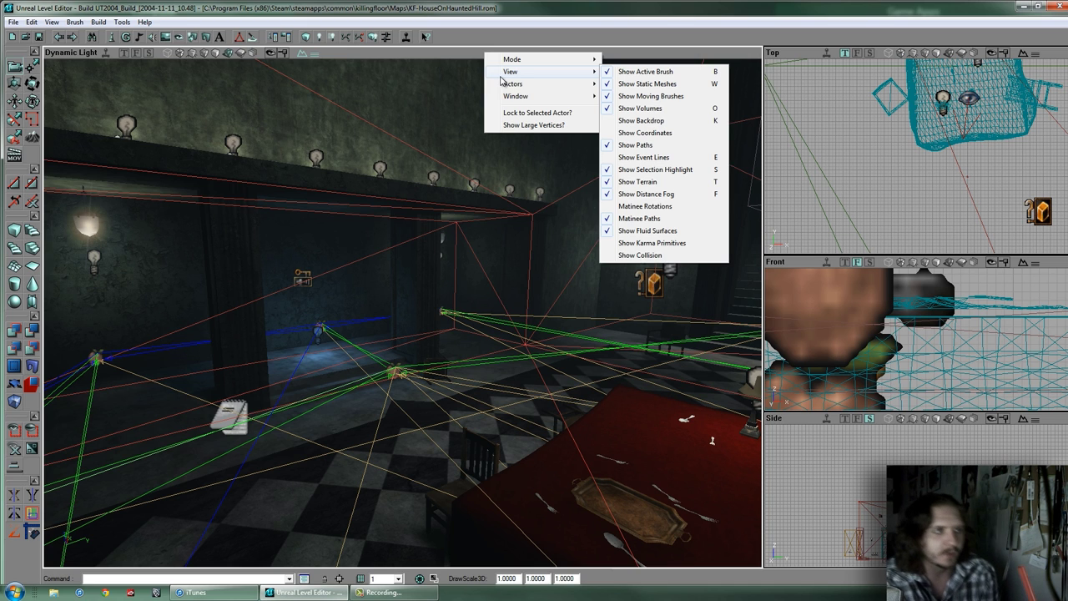
left_click(638, 146)
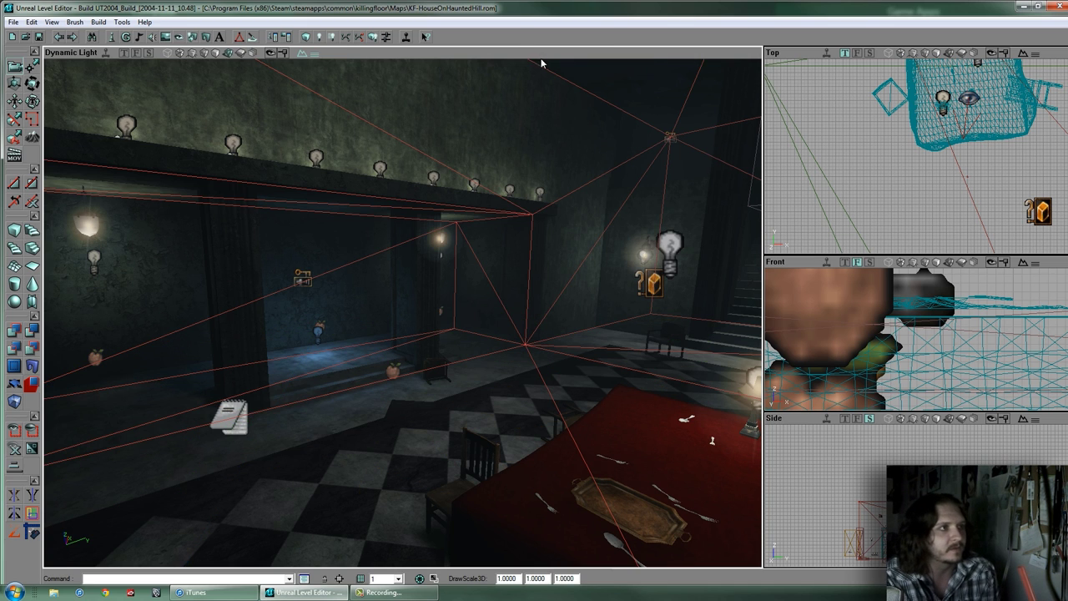
Review the Show Volumes option and compare the hall with its volumes hidden and shown
right_click(540, 63)
mouse_move(613, 78)
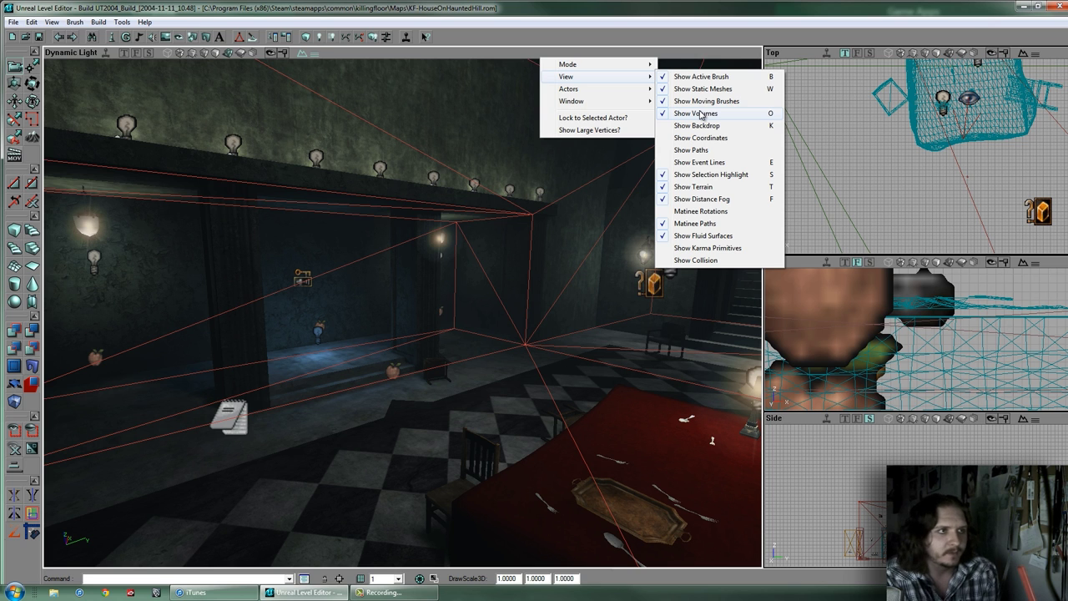
left_click(585, 11)
mouse_move(405, 313)
right_mouse_down()
mouse_move(417, 314)
mouse_move(403, 312)
right_mouse_up()
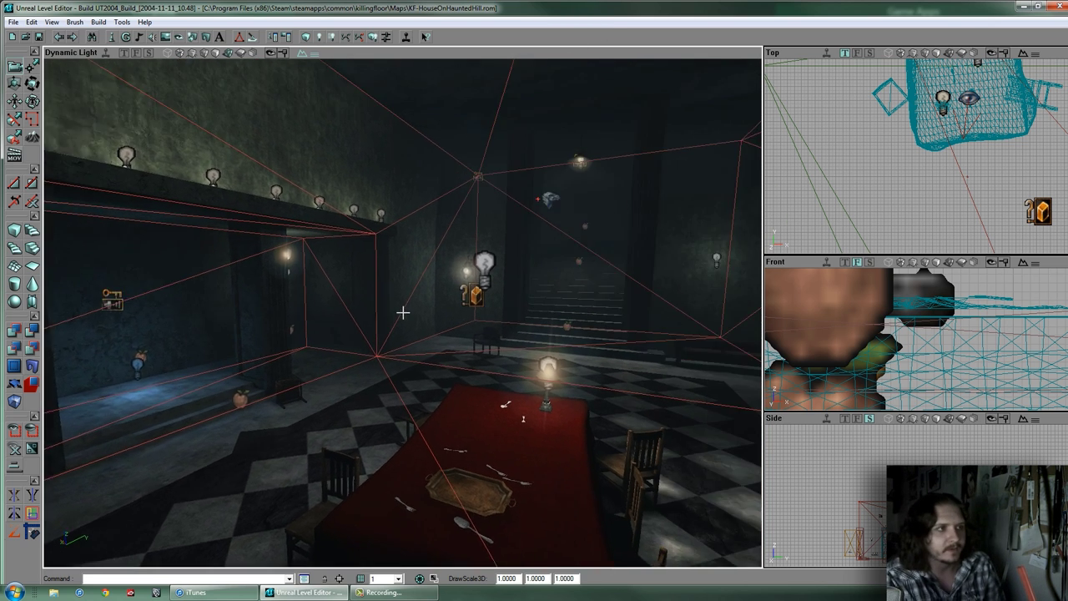
left_click_drag(403, 312, 402, 312)
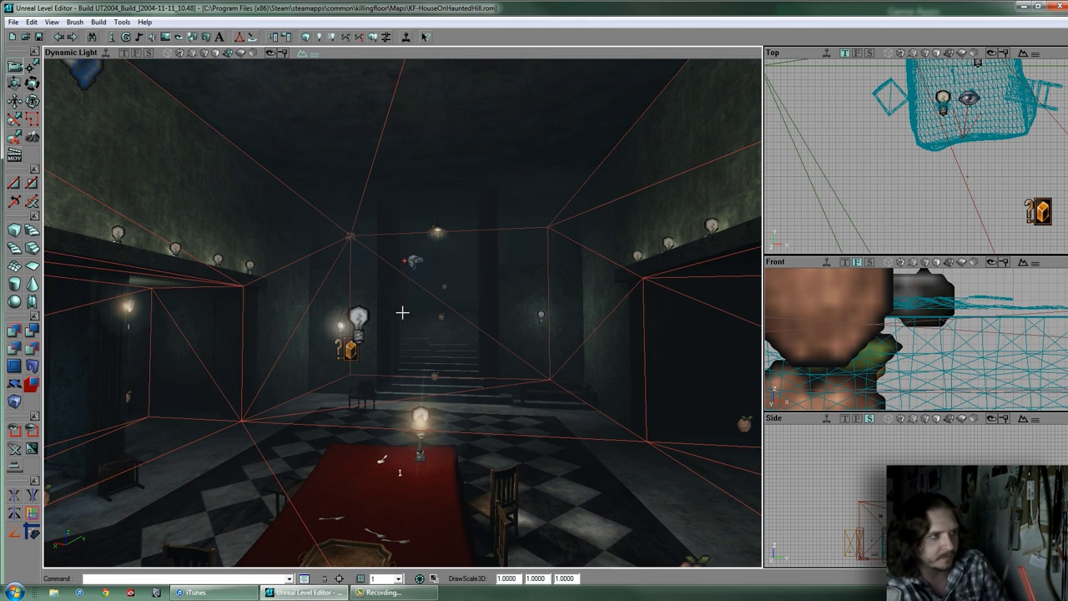
right_click_drag(402, 312, 400, 312)
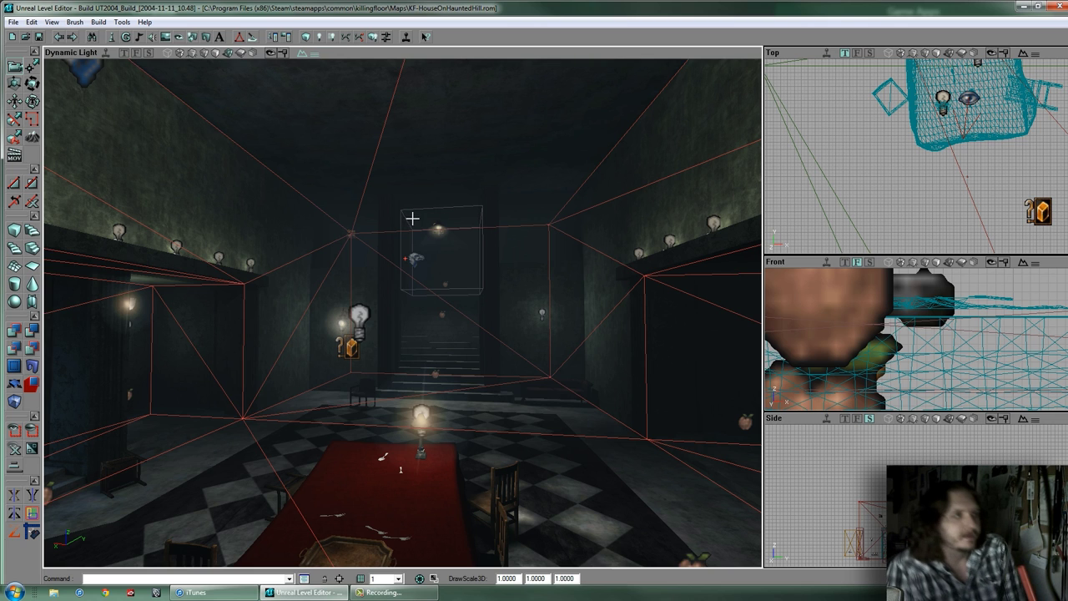
Review the perspective viewport's Mode, View, Actors and Window options and close them without a choice
right_click(396, 54)
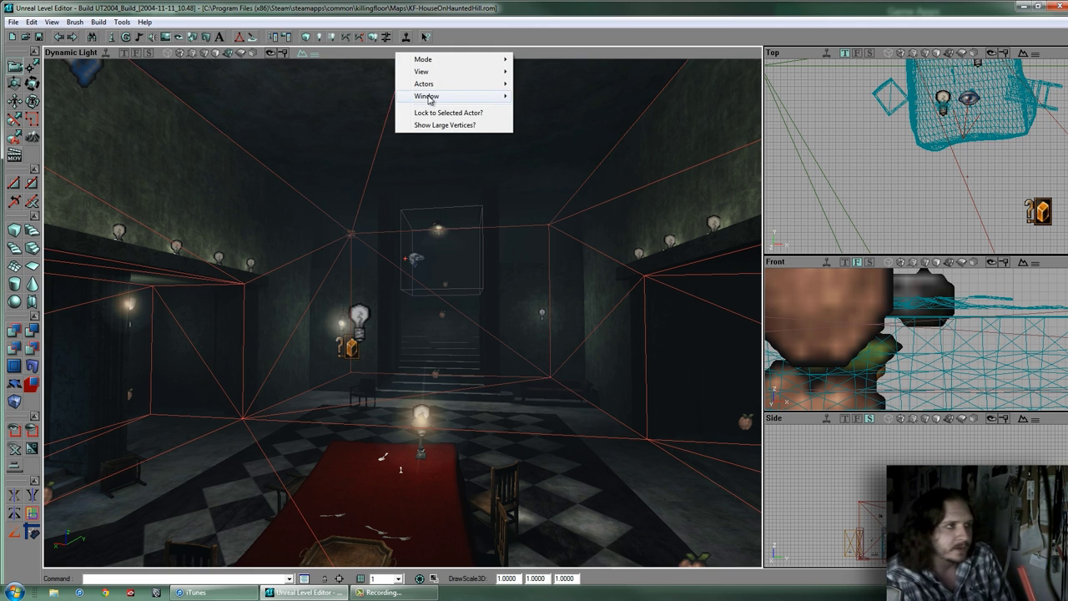
mouse_move(431, 99)
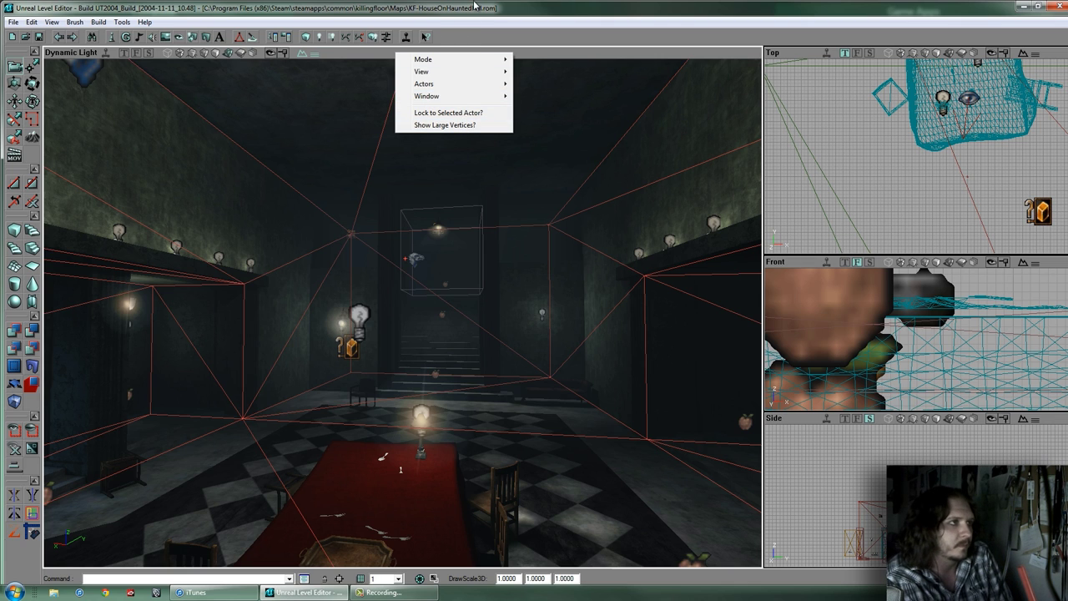
left_click(458, 13)
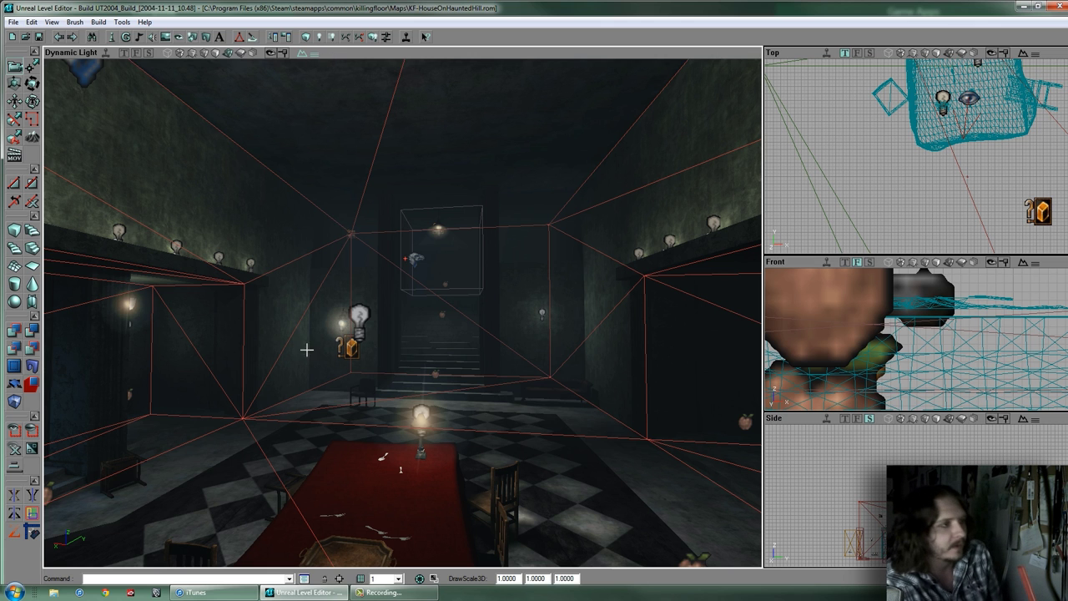
Fly the camera around the dining hall between the table, the staircase and the side walls to try out camera movement
right_click_drag(305, 348, 376, 295)
left_click_drag(376, 295, 404, 333)
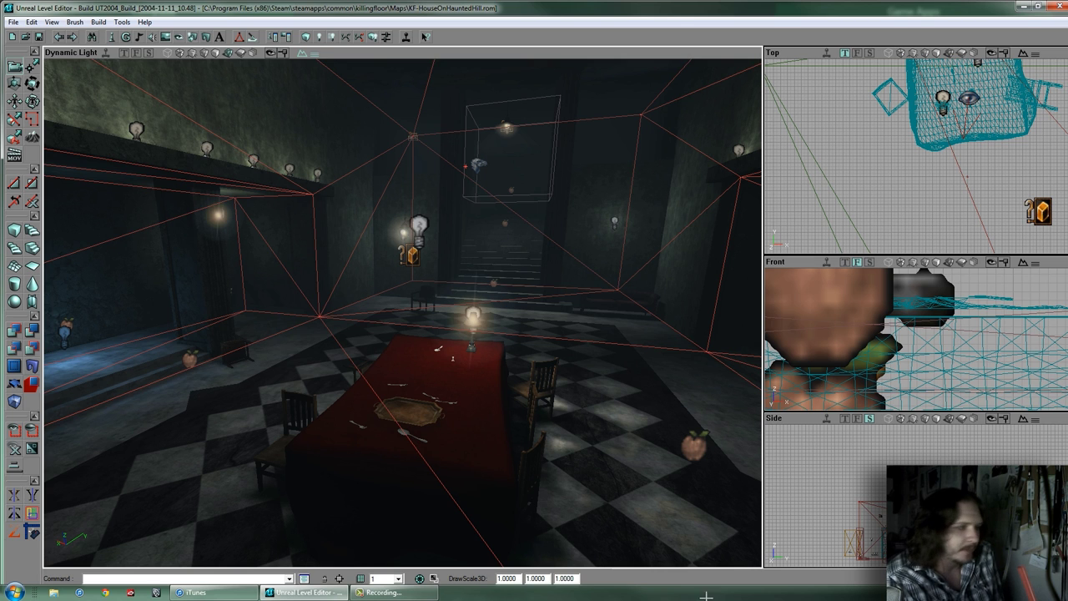
left_click_drag(640, 403, 641, 288)
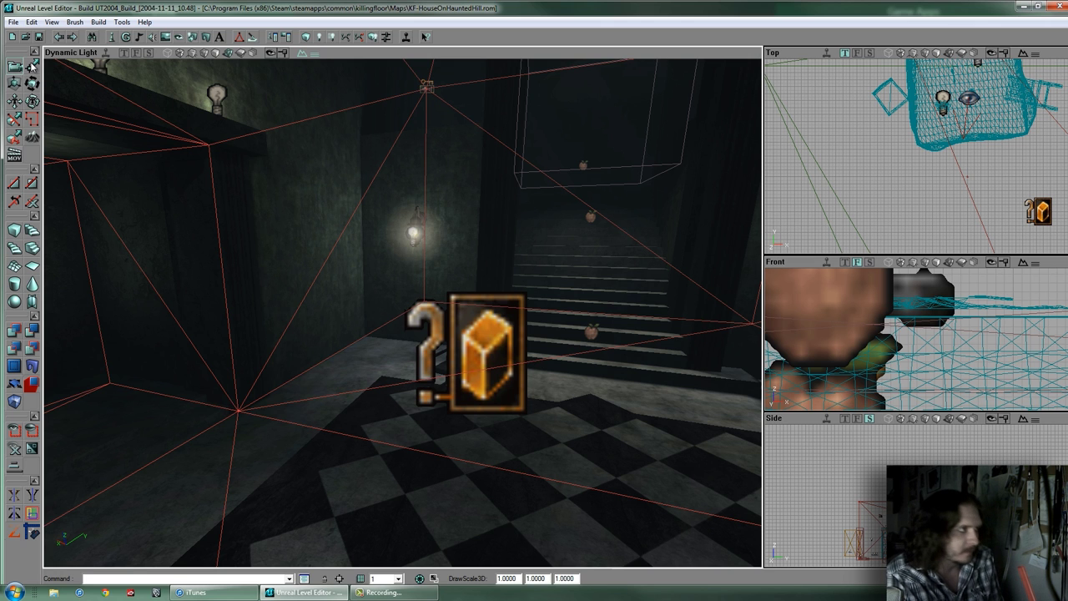
left_click_drag(400, 308, 191, 163)
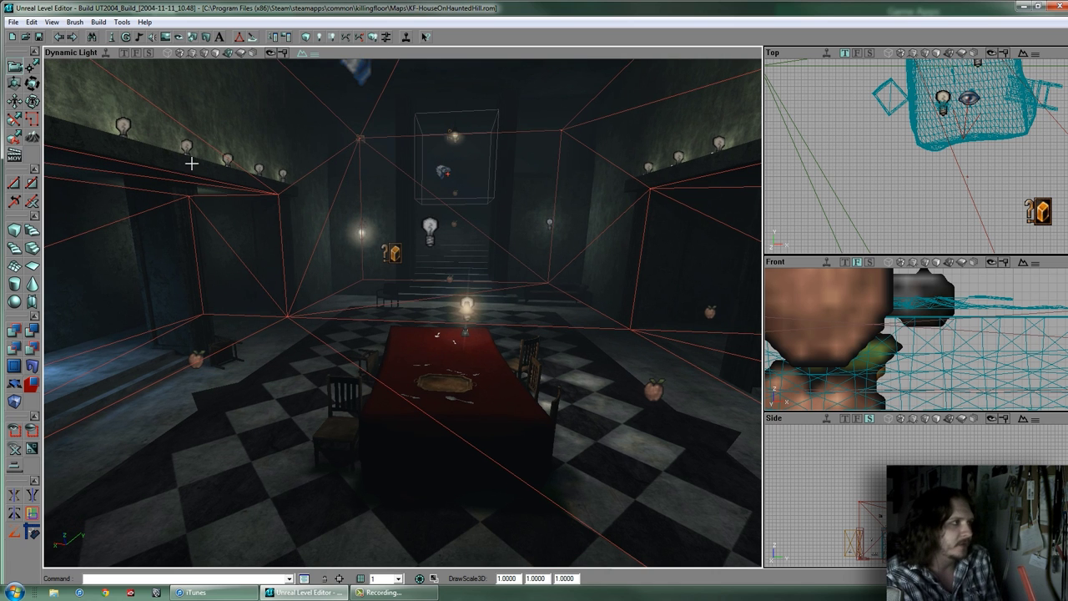
mouse_move(317, 221)
left_mouse_down()
mouse_move(401, 312)
mouse_move(317, 222)
left_mouse_up()
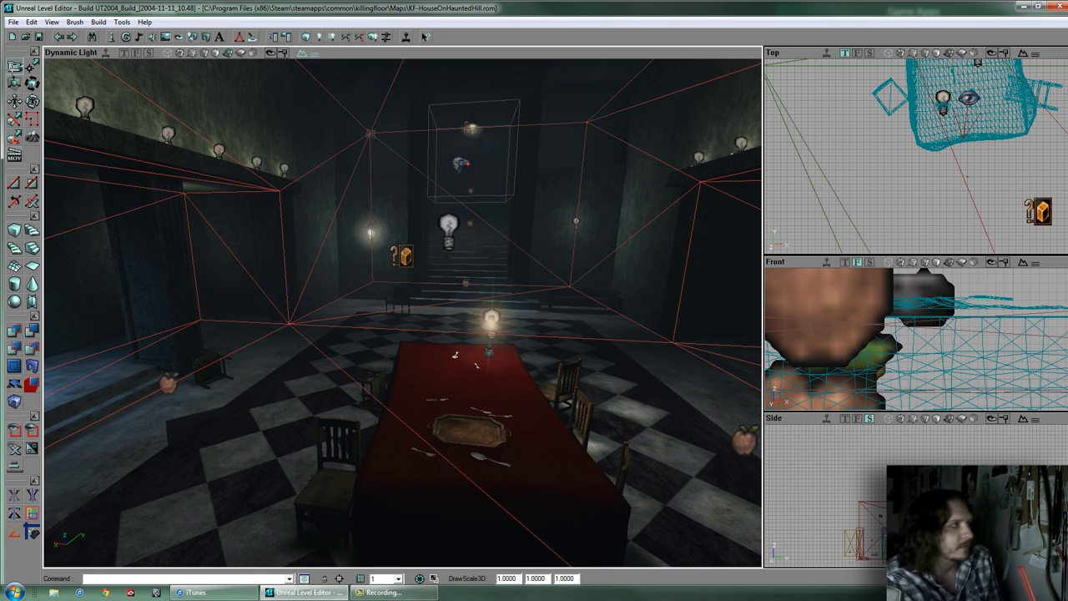
left_click_drag(403, 311, 469, 236)
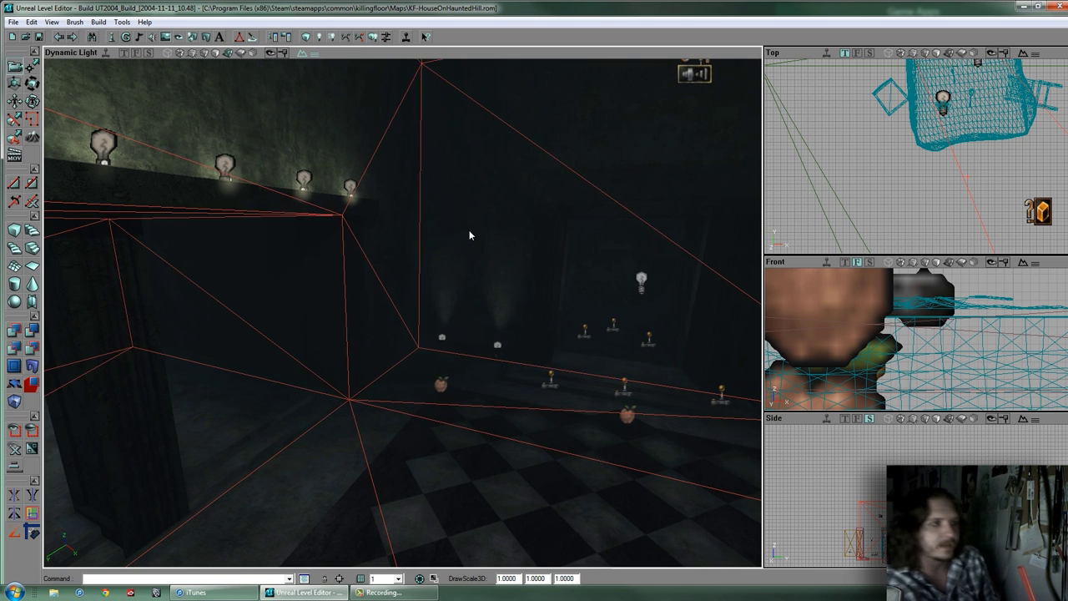
Switch to Vertex Editing mode and select the vertex at the upper wall corner beside the staircase
left_click(468, 240)
left_click_drag(98, 296, 4, 52)
left_click(33, 65)
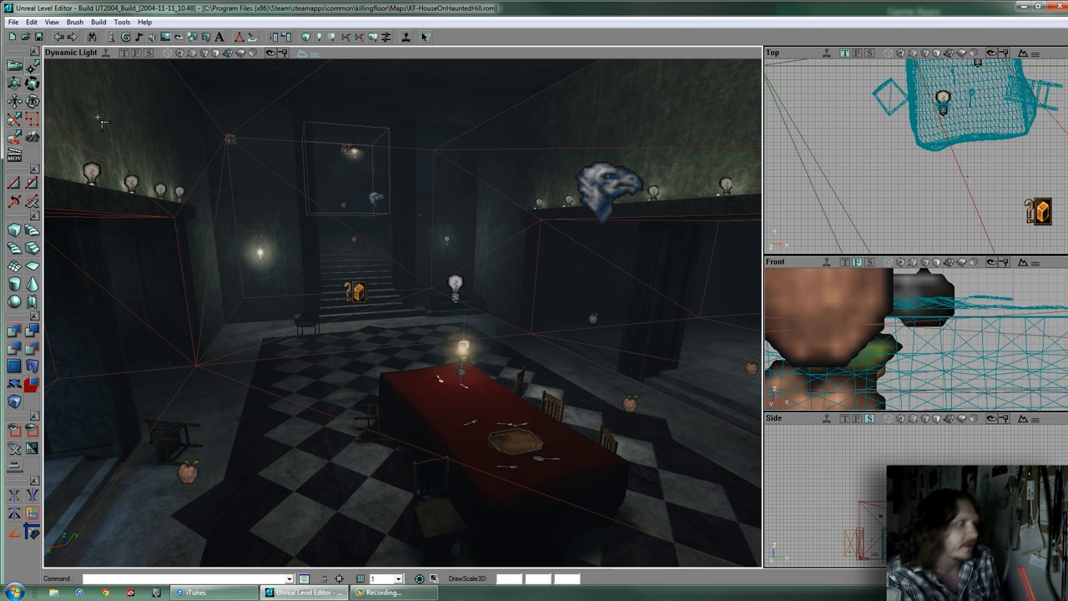
left_click_drag(406, 294, 569, 247)
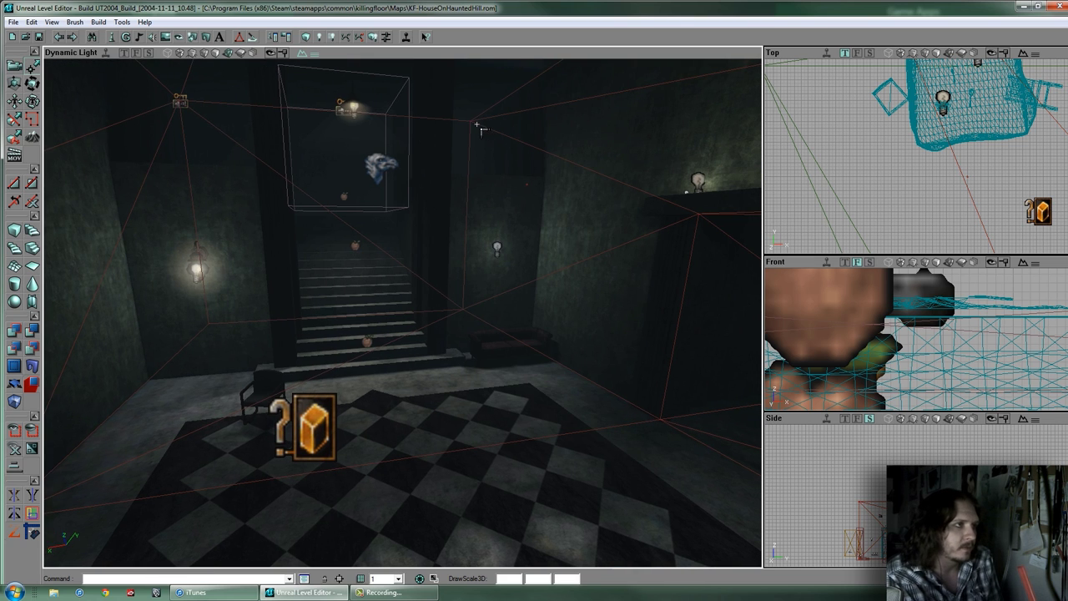
left_click(474, 132)
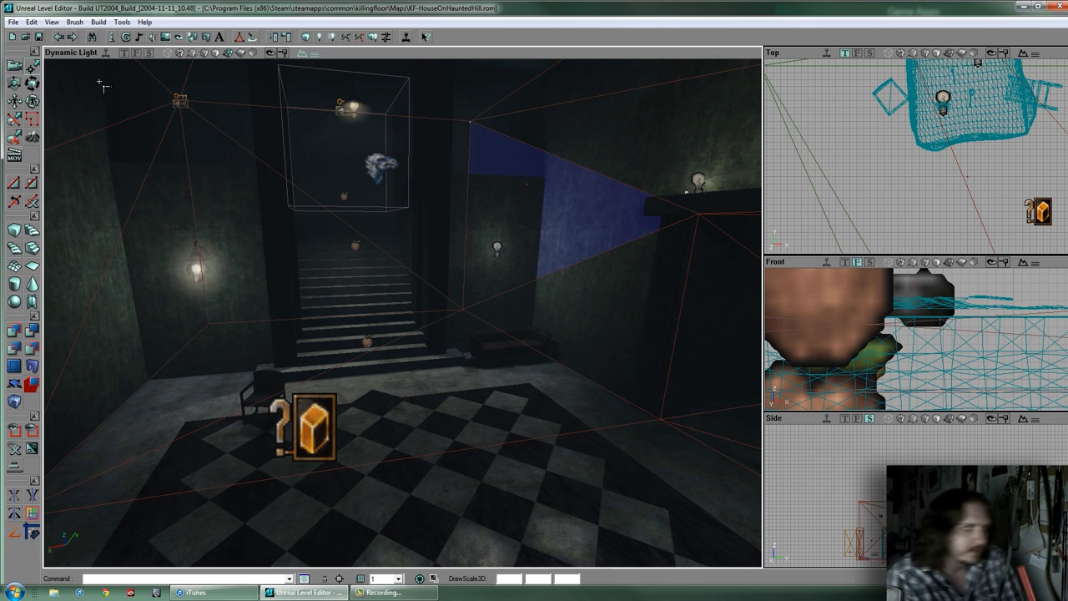
Inspect the selected wall polygon and its vertices from several angles, and clear the selection
mouse_move(180, 236)
left_mouse_down()
mouse_move(407, 316)
mouse_move(179, 236)
left_mouse_up()
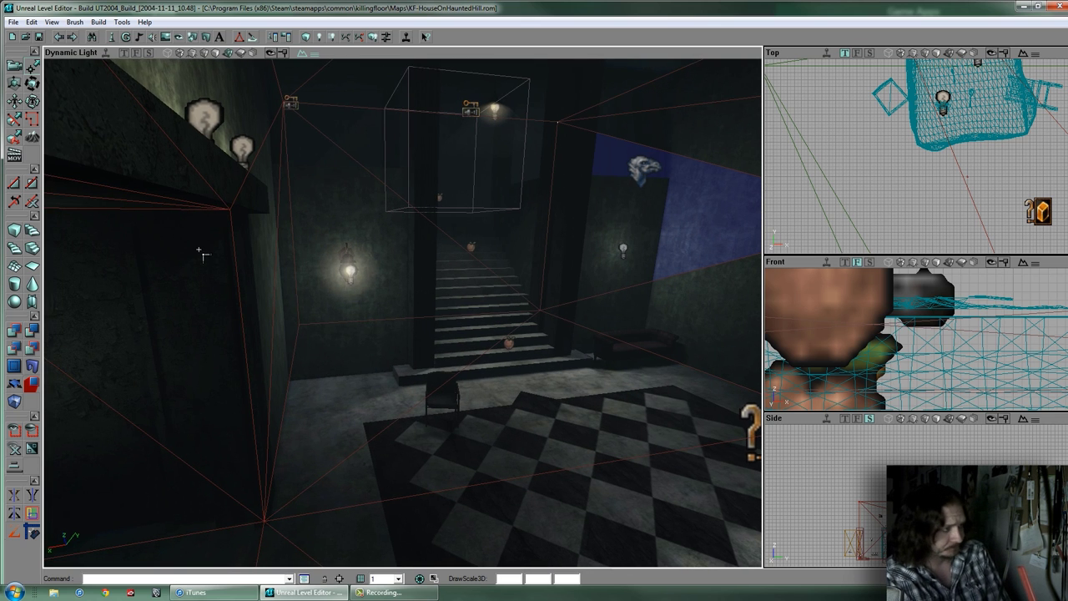
right_click_drag(199, 249, 98, 317)
left_click_drag(100, 320, 200, 252)
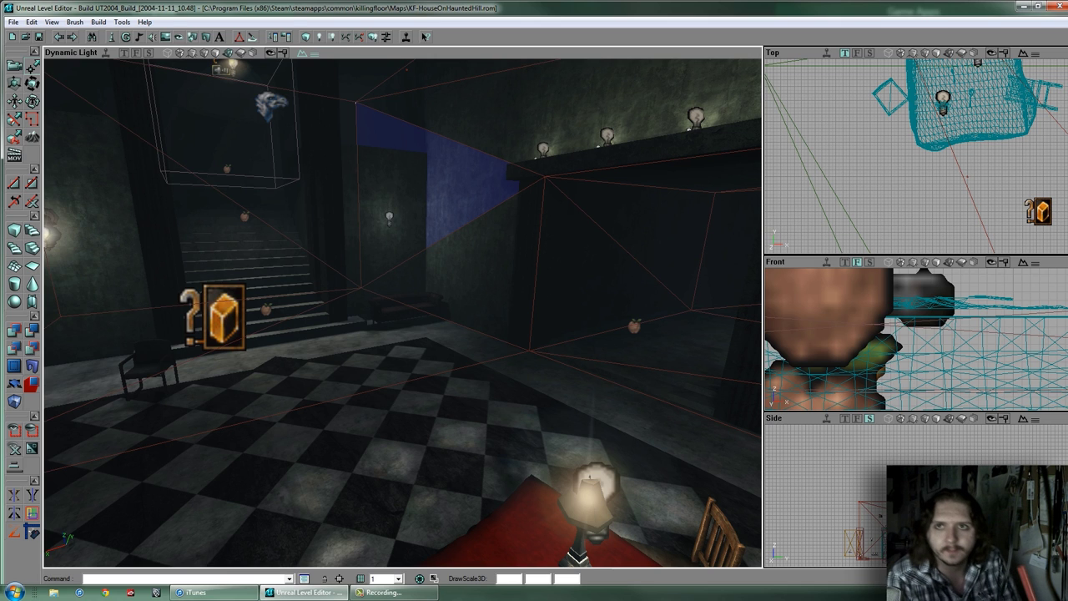
left_click(192, 592)
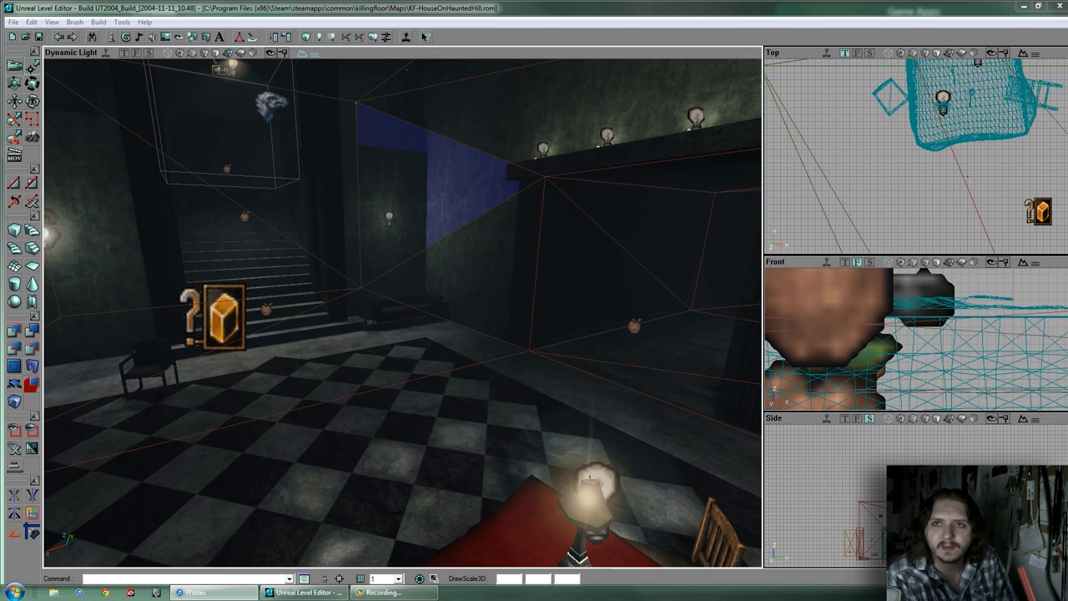
left_click_drag(468, 201, 379, 432)
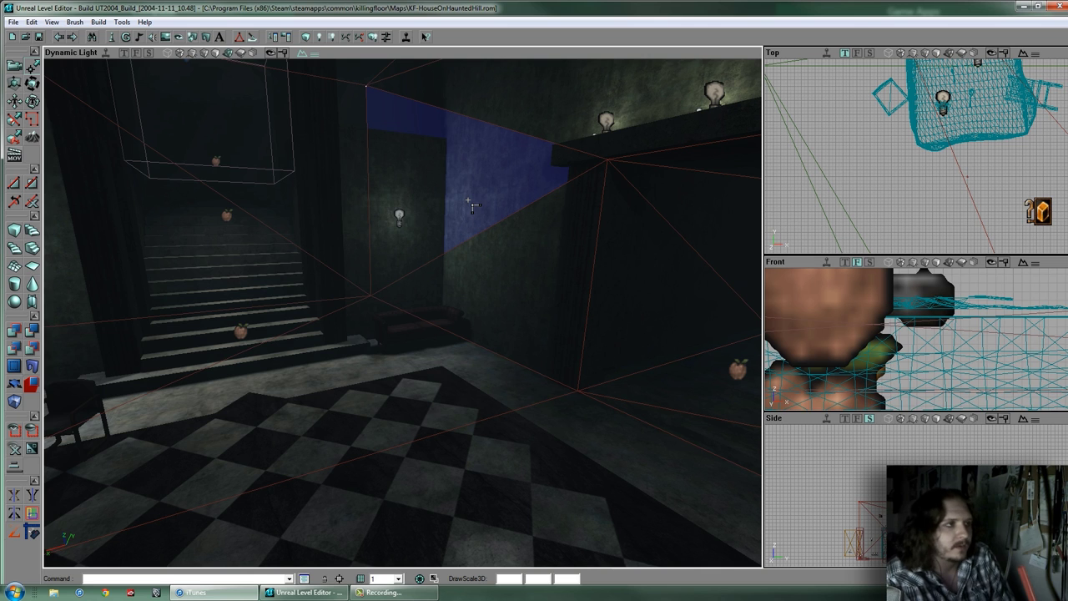
left_click_drag(464, 207, 401, 303)
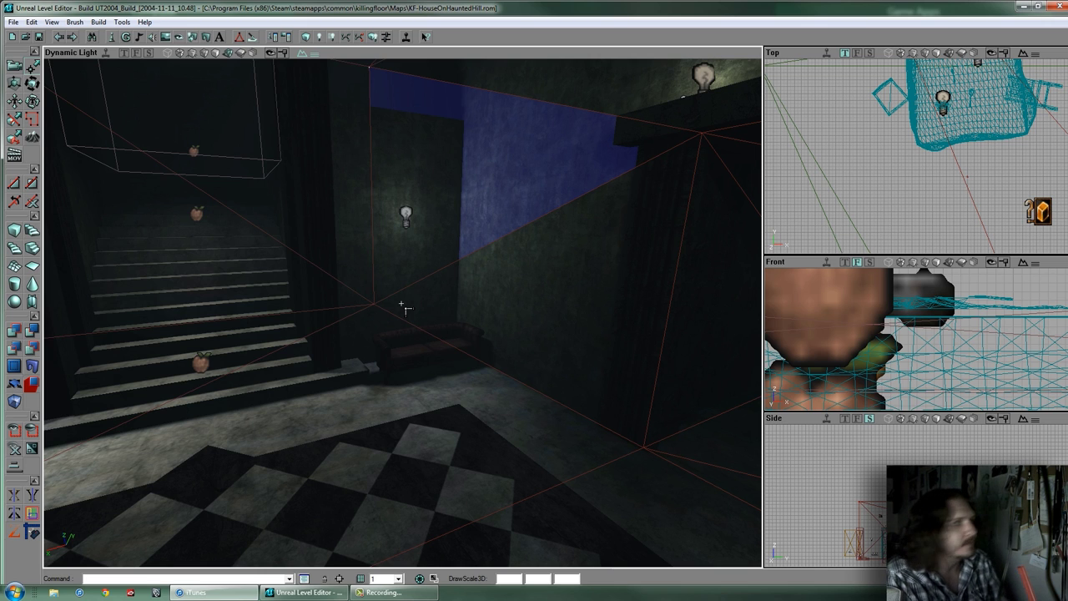
left_click(531, 201)
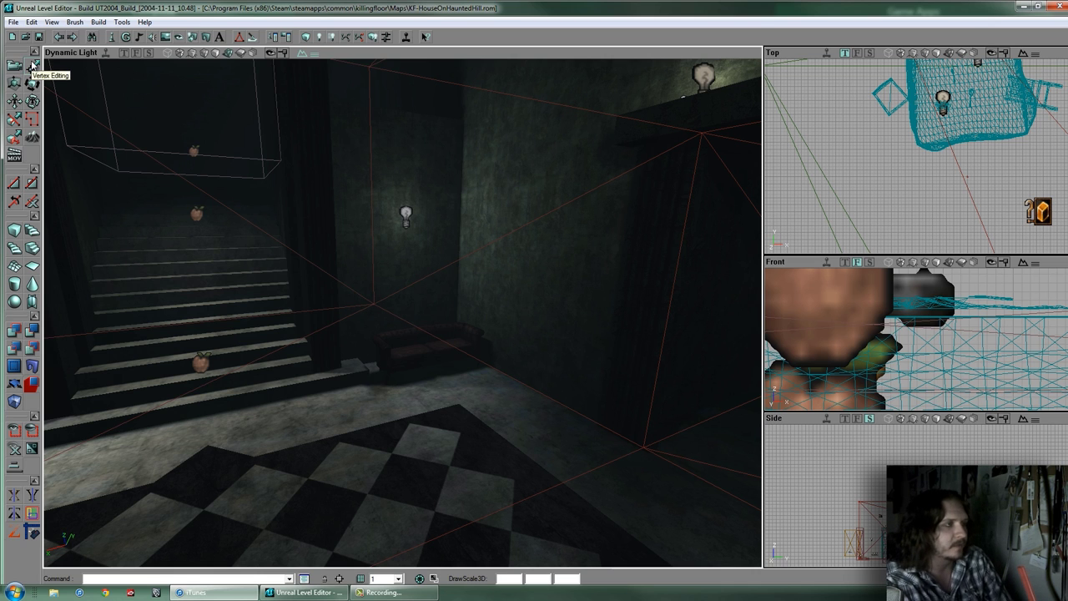
left_click_drag(401, 305, 397, 152)
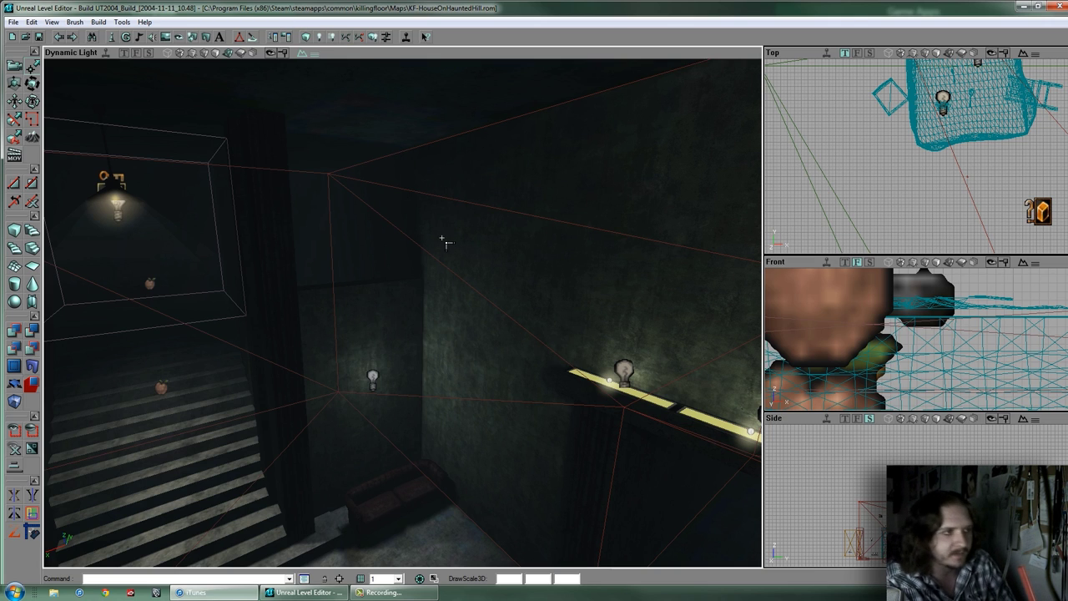
left_click_drag(444, 242, 401, 321)
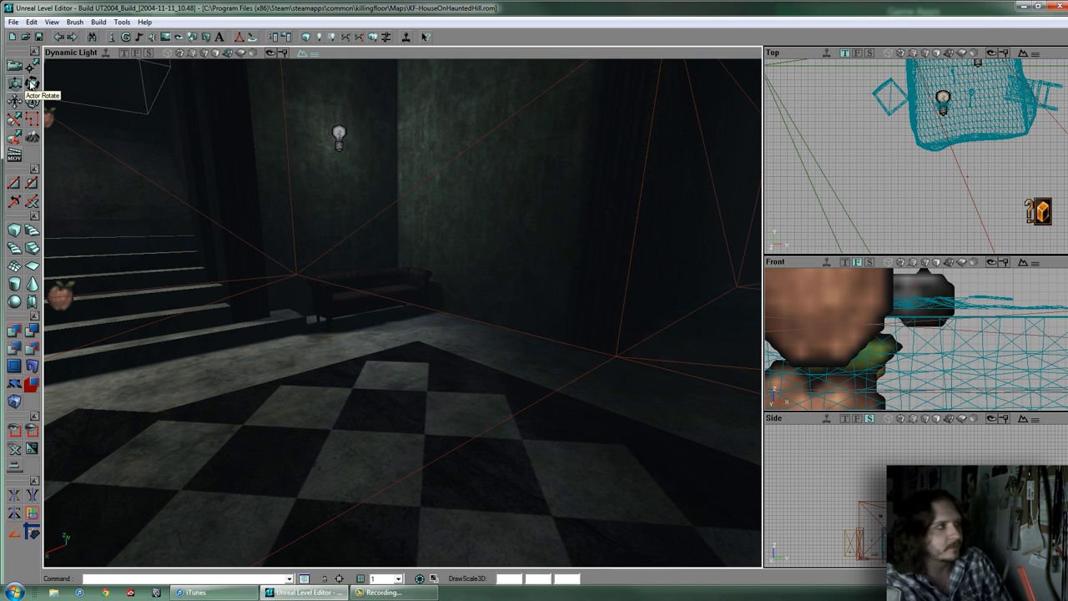
Switch to Actor Rotate mode and examine the hall's staircase, walls and side doorway while going over the actor editing modes
left_click(31, 83)
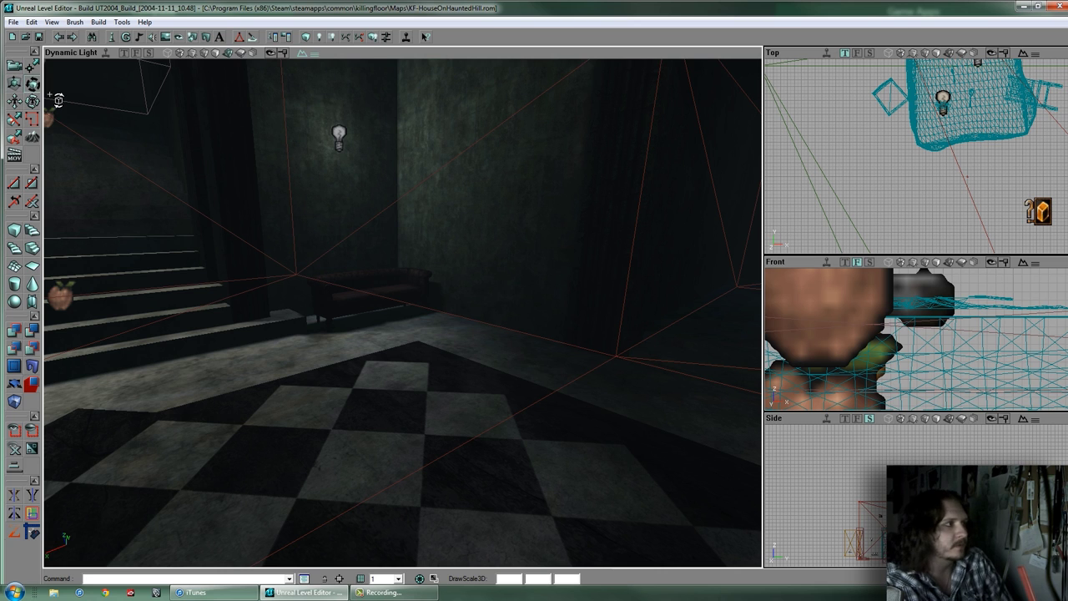
left_click_drag(402, 319, 165, 229)
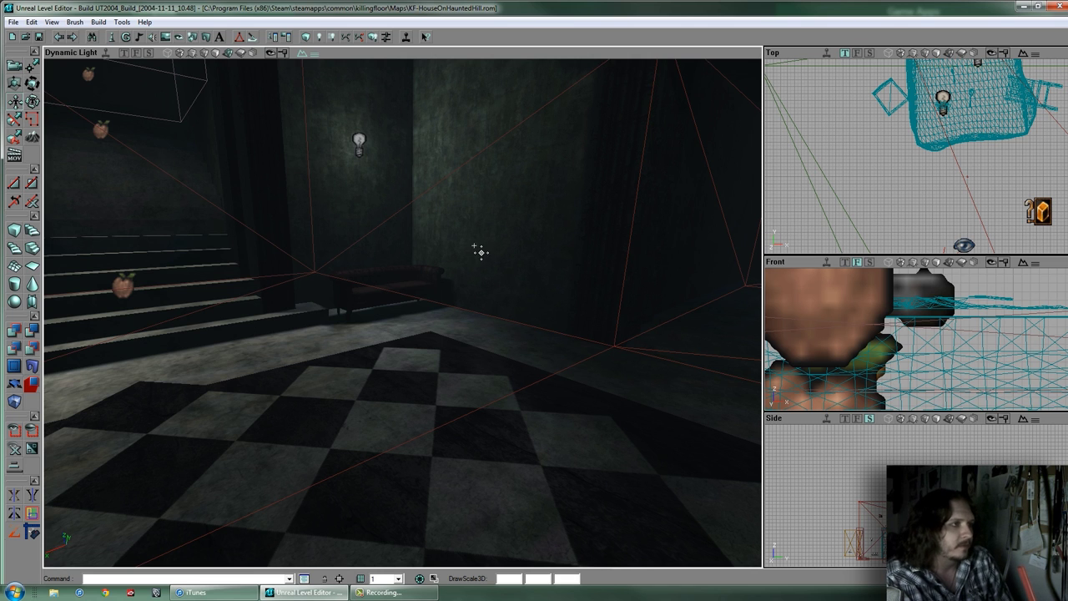
right_click_drag(405, 311, 472, 256)
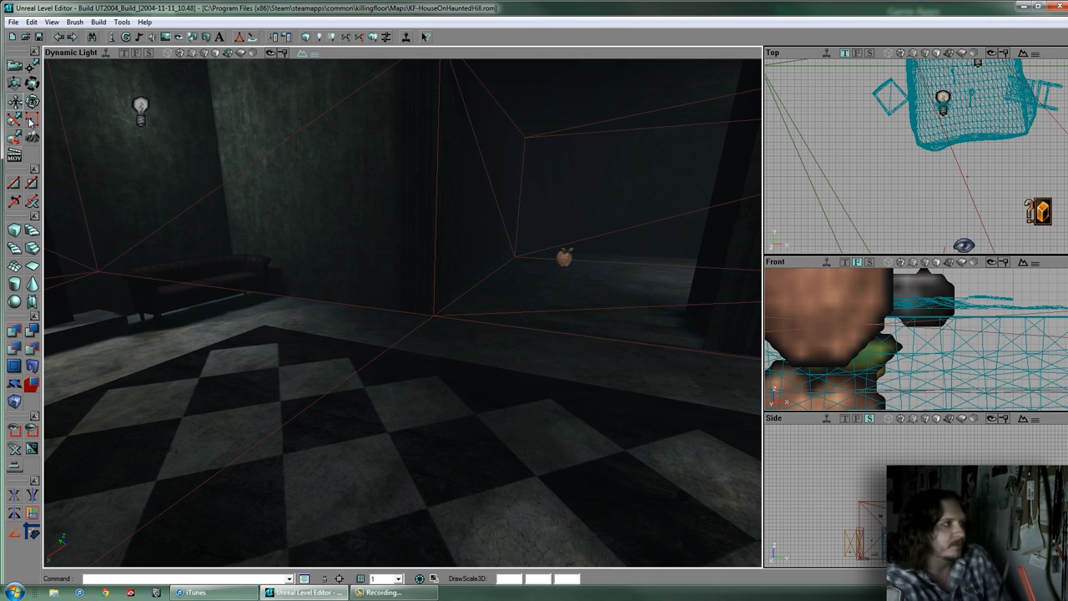
left_click_drag(406, 321, 245, 155)
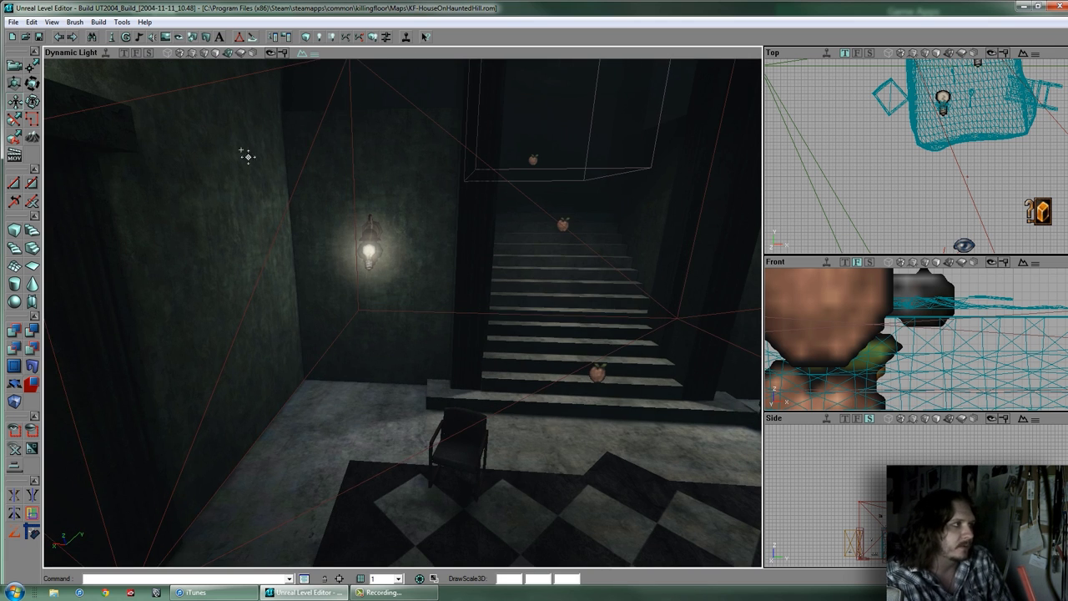
left_click_drag(376, 233, 479, 310)
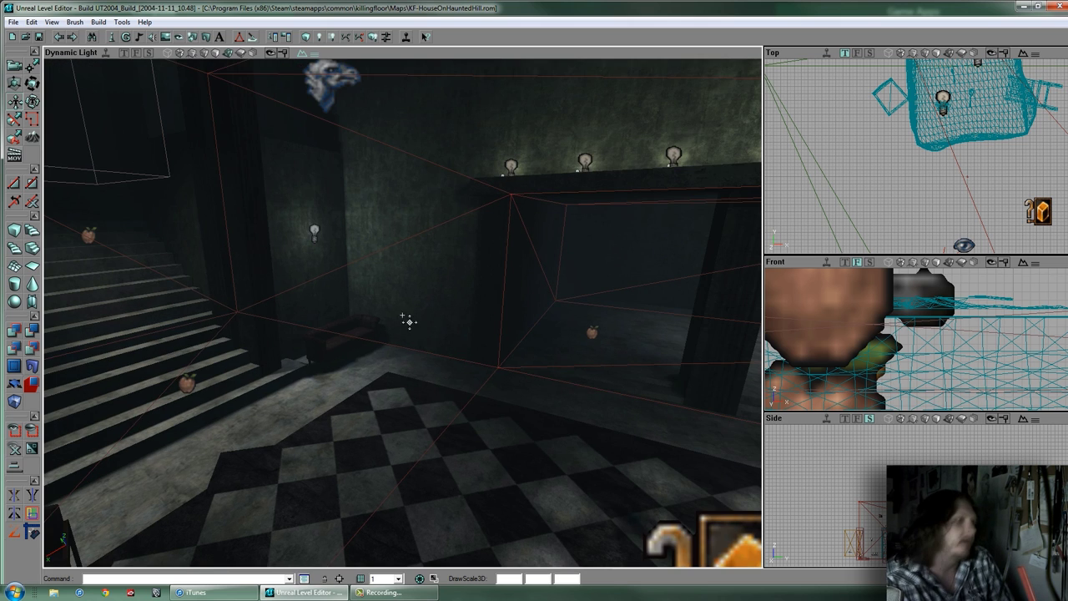
left_click_drag(406, 320, 401, 238)
mouse_move(408, 312)
left_mouse_down()
mouse_move(408, 325)
mouse_move(416, 319)
left_mouse_up()
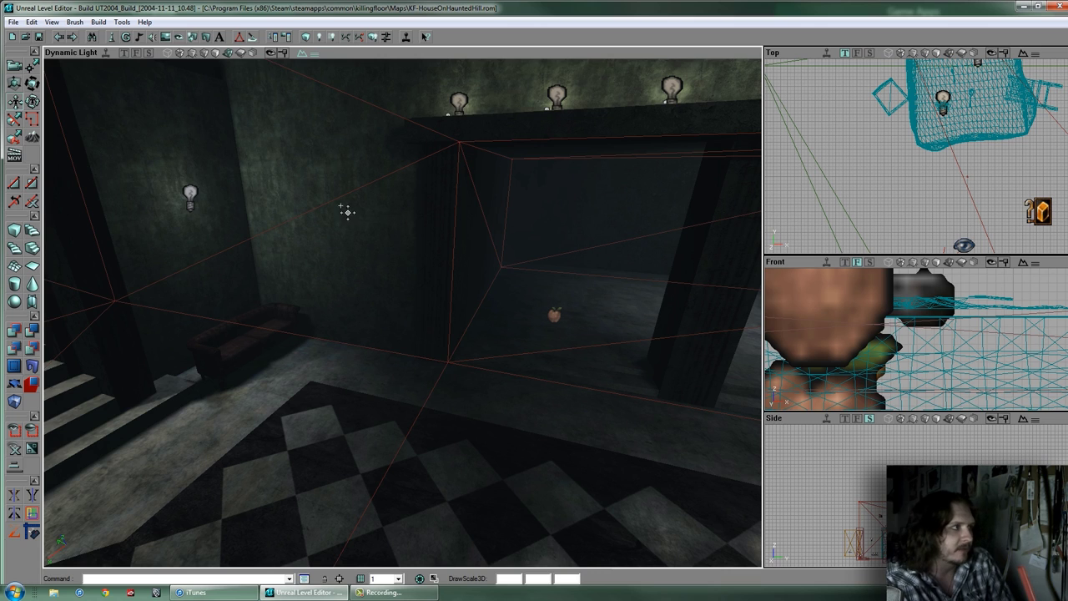
left_click_drag(345, 212, 390, 214)
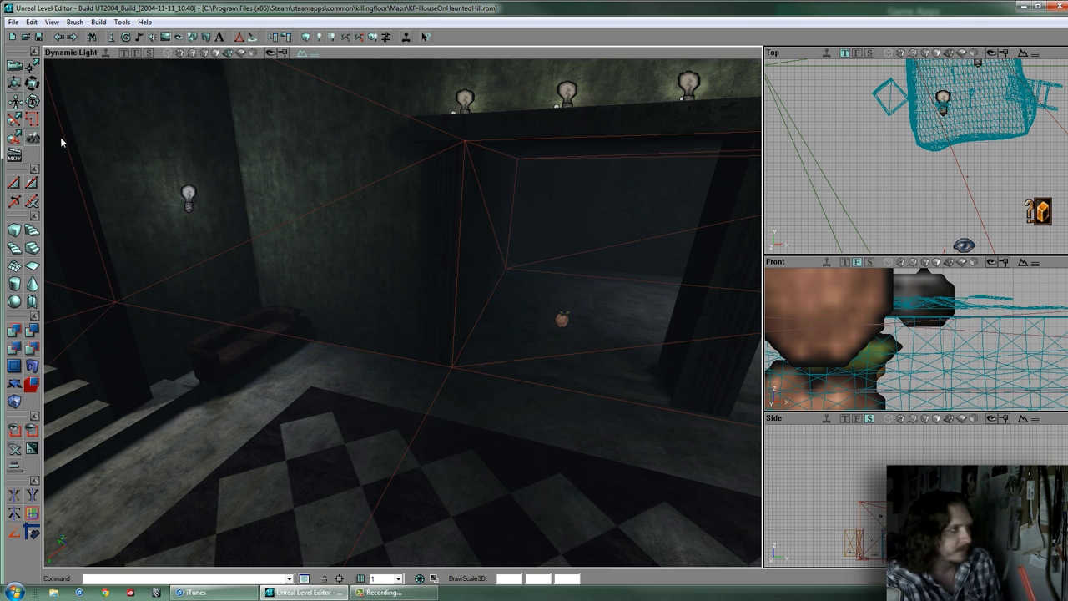
Open Terrain Editing and review its list of tools and their radius and strength options
left_click(33, 136)
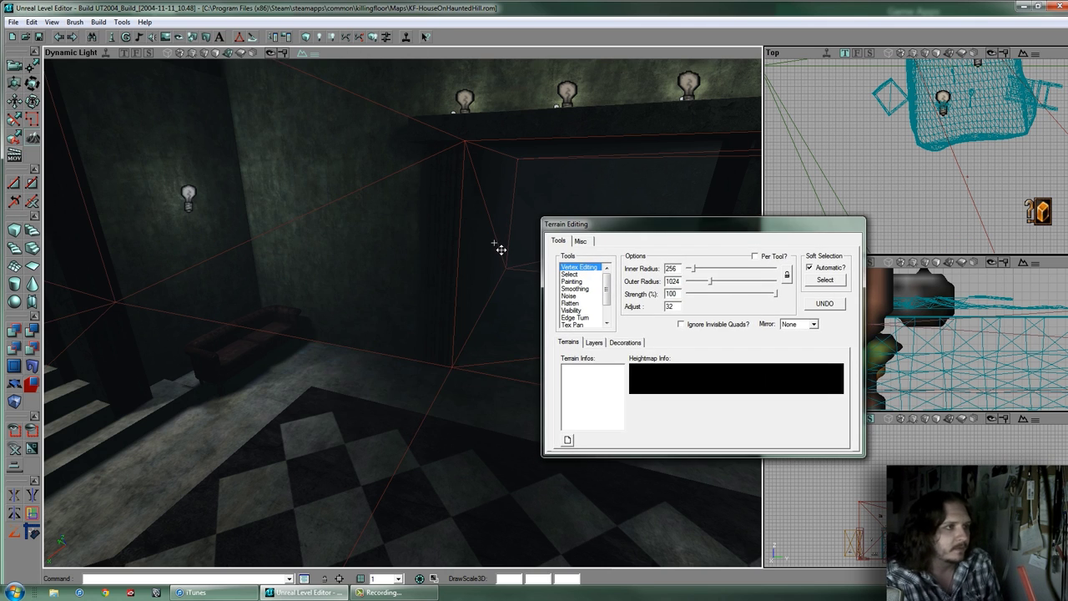
left_click_drag(494, 243, 429, 316)
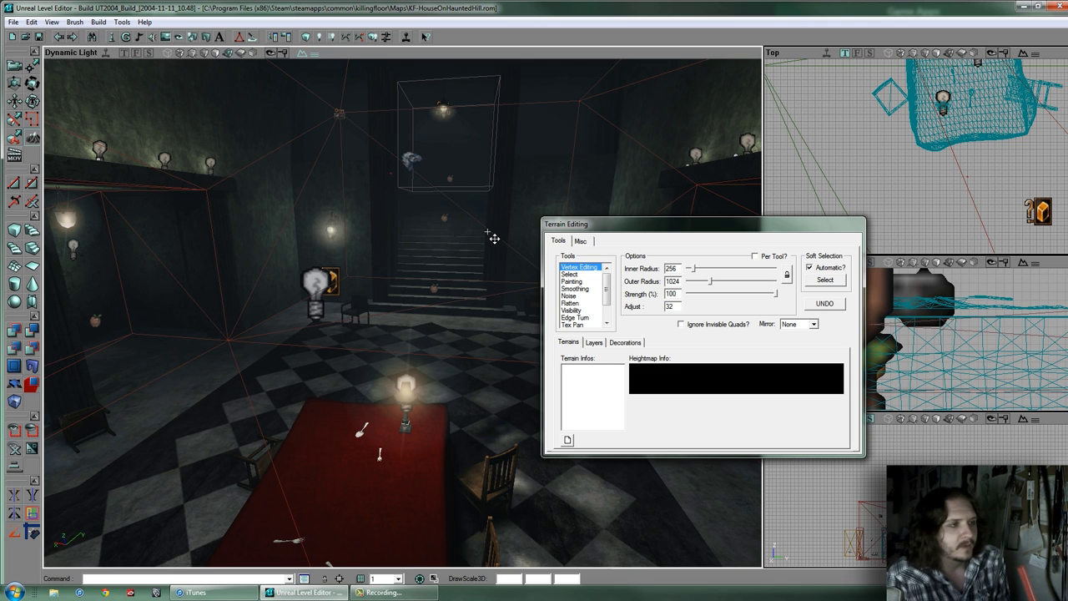
left_click_drag(617, 223, 608, 191)
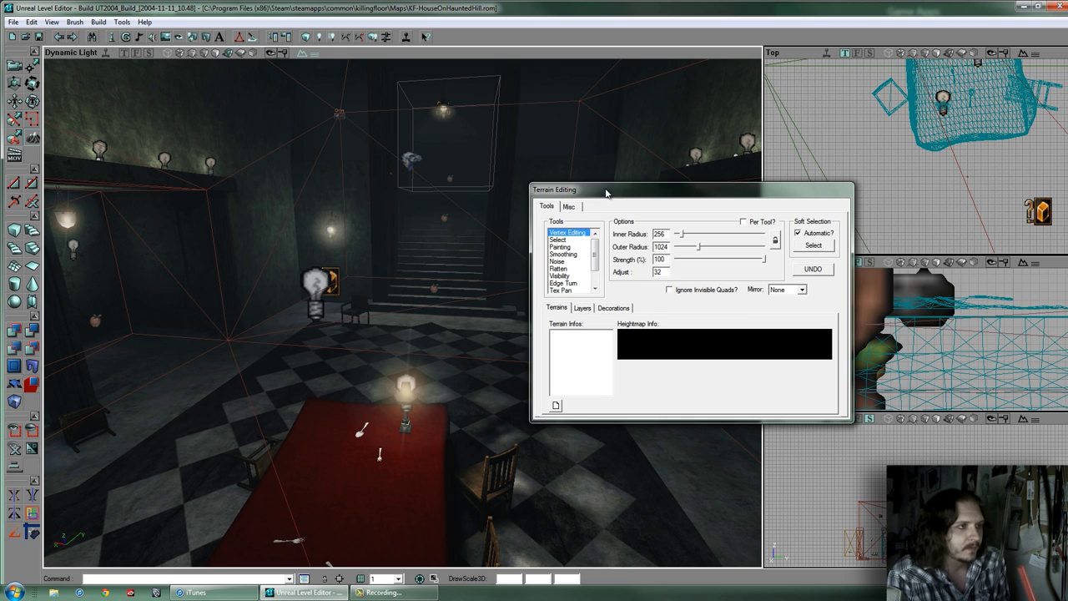
left_click_drag(595, 253, 592, 225)
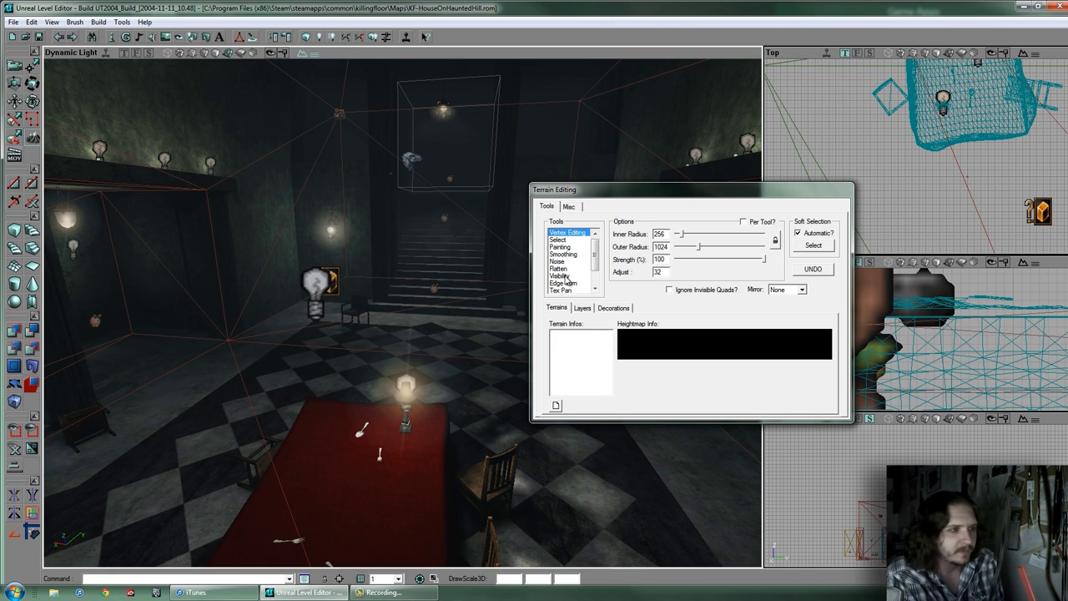
left_click_drag(592, 251, 586, 236)
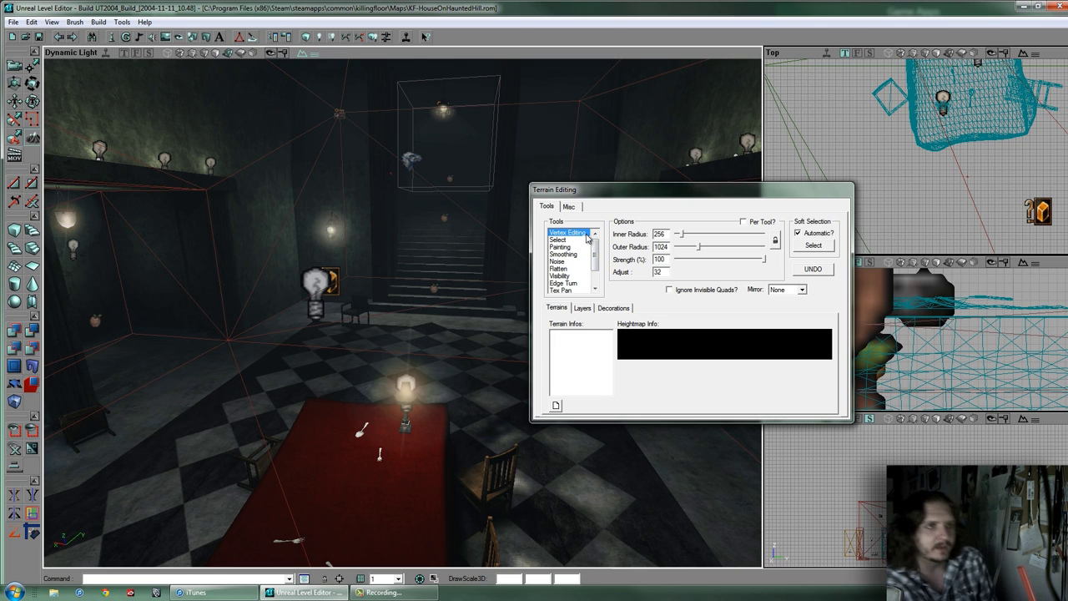
Review the terrain Layers and Decorations settings, and return to camera movement mode
left_click(581, 307)
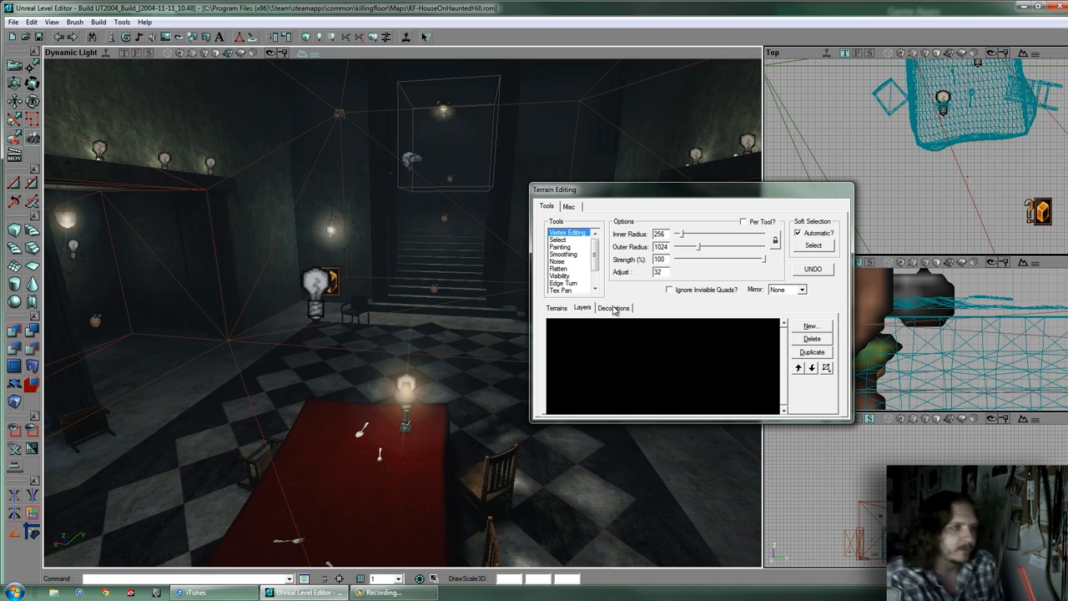
left_click(614, 308)
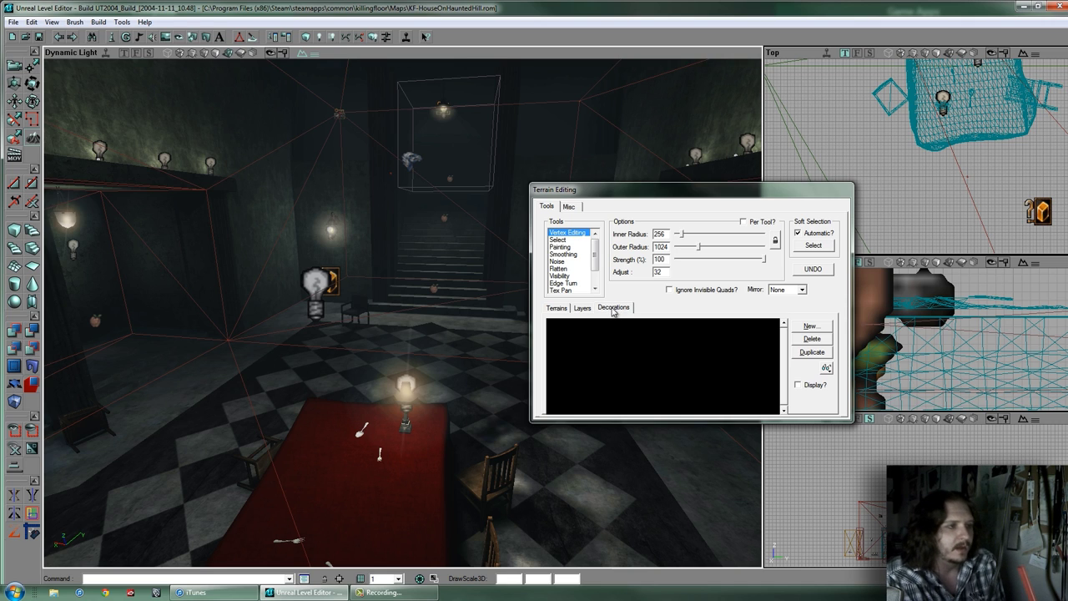
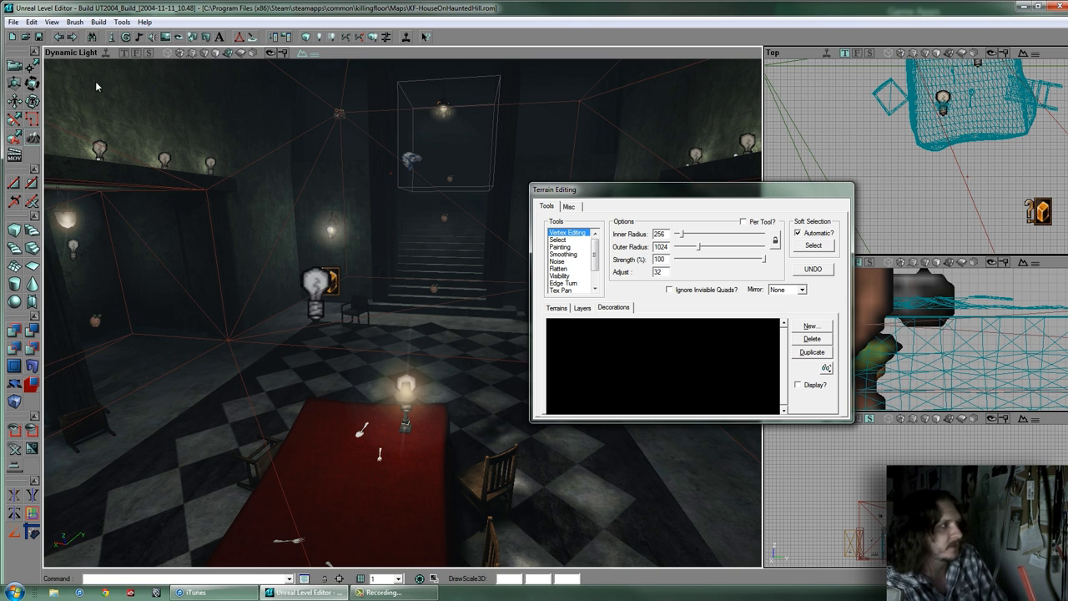
left_click(11, 63)
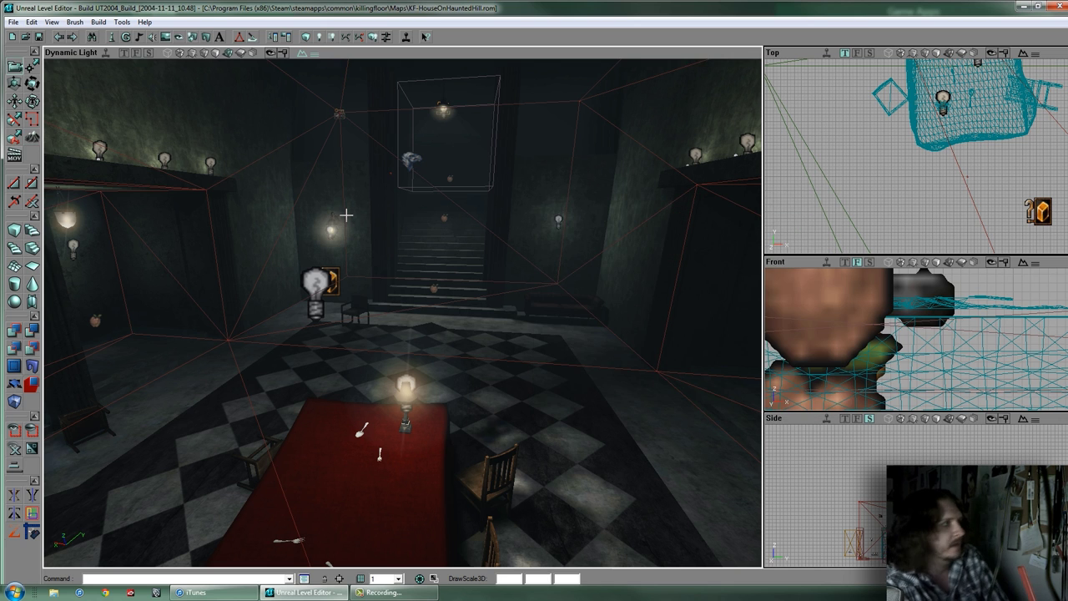
Open the Matinee editor, look over its Scenes settings beside the hall view, and return to camera movement mode
left_click_drag(427, 273, 399, 312)
scroll(401, 311, "down", 5)
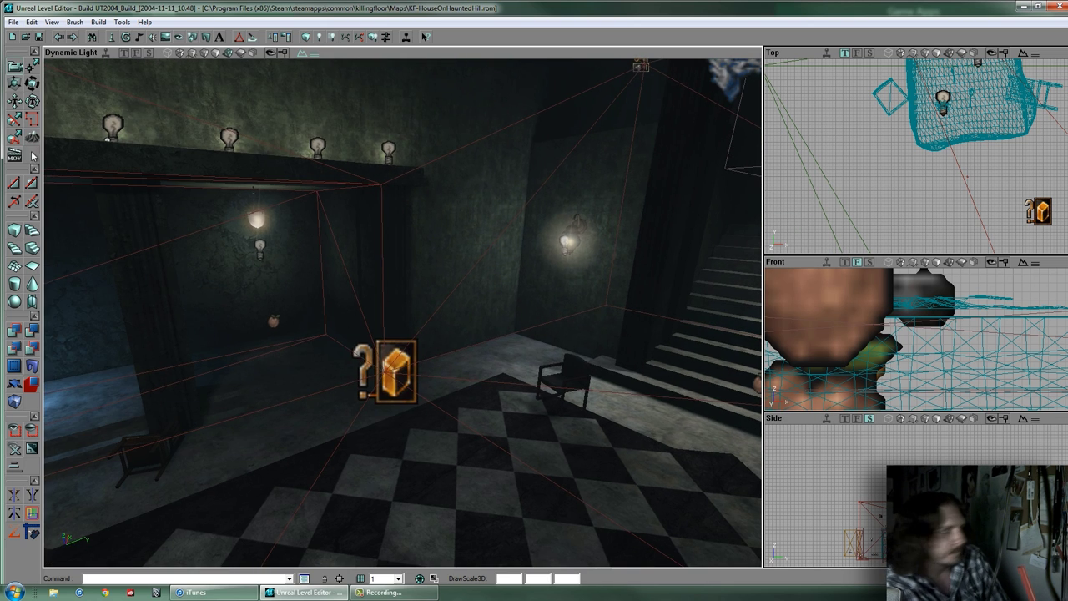
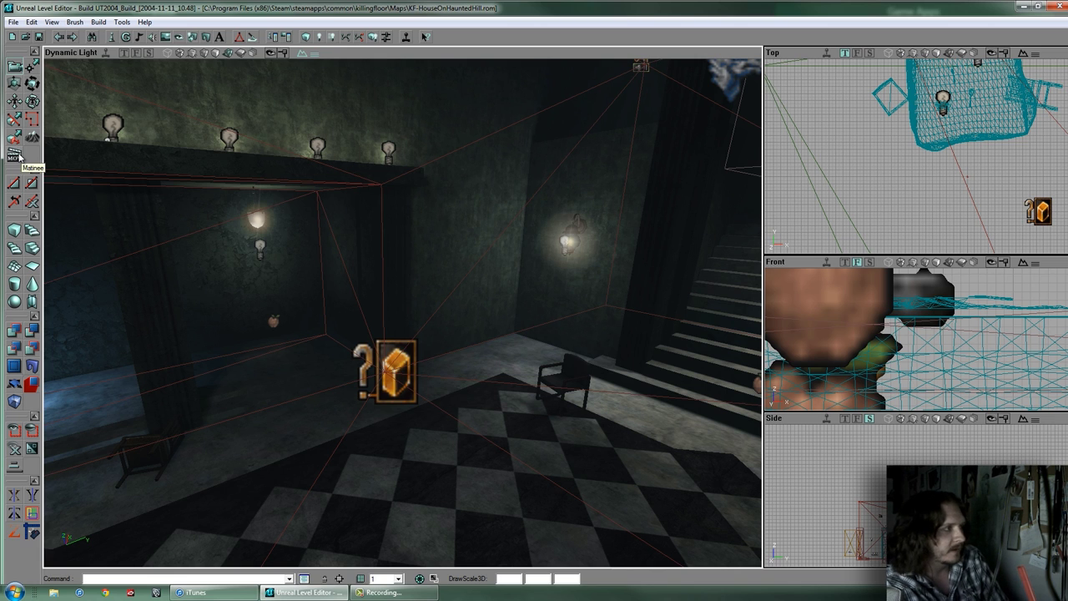
left_click_drag(247, 55, 609, 200)
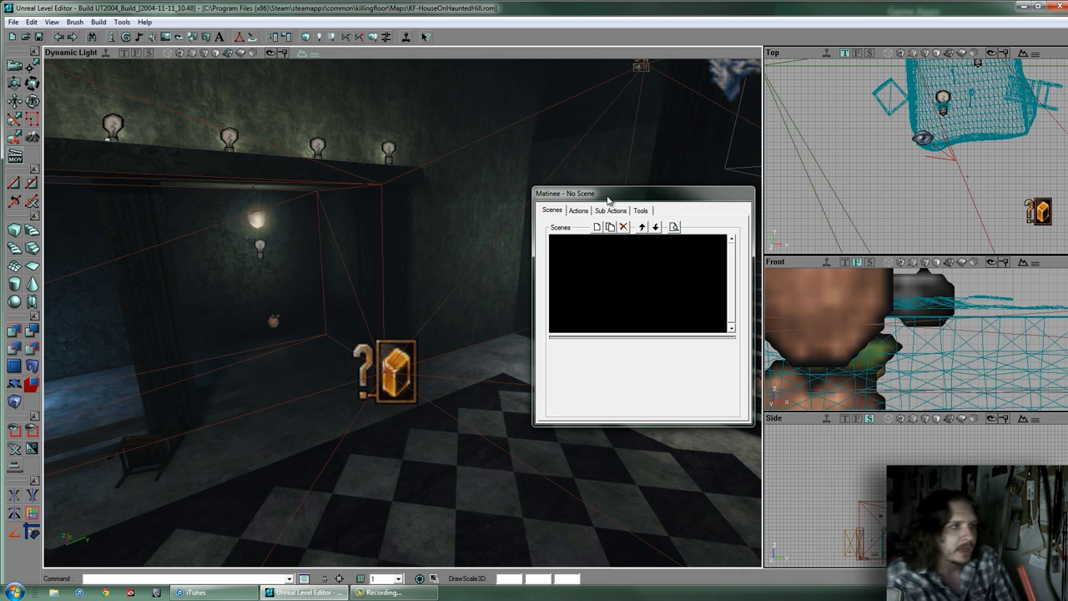
left_click_drag(608, 201, 481, 209)
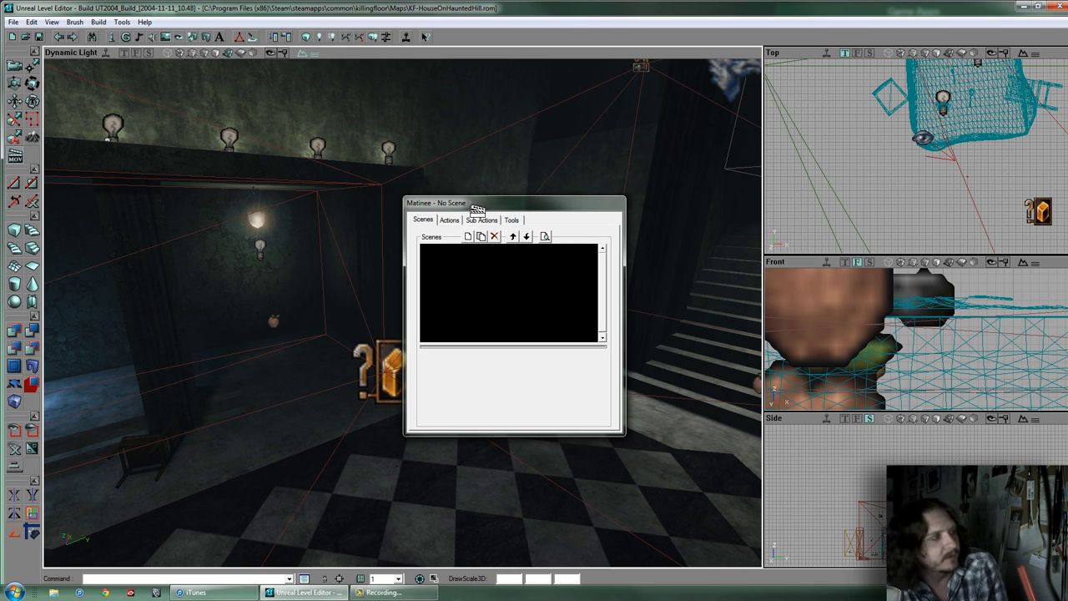
left_click_drag(401, 311, 296, 240)
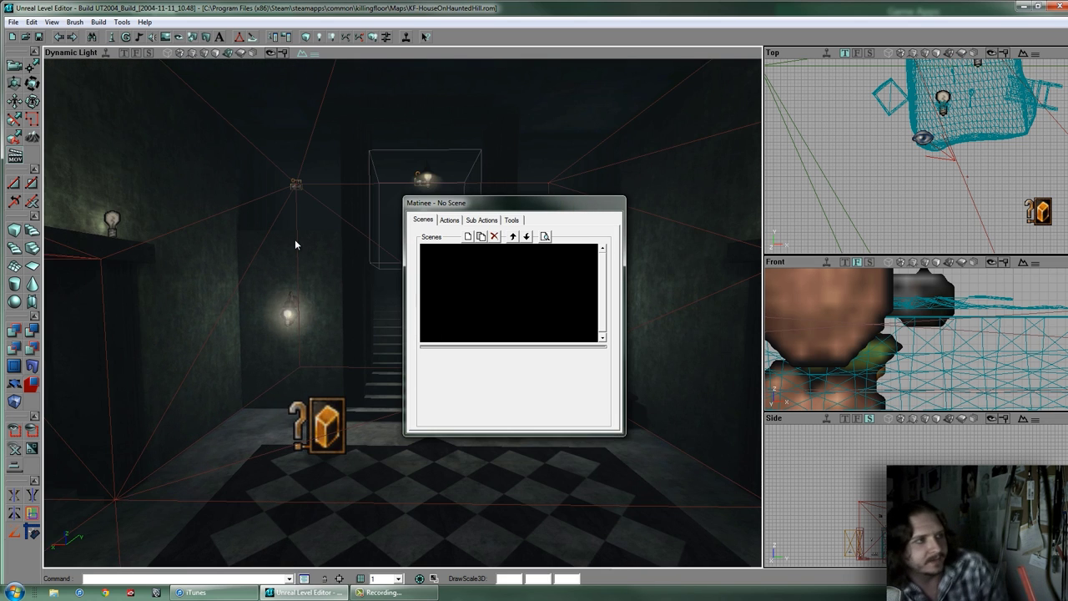
left_click(15, 66)
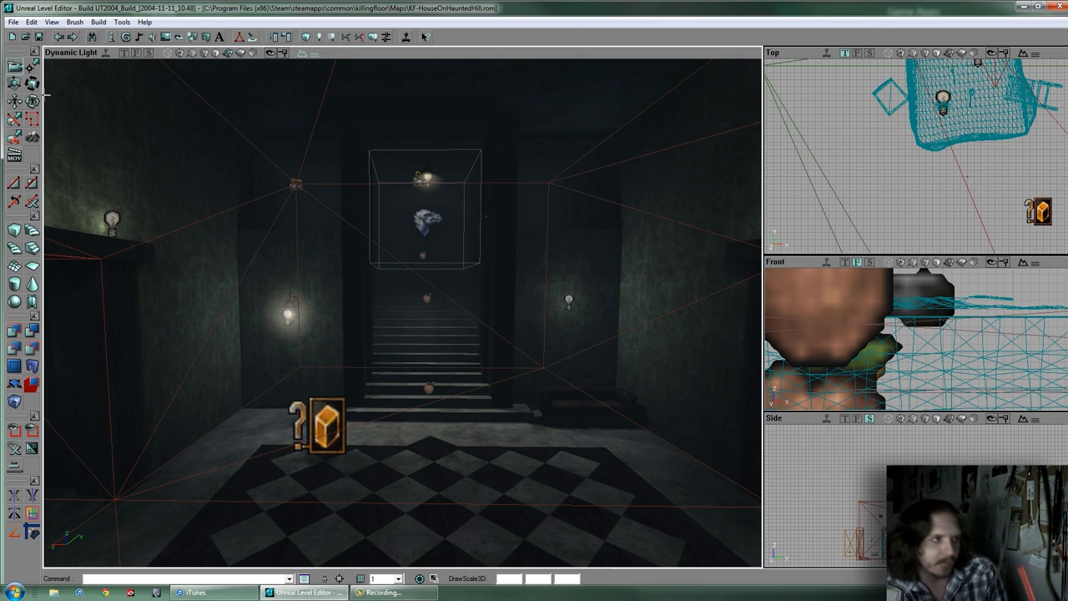
Open the cube brush builder, look over its dimension, wall thickness and hollow properties, and close it without building
left_click_drag(405, 310, 387, 310)
right_click_drag(407, 312, 403, 311)
left_click_drag(403, 312, 403, 307)
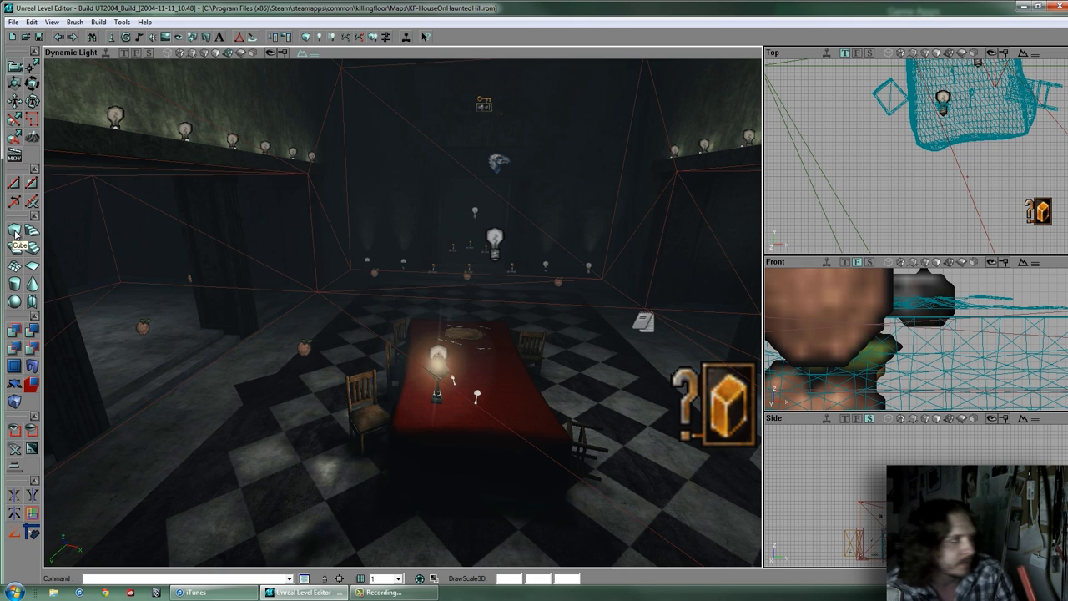
right_click(15, 234)
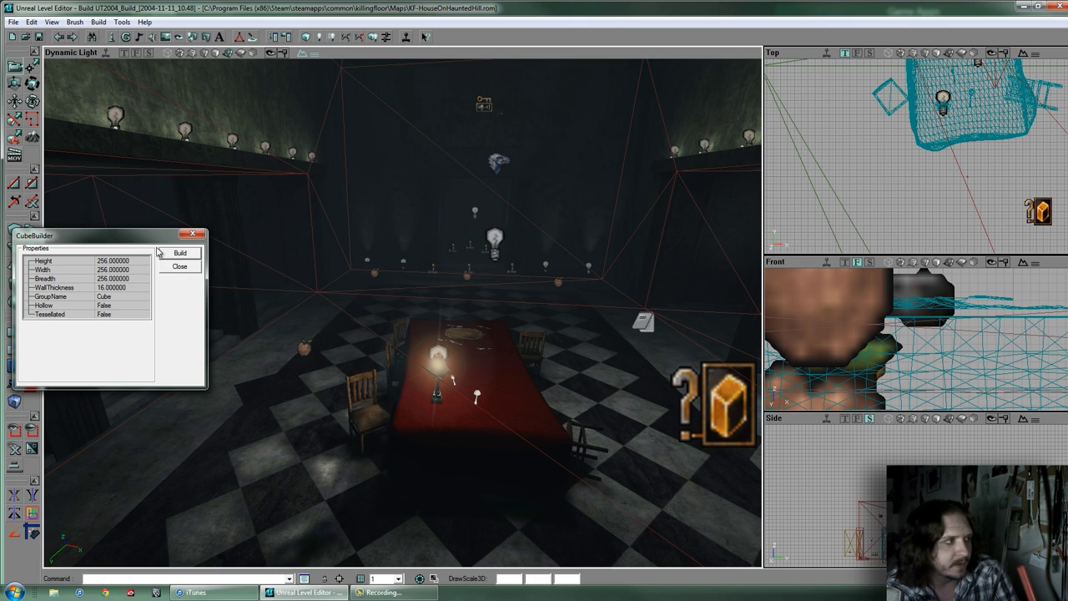
left_click_drag(143, 242, 260, 217)
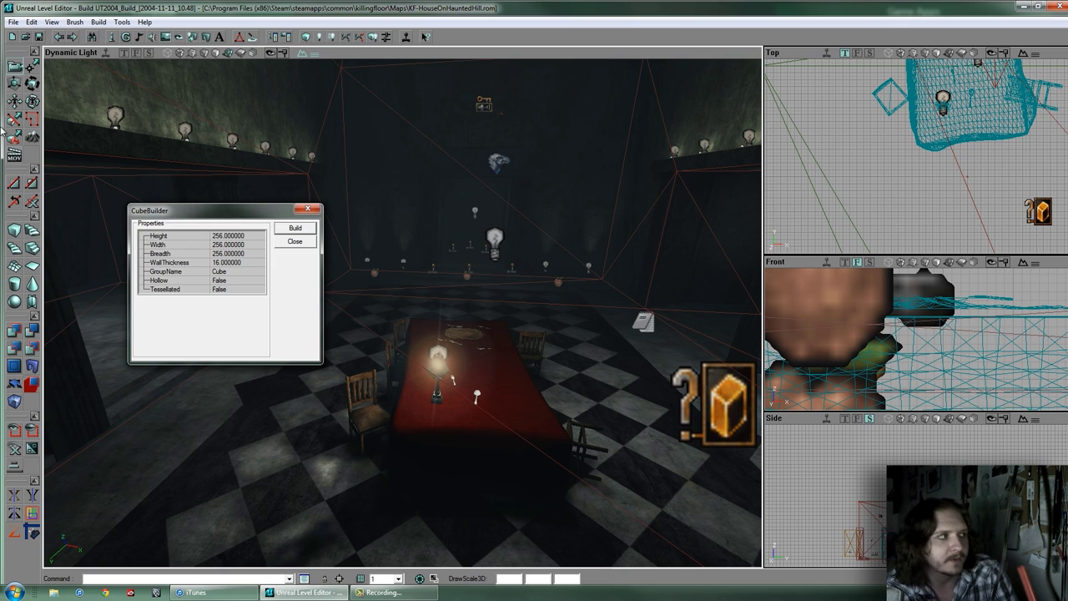
left_click(19, 366)
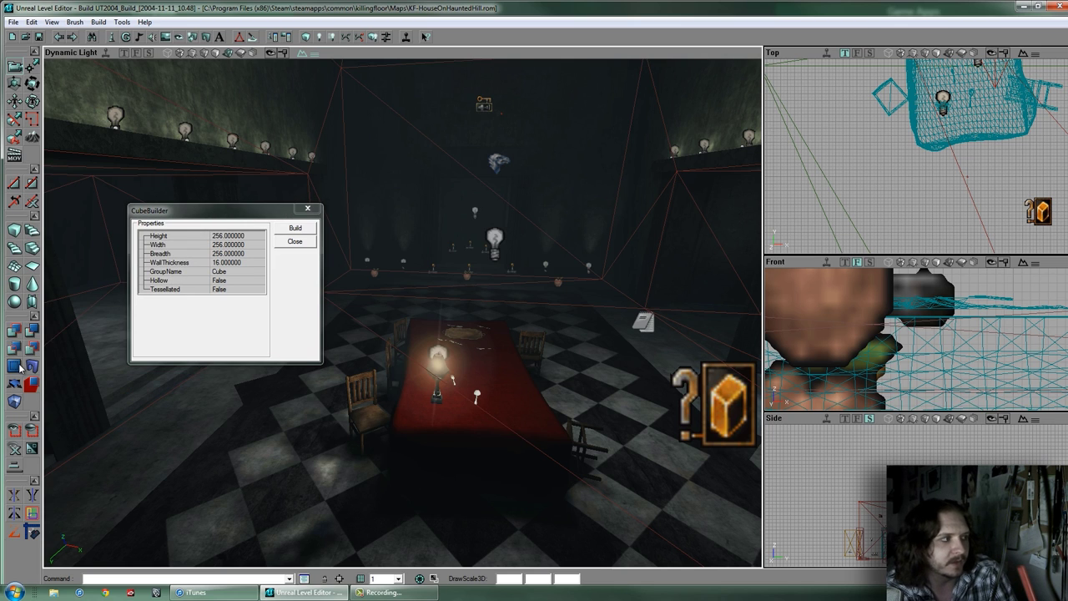
left_click(296, 242)
List the available mover and volume types, and dismiss both lists without choosing one
right_click(13, 383)
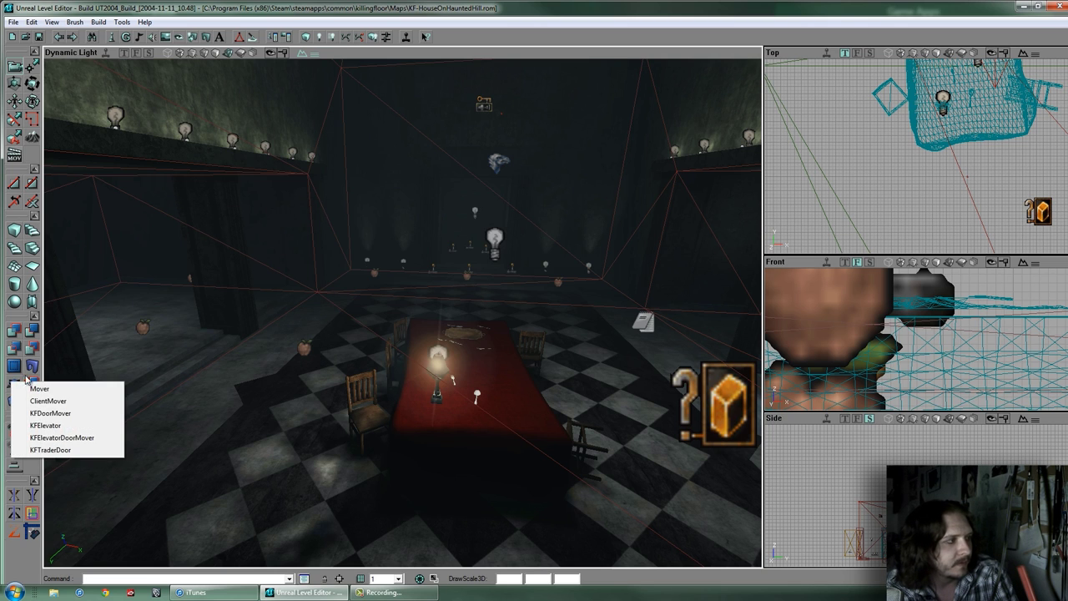
left_click(272, 7)
left_click(13, 402)
left_click(287, 12)
Reopen the cube builder, examine its editable Height and Width fields, and close it without changing them
right_click(14, 232)
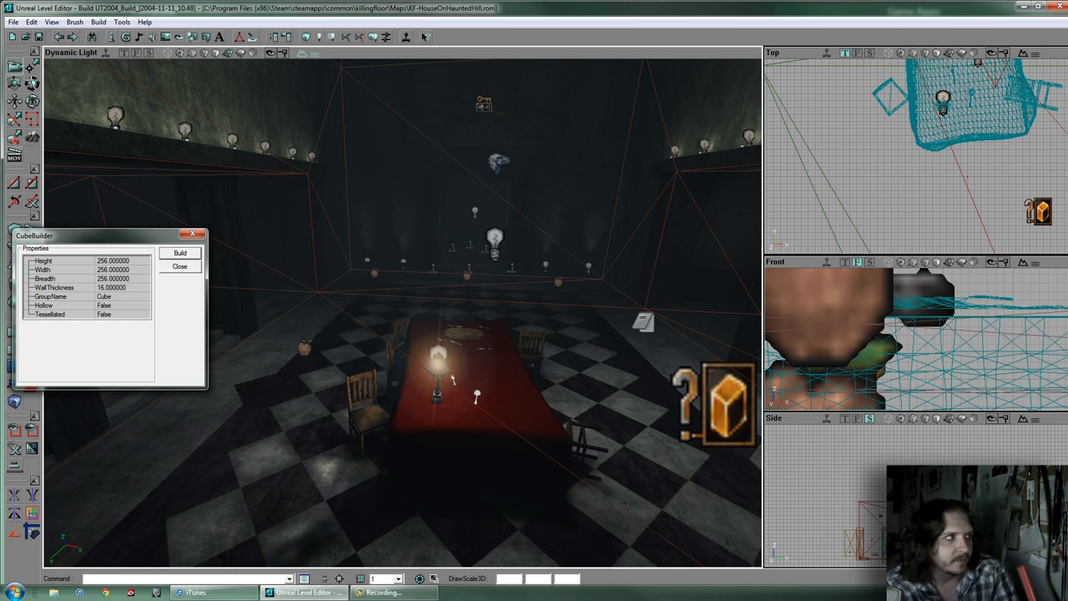
left_click_drag(136, 234, 254, 200)
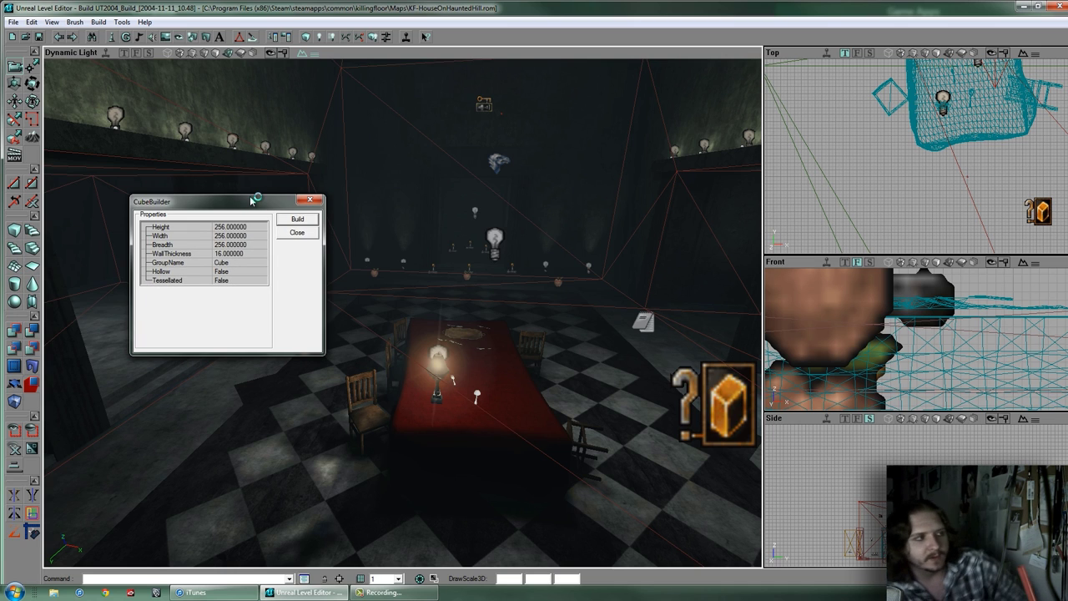
left_click(238, 227)
left_click(240, 229)
left_click(243, 237)
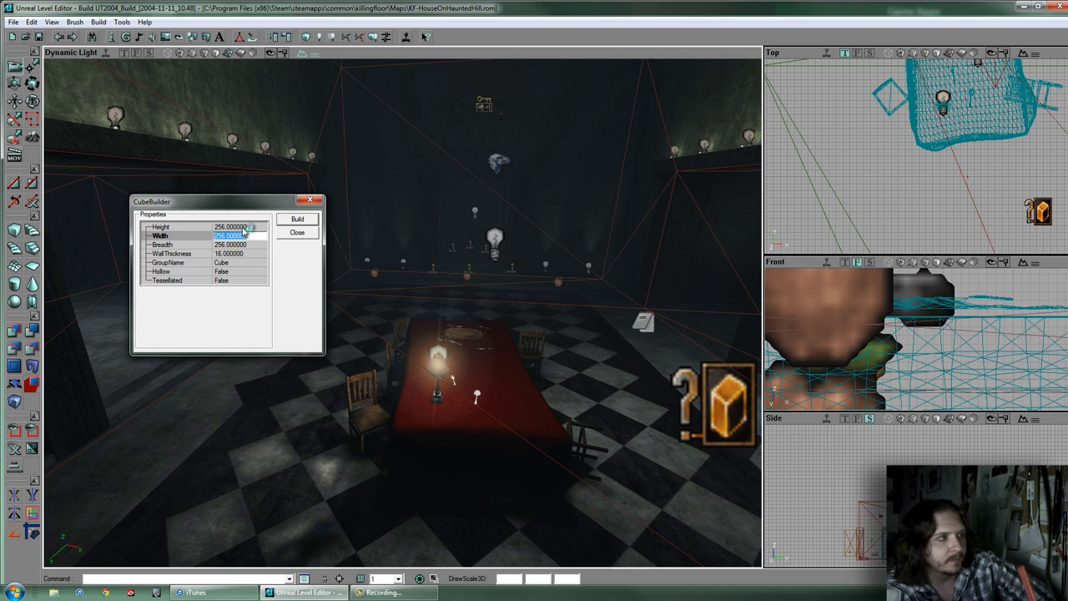
left_click(244, 227)
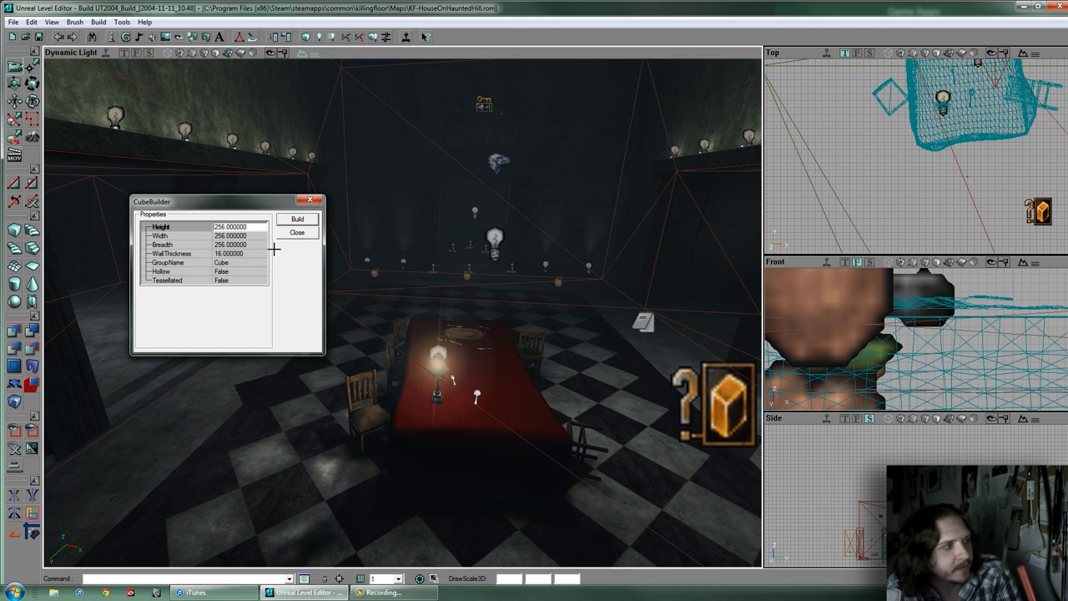
left_click(283, 238)
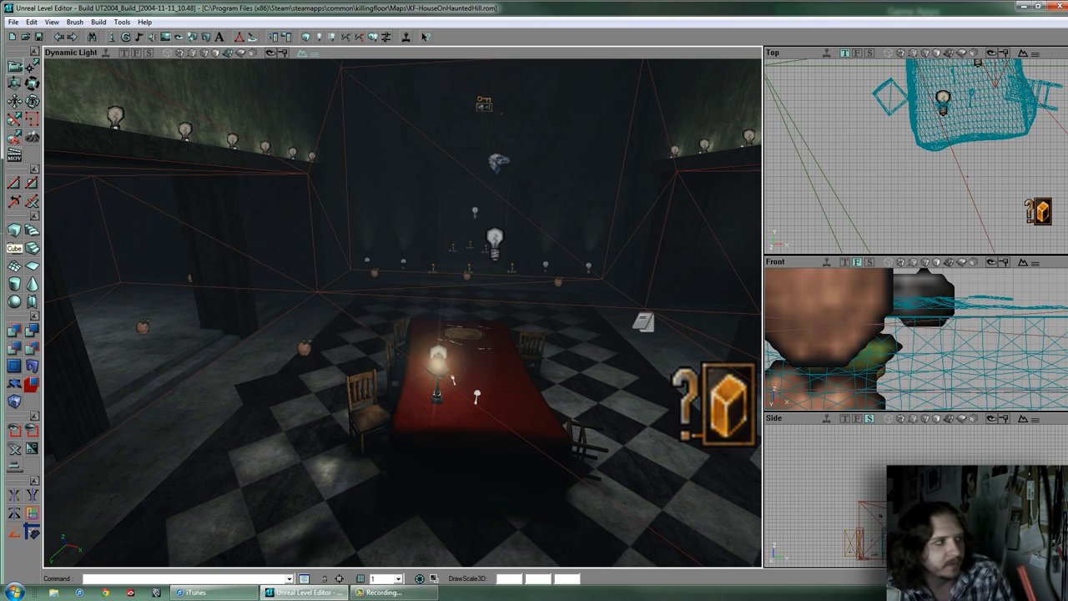
Review the curved stair builder's properties, including AddToFirstStep, and close it without building
right_click(32, 232)
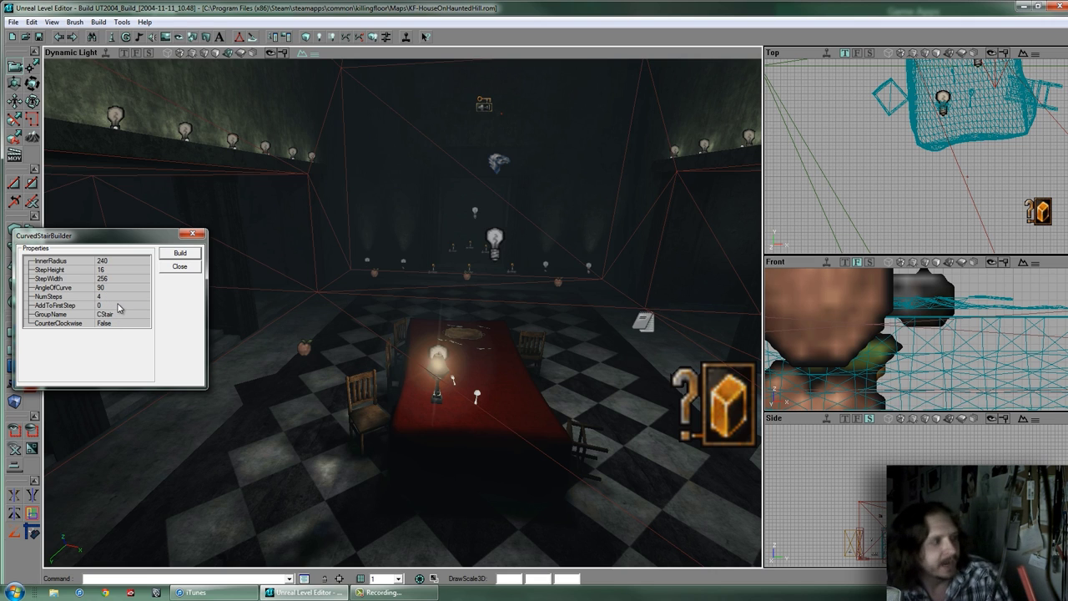
left_click(119, 305)
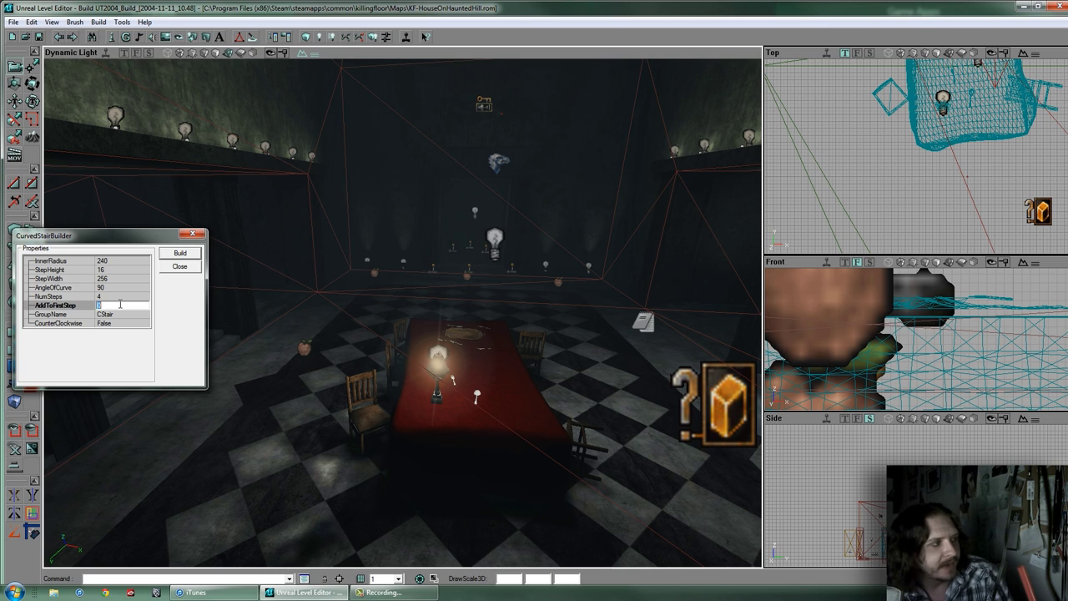
left_click(178, 267)
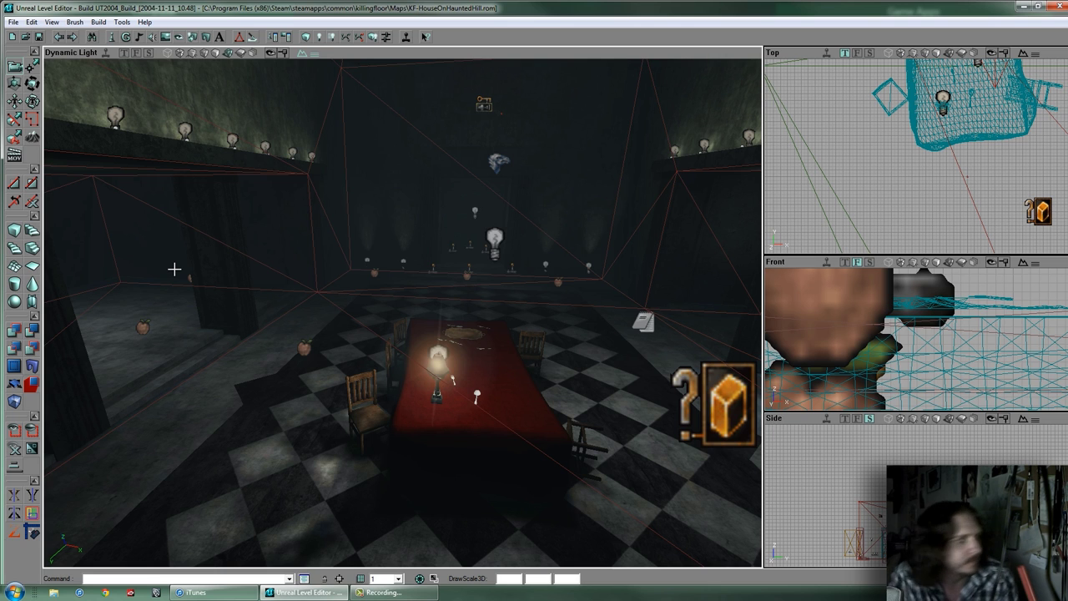
Open the Add Special brush settings, review the prefab, flag and solidity options, and close them without adding a brush
right_click_drag(403, 312, 501, 333)
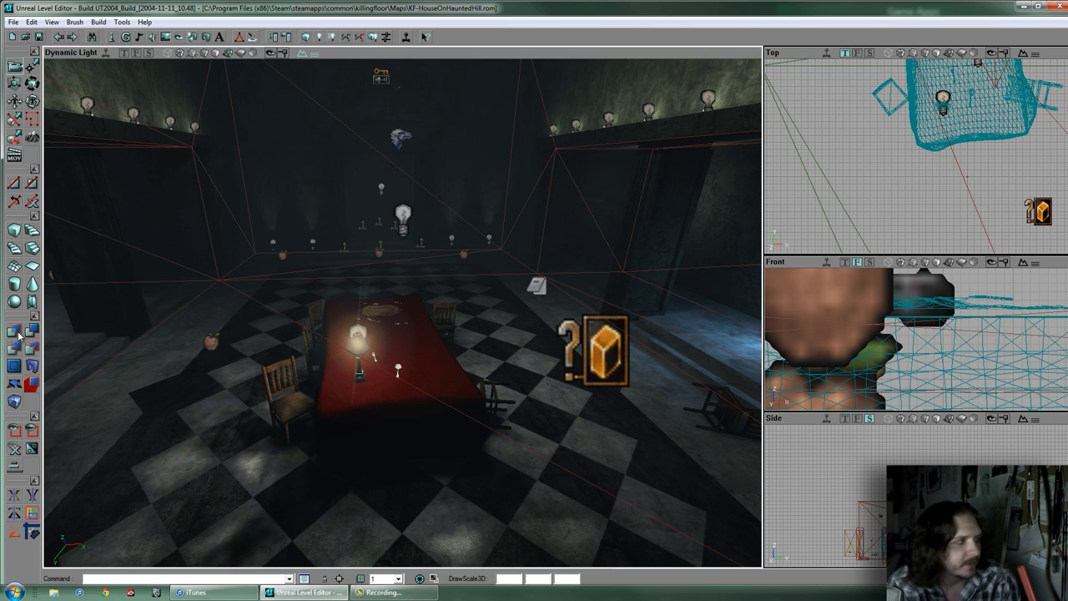
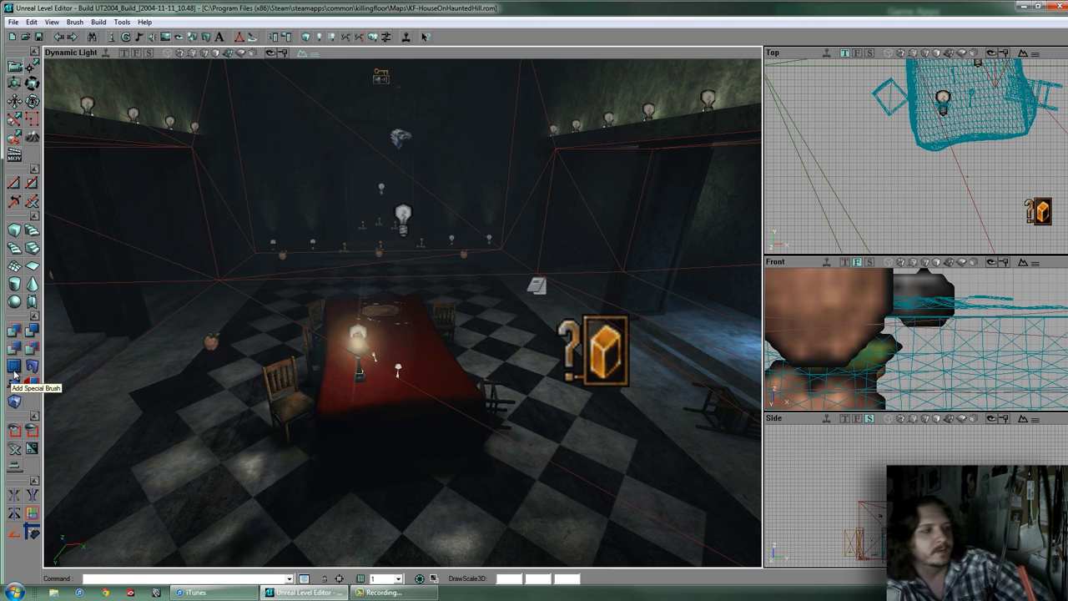
left_click(13, 372)
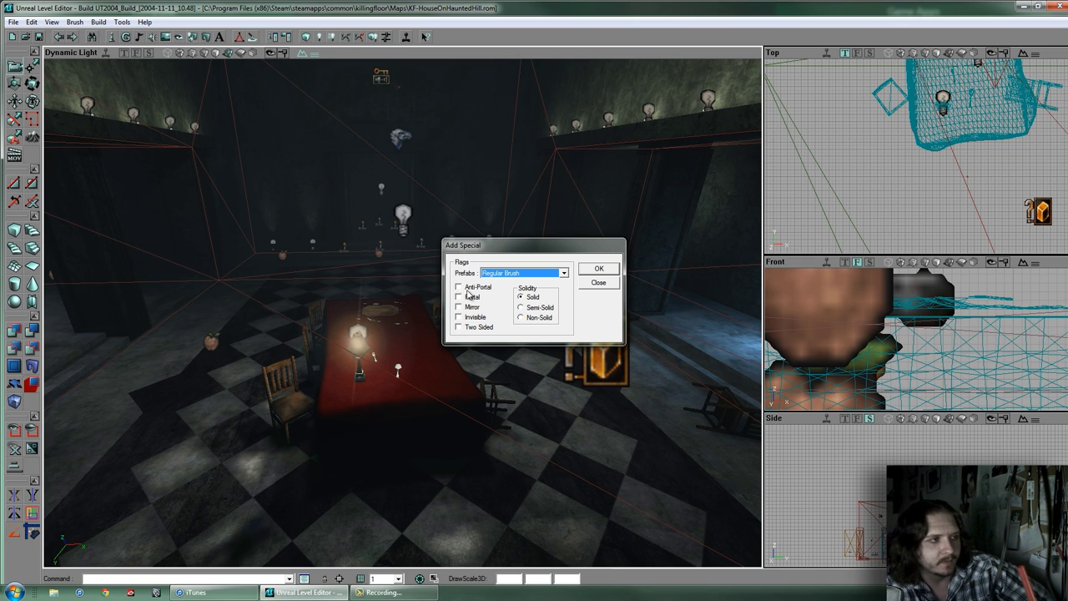
left_click(596, 283)
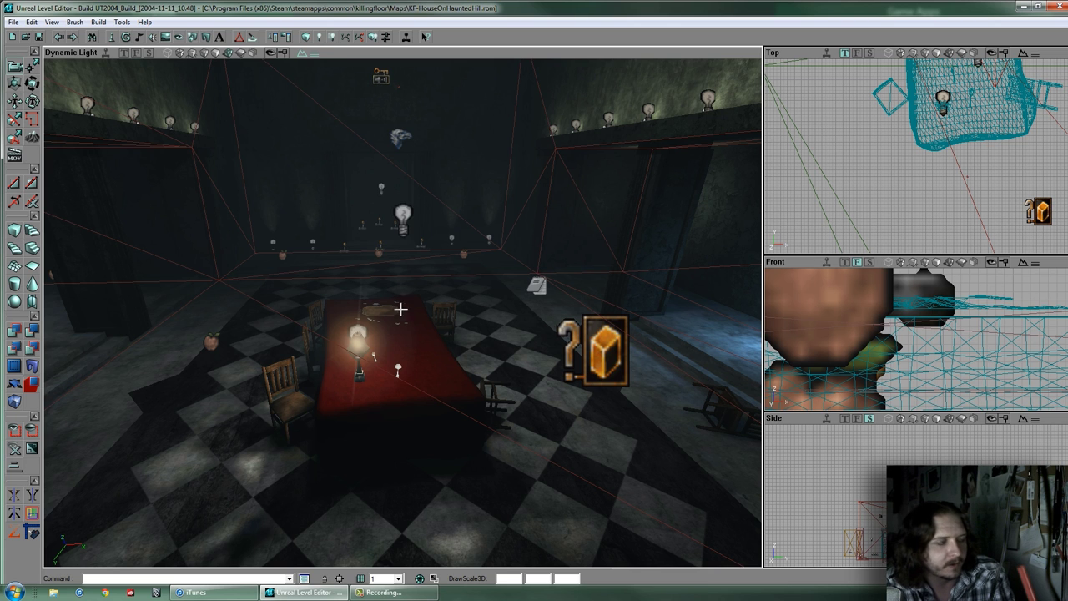
Open the Static Meshes browser, rotate the preview of the 9mmGround mesh, and close the browser
left_click_drag(401, 305, 401, 302)
right_click_drag(400, 301, 396, 312)
left_click(207, 35)
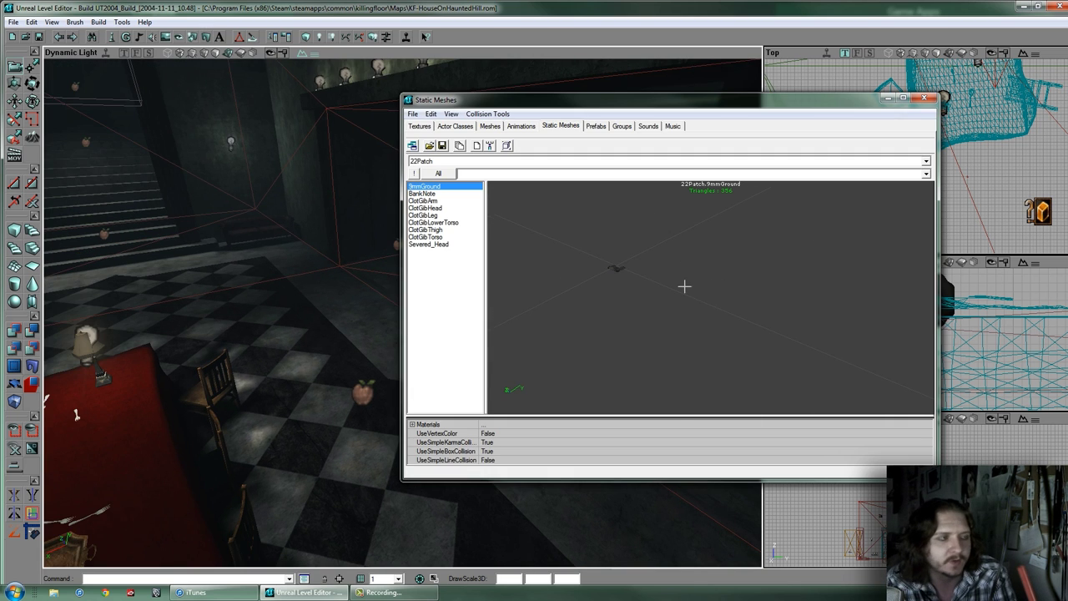
left_click_drag(684, 286, 717, 295)
left_click(932, 98)
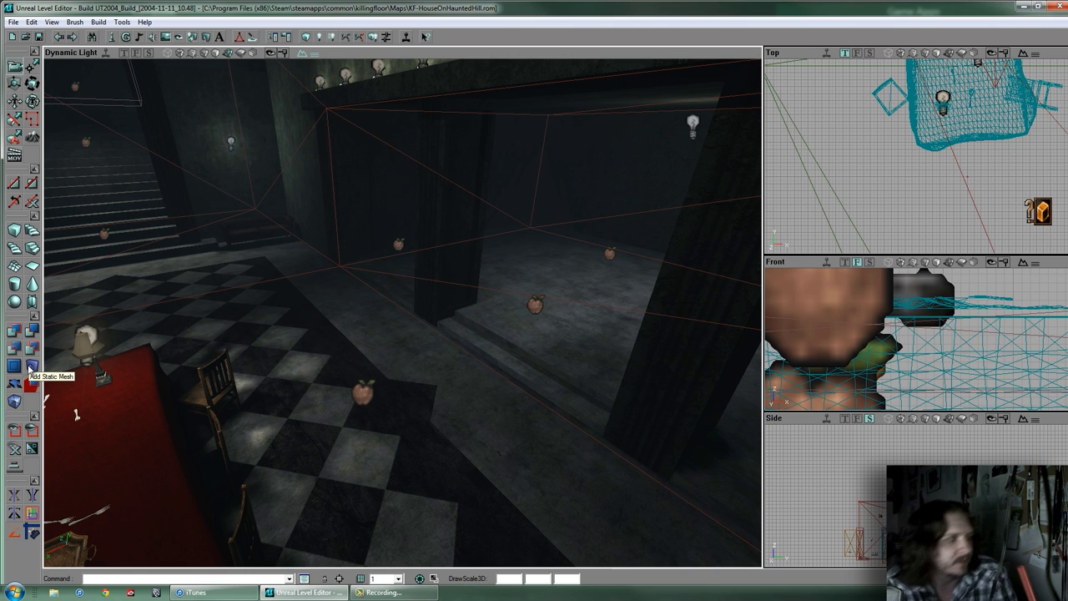
Turn the view back to the dining table, reopen the Static Meshes browser to review the 22Patch package, and close it
right_click_drag(408, 312, 150, 332)
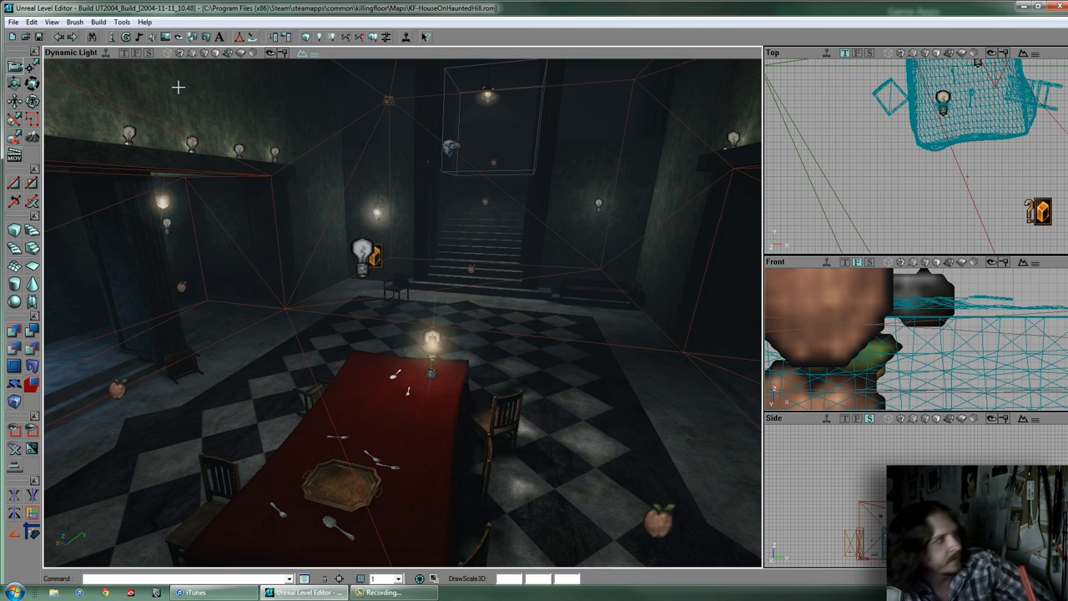
left_click(206, 37)
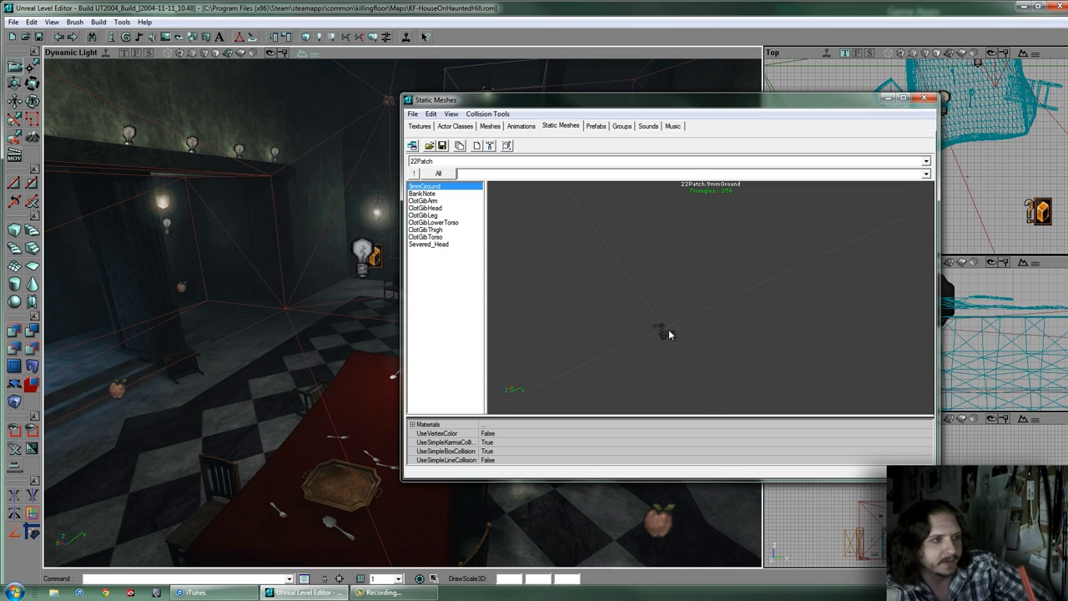
left_click(923, 97)
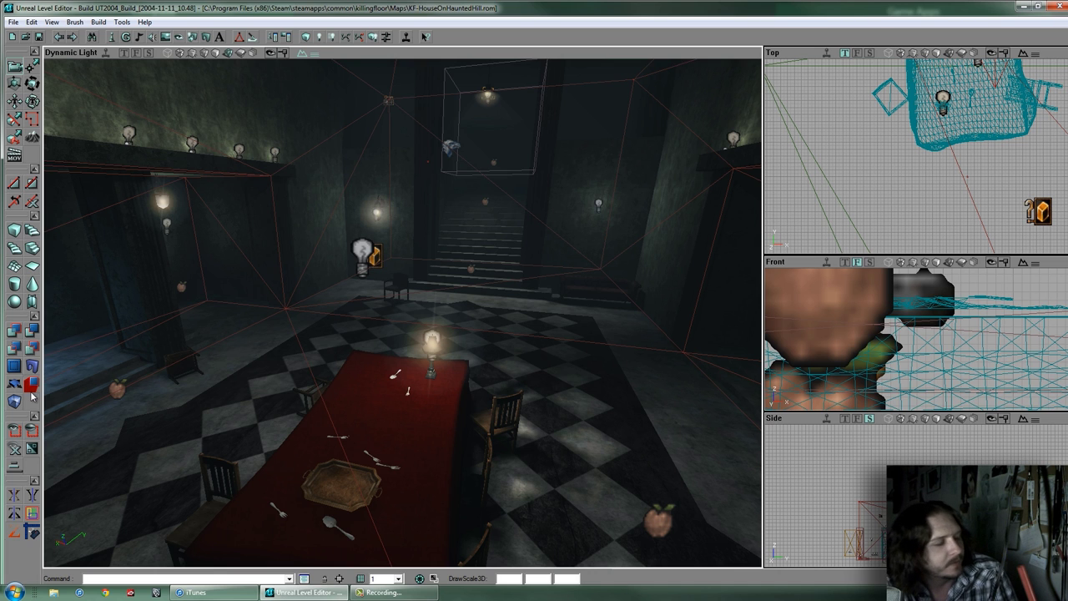
Examine the wireframe volume box above the staircase from near and far across the hall
left_click_drag(405, 308, 417, 250)
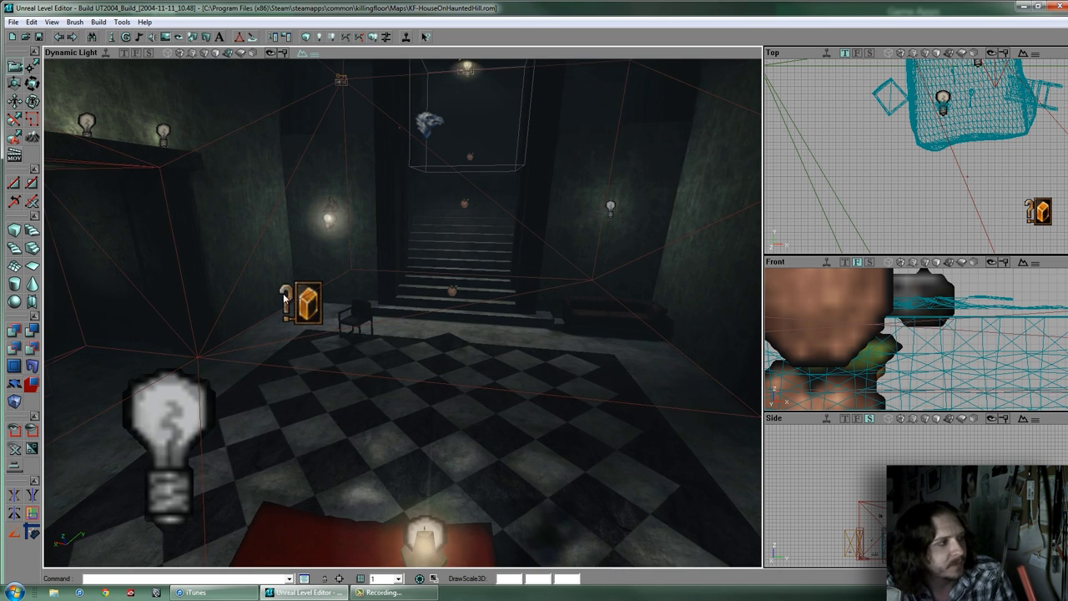
right_click_drag(405, 308, 405, 275)
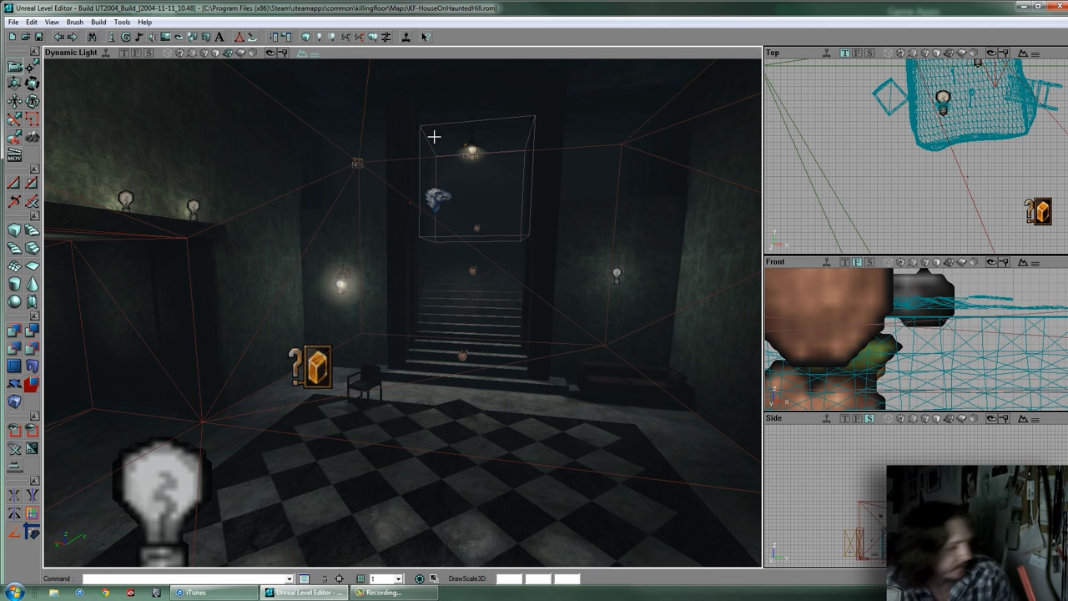
right_click_drag(434, 138, 389, 305)
left_click(484, 143)
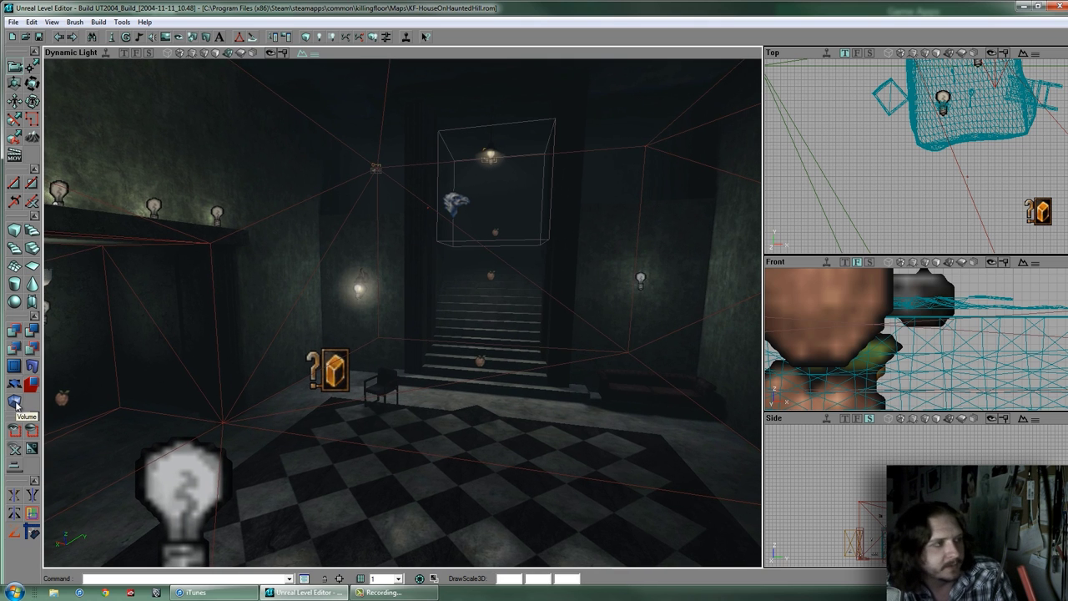
left_click_drag(565, 123, 402, 312)
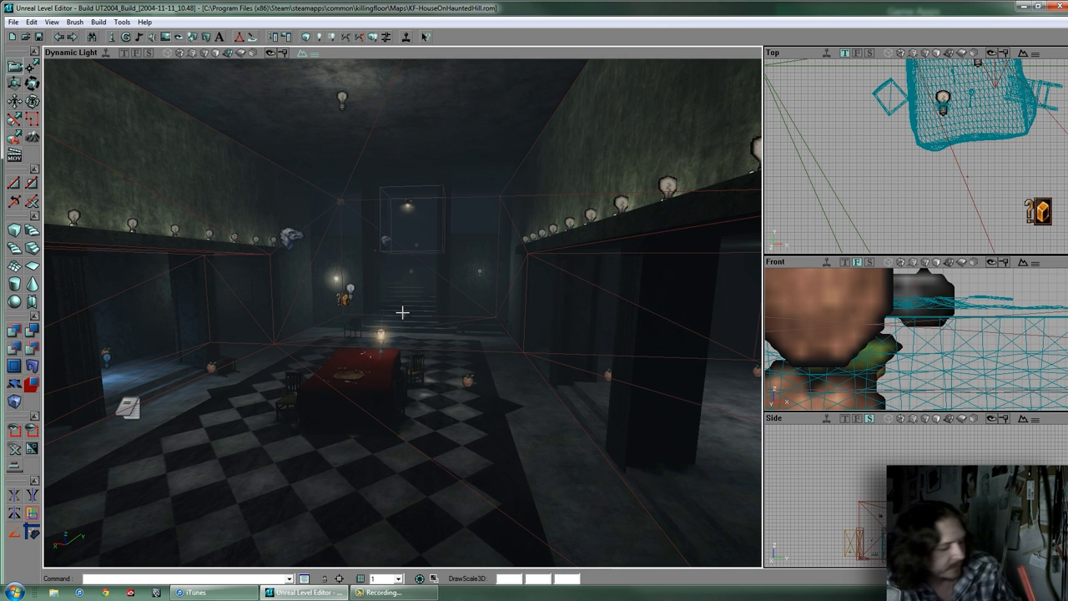
scroll(402, 312, "up", 10)
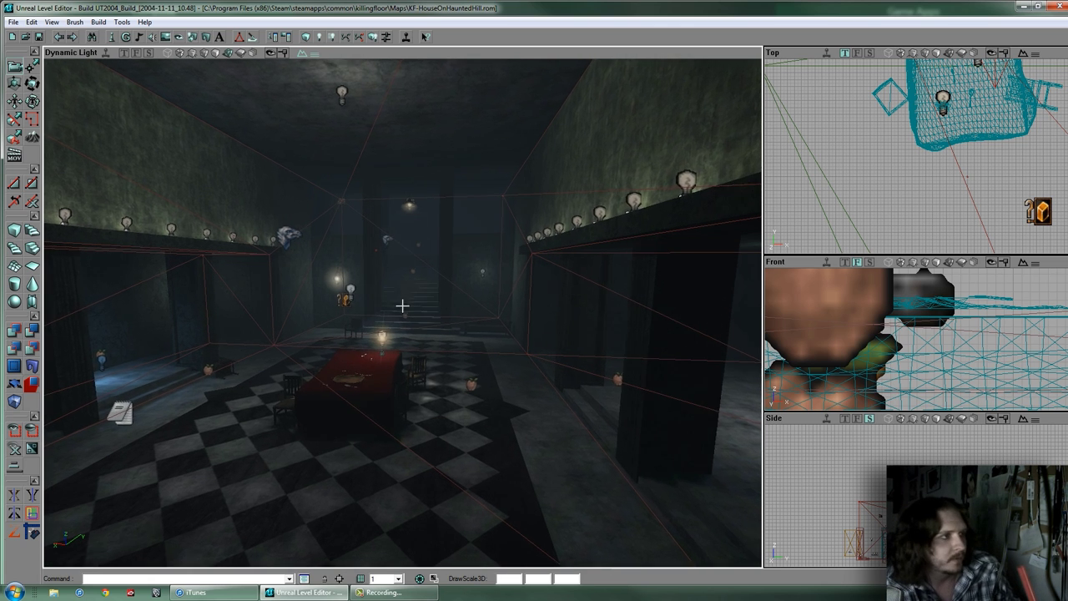
scroll(402, 312, "up", 3)
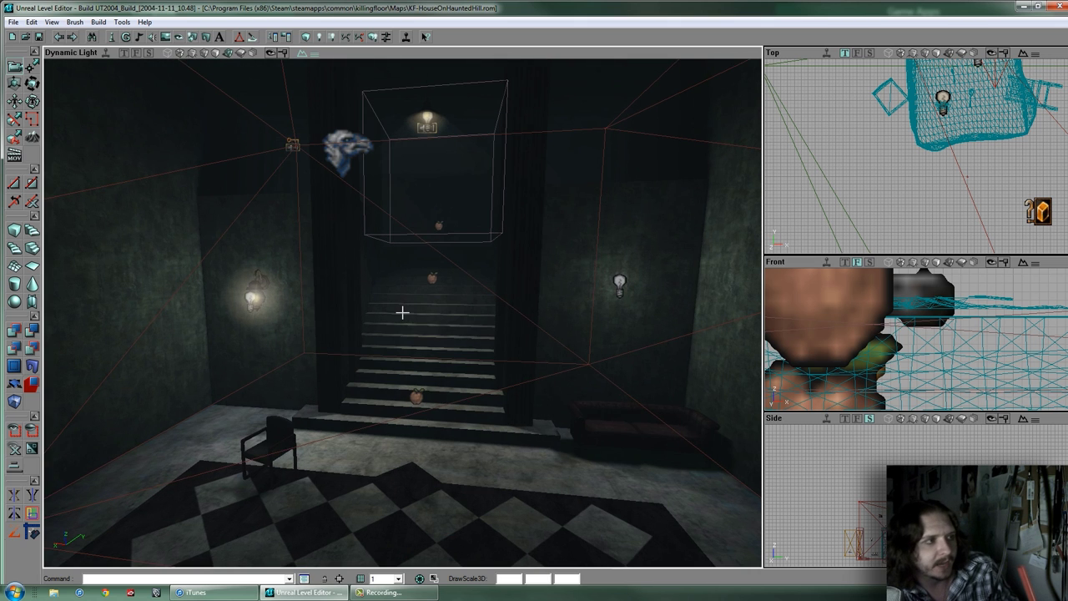
scroll(402, 309, "down", 6)
left_click_drag(403, 304, 562, 148)
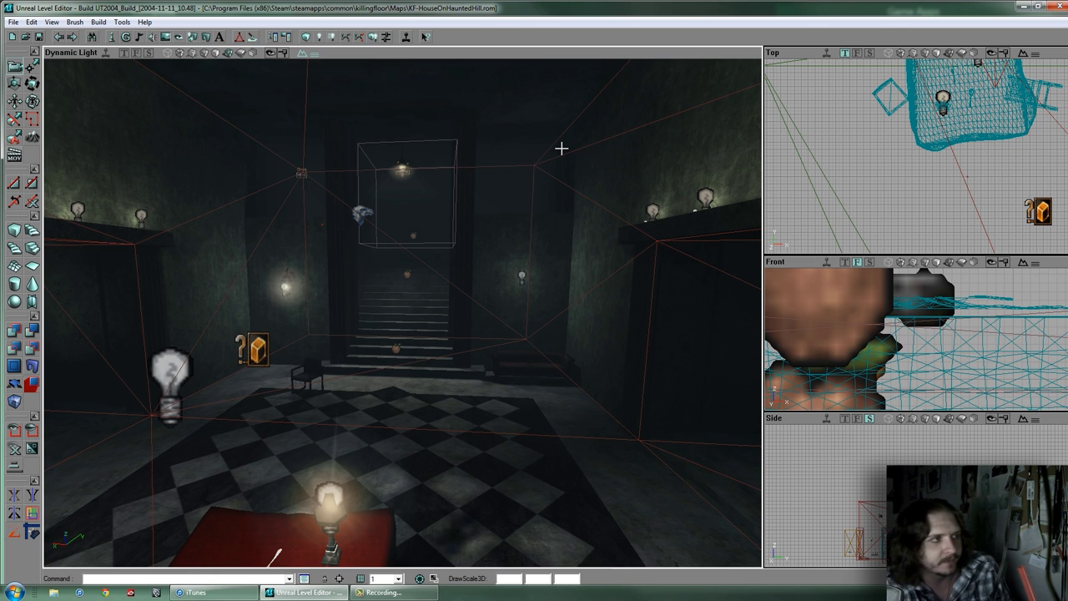
scroll(401, 306, "up", 4)
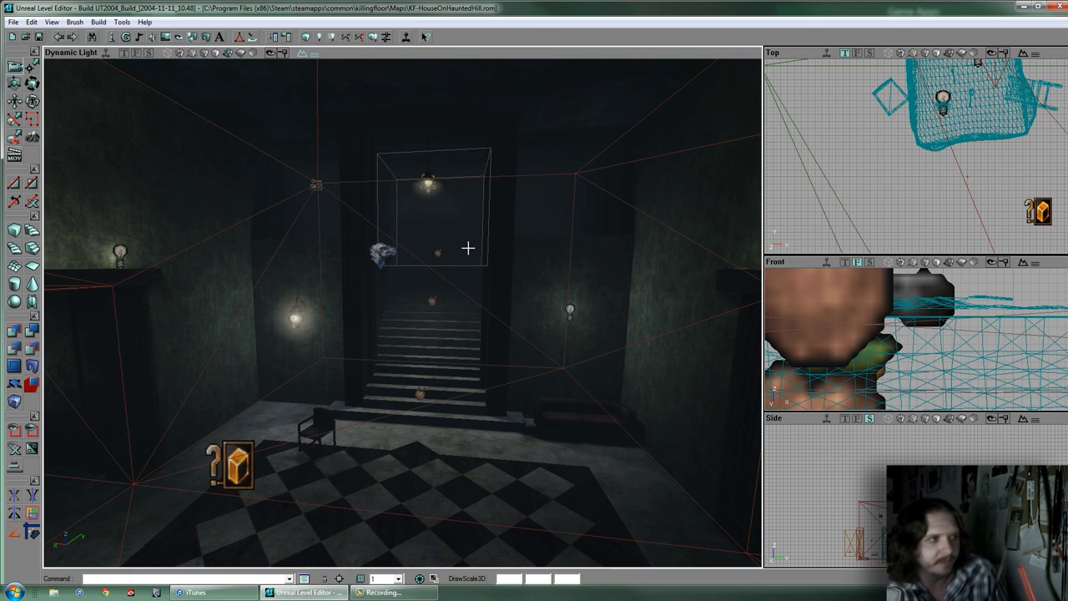
scroll(400, 312, "down", 3)
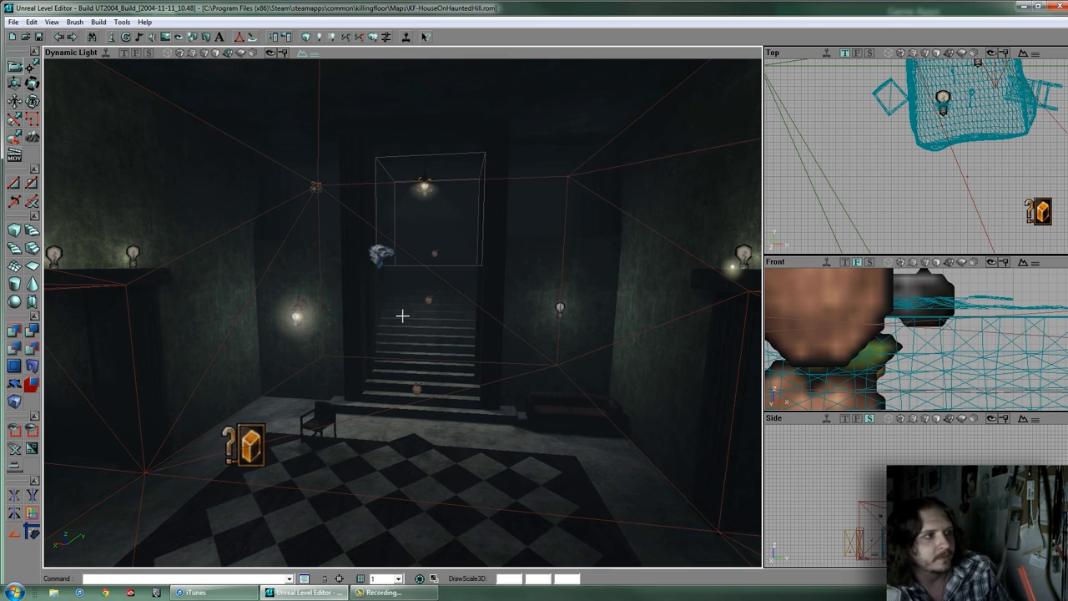
scroll(402, 316, "down", 3)
scroll(402, 315, "up", 5)
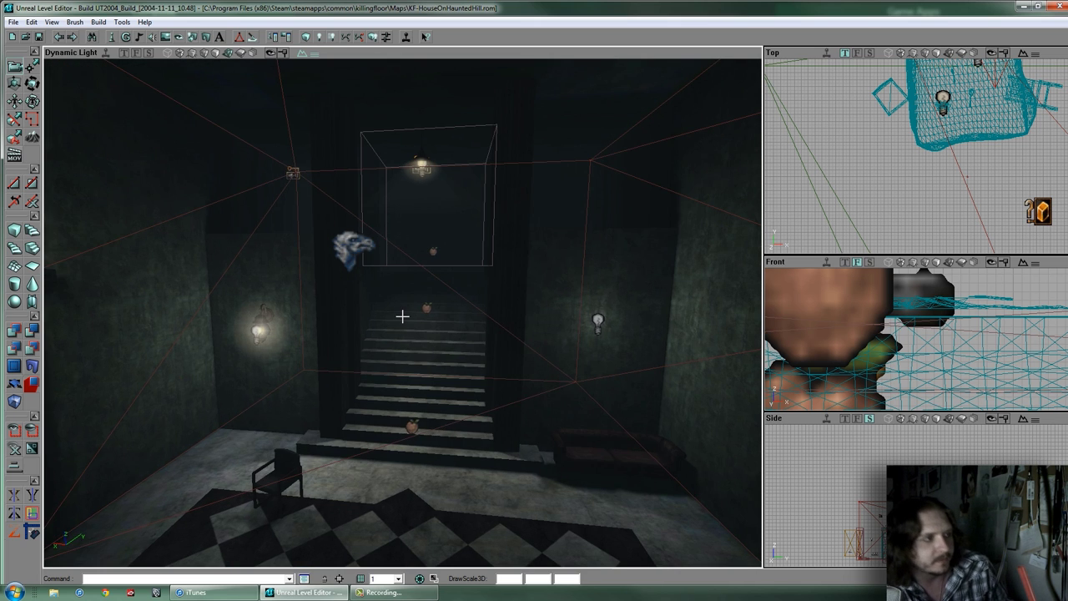
scroll(403, 314, "down", 3)
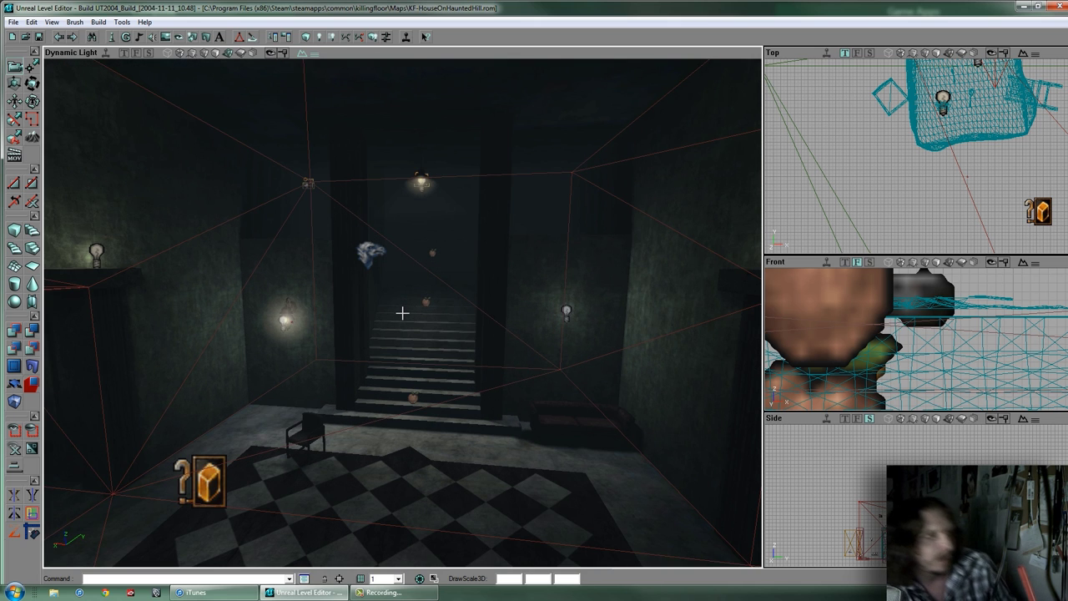
scroll(402, 315, "down", 4)
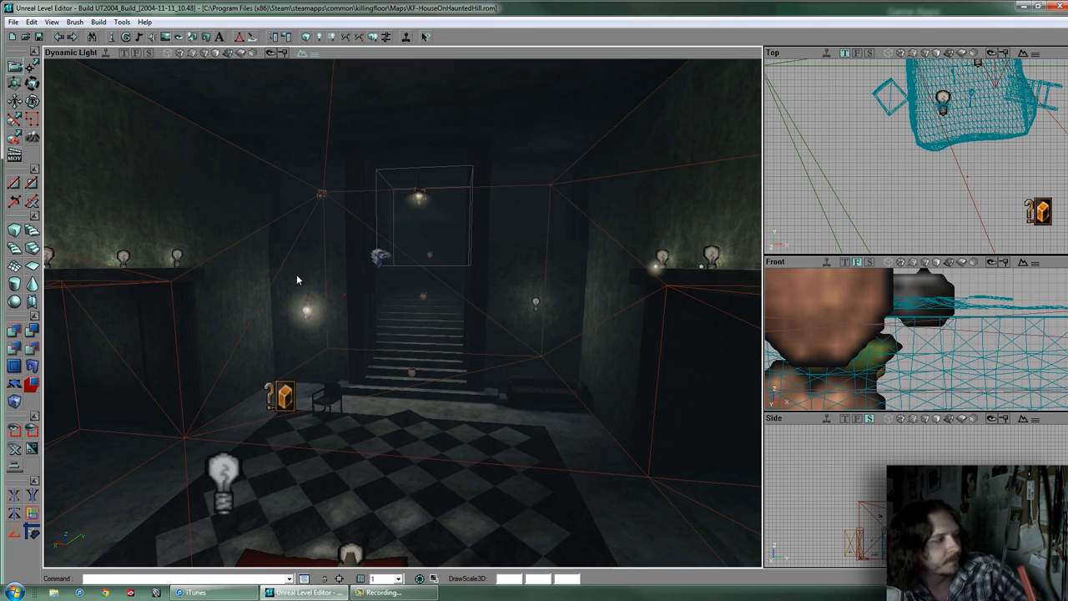
Review the list of volume types from BlockingVolume to KFZombieZoneVolume twice, closing it each time without adding a volume
right_click(18, 405)
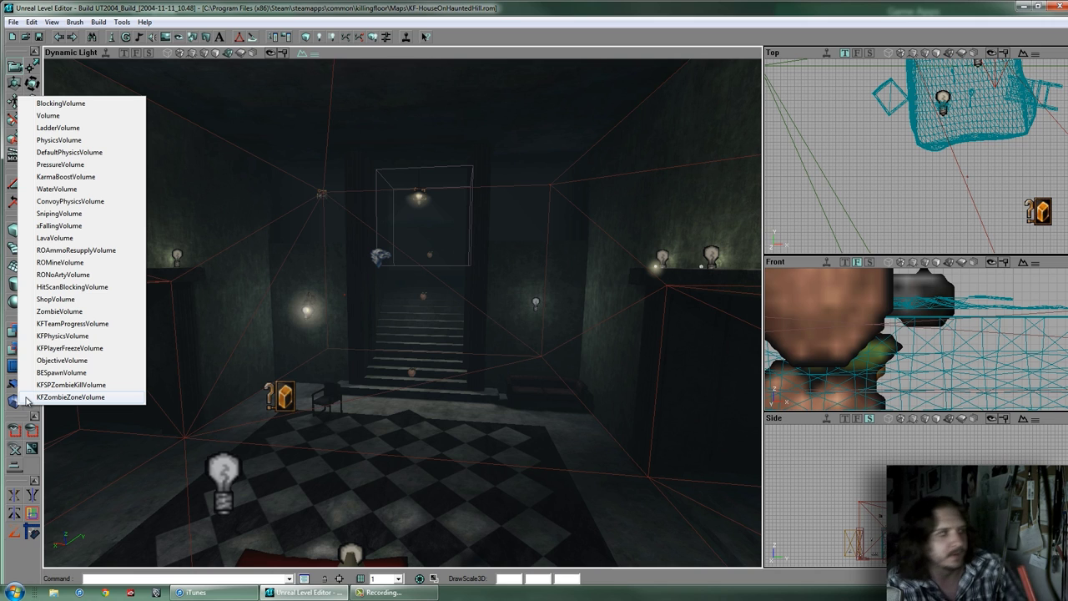
left_click(346, 8)
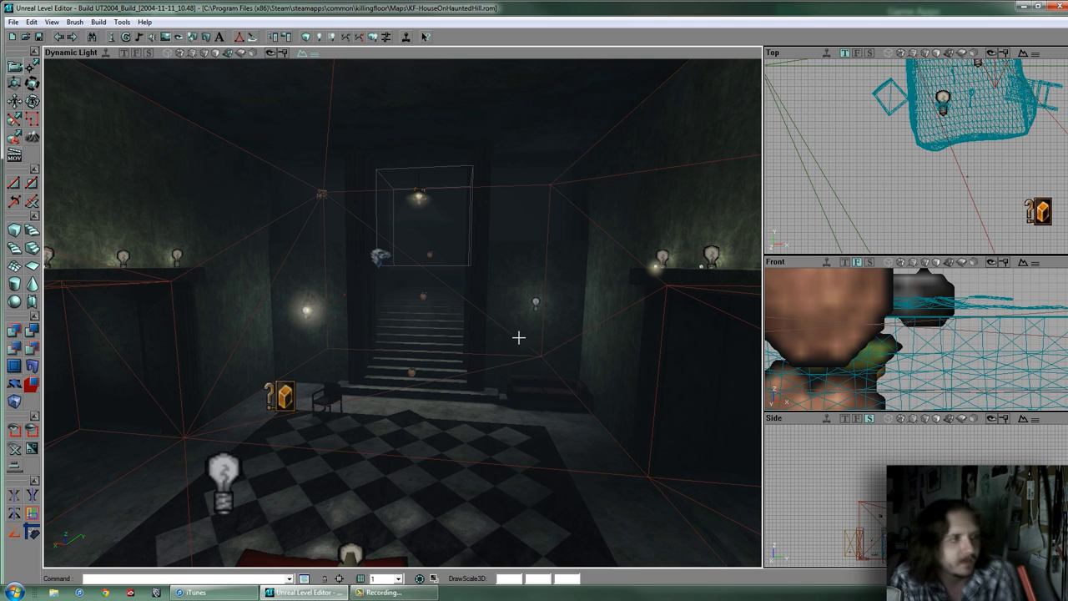
left_click_drag(531, 295, 401, 310)
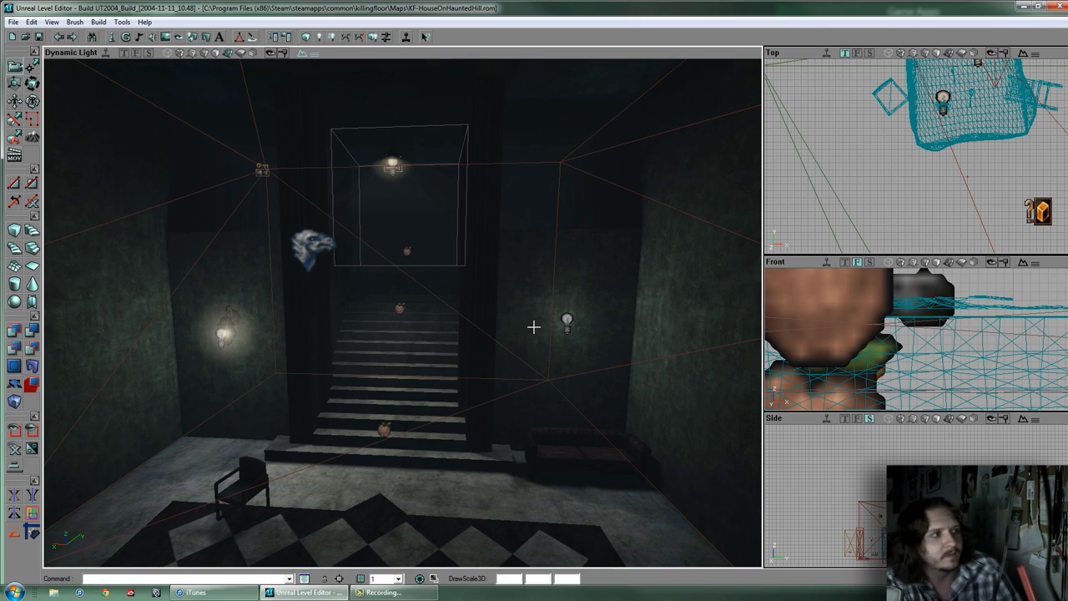
right_click(15, 401)
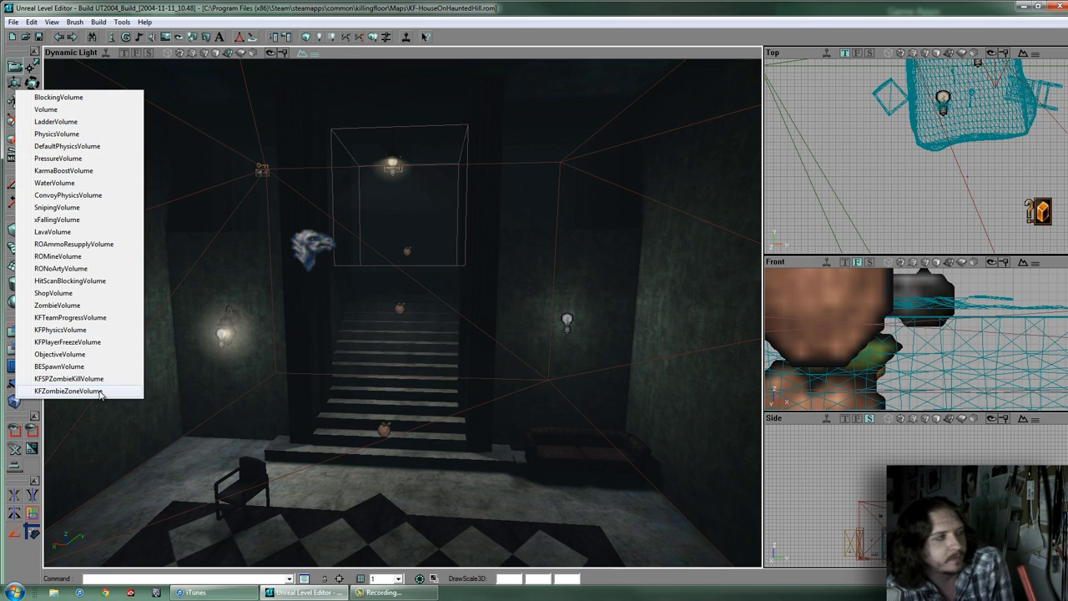
left_click(58, 97)
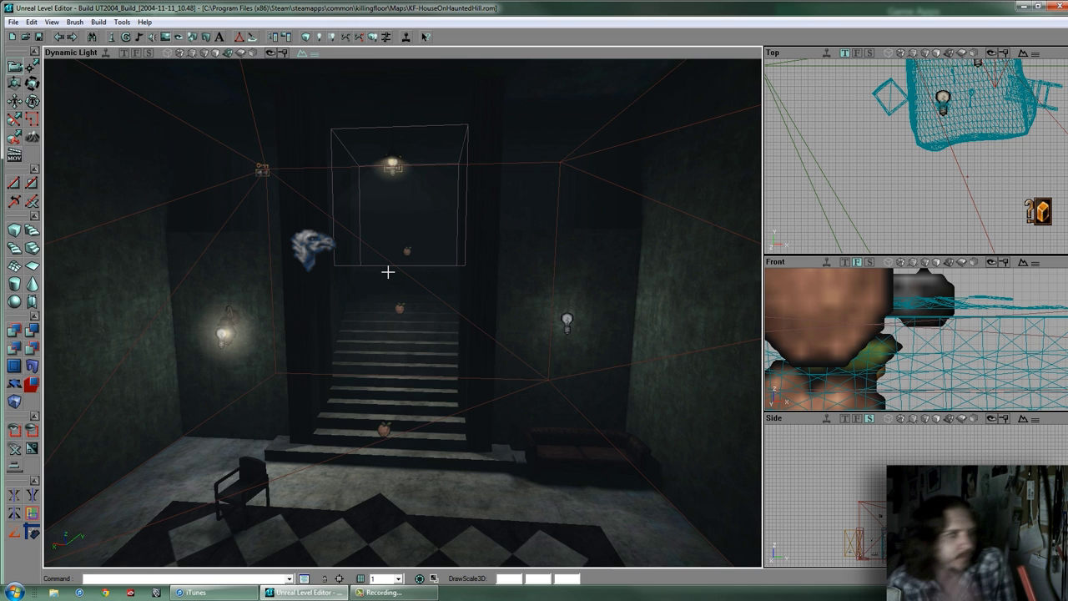
left_click_drag(400, 314, 398, 284)
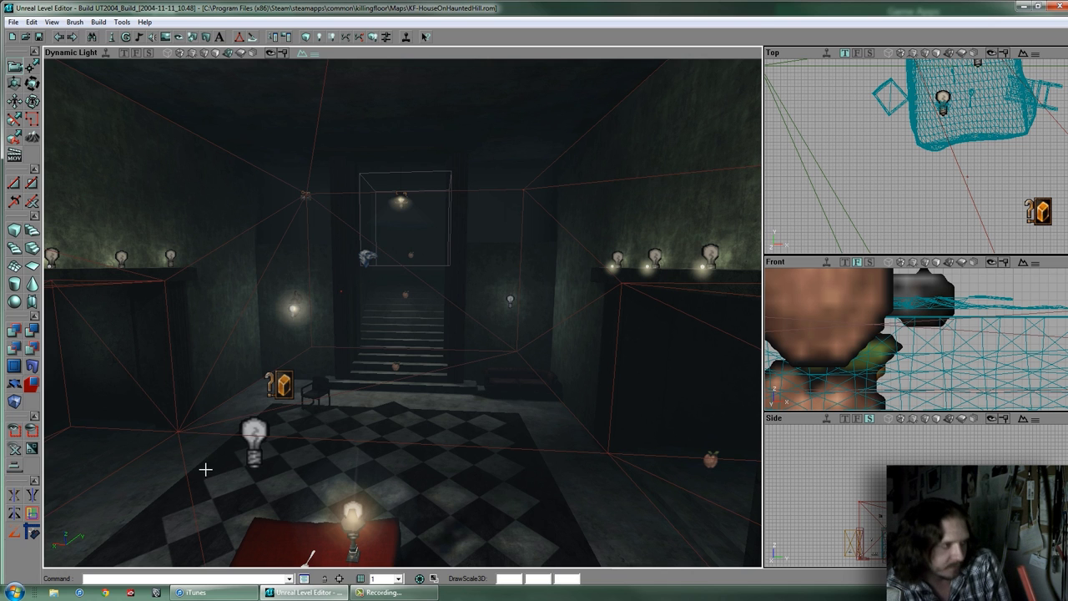
Examine the dining hall, the side passage behind its pillars, and the whole map's brush wireframe from outside
left_click_drag(154, 489, 405, 417)
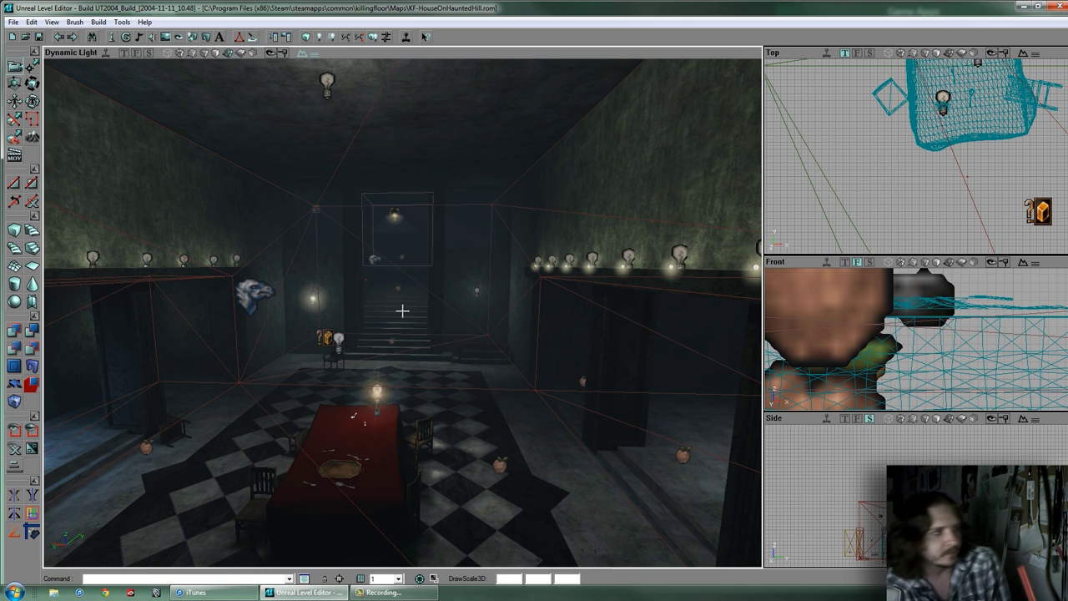
scroll(401, 310, "up", 3)
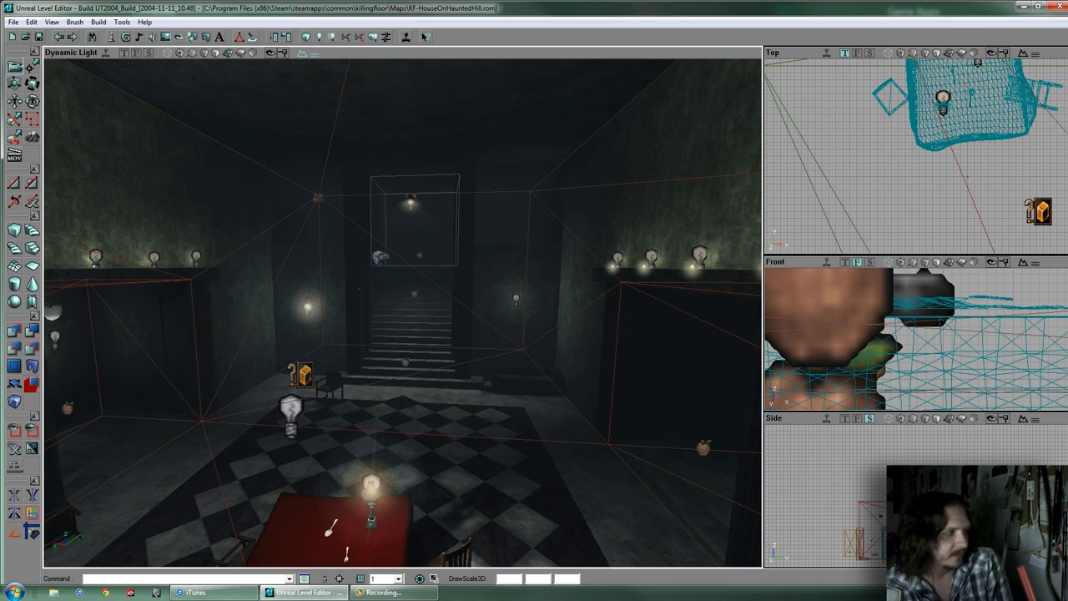
left_click_drag(403, 304, 437, 305)
right_click_drag(436, 306, 110, 444)
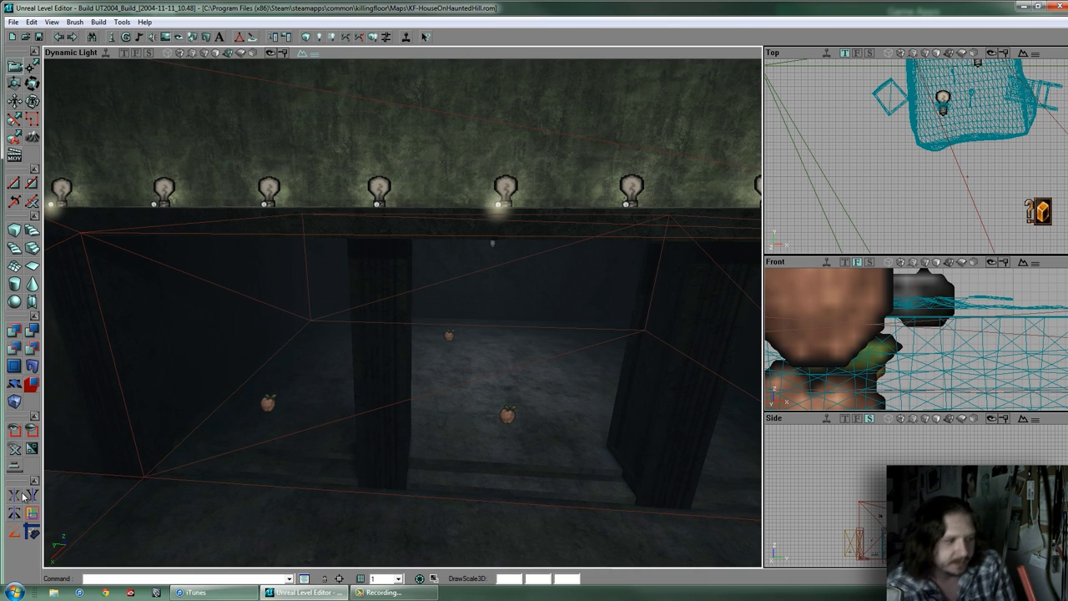
left_click_drag(257, 406, 400, 312)
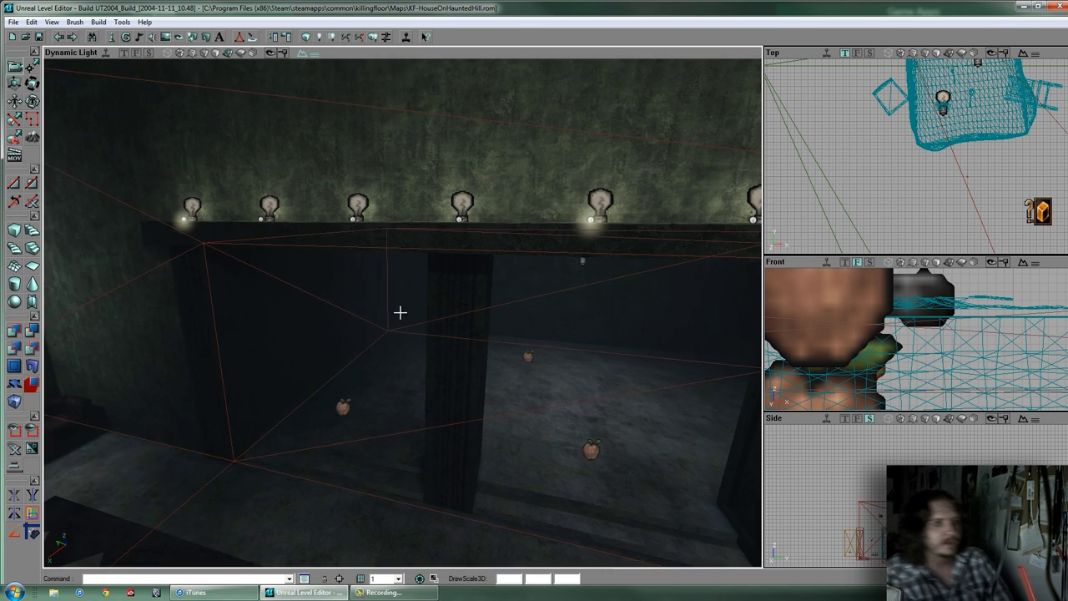
right_click_drag(399, 312, 386, 289)
left_click_drag(386, 289, 402, 310)
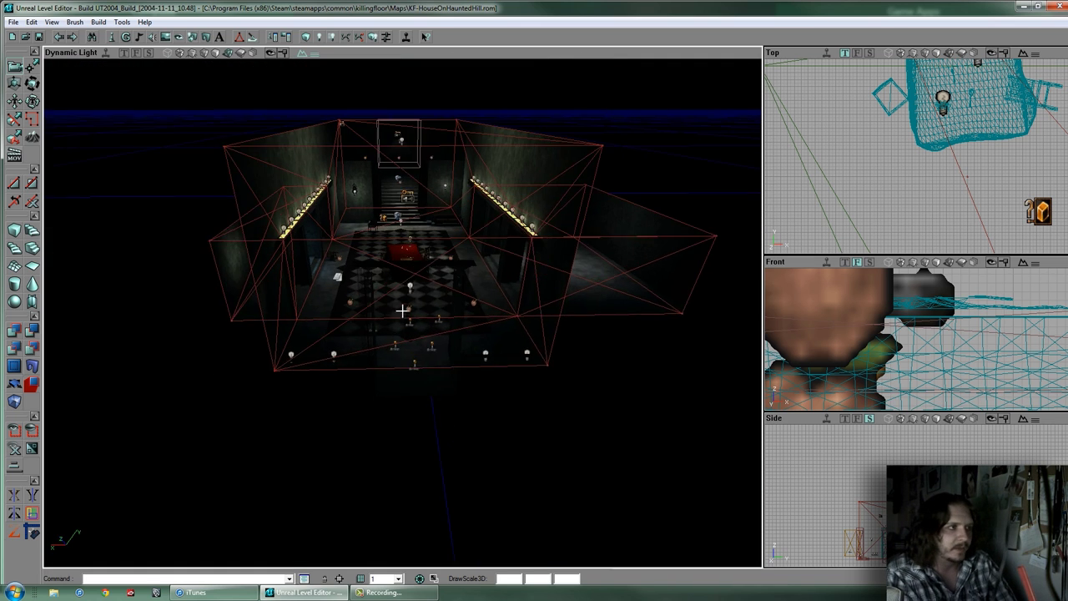
scroll(401, 310, "down", 2)
scroll(579, 205, "down", 4)
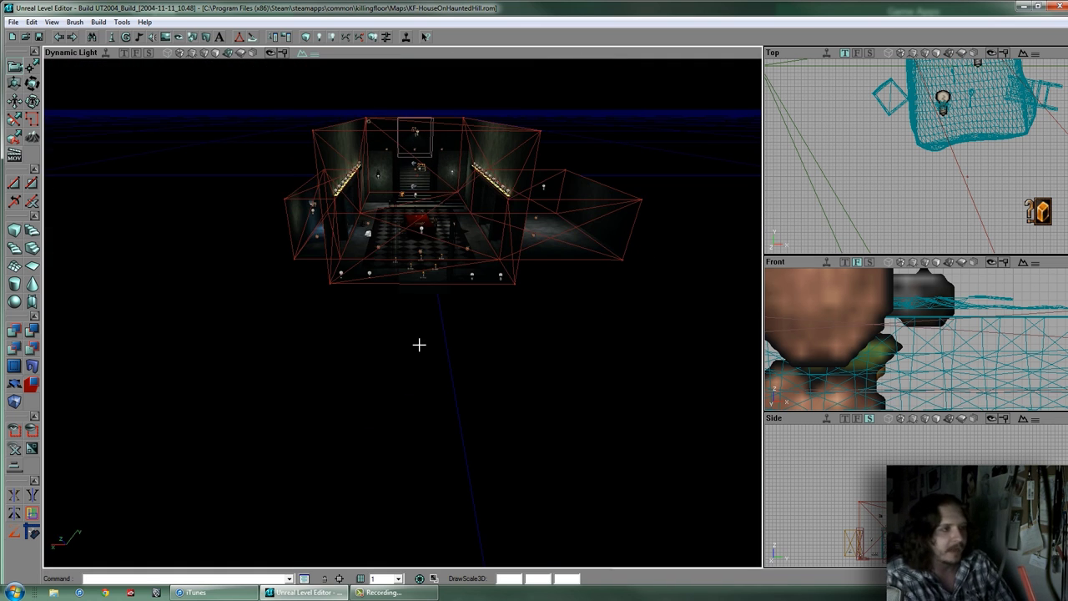
right_click_drag(443, 309, 402, 312)
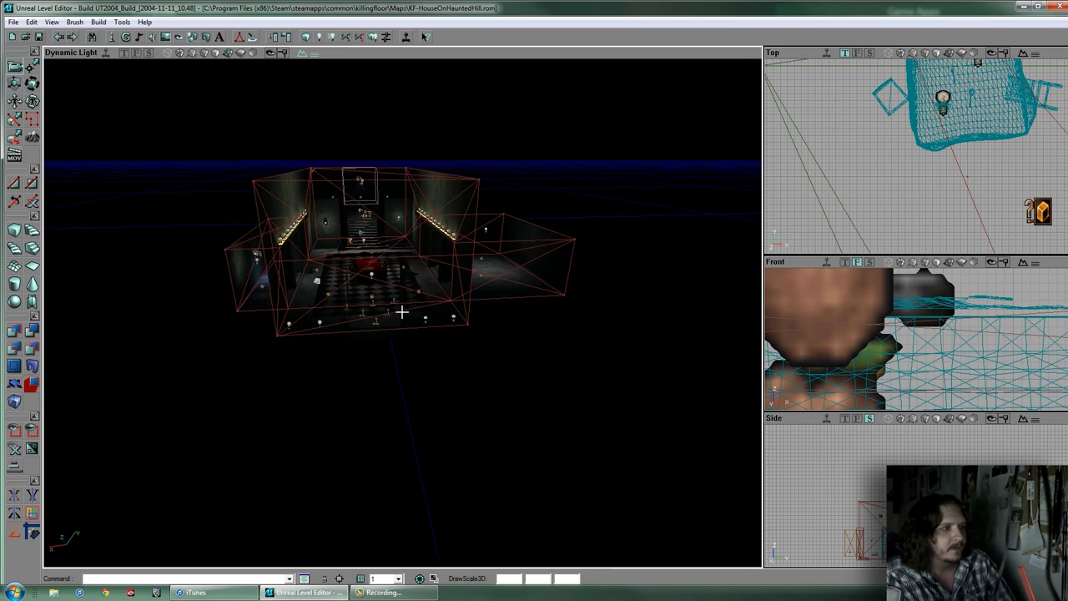
left_click_drag(401, 312, 402, 314)
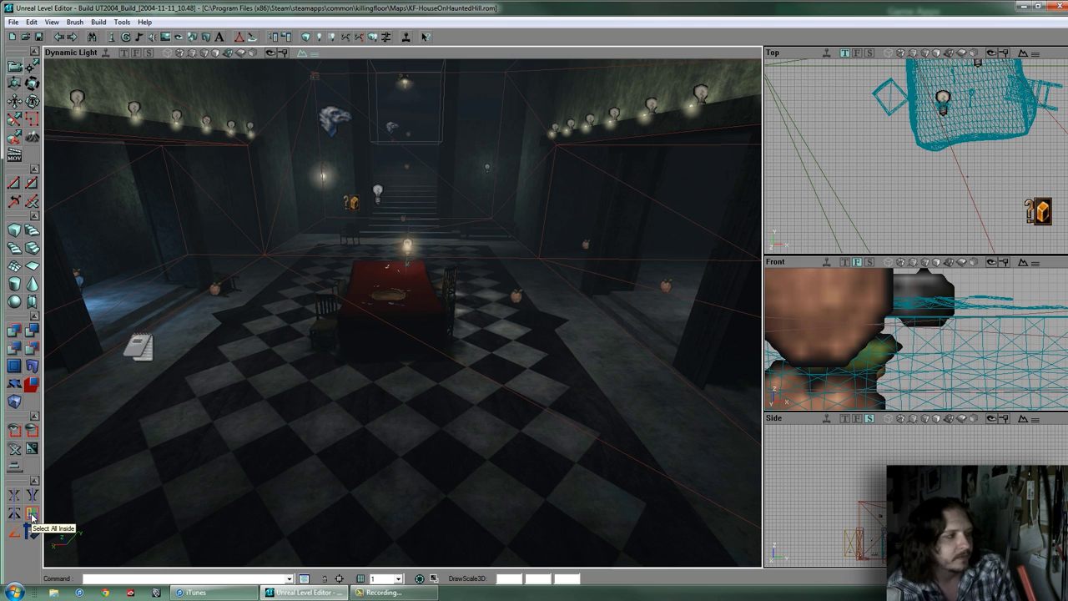
Select the dining hall's wireframe brush, pick the upper side wall surface above the lamp ledge, and replace that surface selection with the brushes
left_click(551, 176)
mouse_move(403, 311)
right_mouse_down()
mouse_move(345, 384)
mouse_move(401, 312)
mouse_move(345, 298)
right_mouse_up()
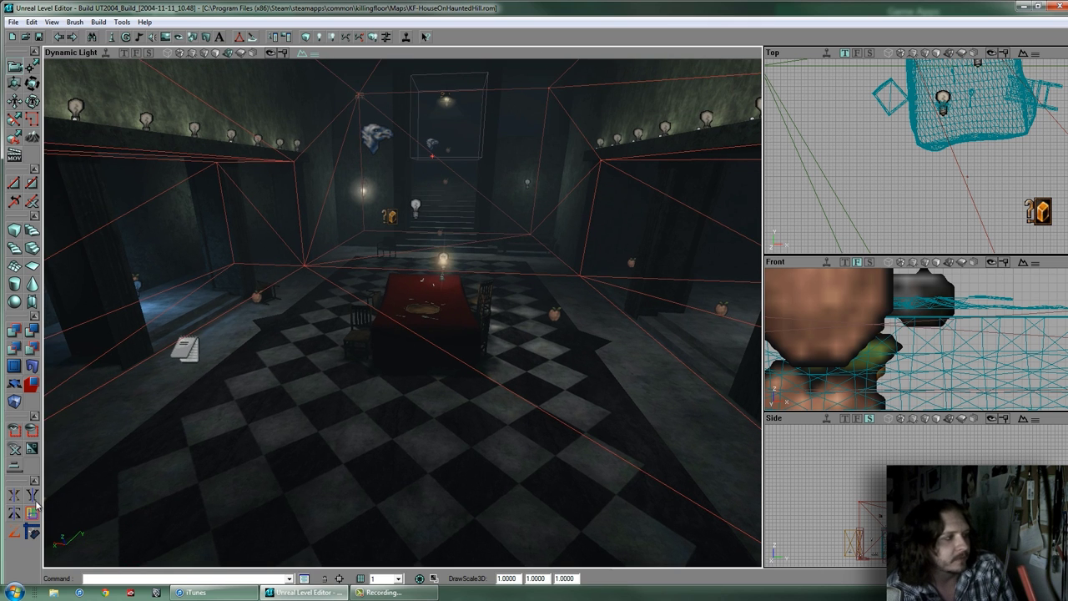
right_click_drag(322, 372, 402, 348)
left_click_drag(403, 348, 288, 297)
left_click(297, 247)
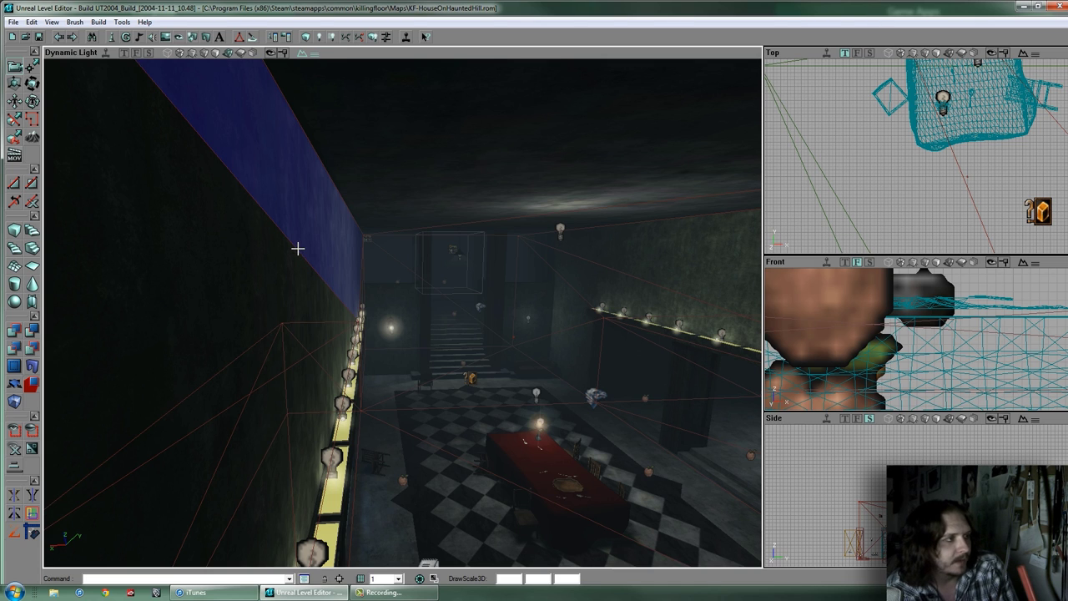
left_click(100, 379)
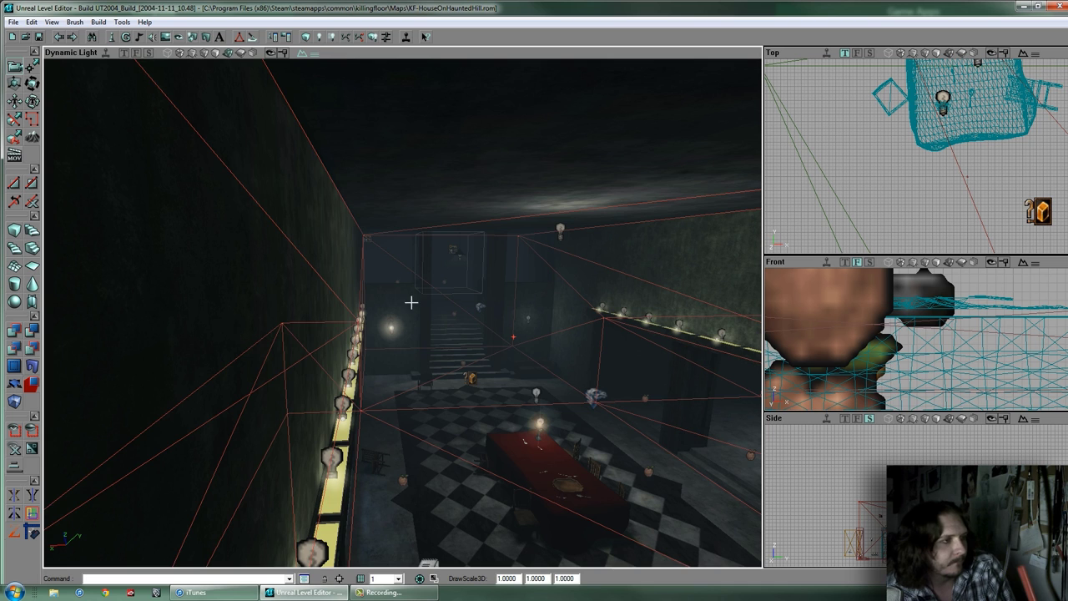
Select the hall's ceiling surface, clear the selection, select the upper side wall surface, and clear that selection too
left_click_drag(409, 303, 350, 222)
left_click(397, 122)
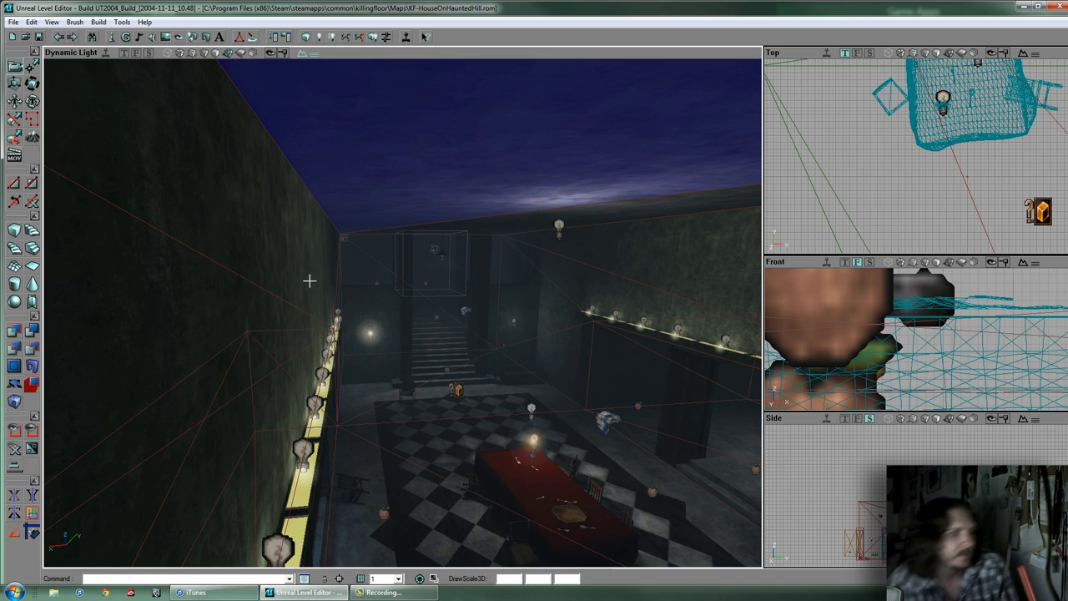
key("shift+n")
right_click(198, 220)
left_click(198, 220)
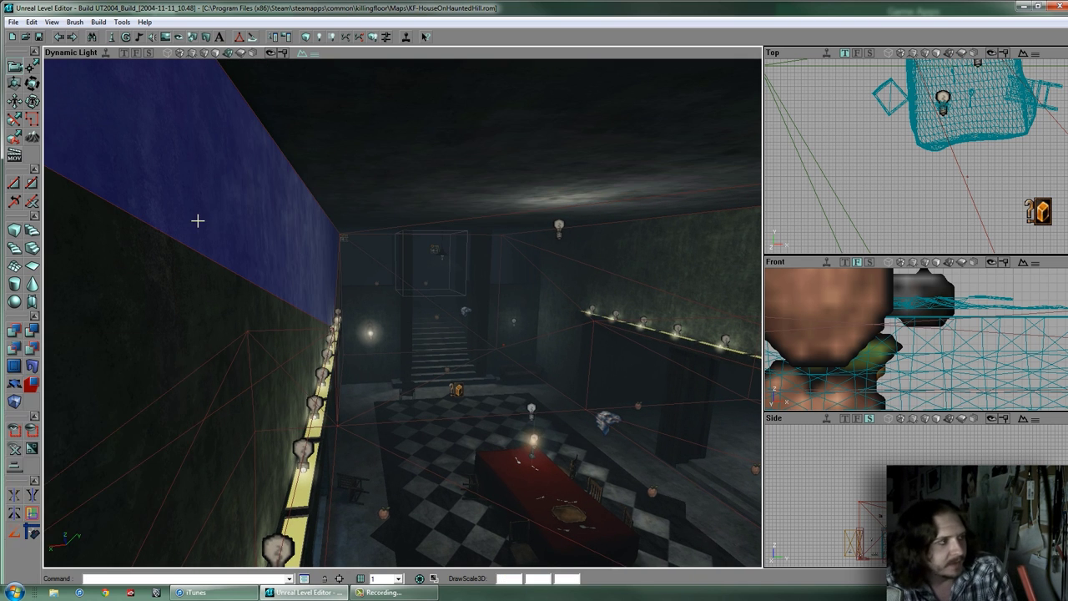
key("shift+n")
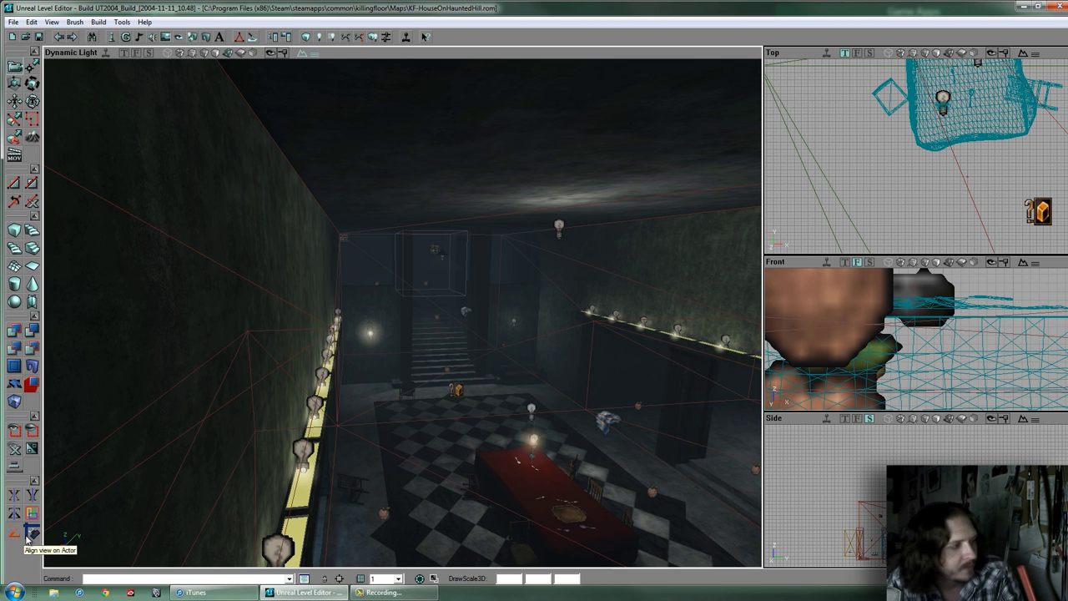
Select the key-icon actor inside the wireframe box above the staircase, align the view on it, and look around it
left_click_drag(403, 312, 456, 252)
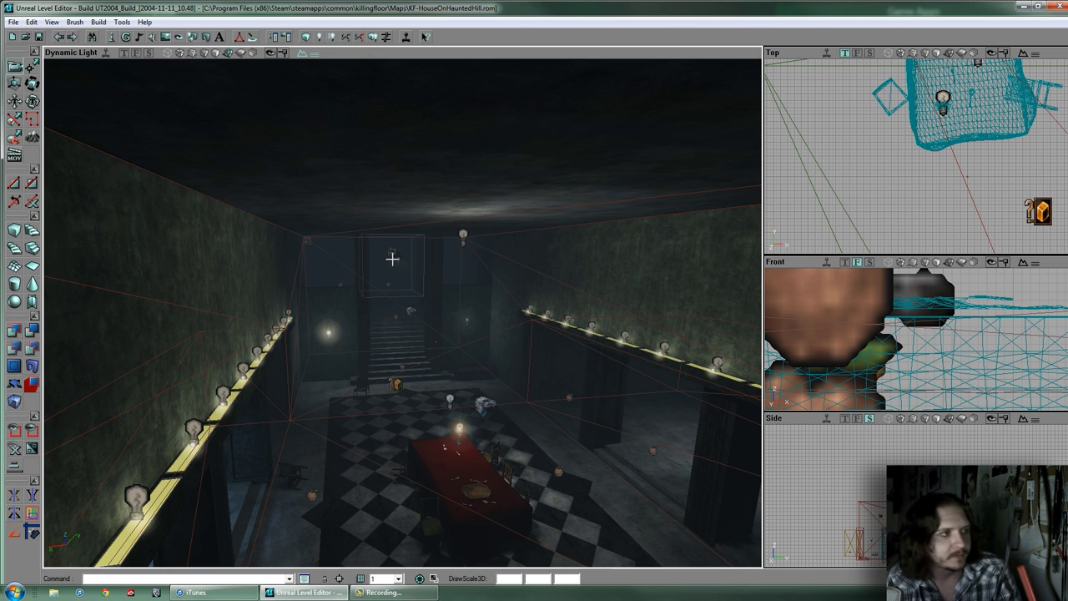
left_click(402, 311)
left_click_drag(402, 311, 402, 292)
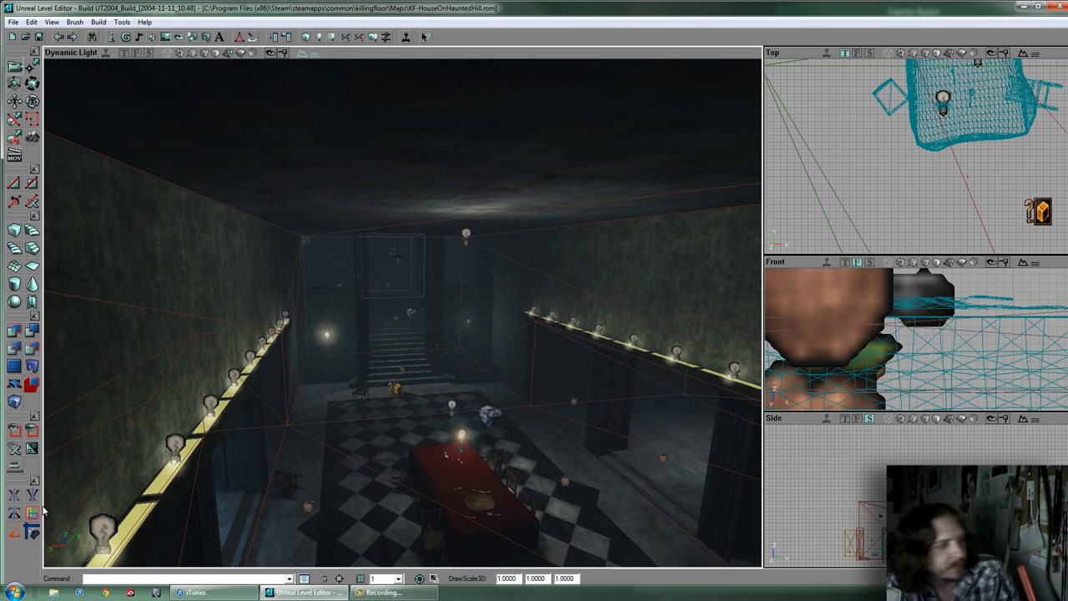
left_click(32, 533)
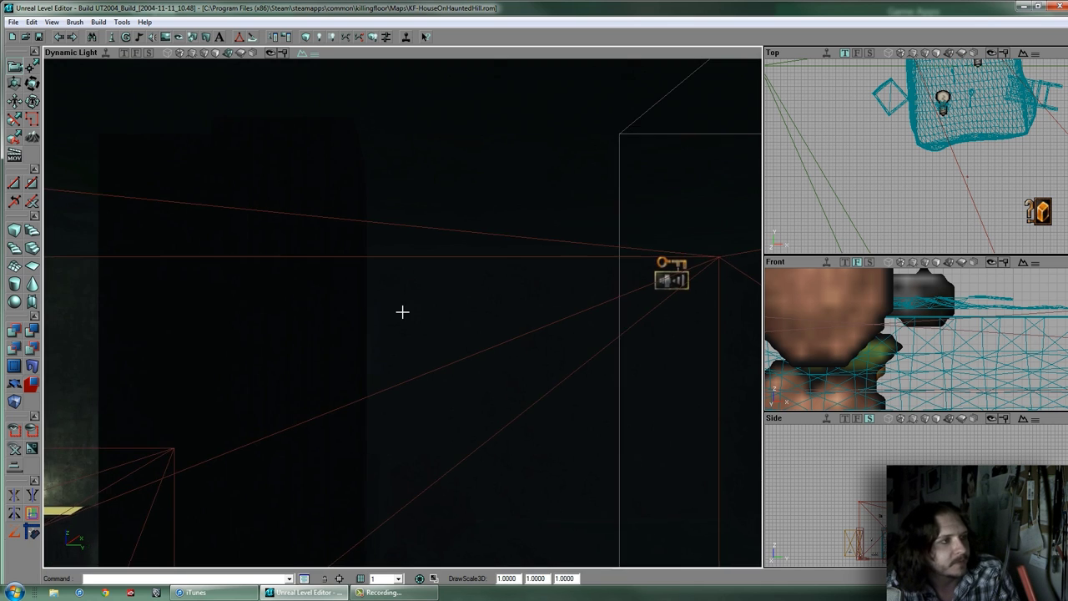
left_click_drag(402, 311, 314, 412)
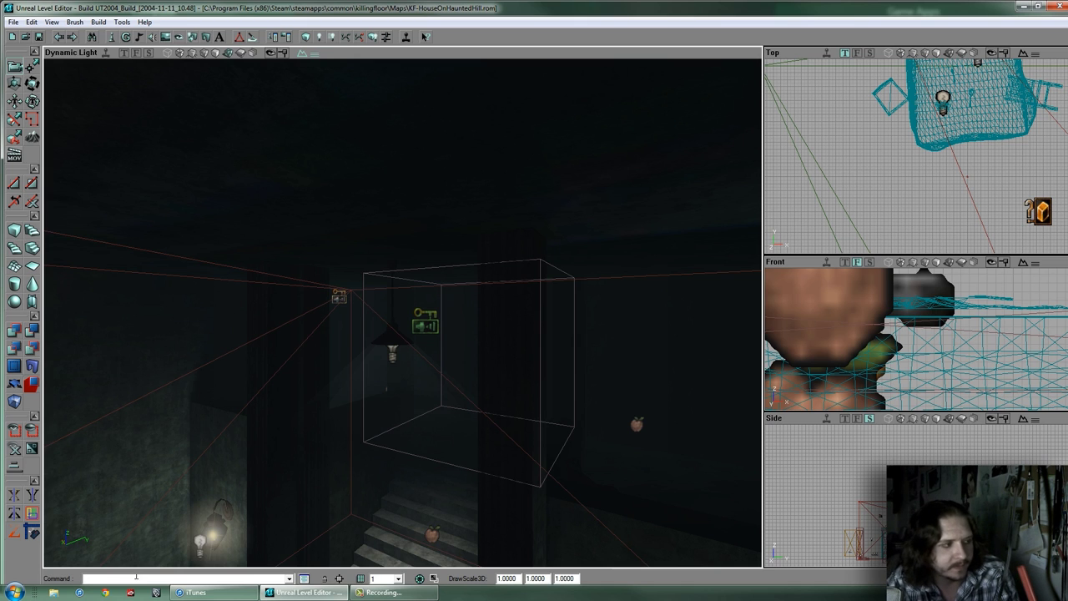
Open the log window, look through the logged commands, and close it
left_click(304, 578)
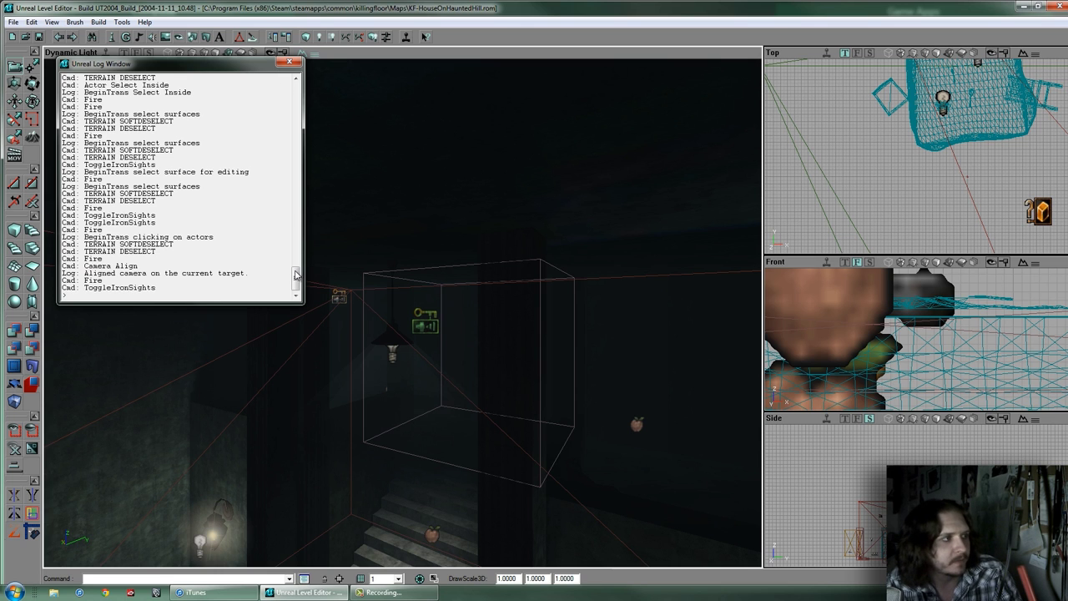
left_click_drag(296, 275, 294, 89)
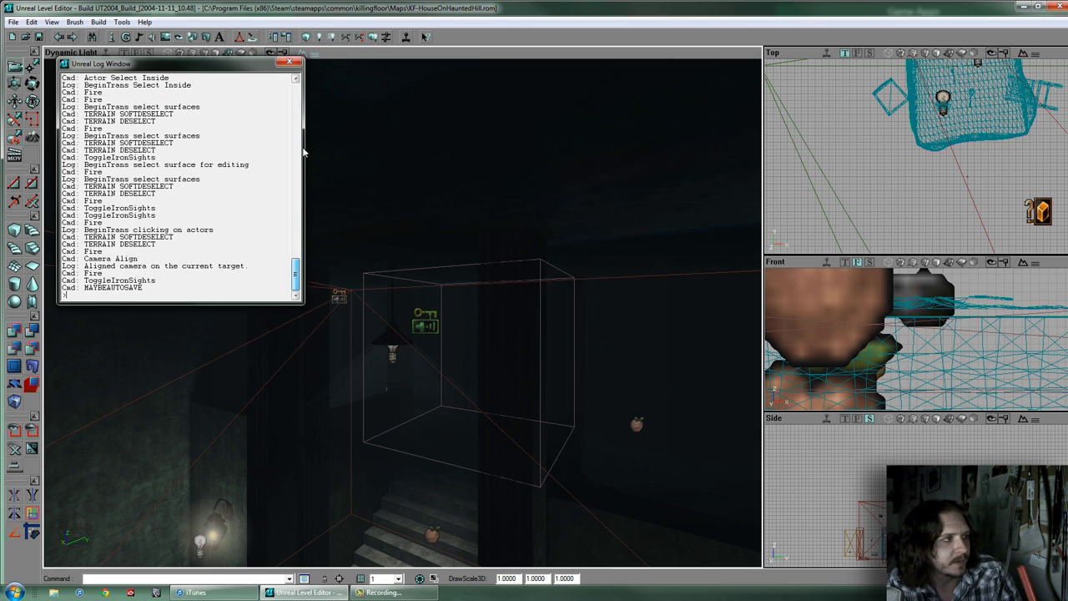
left_click(288, 62)
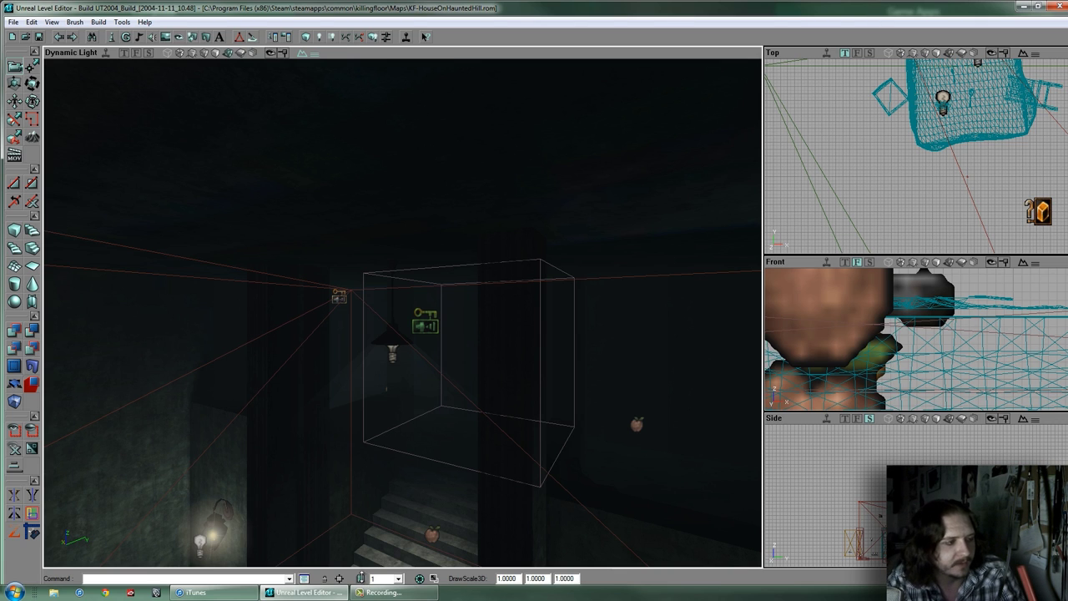
Review the available grid sizes from 1 to 4096 without changing the size, and open the first DrawScale3D value for editing
left_click(398, 578)
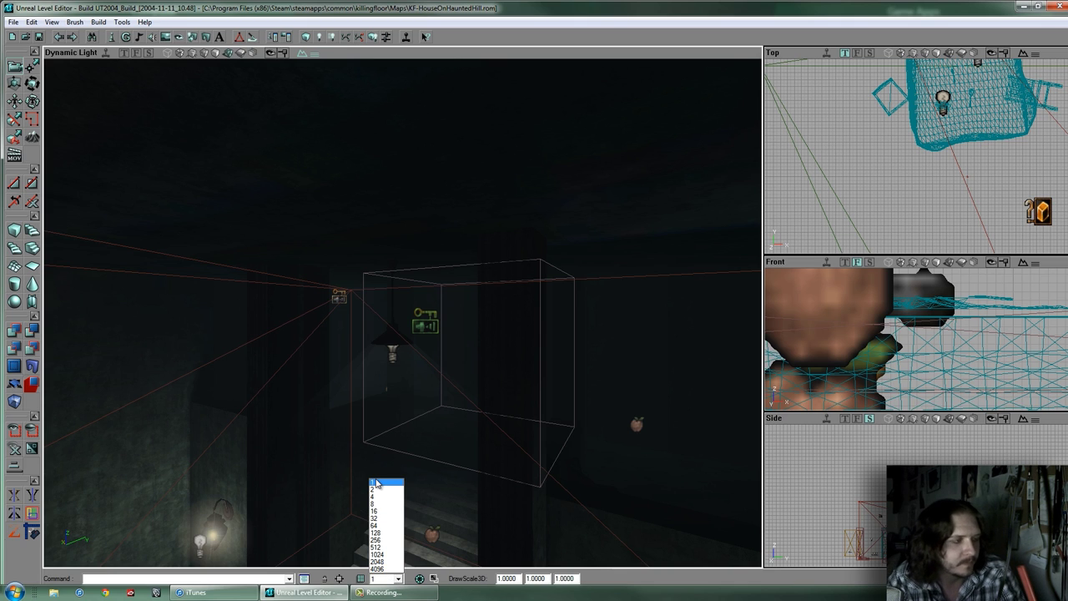
left_click(644, 579)
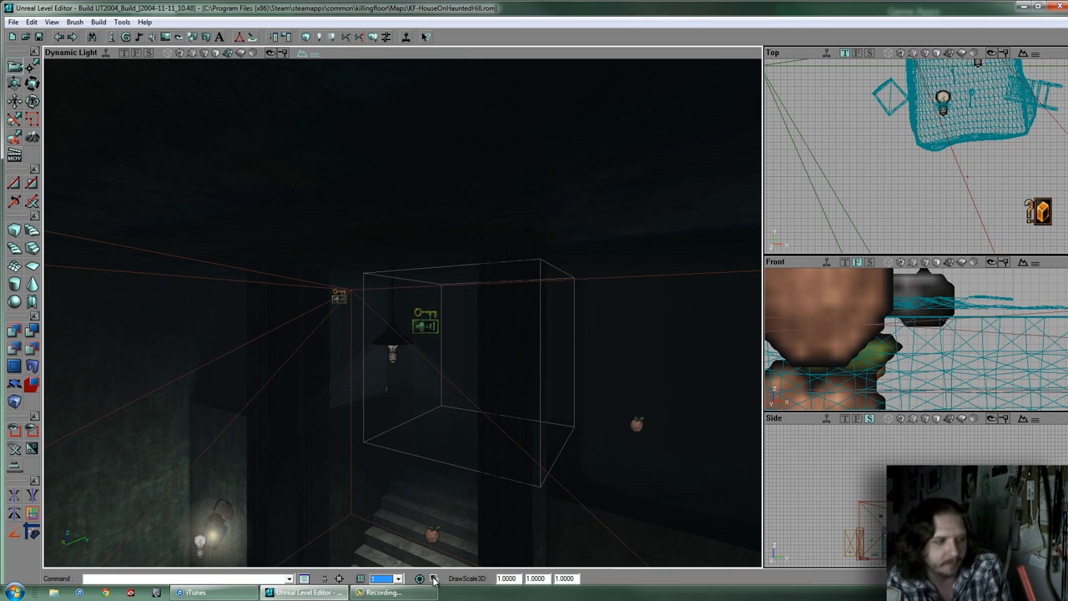
left_click(512, 578)
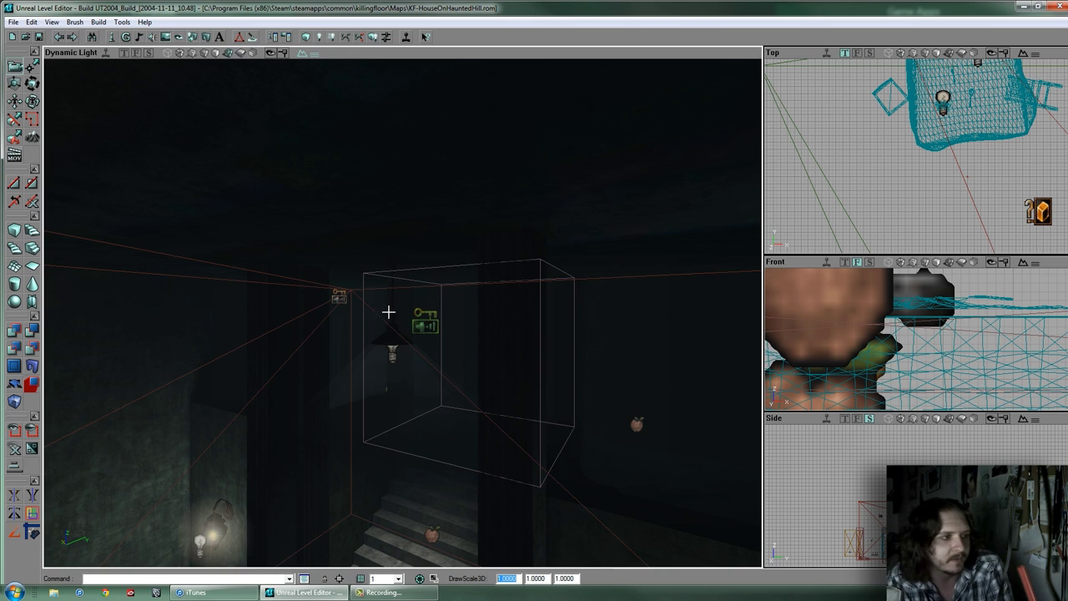
Select the chair standing on the checkered floor near the foot of the staircase
right_click_drag(389, 312, 383, 372)
left_click_drag(401, 312, 404, 356)
right_click_drag(404, 356, 467, 292)
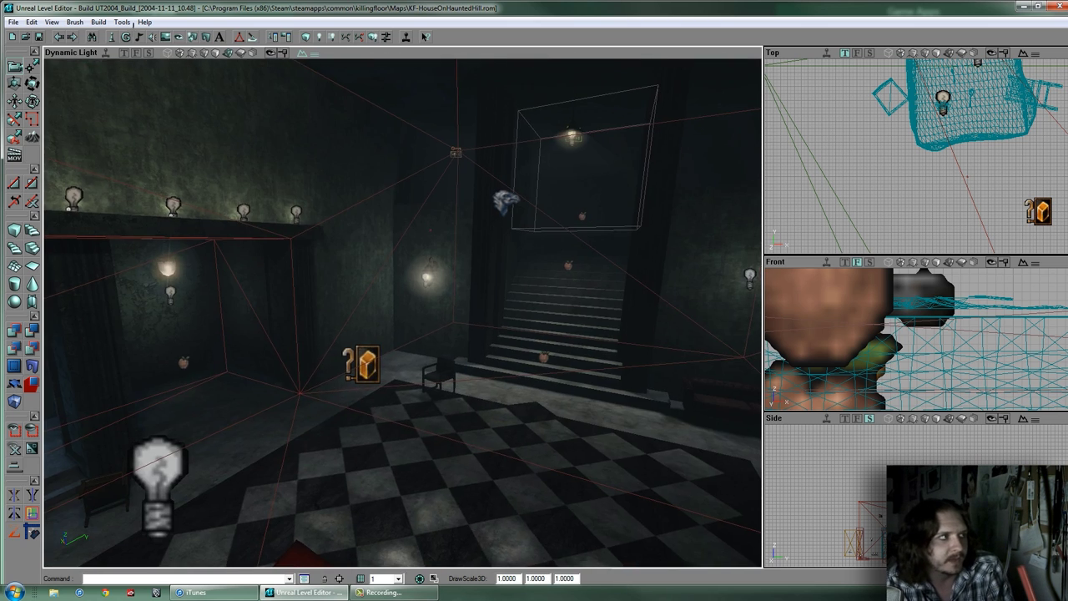
left_click(444, 407)
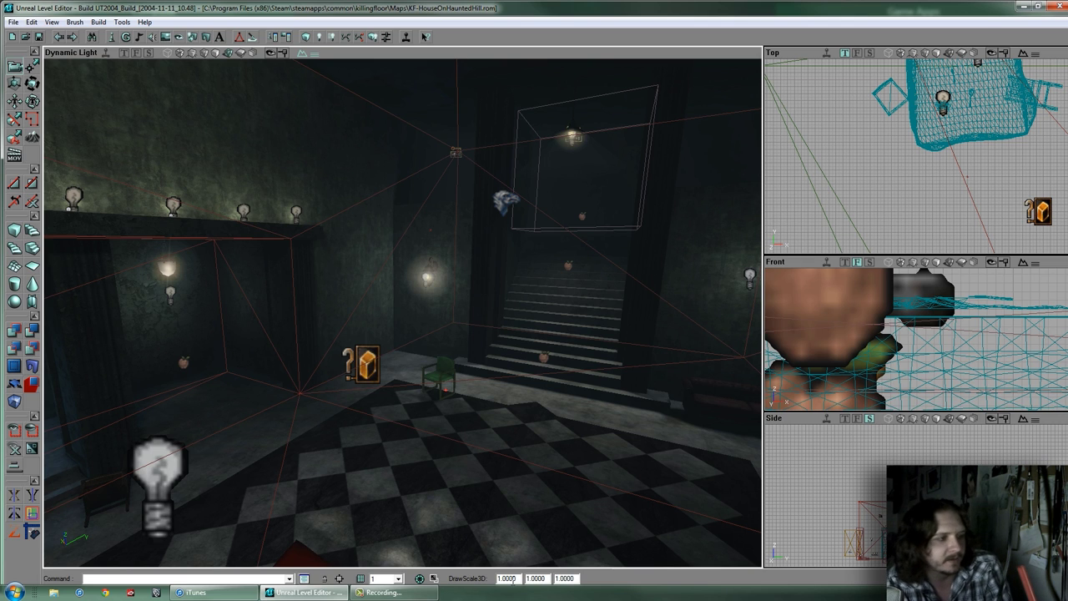
Open the selected chair's actor properties and place the window beside it, keeping the chair in view
left_click(114, 38)
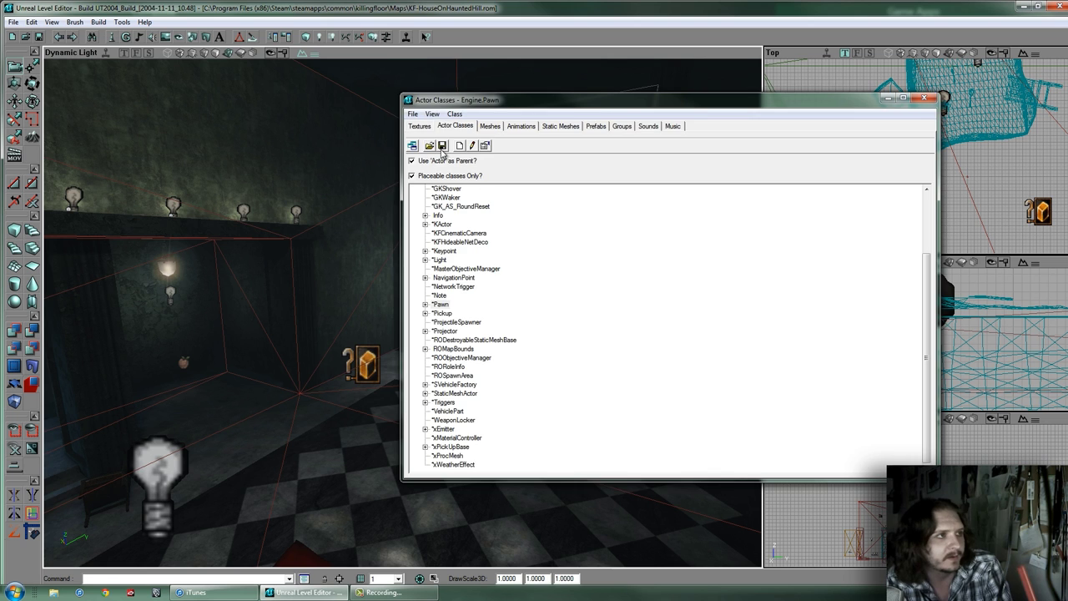
left_click(922, 97)
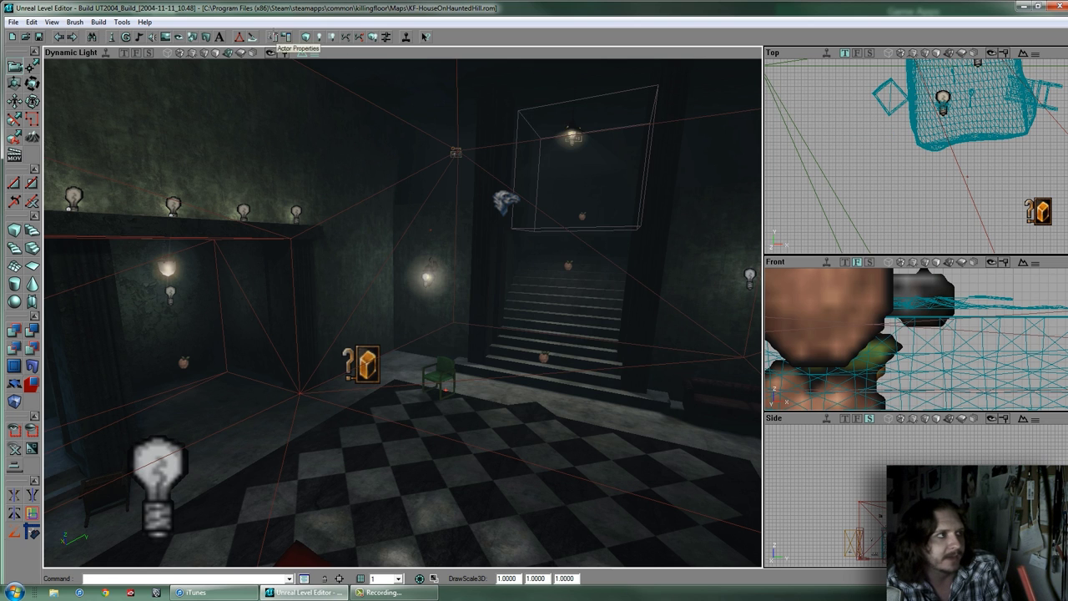
left_click(275, 37)
left_click_drag(536, 118, 620, 150)
left_click_drag(472, 303, 340, 76)
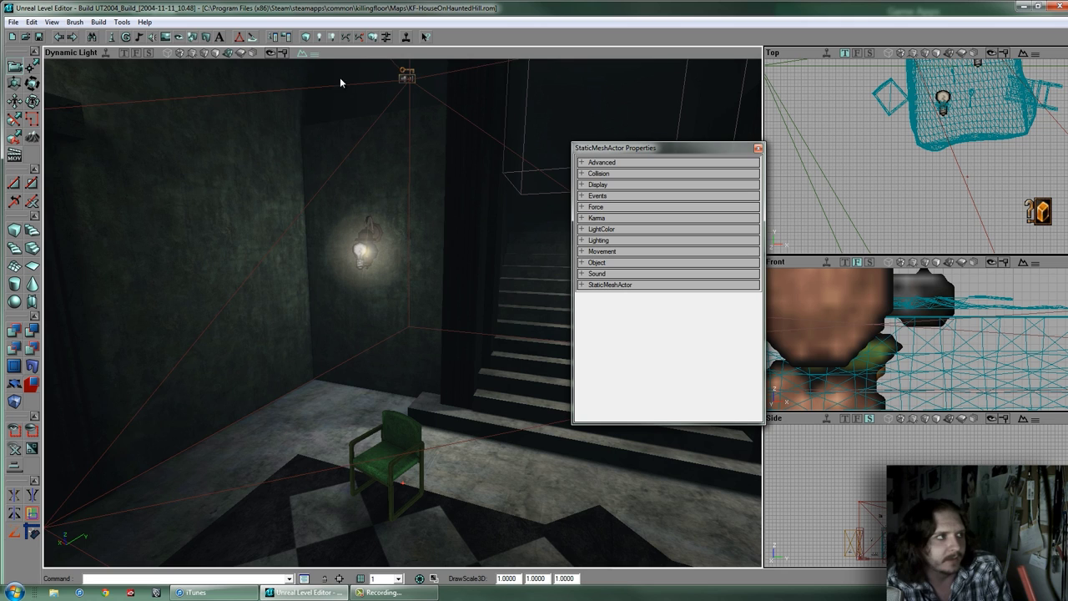
right_click(412, 425)
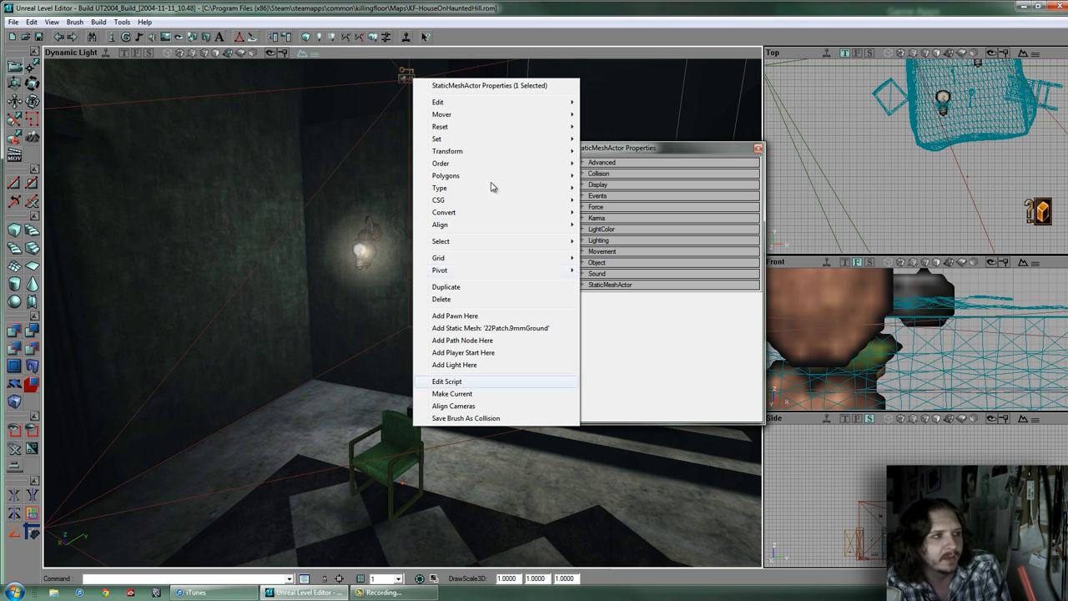
left_click(643, 146)
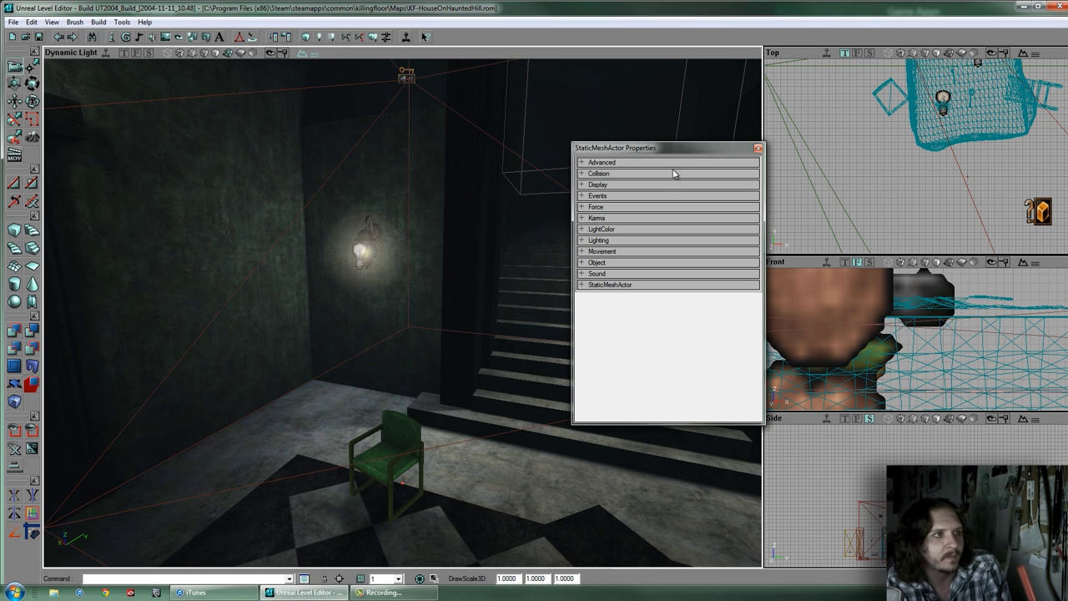
Expand DrawScale3D in the chair's Display properties, inspect its X and Y values without changing them, and close the properties
left_click(603, 188)
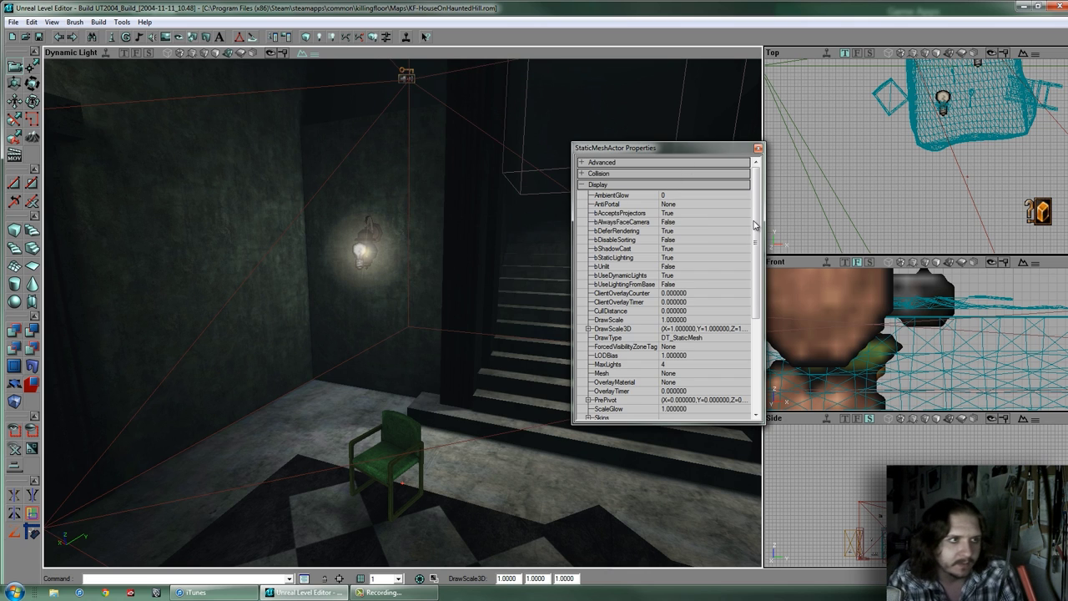
left_click_drag(756, 226, 755, 253)
left_click(616, 278)
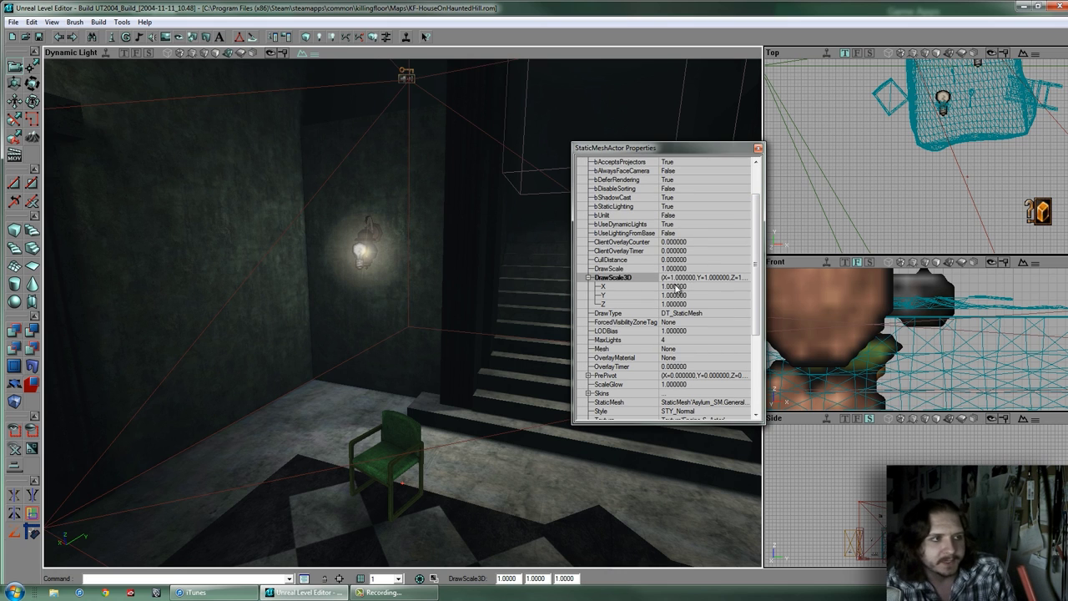
left_click(675, 286)
left_click(676, 296)
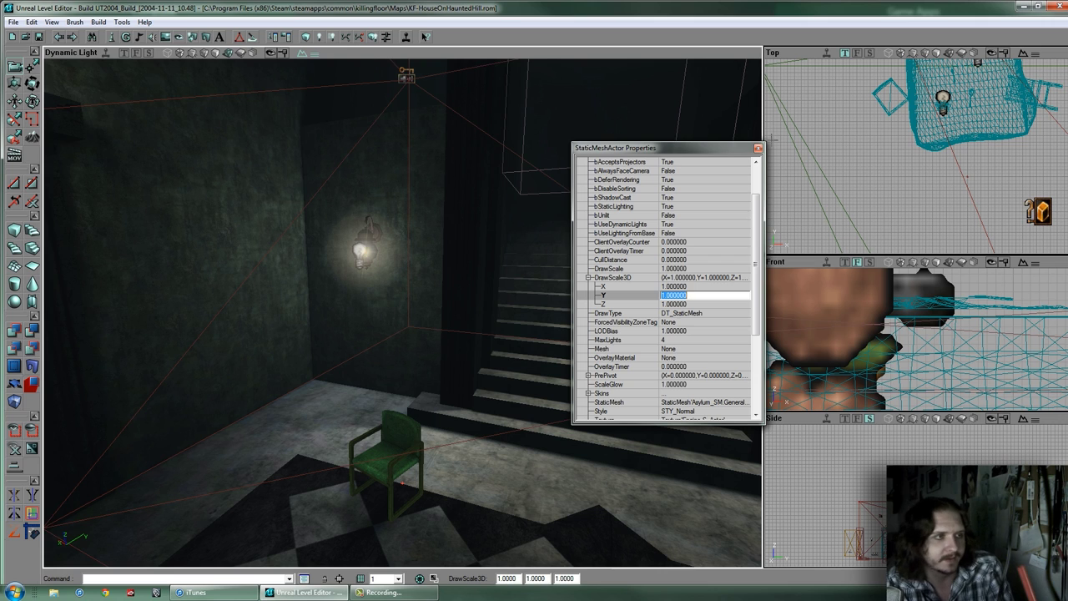
left_click(757, 147)
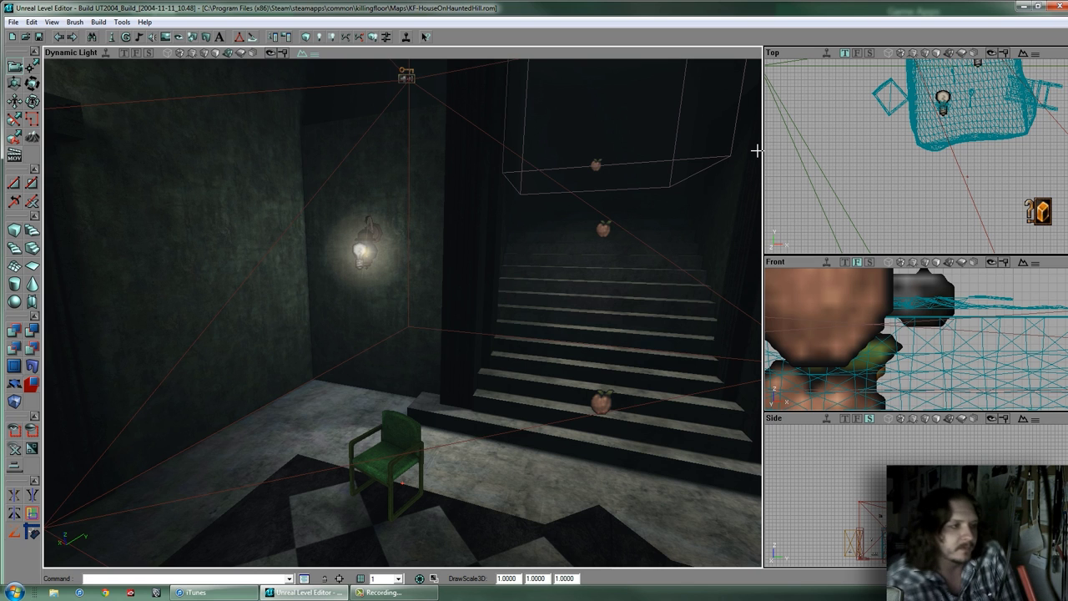
Move the selected chair away from the stairs toward the side wall in the 3D view and turn it slightly
left_click_drag(591, 263, 396, 326)
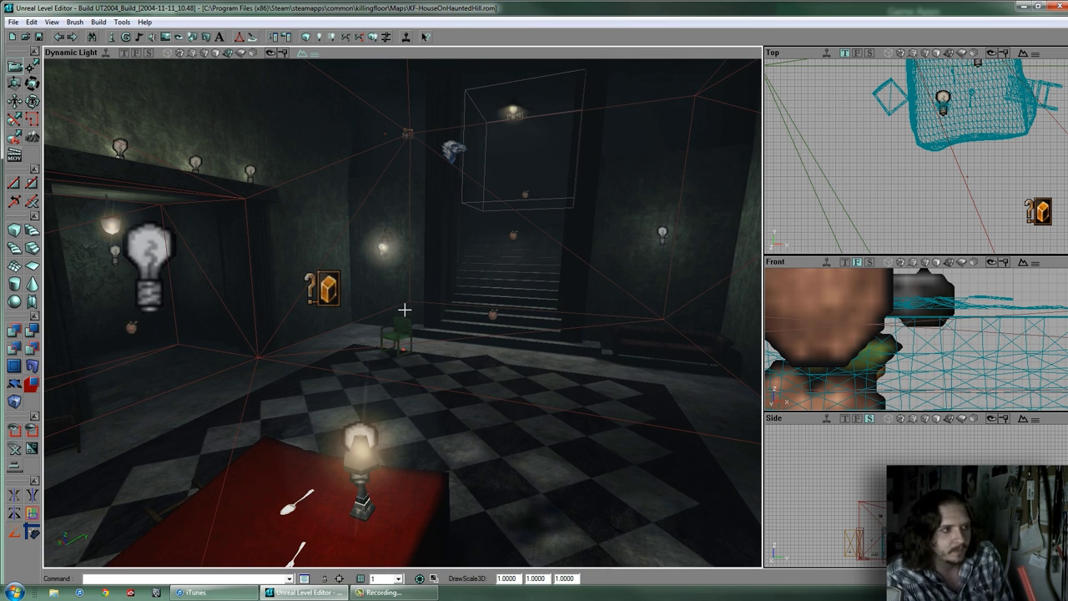
mouse_move(381, 320)
left_mouse_down()
mouse_move(403, 302)
mouse_move(399, 329)
left_mouse_up()
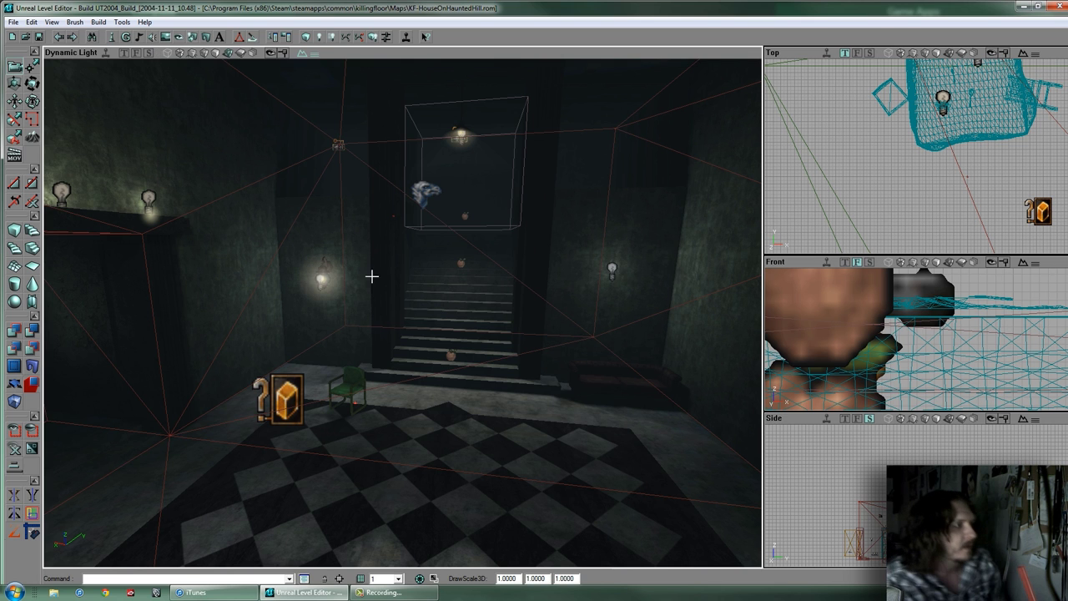
left_click_drag(400, 310, 402, 312)
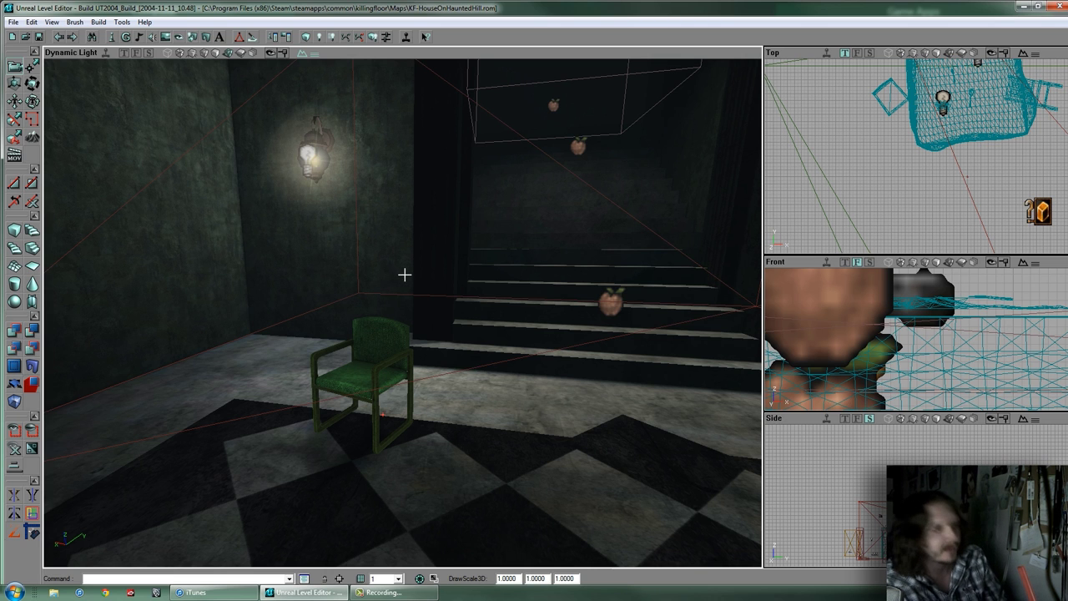
left_click_drag(410, 265, 429, 290)
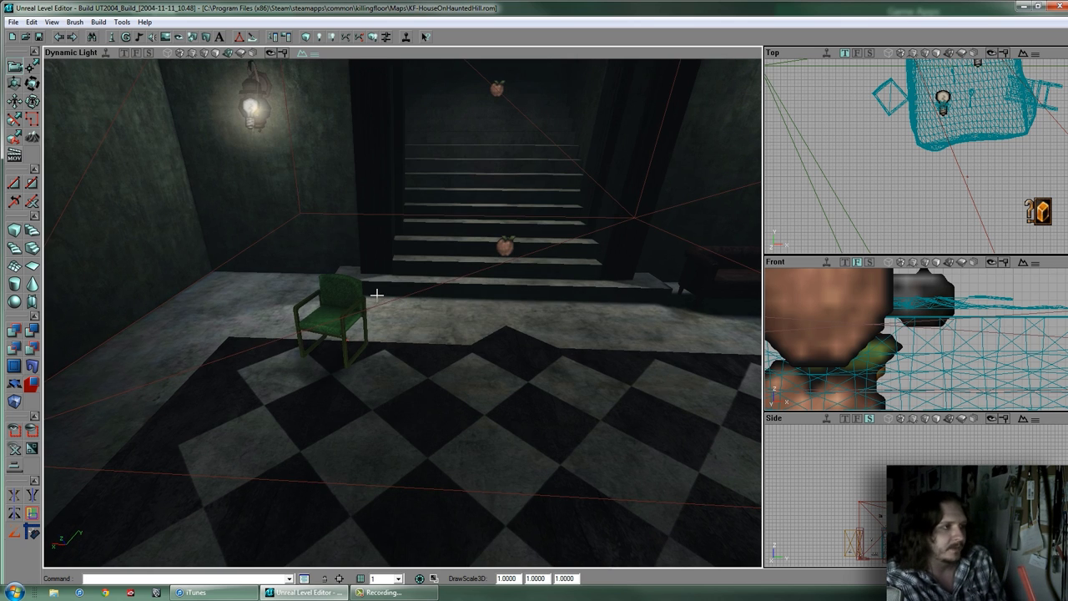
left_click_drag(401, 313, 300, 310, "ctrl")
left_click_drag(402, 312, 435, 316, "ctrl")
left_click(321, 310)
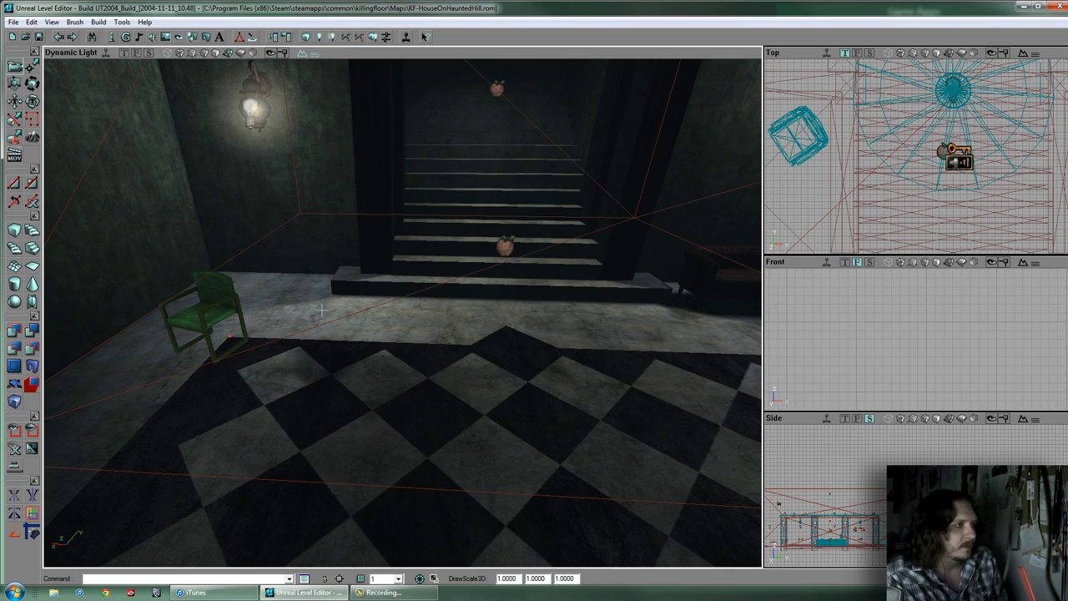
right_click_drag(402, 311, 402, 312, "ctrl")
left_click_drag(401, 312, 330, 327, "ctrl")
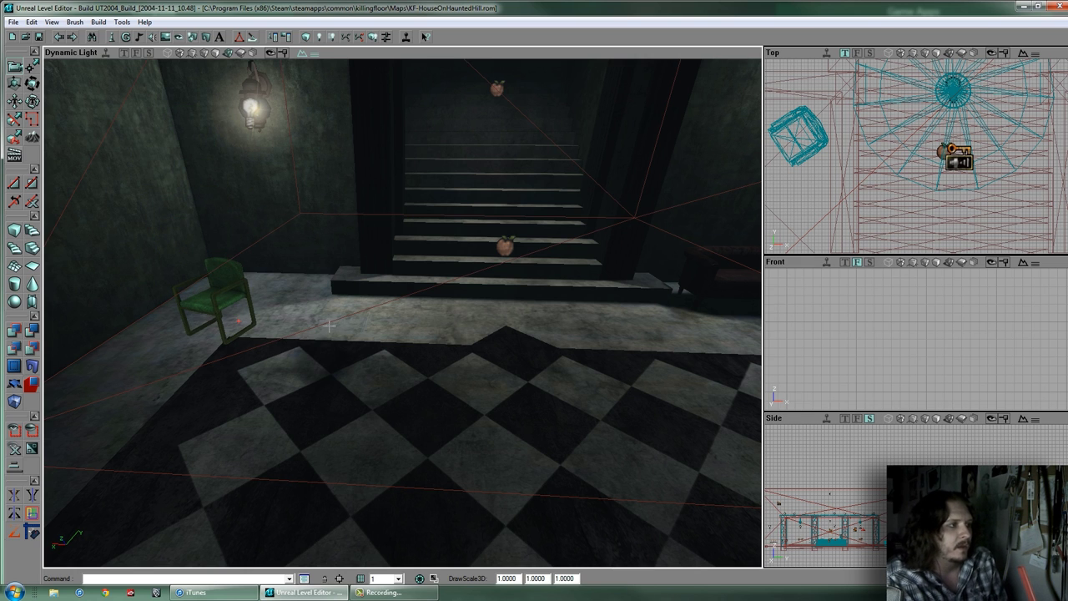
Look around the chair from several angles, and shift it across the floor back toward the staircase
mouse_move(401, 315)
left_mouse_down()
mouse_move(393, 305)
mouse_move(417, 306)
left_mouse_up()
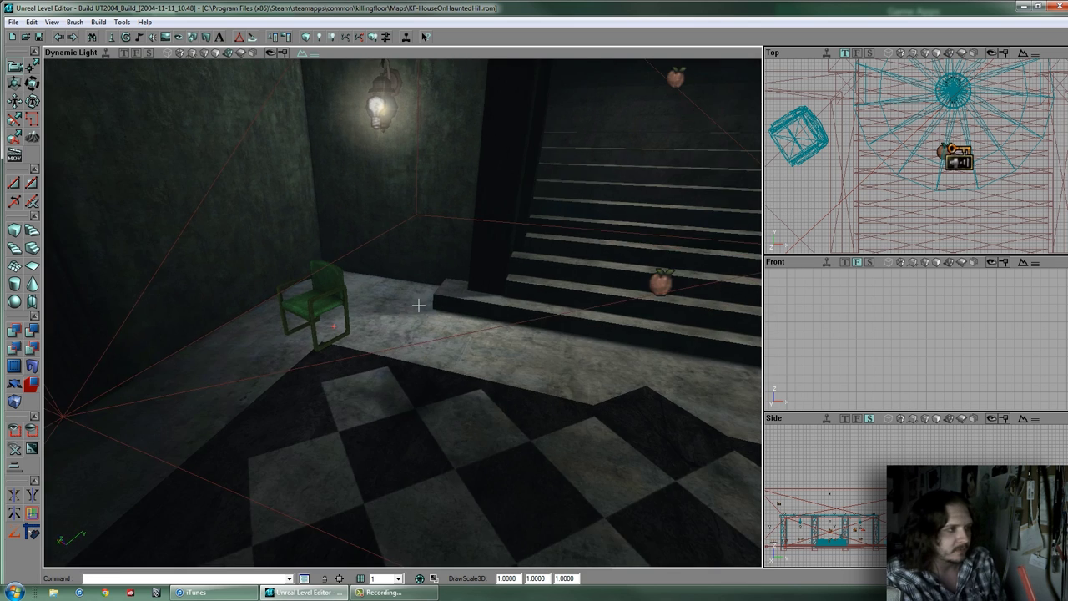
right_click_drag(417, 305, 402, 323)
mouse_move(402, 323)
left_mouse_down()
mouse_move(405, 300)
mouse_move(356, 361)
mouse_move(403, 309)
left_mouse_up()
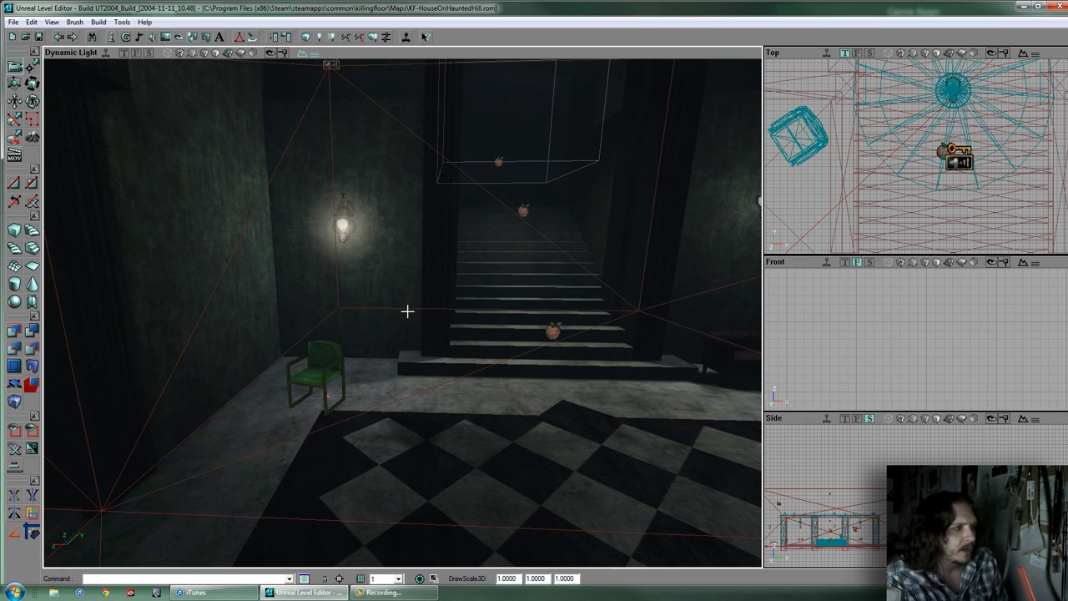
left_click_drag(407, 312, 394, 312)
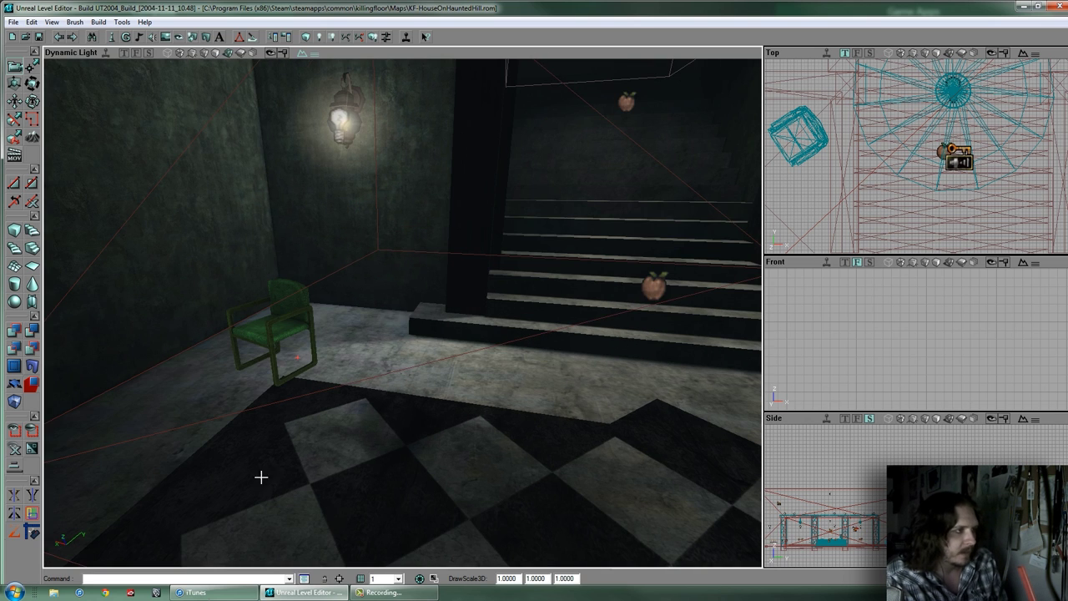
left_click_drag(383, 361, 397, 311)
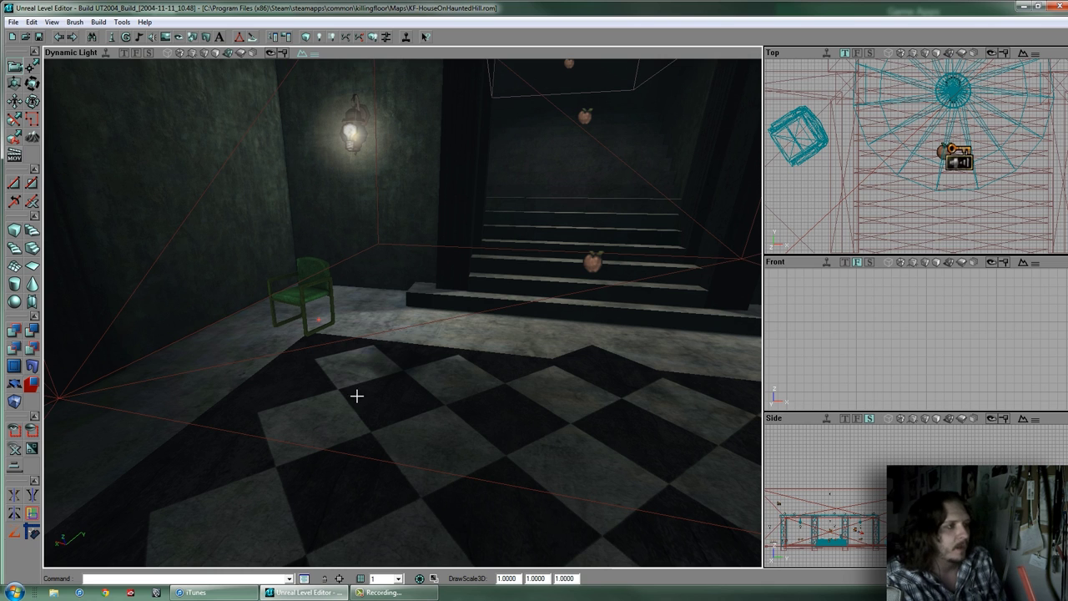
left_click_drag(379, 398, 341, 281)
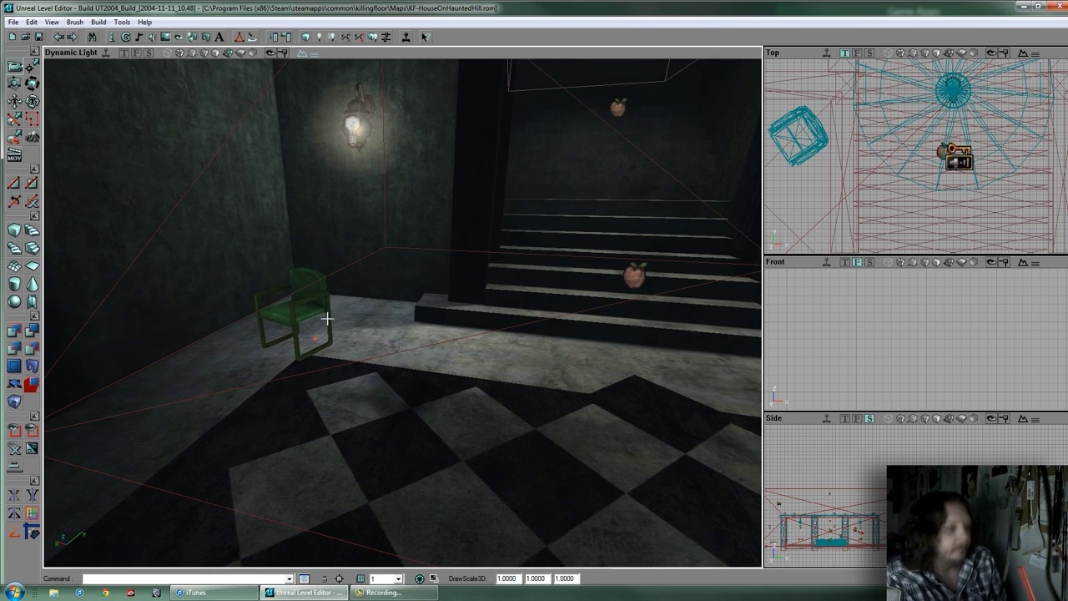
mouse_move(399, 299)
left_mouse_down("ctrl")
mouse_move(370, 305)
mouse_move(404, 311)
mouse_move(398, 302)
mouse_move(400, 321)
mouse_move(406, 310)
left_mouse_up("ctrl")
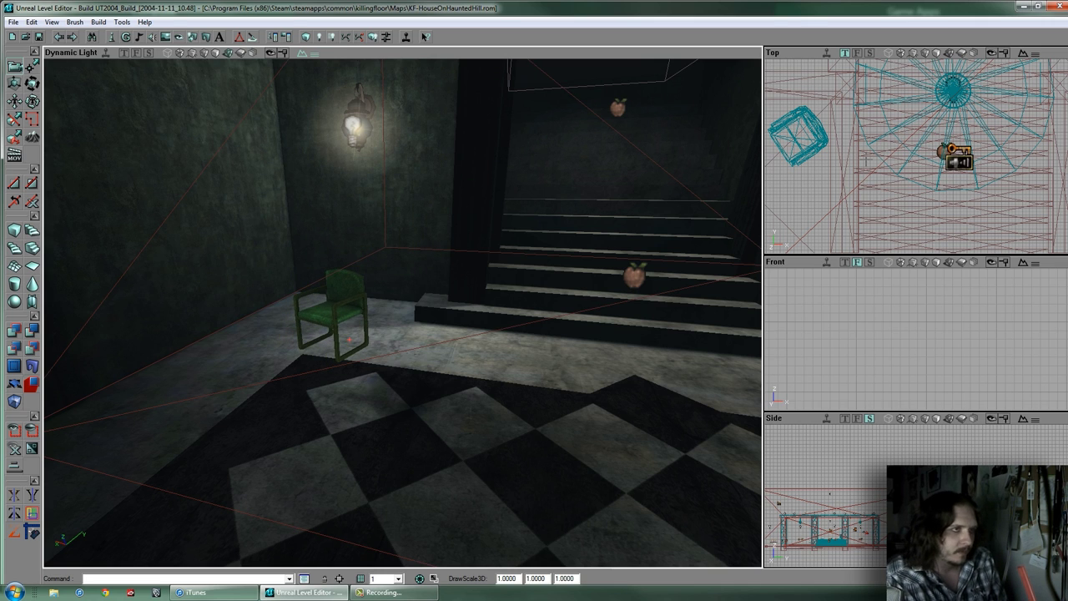
Locate the selected chair in the Top viewport and move it closer to the staircase from there
scroll(874, 158, "down", 4)
left_click_drag(874, 158, 917, 169)
scroll(917, 170, "up", 1)
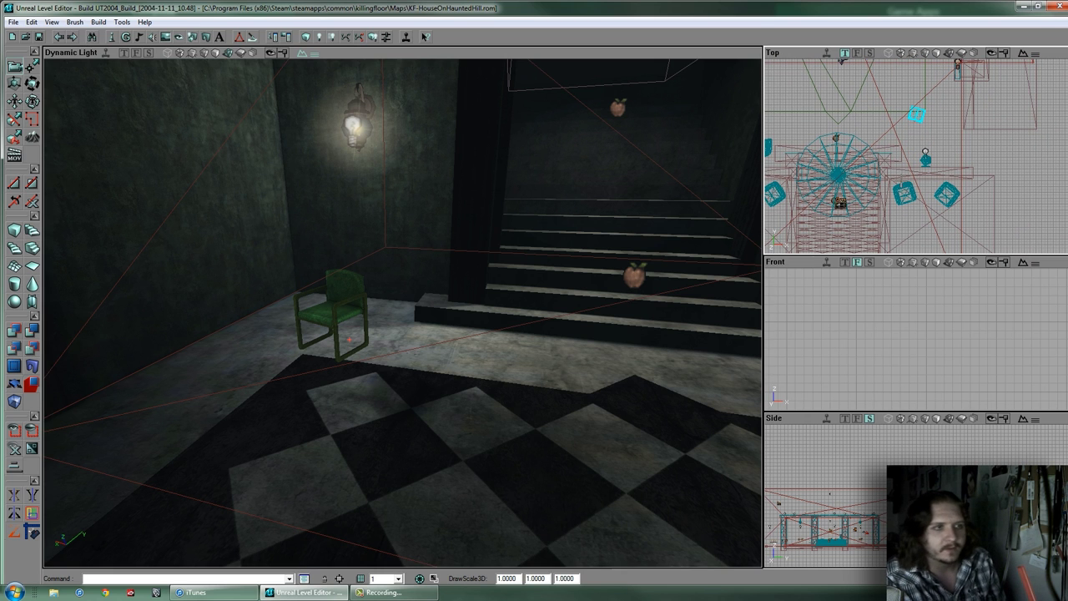
scroll(918, 155, "up", 5)
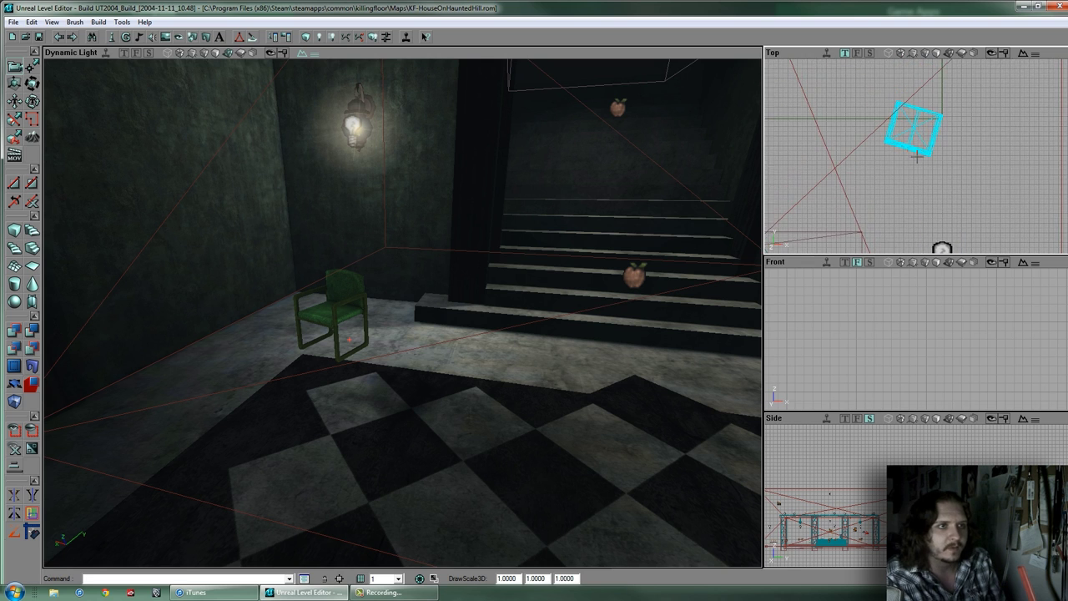
mouse_move(918, 155)
left_mouse_down()
mouse_move(911, 177)
mouse_move(915, 123)
mouse_move(904, 220)
mouse_move(923, 156)
left_mouse_up()
scroll(915, 155, "down", 1)
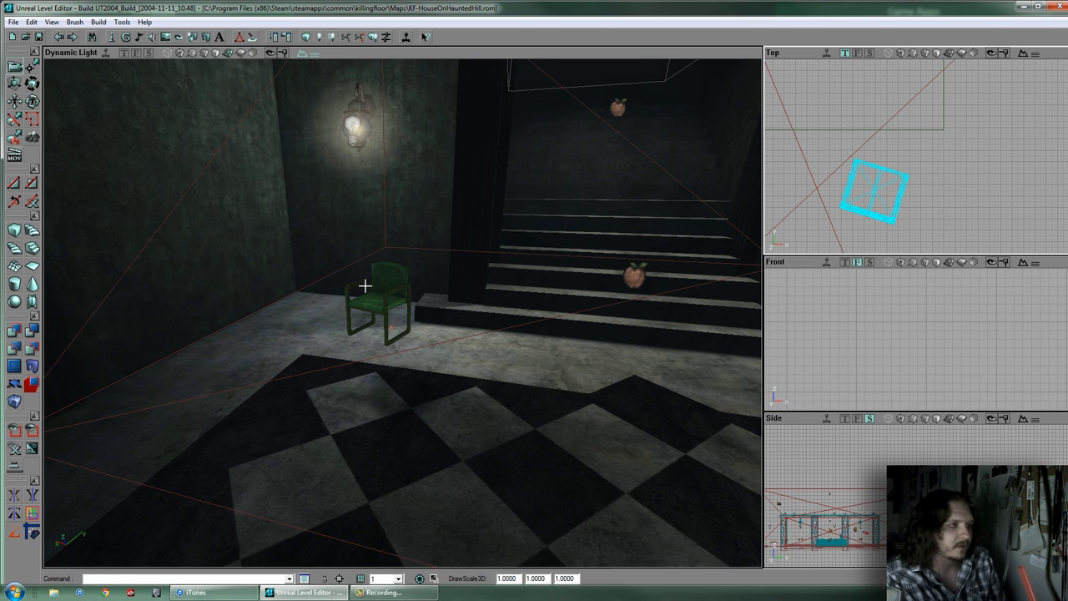
Reposition the chair in the Top viewport back toward the side wall and rotate it to a diagonal orientation
left_click_drag(453, 245, 769, 231)
scroll(889, 156, "down", 2)
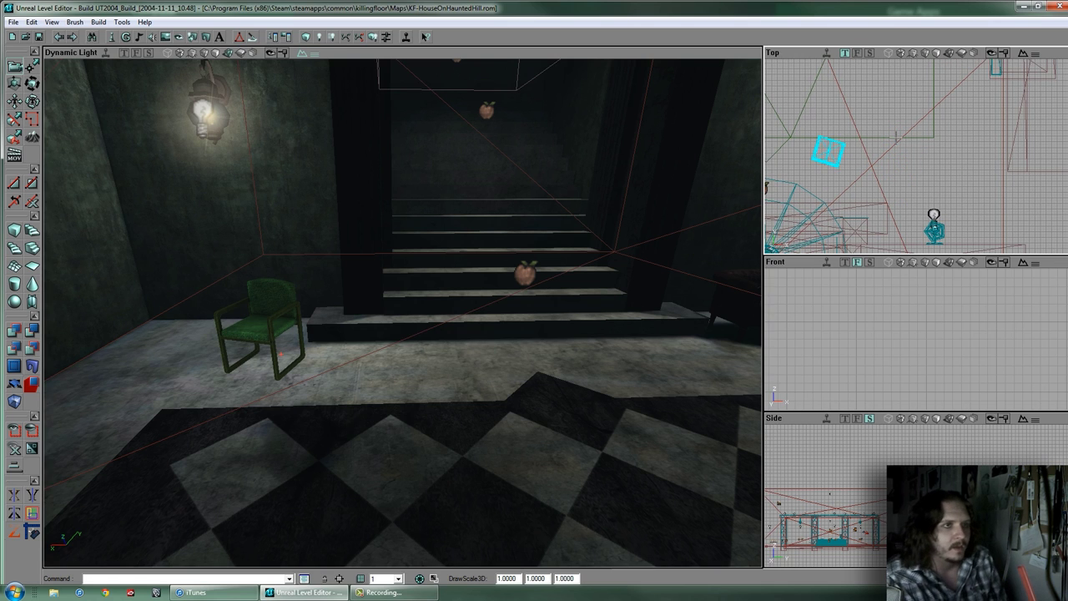
left_click_drag(911, 149, 881, 135, "ctrl")
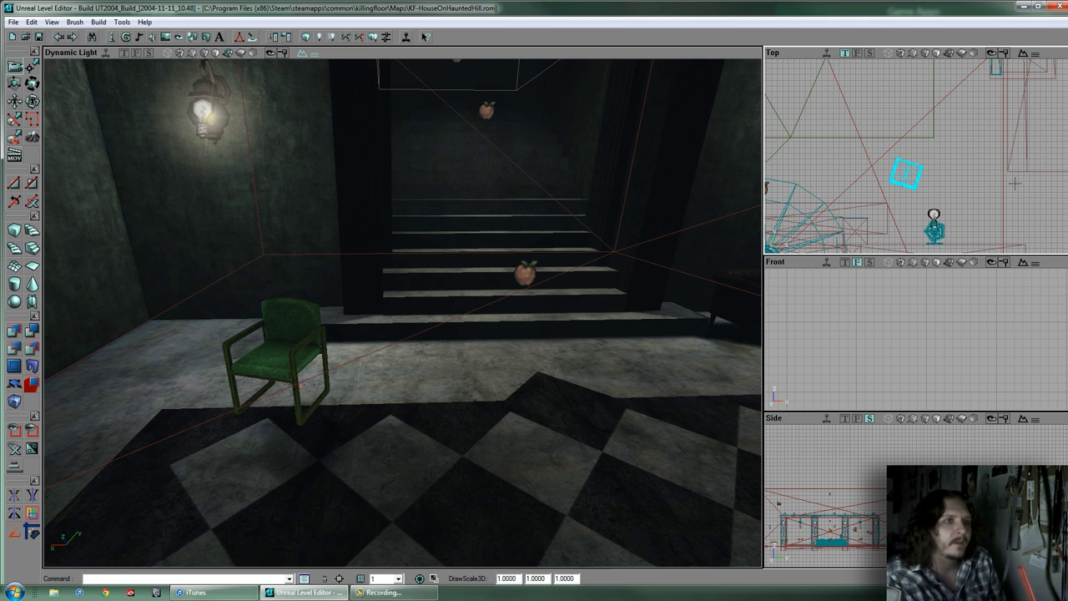
left_click_drag(899, 155, 894, 161, "ctrl")
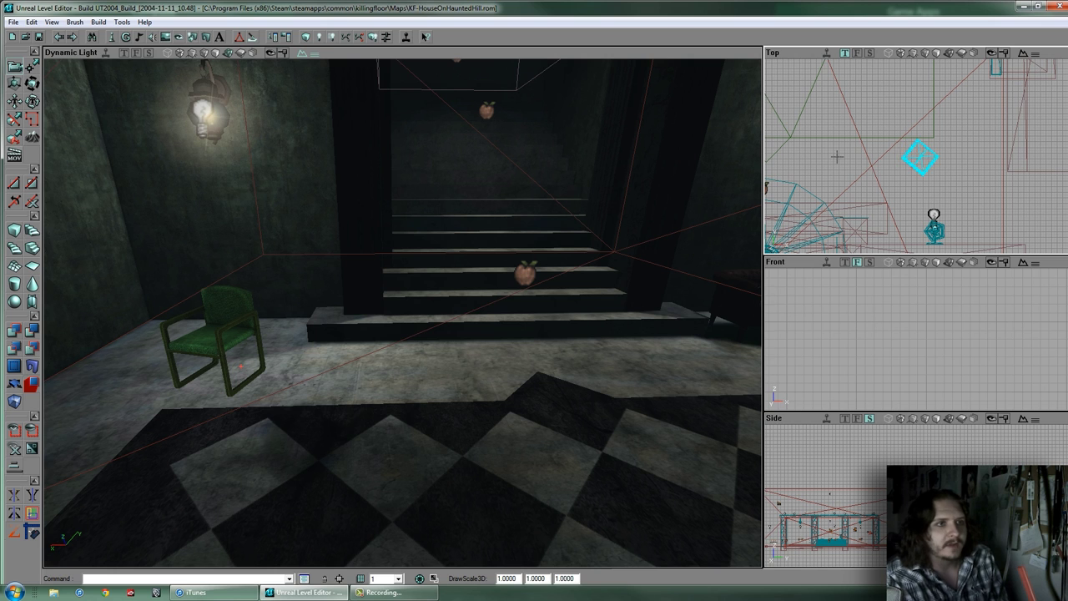
Rotate the chair further in place about its vertical axis in the Top viewport
scroll(931, 160, "down", 4)
scroll(918, 157, "up", 5)
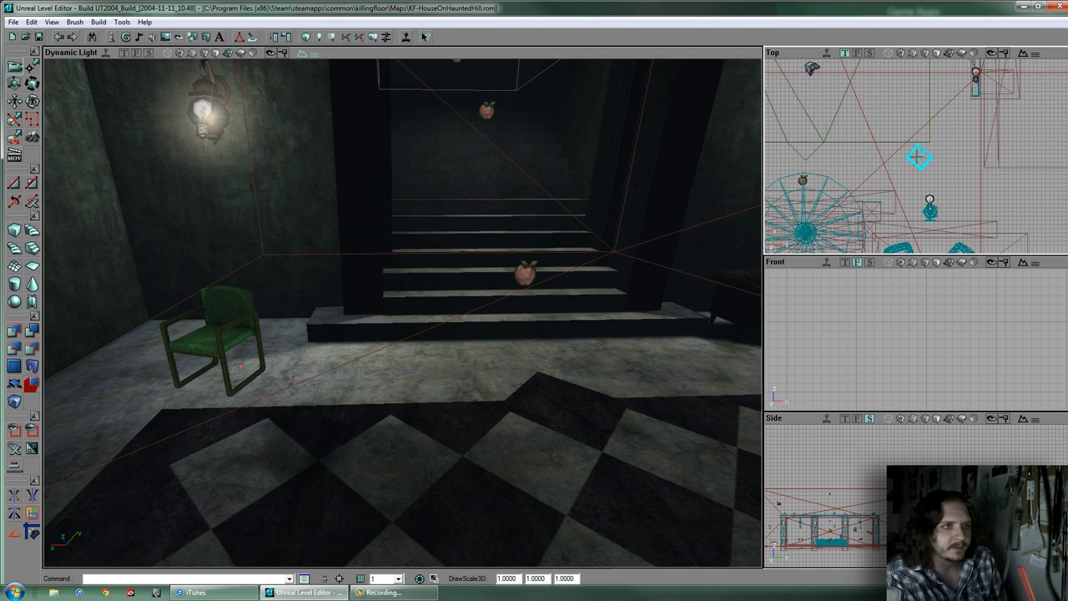
right_click_drag(915, 195, 914, 188, "ctrl")
scroll(913, 189, "down", 3)
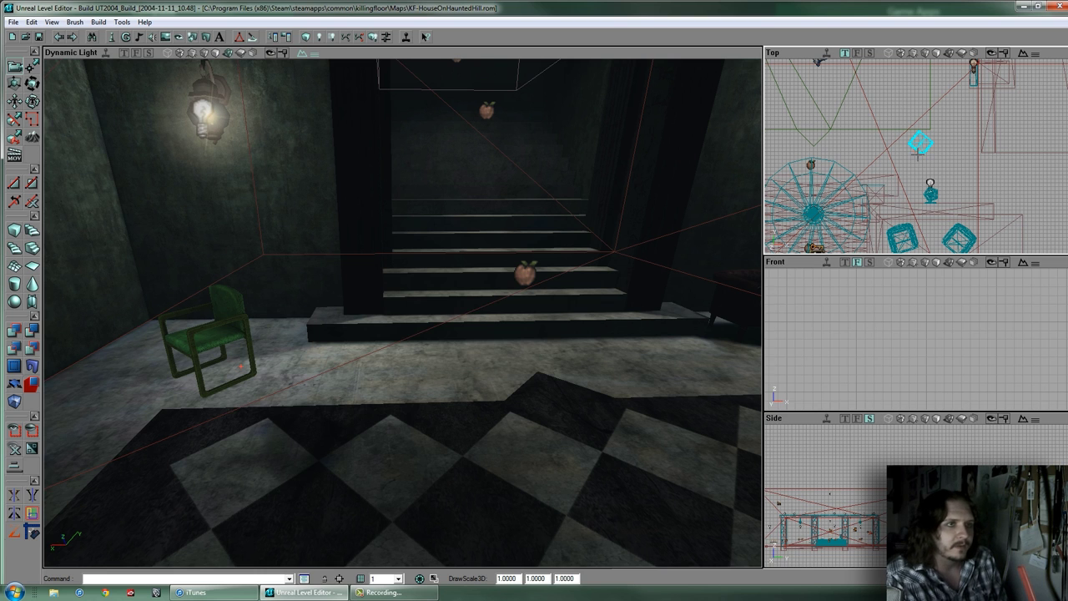
scroll(916, 154, "up", 3)
scroll(916, 155, "down", 3)
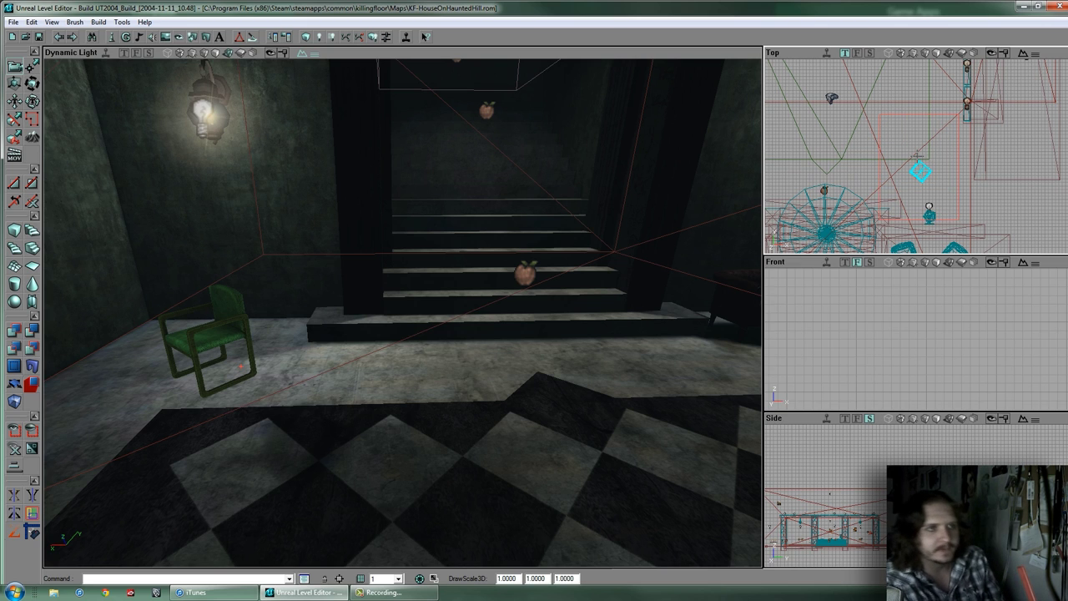
Clear the selection, and box-select the chair together with the neighbouring wall lamp in the Top viewport
left_click_drag(880, 114, 959, 219, "ctrl+alt")
left_click(915, 151)
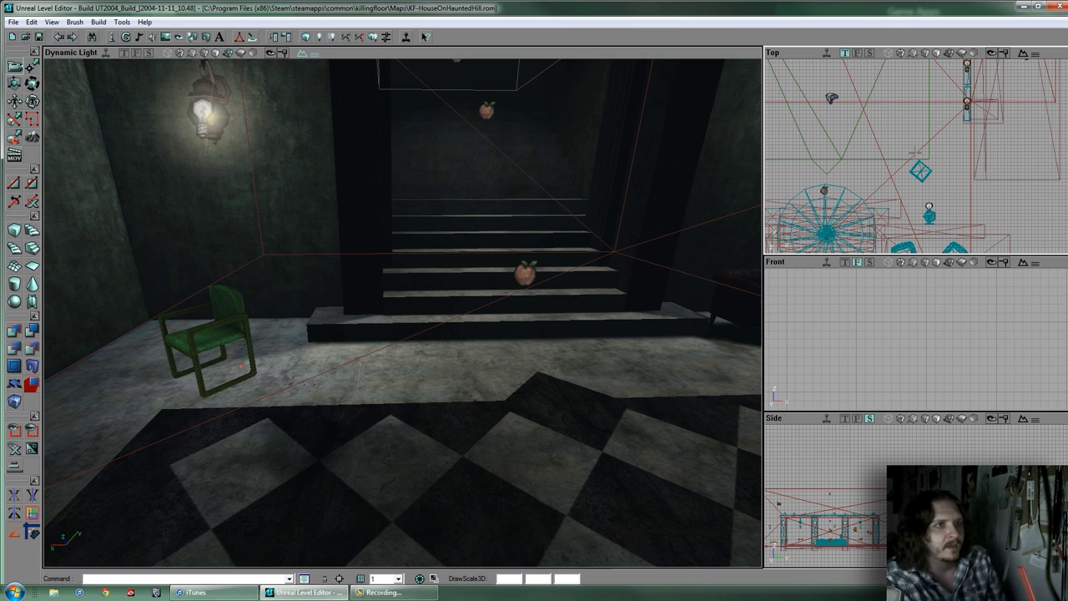
left_click(920, 171)
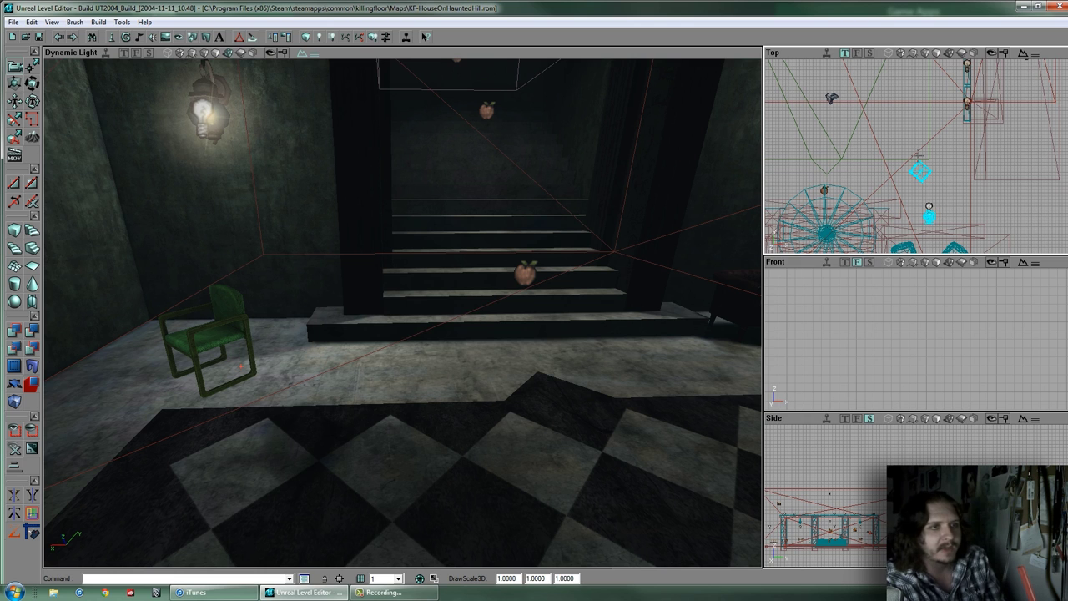
scroll(917, 150, "down", 5)
left_click_drag(917, 150, 941, 201)
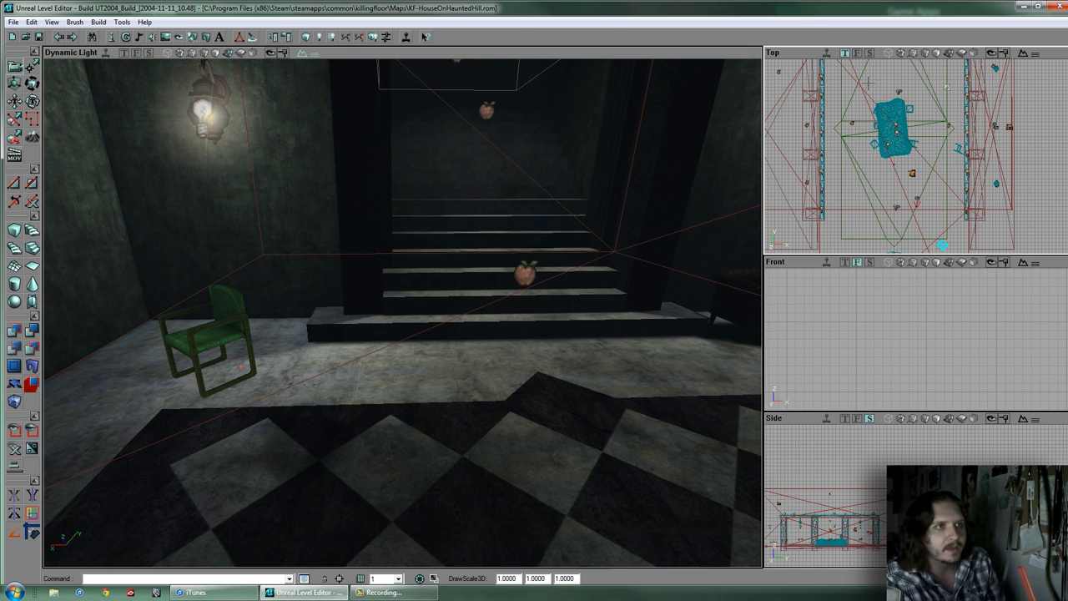
Box-select the chair with its neighbouring wall lamp again in the Top viewport, and clear the selection
left_click_drag(861, 72, 863, 73, "ctrl+alt")
left_click_drag(918, 159, 931, 197)
left_click(899, 153)
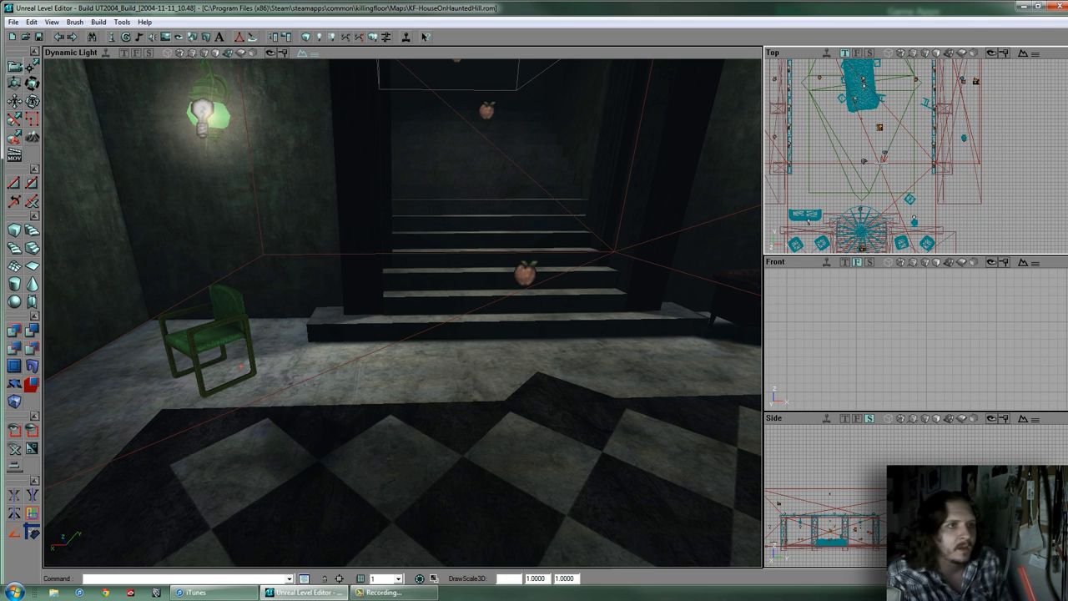
right_click_drag(572, 184, 572, 181)
mouse_move(572, 181)
left_mouse_down()
mouse_move(400, 312)
mouse_move(611, 209)
left_mouse_up()
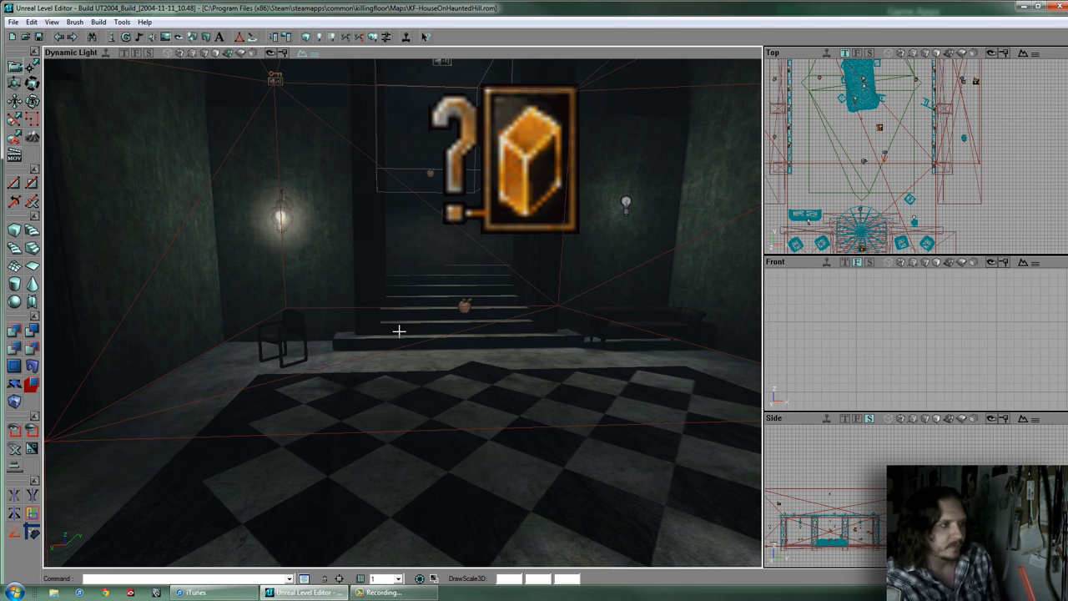
Hide the level's BSP walls and floor in the Dynamic Light viewport and show them again
left_click_drag(399, 331, 401, 312)
key("q")
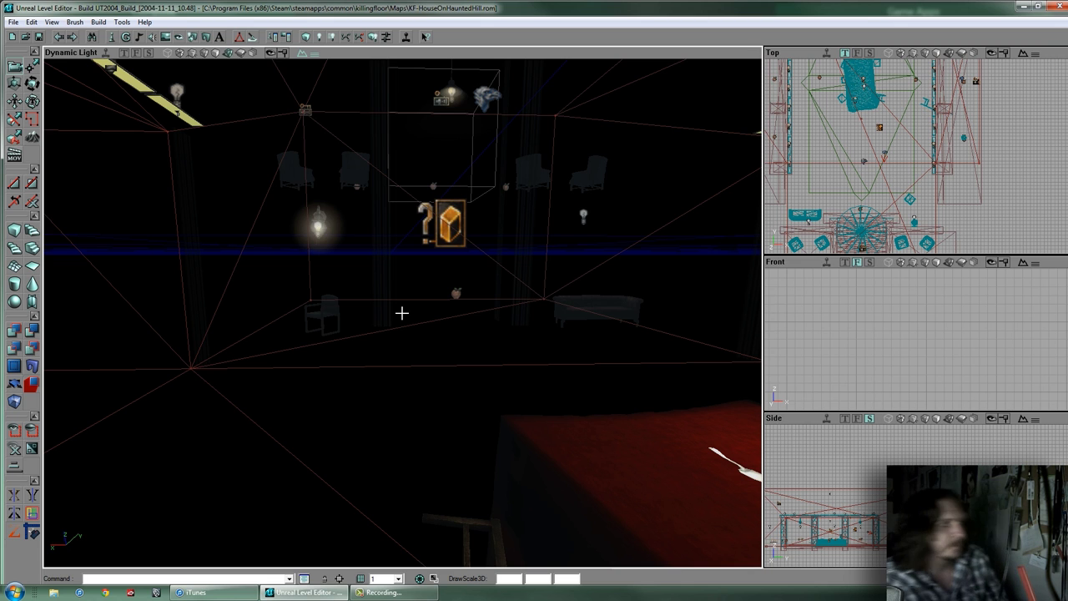
key("q")
key("q")
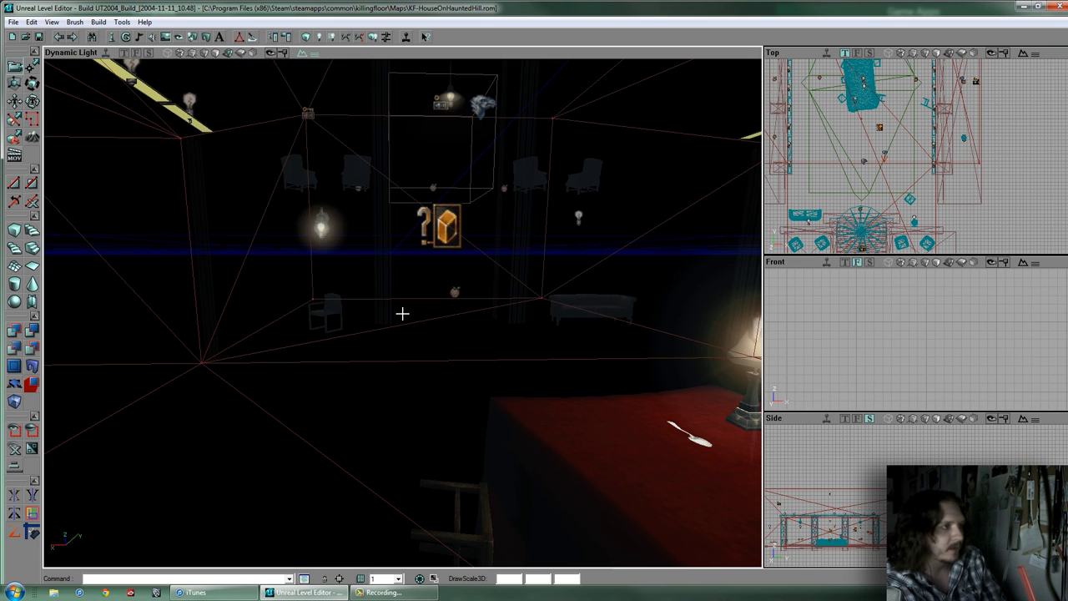
key("q")
mouse_move(402, 314)
right_mouse_down()
mouse_move(610, 208)
mouse_move(403, 314)
mouse_move(391, 295)
mouse_move(391, 317)
right_mouse_up()
key("q")
key("q")
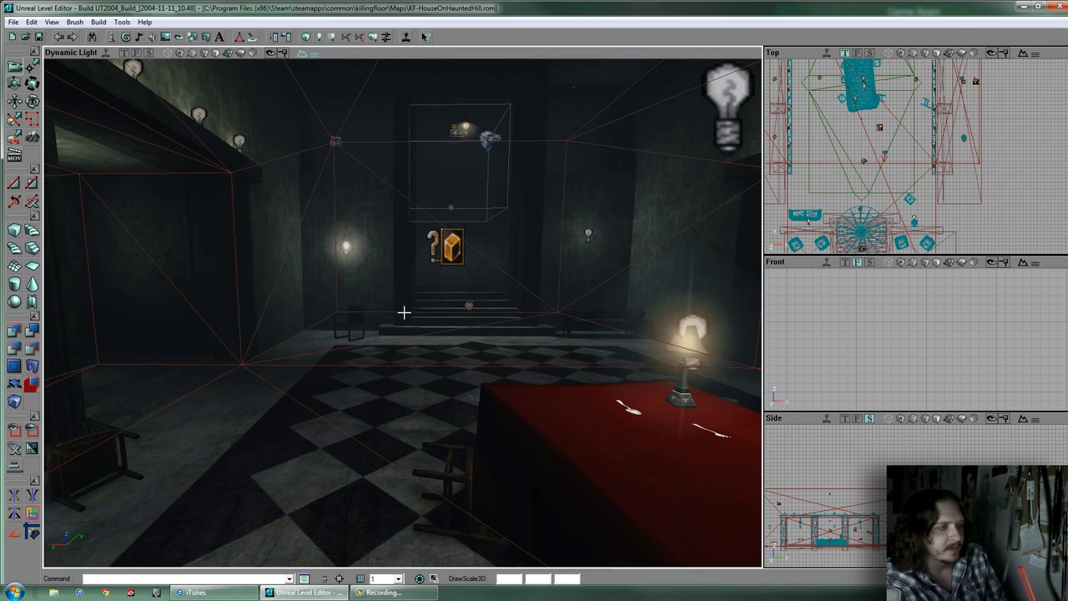
Hide the static meshes such as the table and chairs in the 3D viewport and bring them back
key("w")
key("w")
key("w")
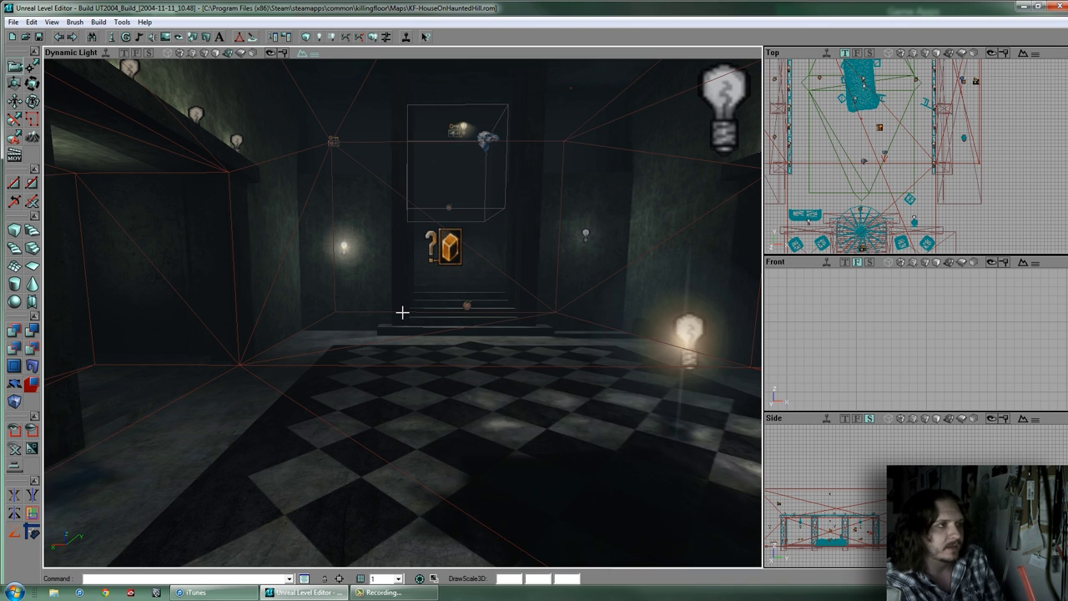
key("w")
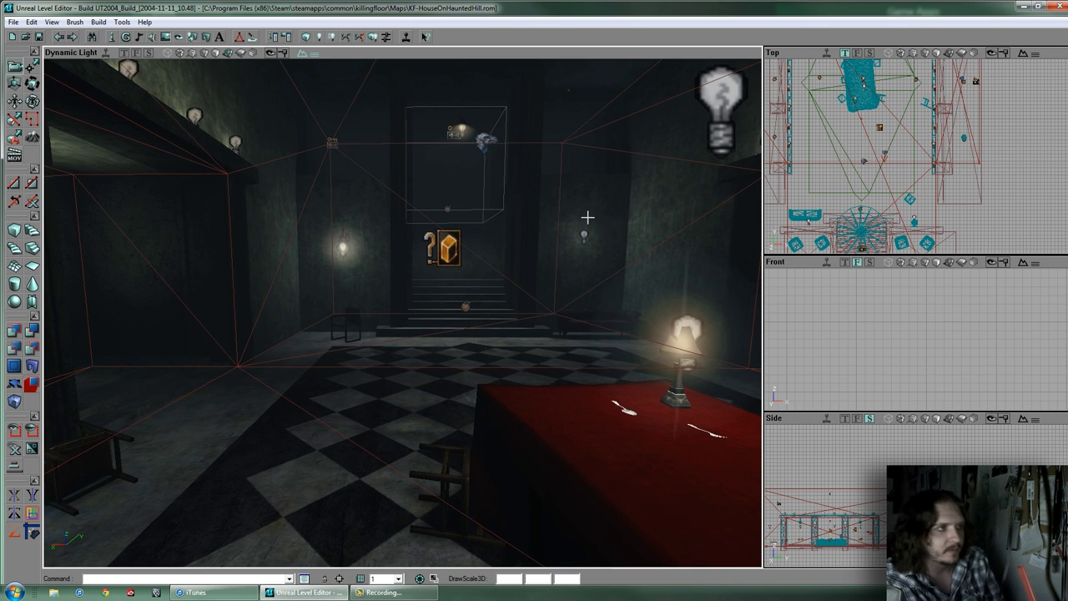
key("w")
left_click_drag(587, 217, 402, 312)
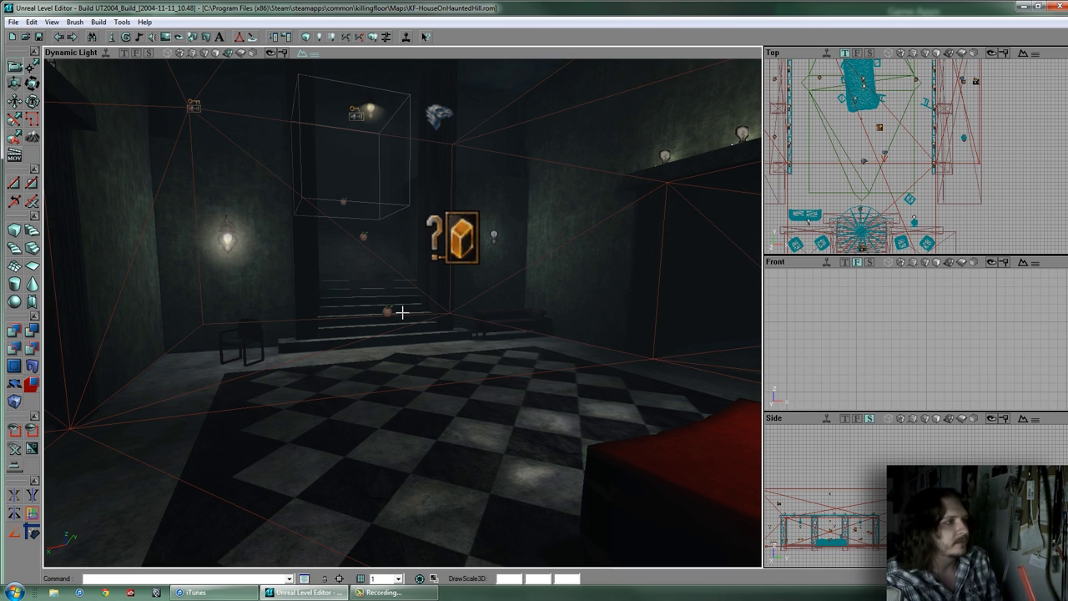
Examine the Dynamic Light viewport's display options and their shortcuts, down to the selection highlight option
right_click(509, 53)
mouse_move(602, 75)
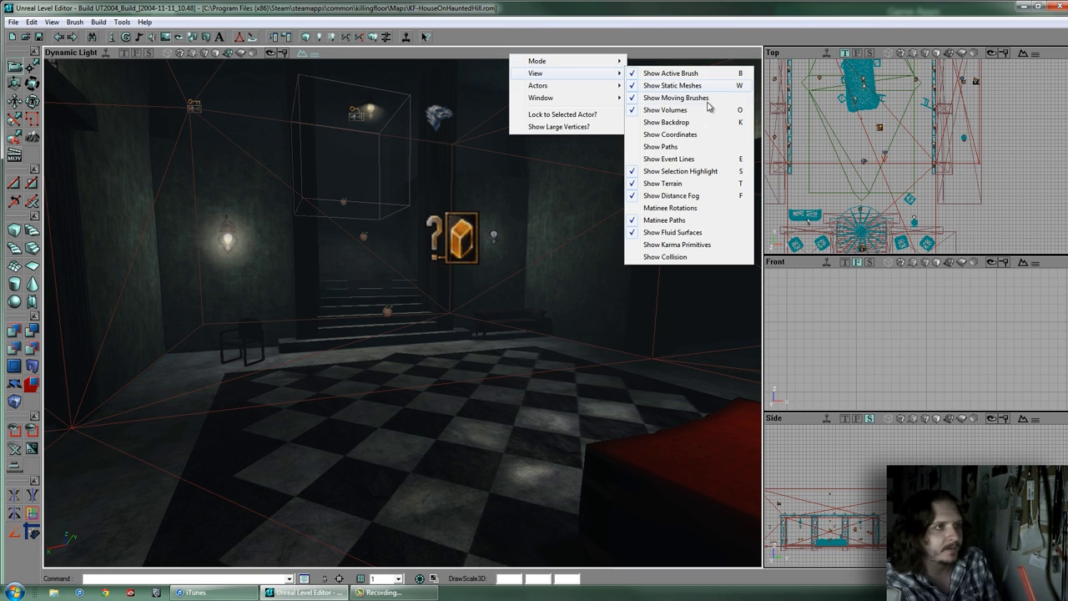
left_click(738, 171)
left_click_drag(426, 403, 446, 405)
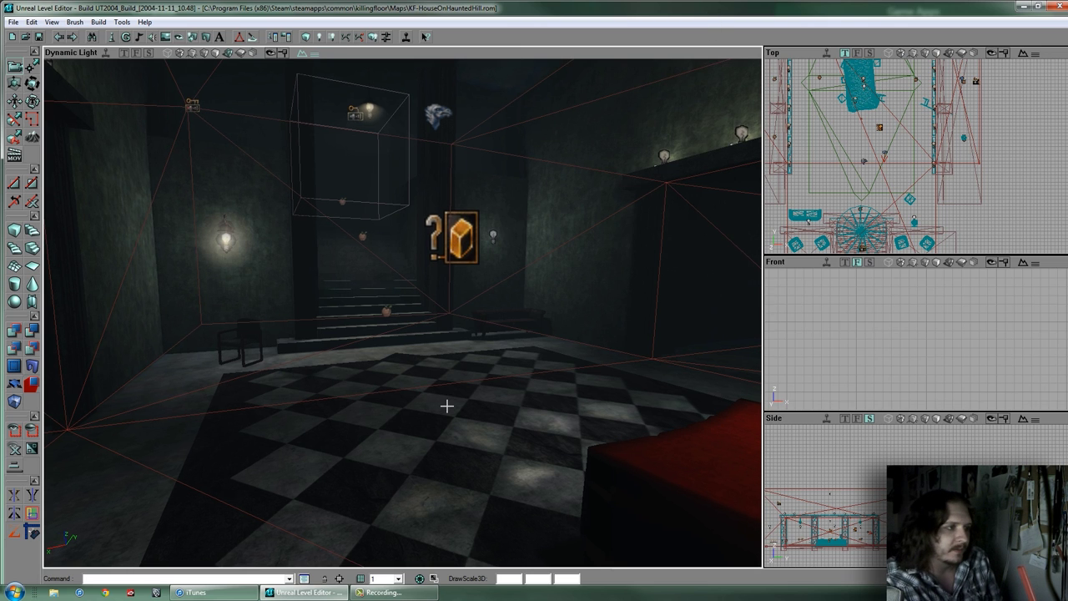
Select the checkered floor surface beside the red table in the Dynamic Light viewport
left_click(450, 425)
right_click_drag(403, 321, 402, 313)
left_click(402, 313)
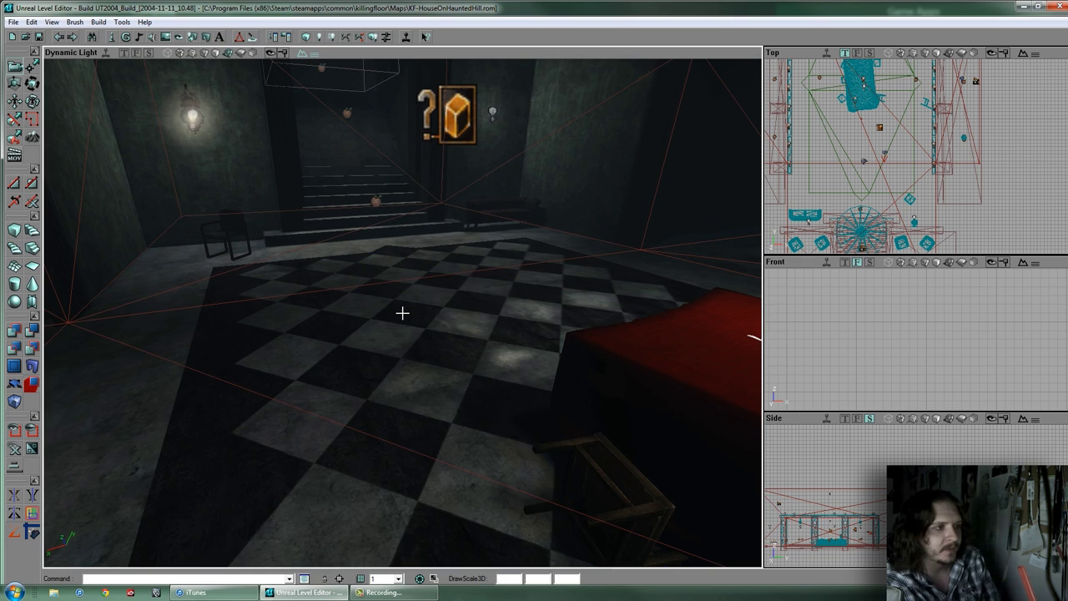
left_click(402, 313)
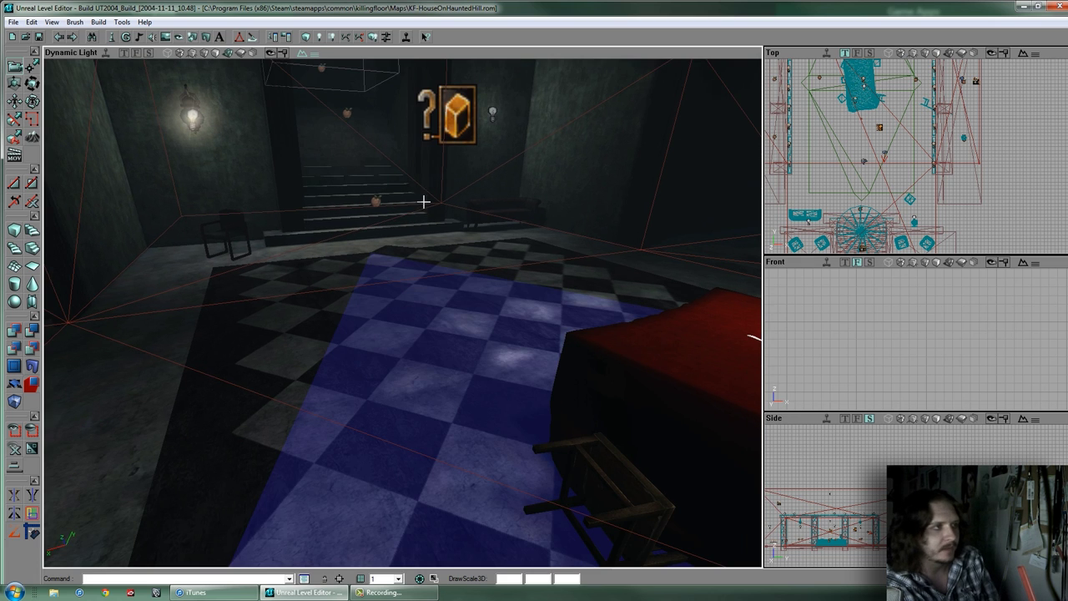
Review the remaining viewport display options, such as fluid surfaces, Karma primitives and collision, without changing any
right_click(428, 49)
mouse_move(450, 68)
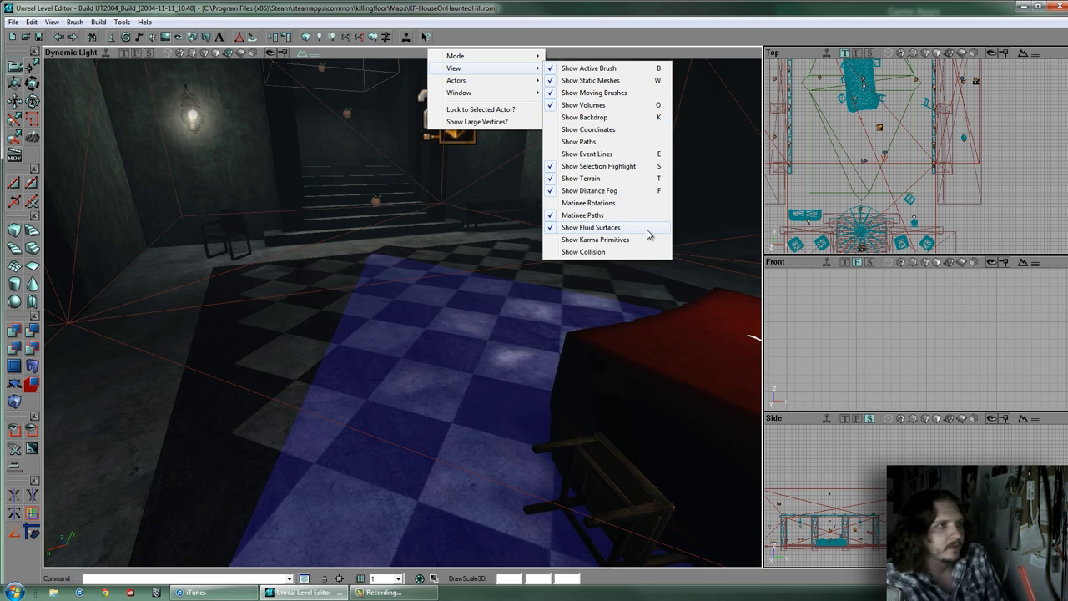
left_click(583, 13)
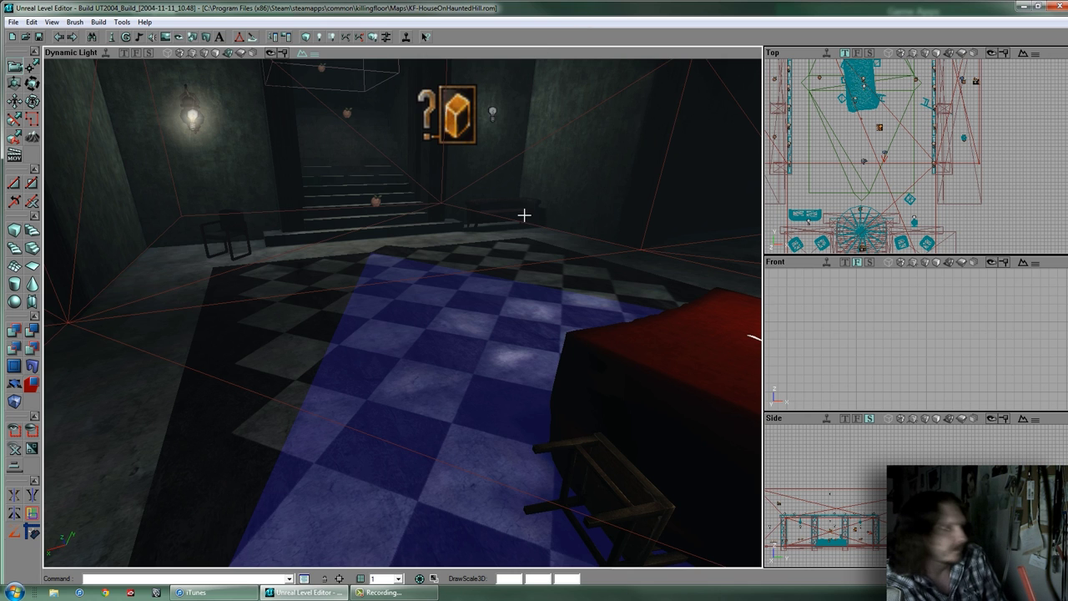
Select the chair beside the staircase, duplicate it, and move the copy away from the original toward the stairs
right_click_drag(398, 297, 397, 292)
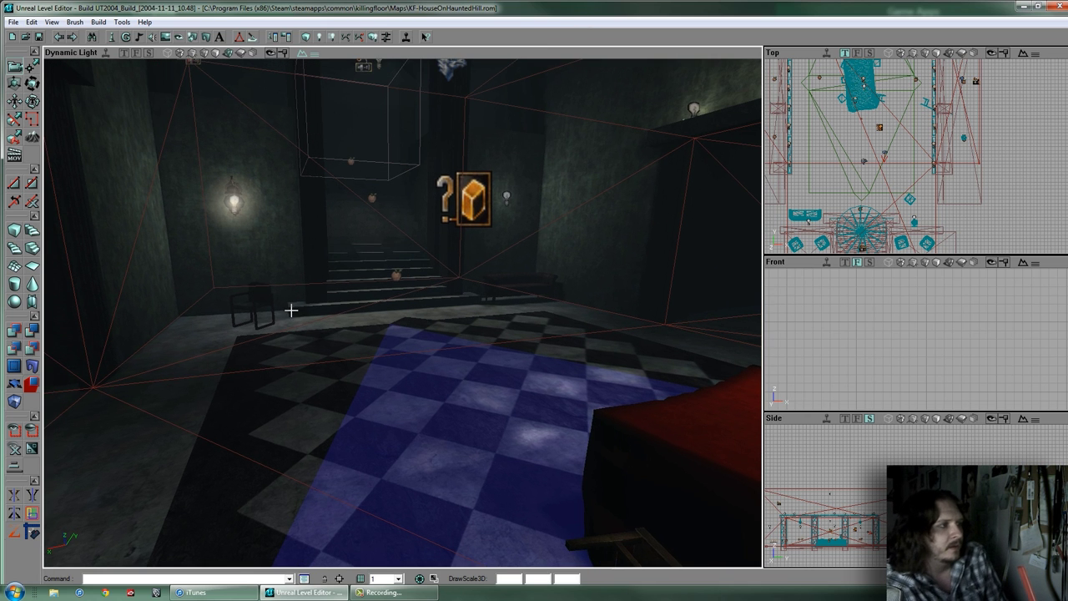
left_click(262, 307)
mouse_move(401, 312)
left_mouse_down()
mouse_move(396, 321)
mouse_move(402, 312)
left_mouse_up()
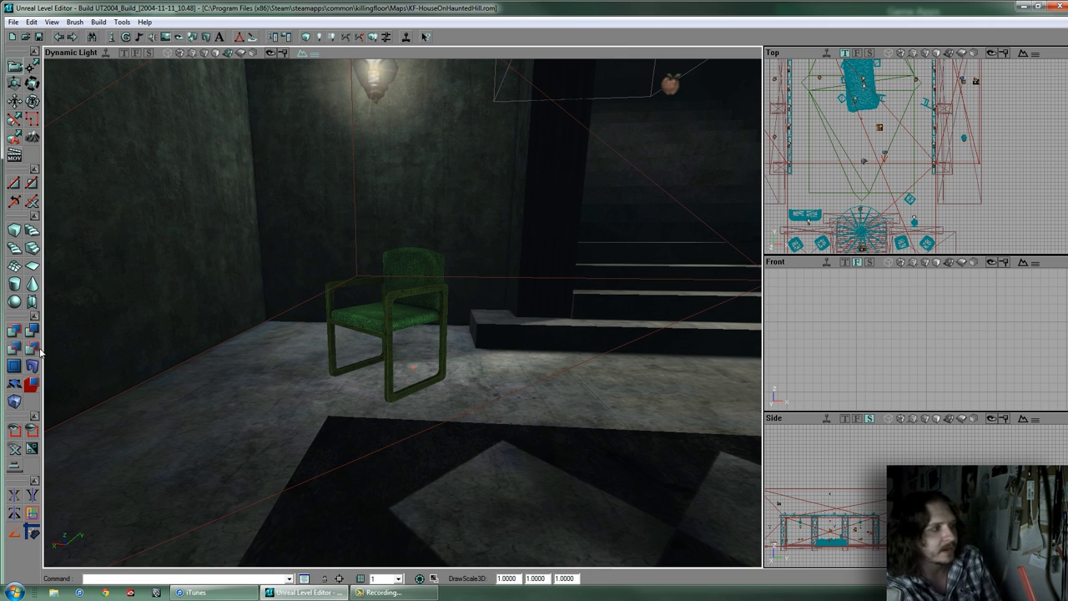
mouse_move(337, 342)
left_mouse_down()
mouse_move(403, 312)
mouse_move(339, 343)
left_mouse_up()
left_click(349, 342)
left_click_drag(399, 312, 508, 310, "ctrl")
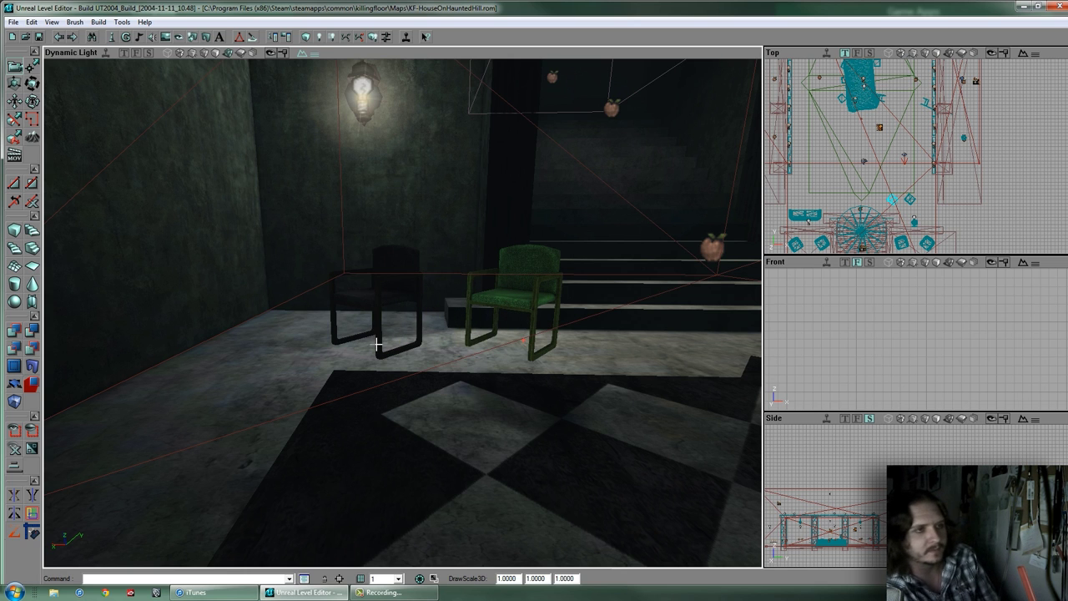
View the two chairs from above, and turn the 3D view toward the dark far end of the hall
left_click_drag(414, 326, 452, 286)
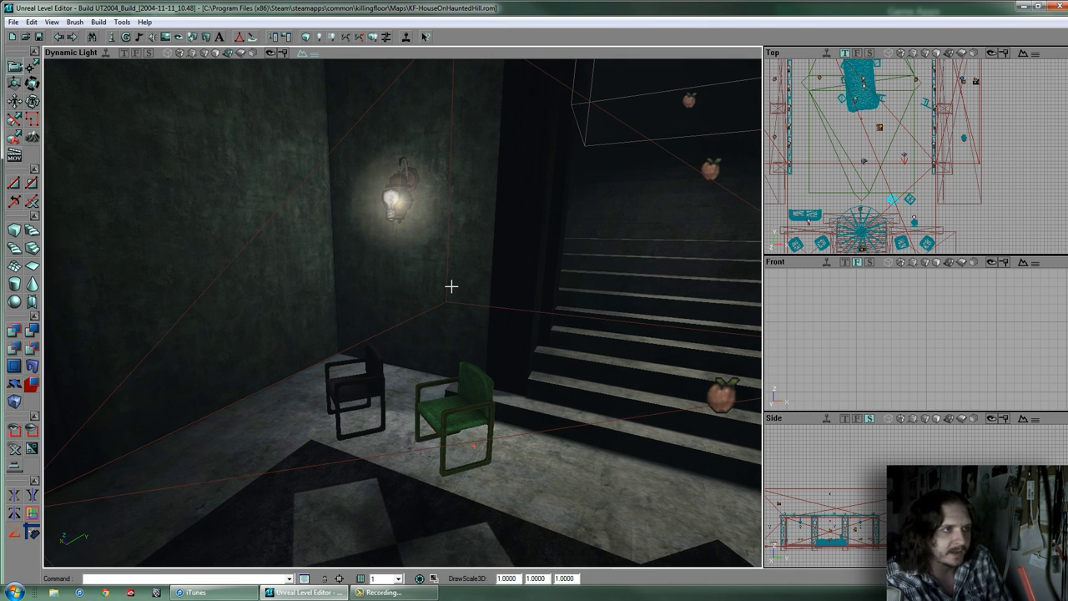
left_click_drag(456, 278, 403, 314)
left_click_drag(423, 326, 410, 303)
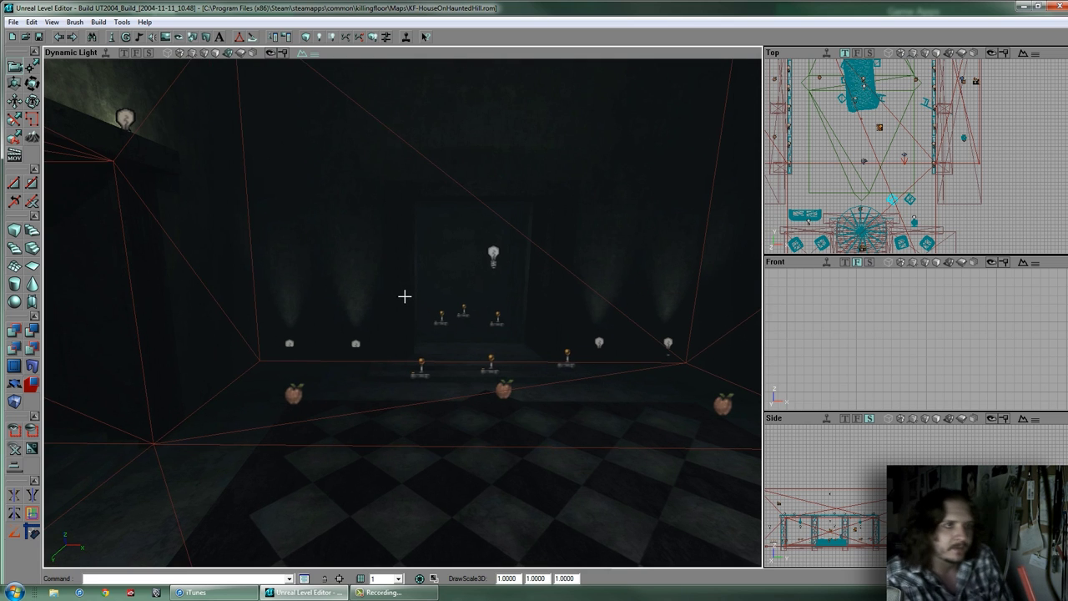